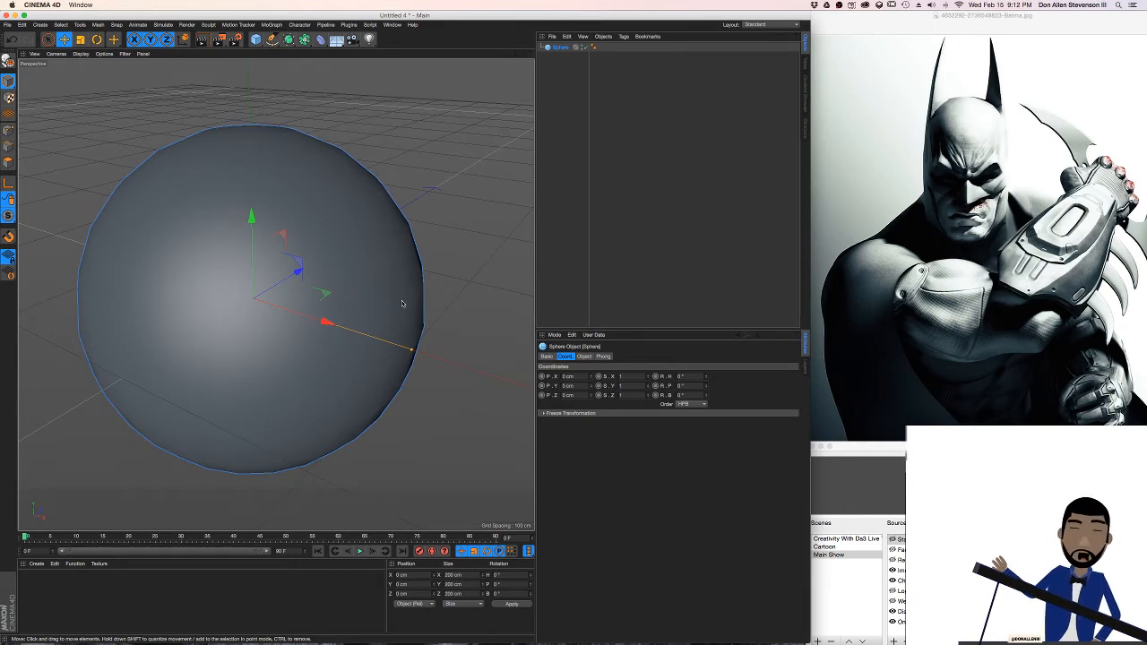
Look through the sphere's Basic, Coordinates, Object and Phong properties
alt+drag(296, 269, 395, 301)
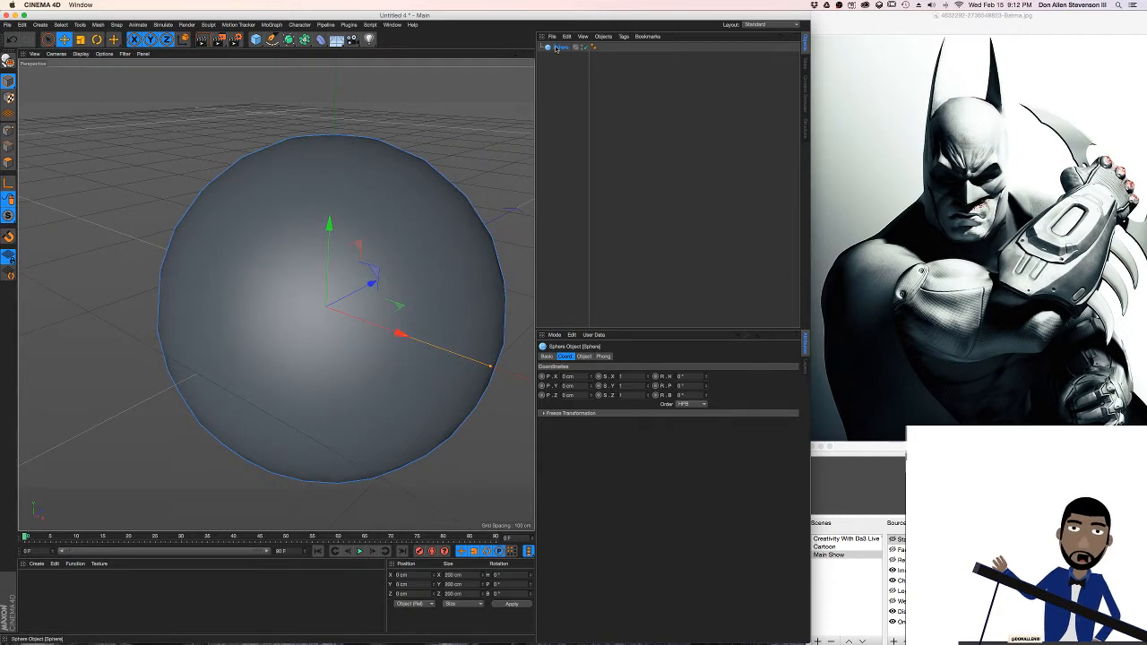
alt+drag(354, 265, 284, 291)
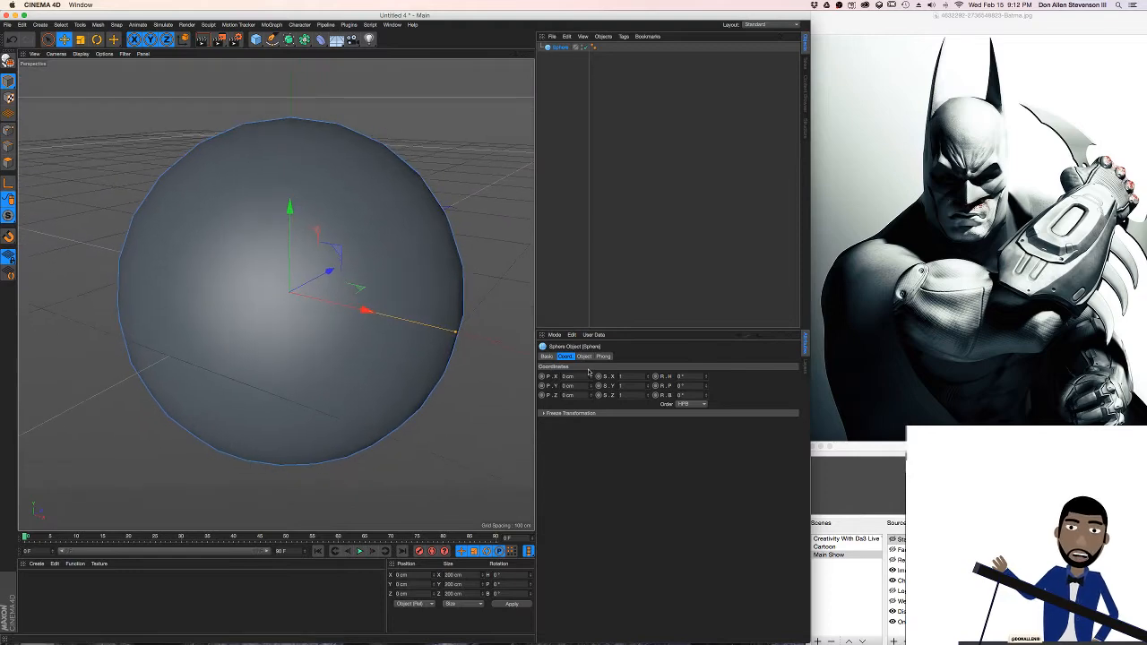
click(550, 357)
click(570, 357)
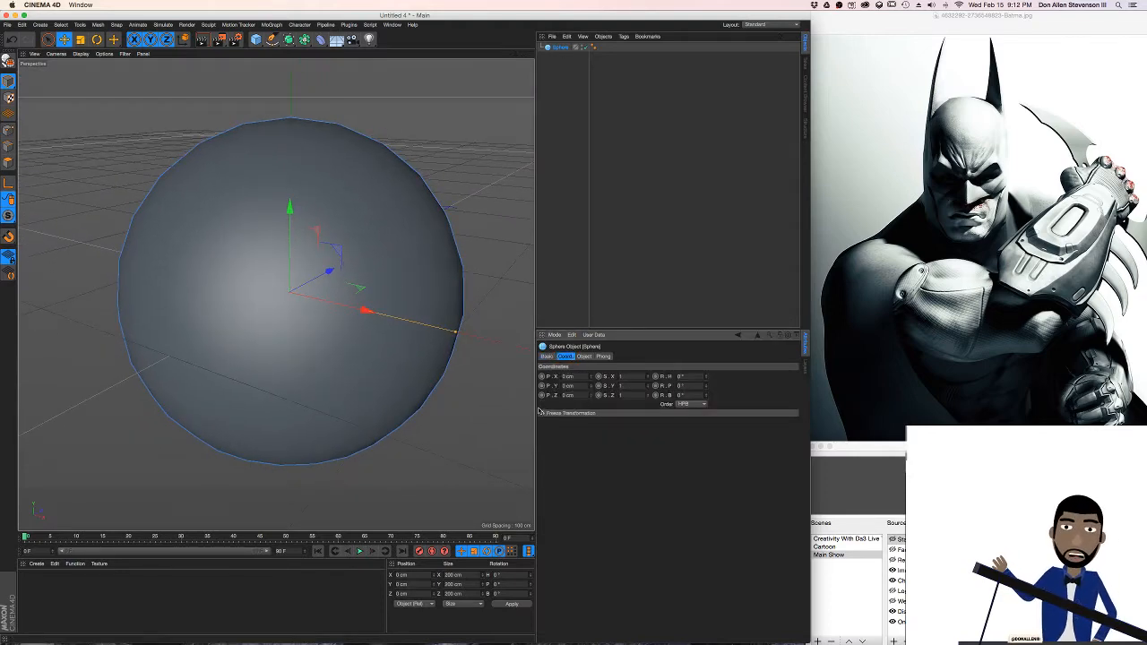
click(548, 356)
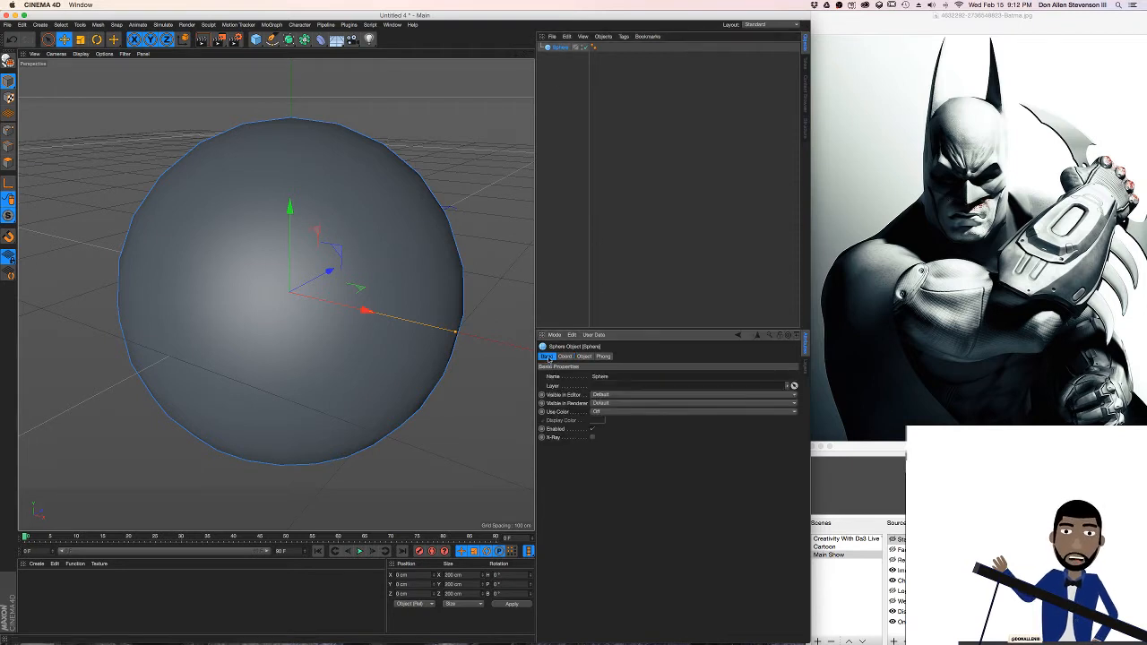
click(583, 357)
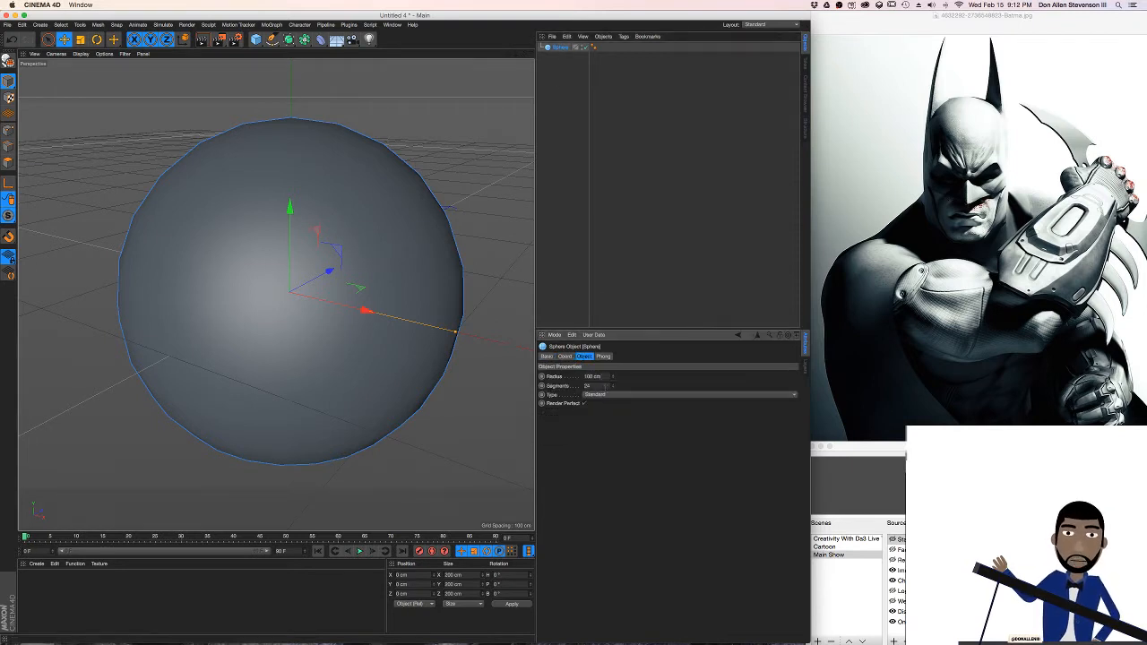
click(604, 357)
click(585, 356)
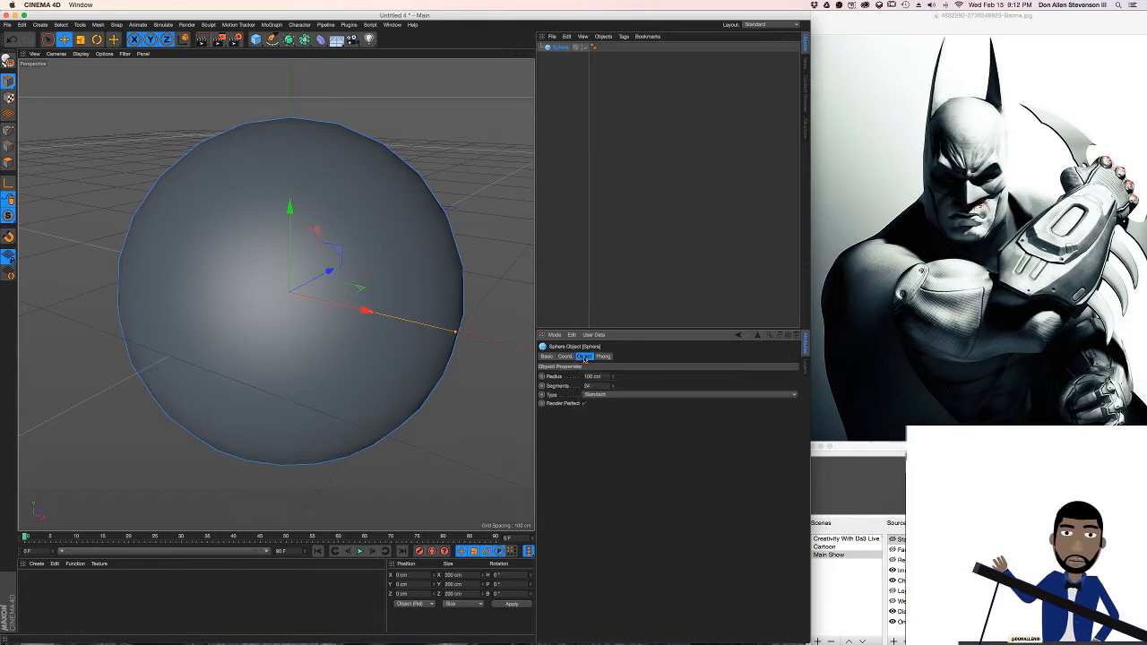
click(566, 357)
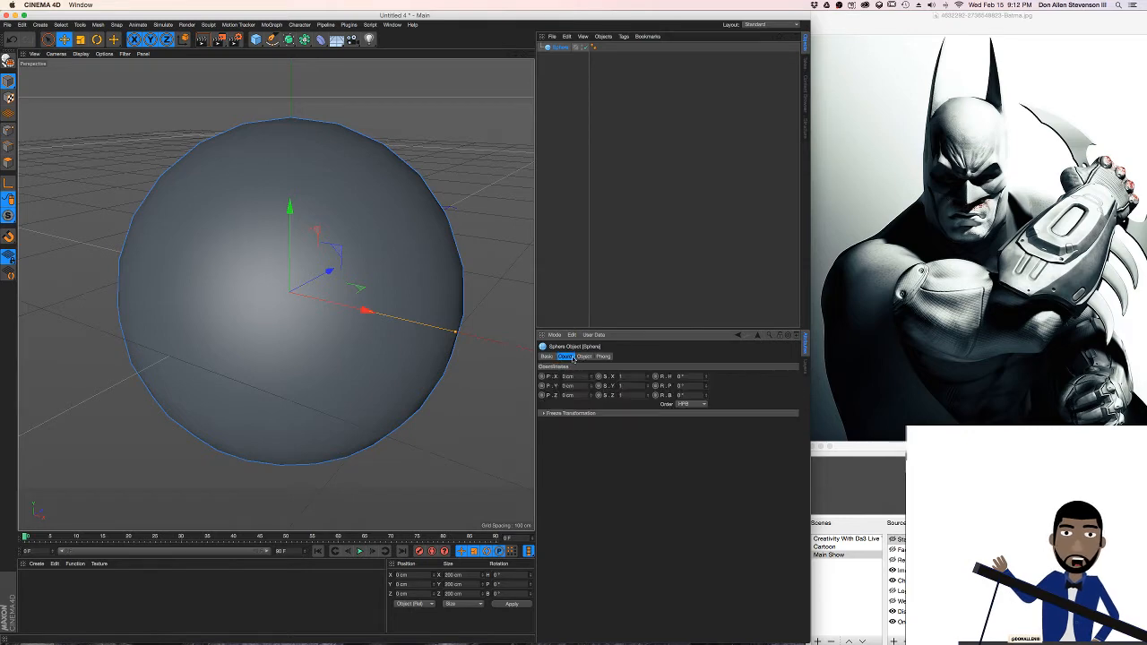
Display the sphere as a shaded surface with its polygon edge lines drawn on it
click(81, 54)
click(104, 77)
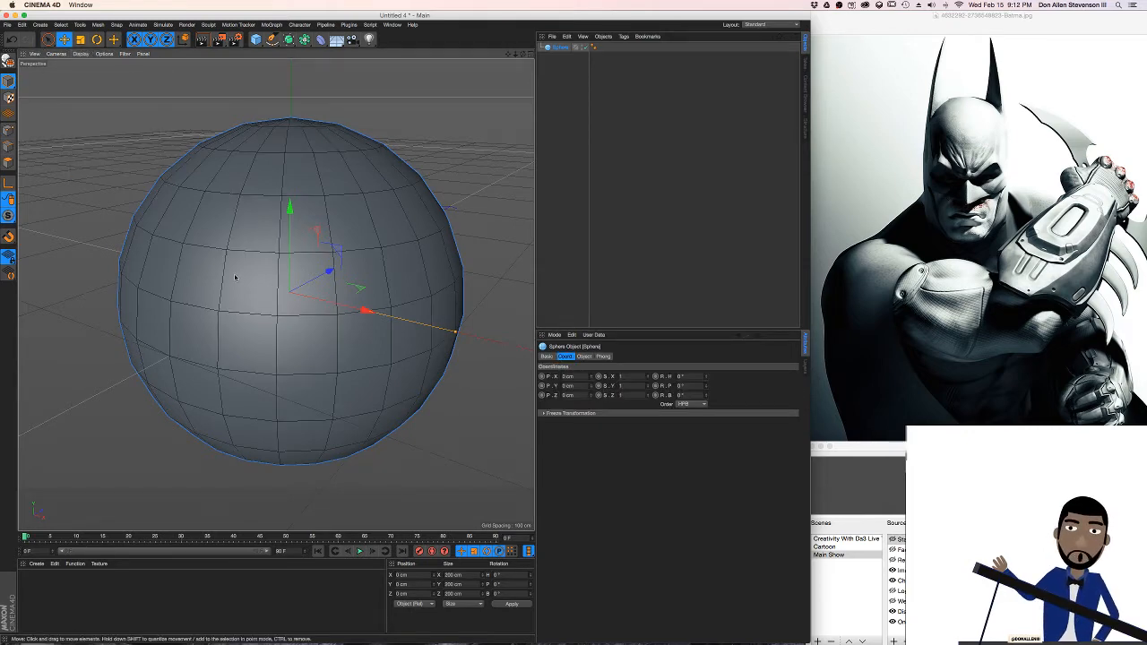
alt+drag(234, 277, 421, 137)
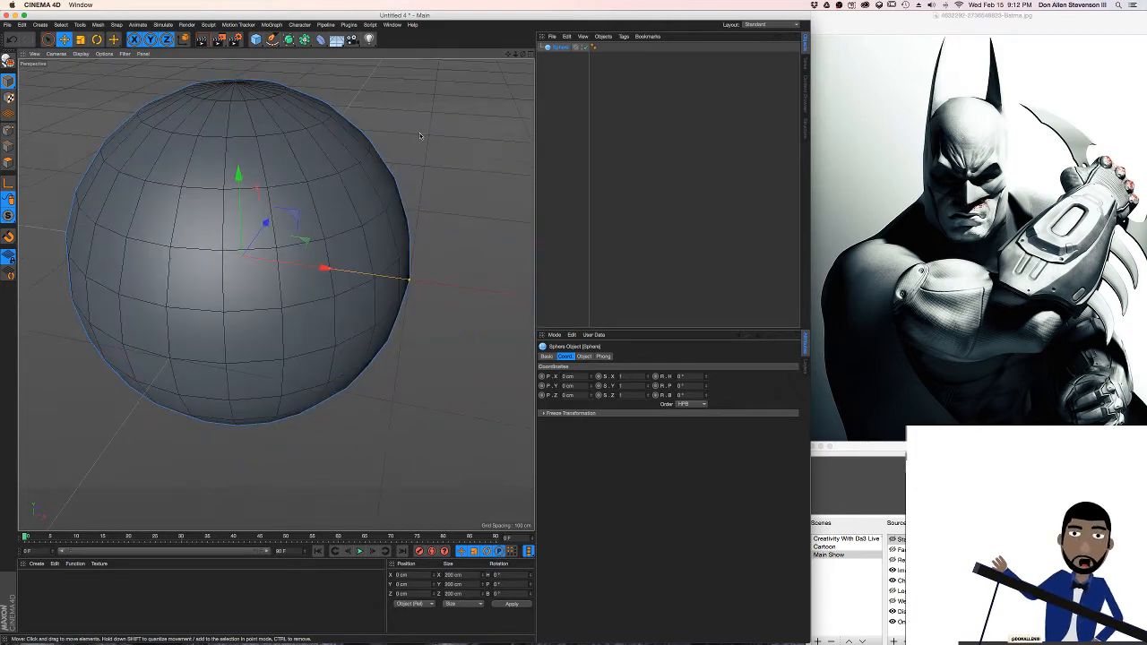
click(560, 48)
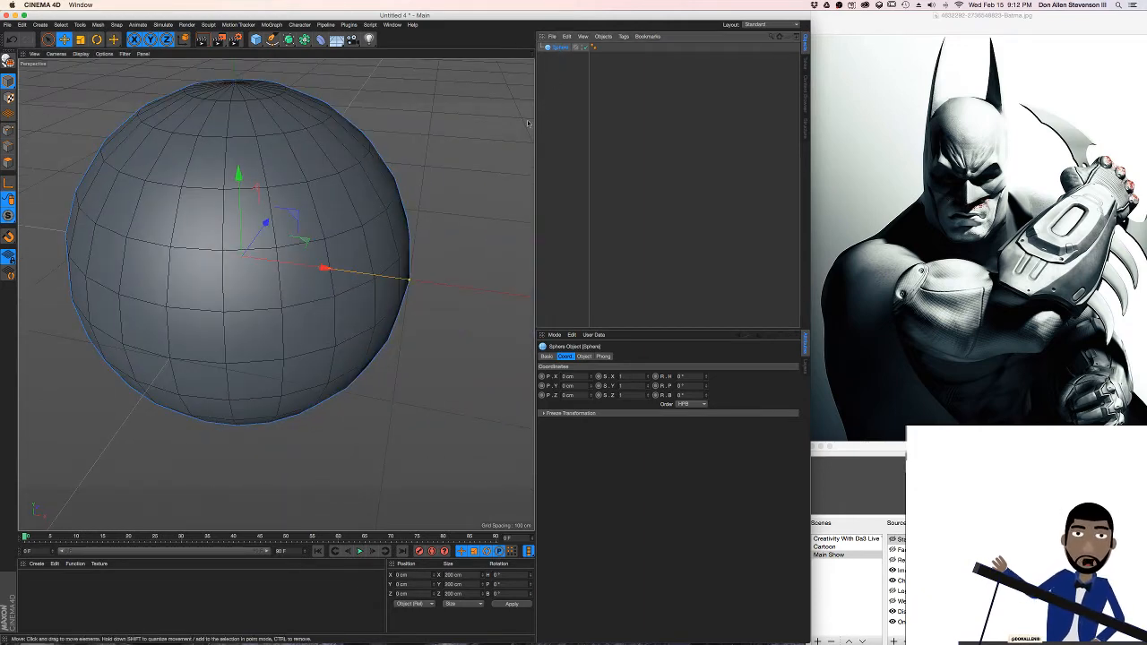
alt+drag(277, 226, 224, 70)
alt+middle_drag(277, 295, 328, 320)
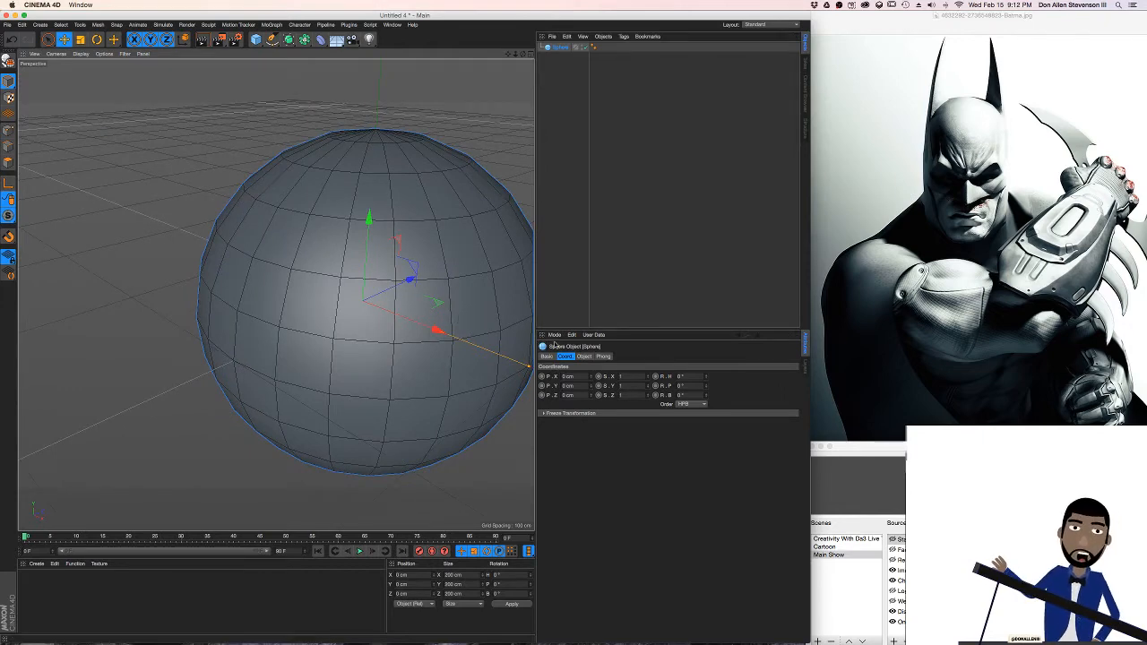
Set the sphere's type to Tetrahedron so its mesh is built from triangles
click(584, 357)
click(598, 395)
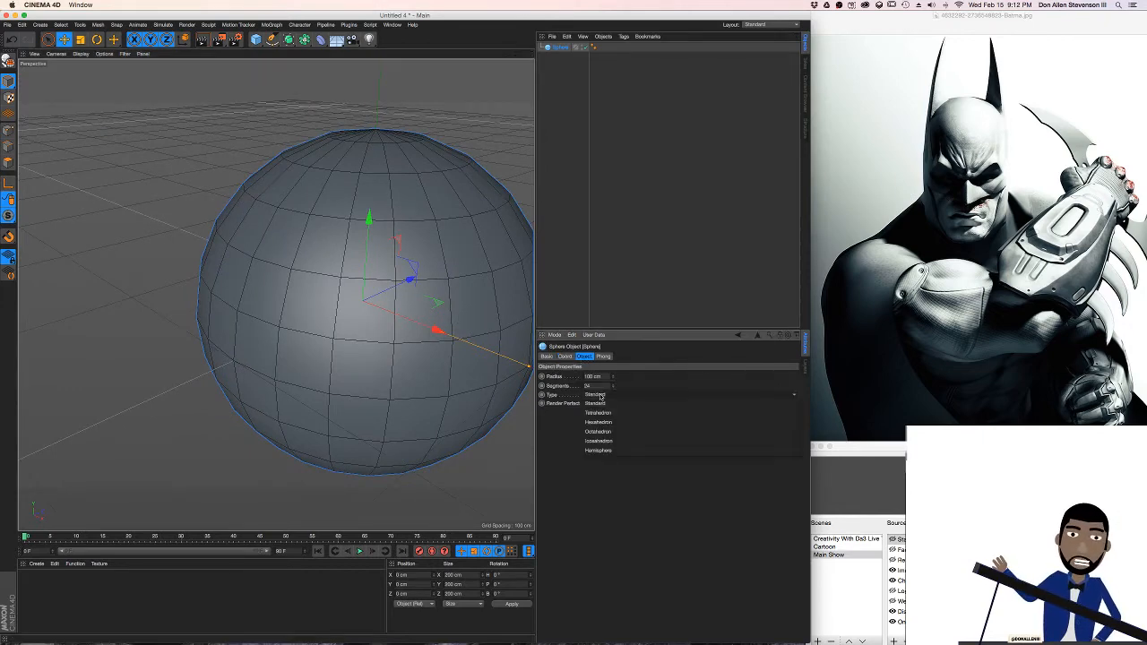
click(596, 405)
alt+drag(347, 281, 425, 262)
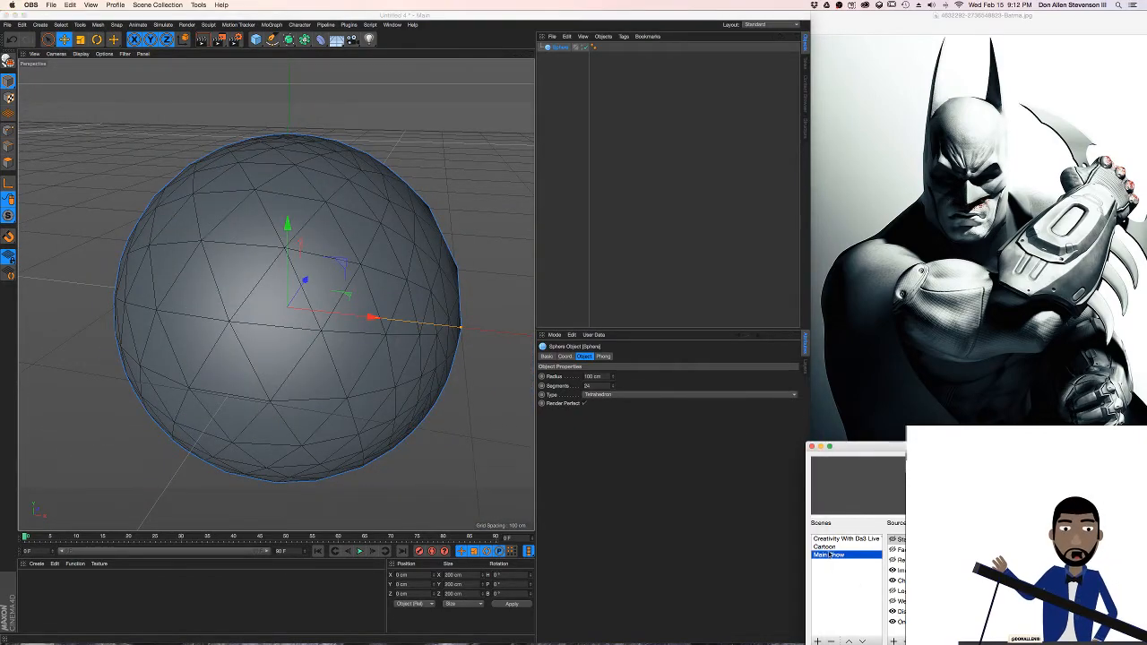
click(826, 547)
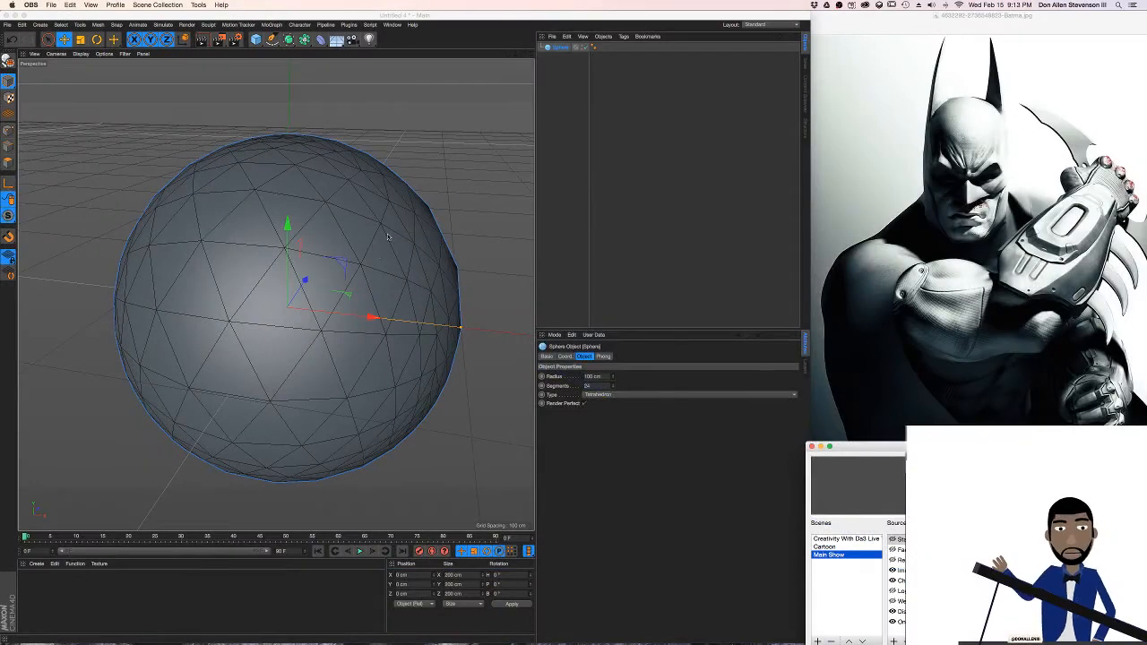
alt+drag(388, 238, 395, 183)
Switch the interface layout to Sculpting
click(768, 27)
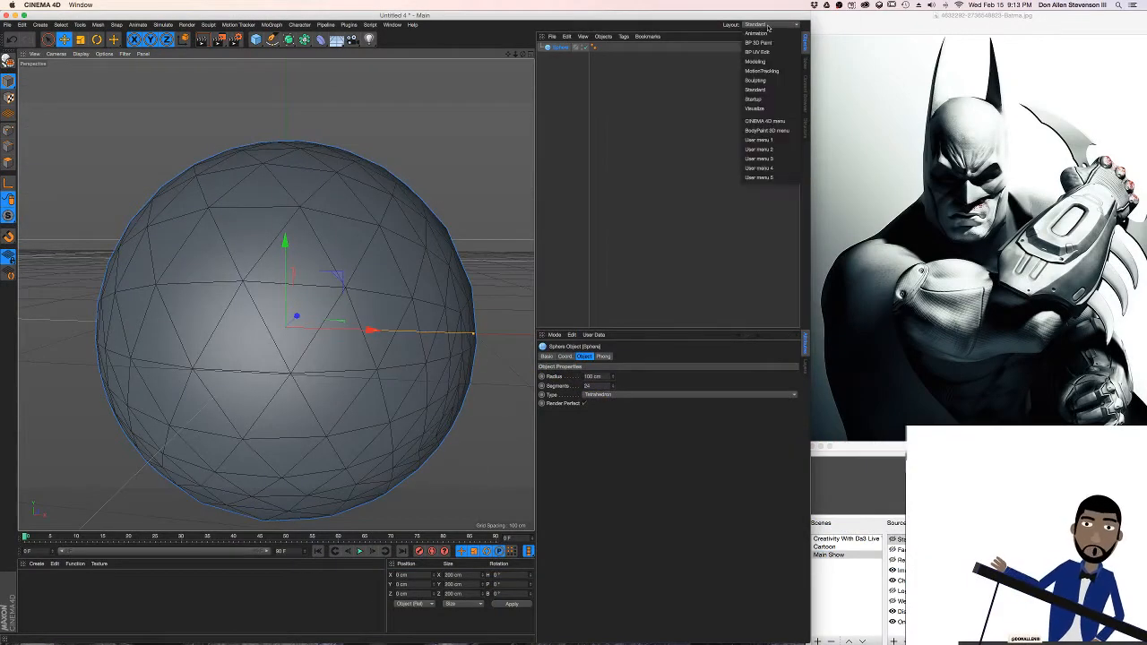
click(764, 89)
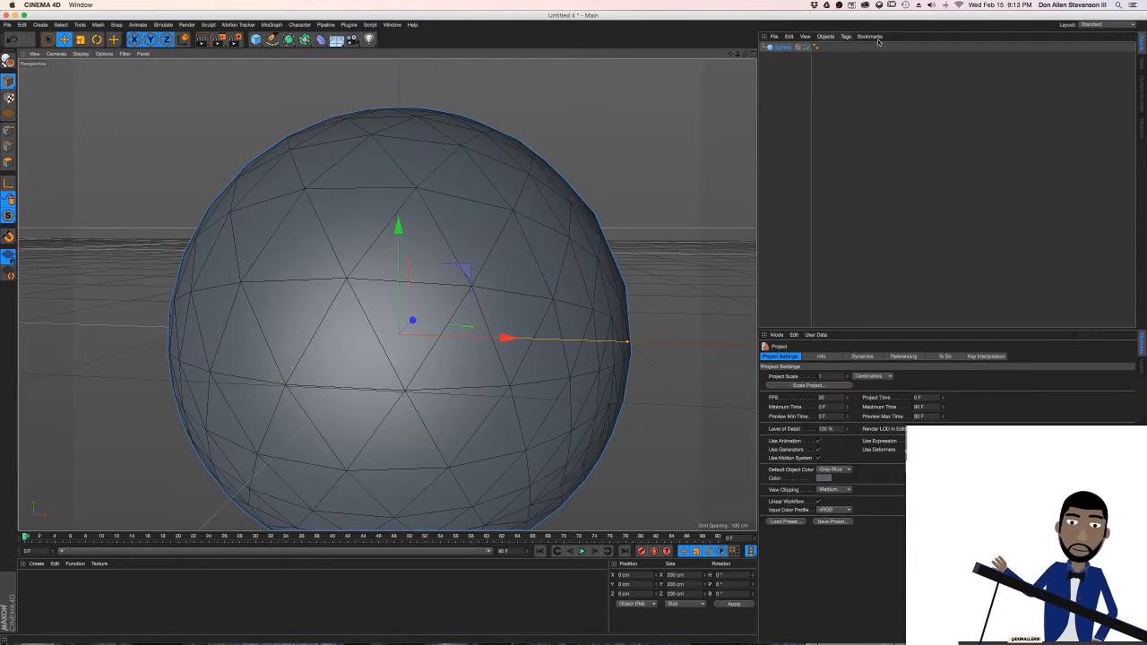
click(1117, 25)
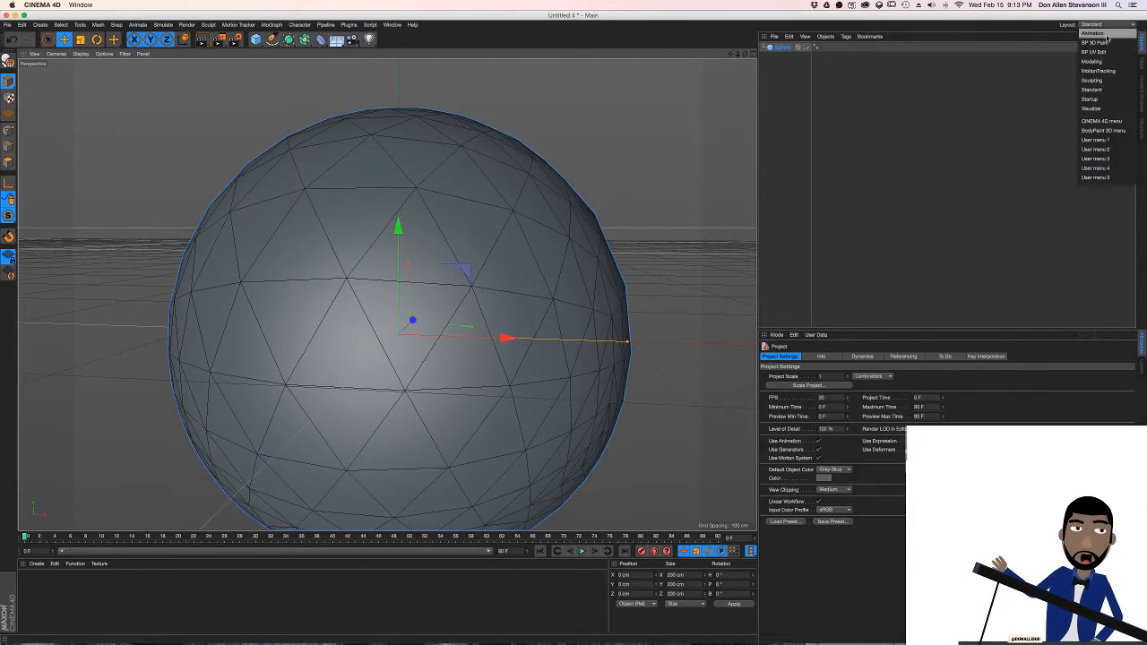
click(1107, 82)
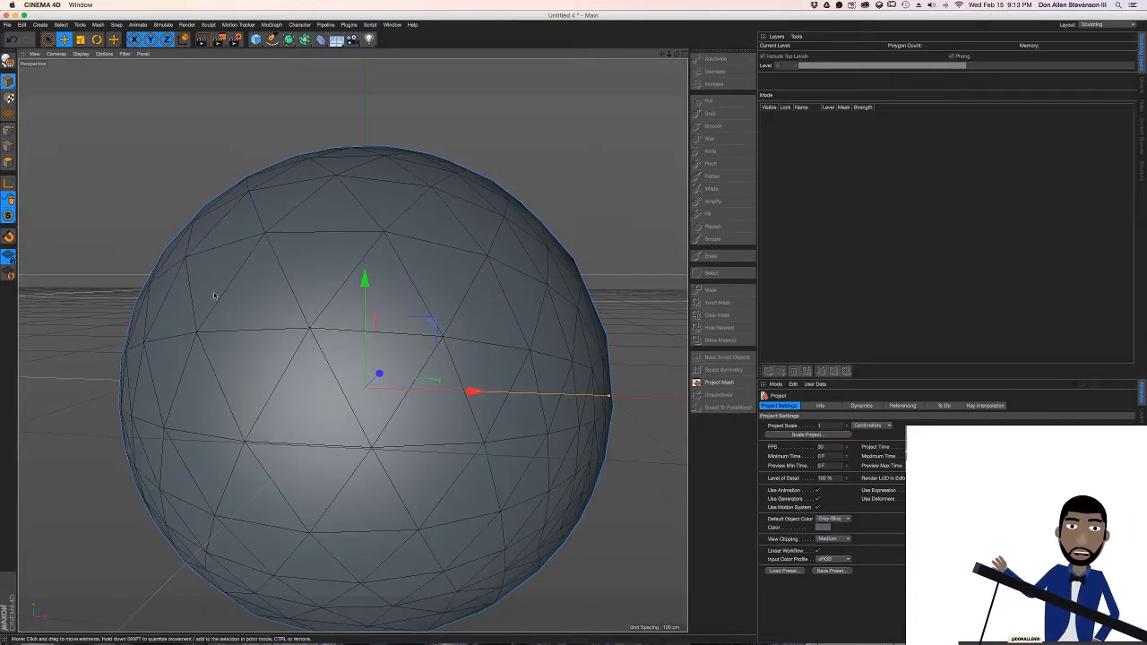
Select the sphere as a whole object in Model mode and narrow the application window to uncover the Batman reference image
click(7, 165)
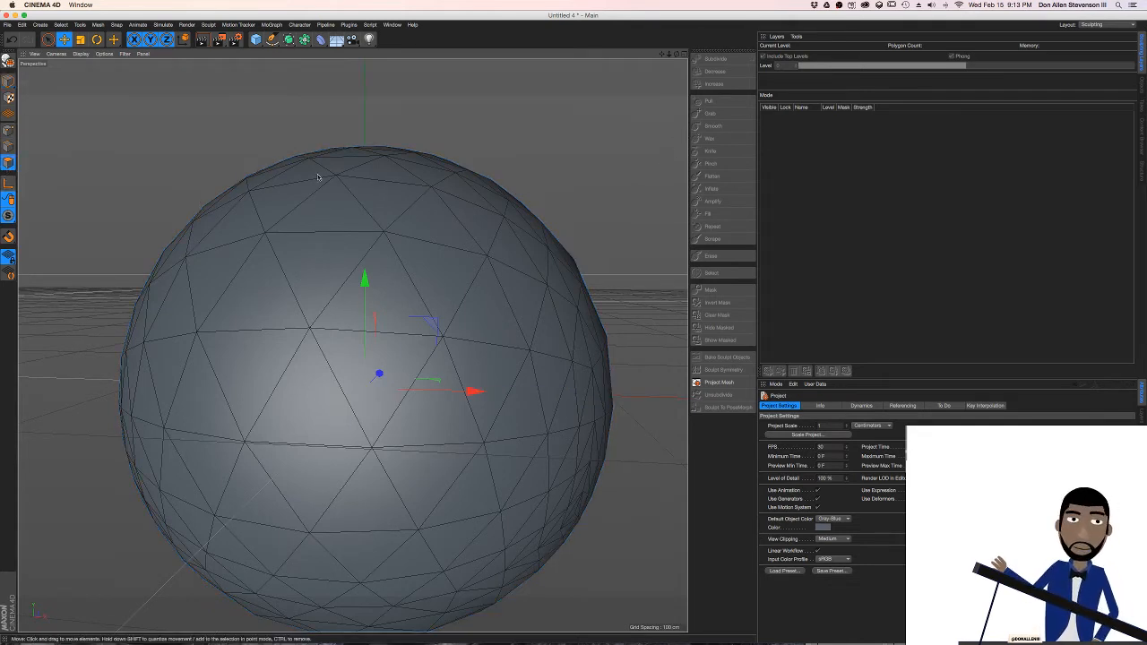
click(8, 81)
click(342, 273)
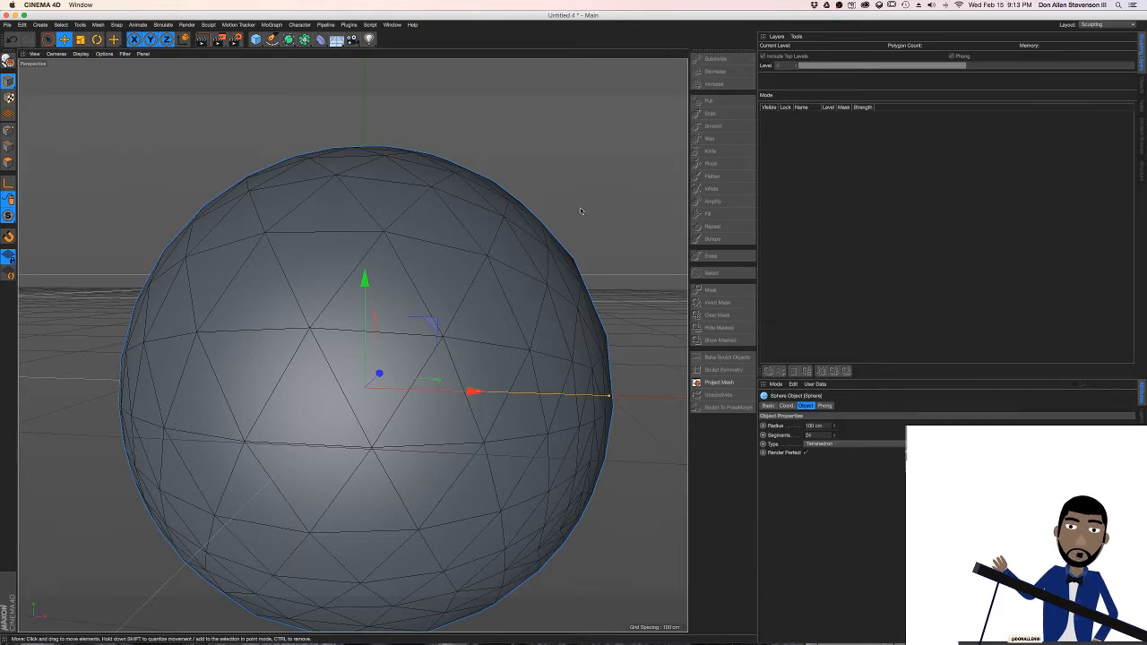
mouse_move(348, 268)
alt+mouse_down()
mouse_move(408, 320)
mouse_move(367, 269)
mouse_move(334, 301)
mouse_move(402, 277)
alt+mouse_up()
drag(1144, 202, 788, 202)
mouse_move(281, 271)
alt+mouse_down()
mouse_move(383, 235)
mouse_move(349, 257)
mouse_move(378, 256)
mouse_move(315, 263)
mouse_move(333, 282)
mouse_move(353, 259)
alt+mouse_up()
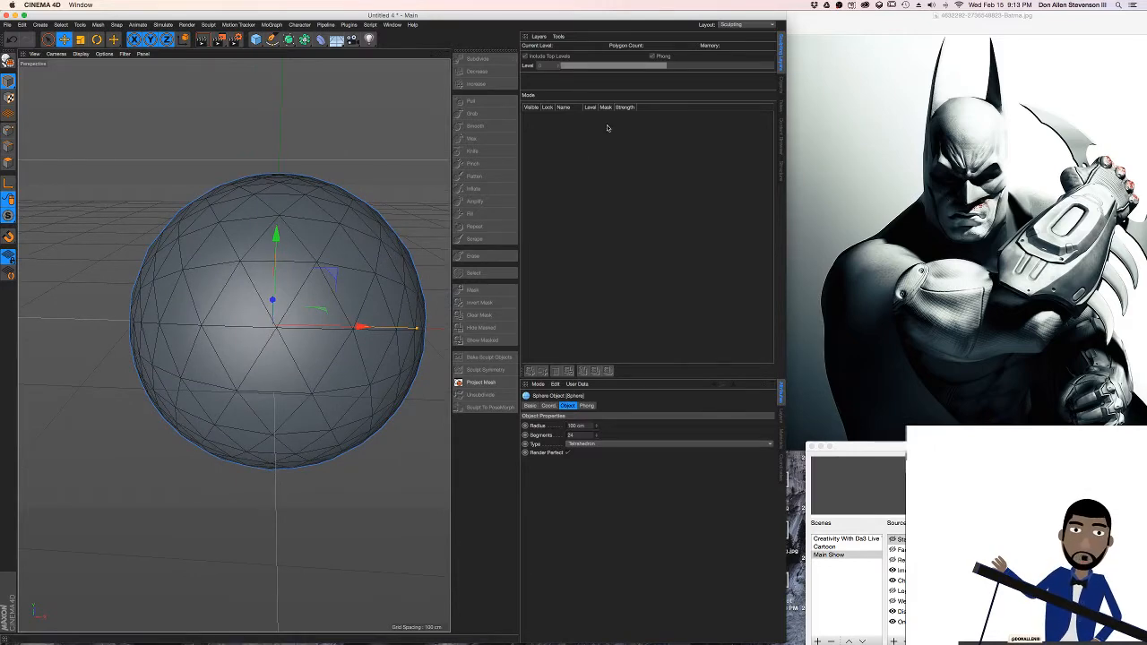
Switch to Polygon mode and convert the sphere into an editable polygon object
click(8, 162)
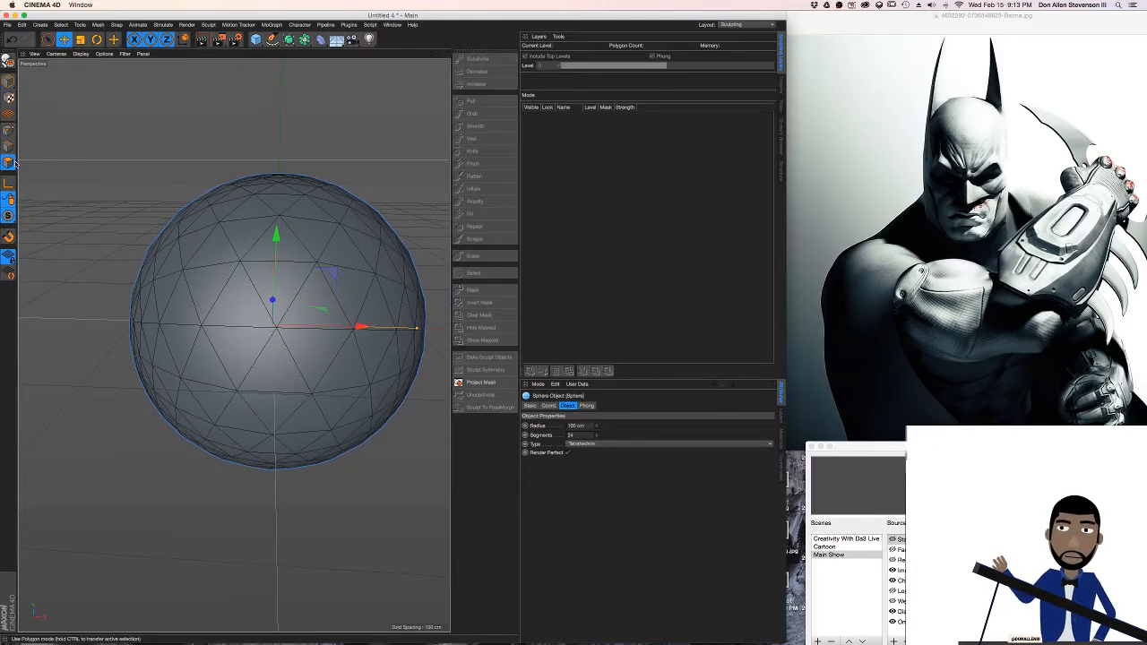
click(9, 61)
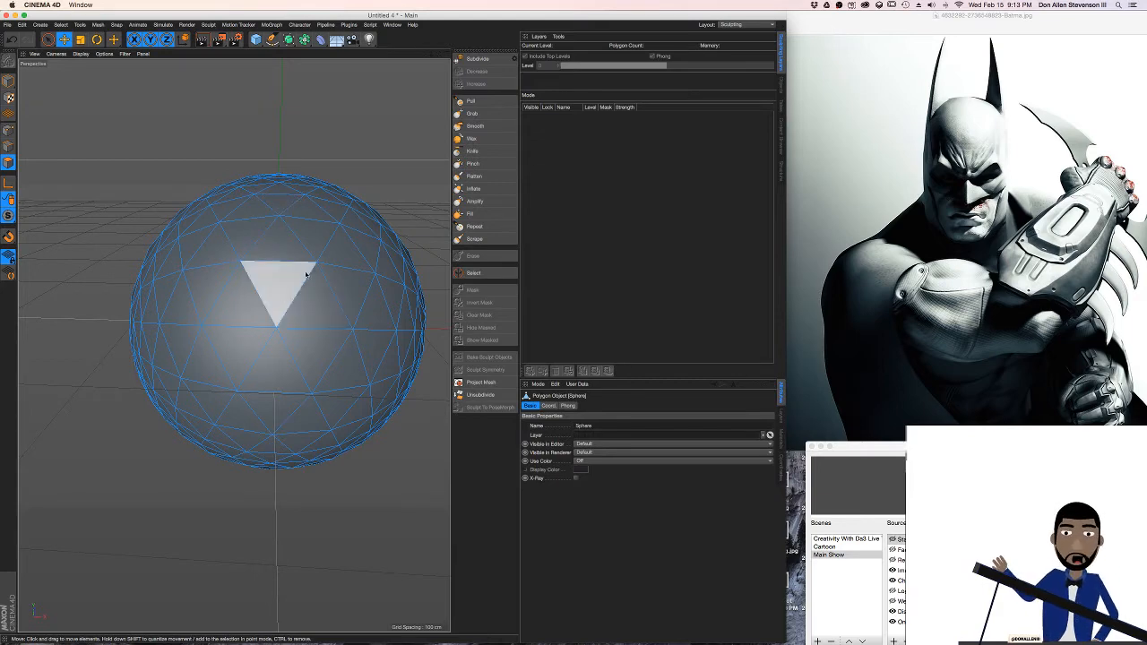
mouse_move(291, 288)
alt+mouse_down()
mouse_move(290, 338)
mouse_move(287, 308)
mouse_move(318, 305)
mouse_move(301, 341)
mouse_move(294, 348)
mouse_move(277, 323)
mouse_move(264, 328)
mouse_move(302, 329)
mouse_move(334, 347)
mouse_move(313, 335)
mouse_move(302, 281)
mouse_move(233, 343)
alt+mouse_up()
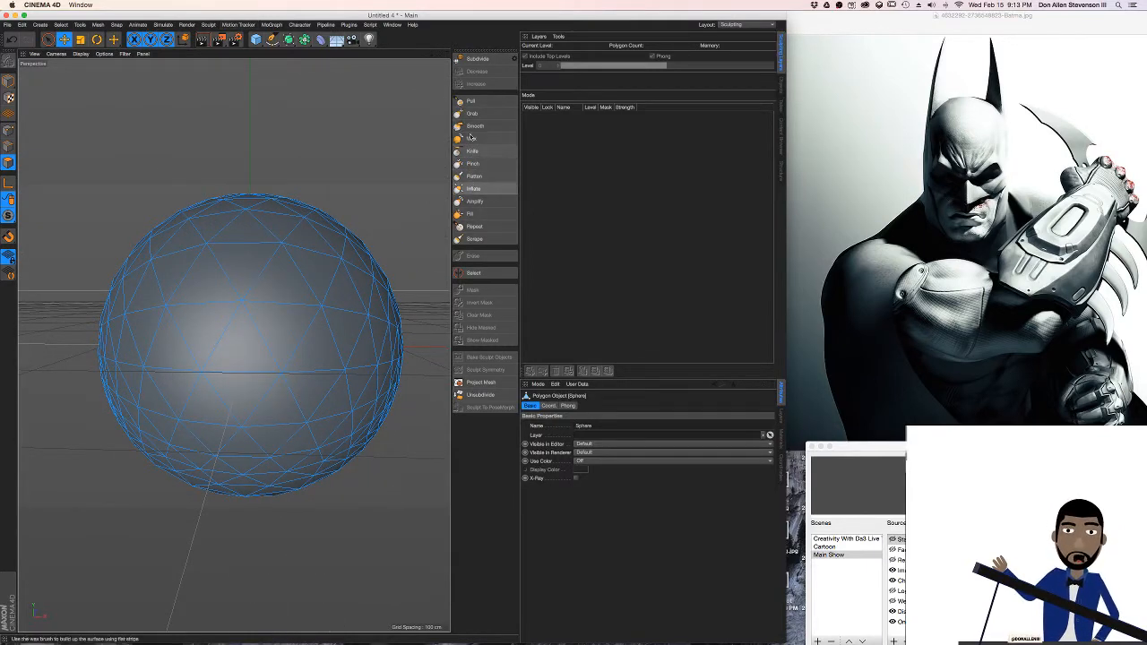
Choose the Pull sculpting brush with Link Size on and X (YZ) symmetry enabled, and check its falloff curve
click(471, 102)
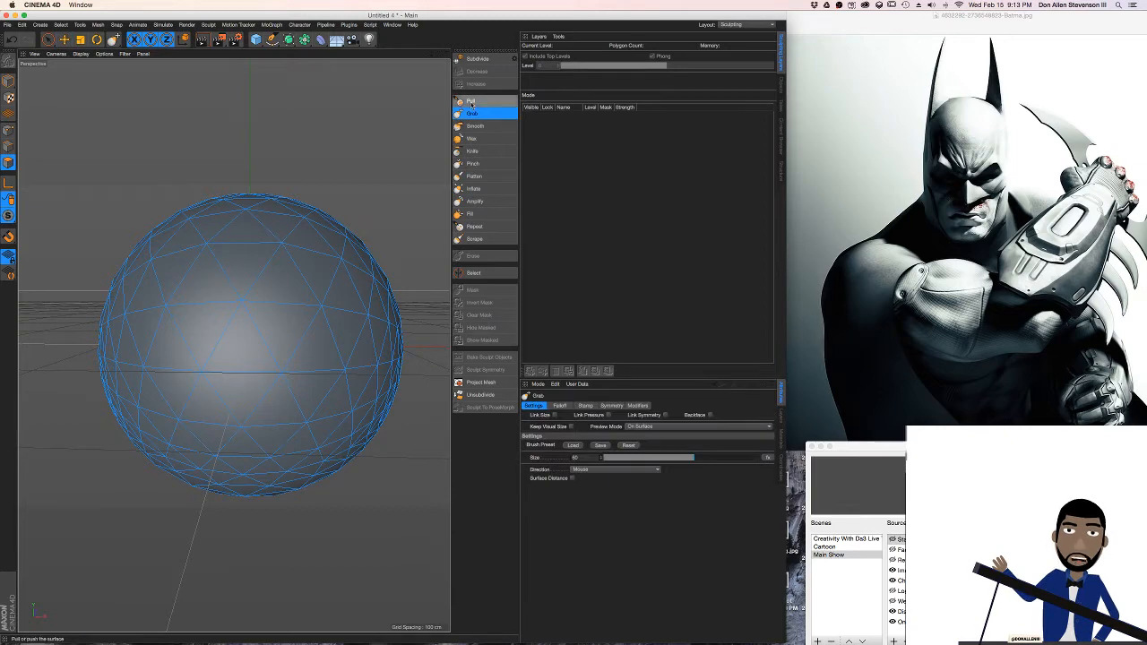
click(611, 406)
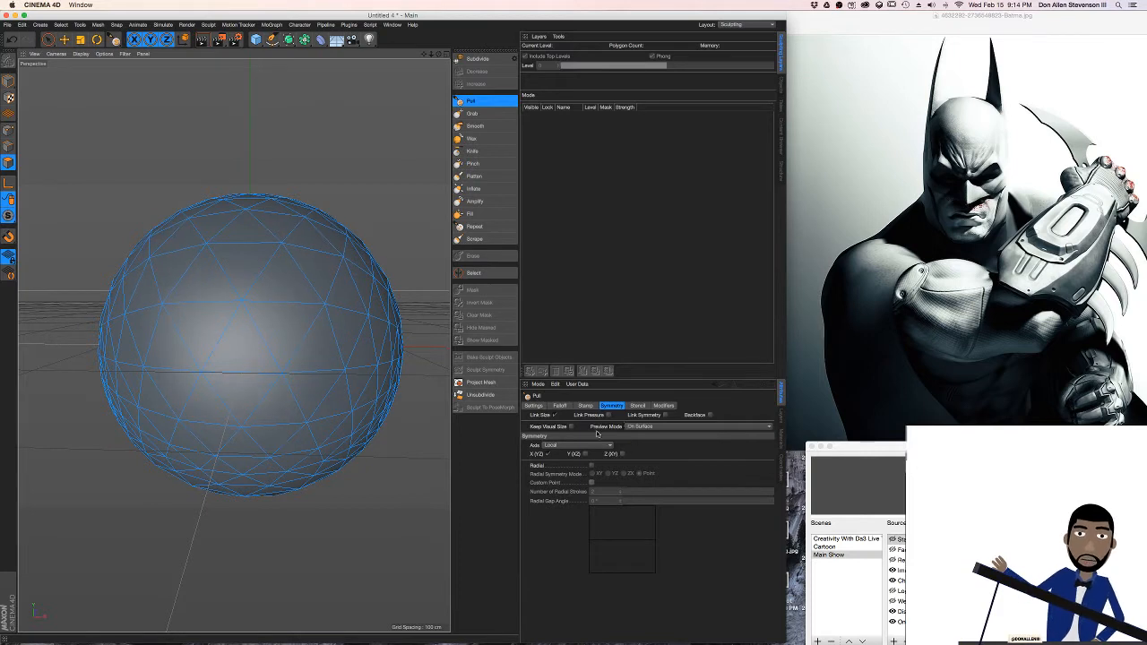
click(561, 406)
click(535, 406)
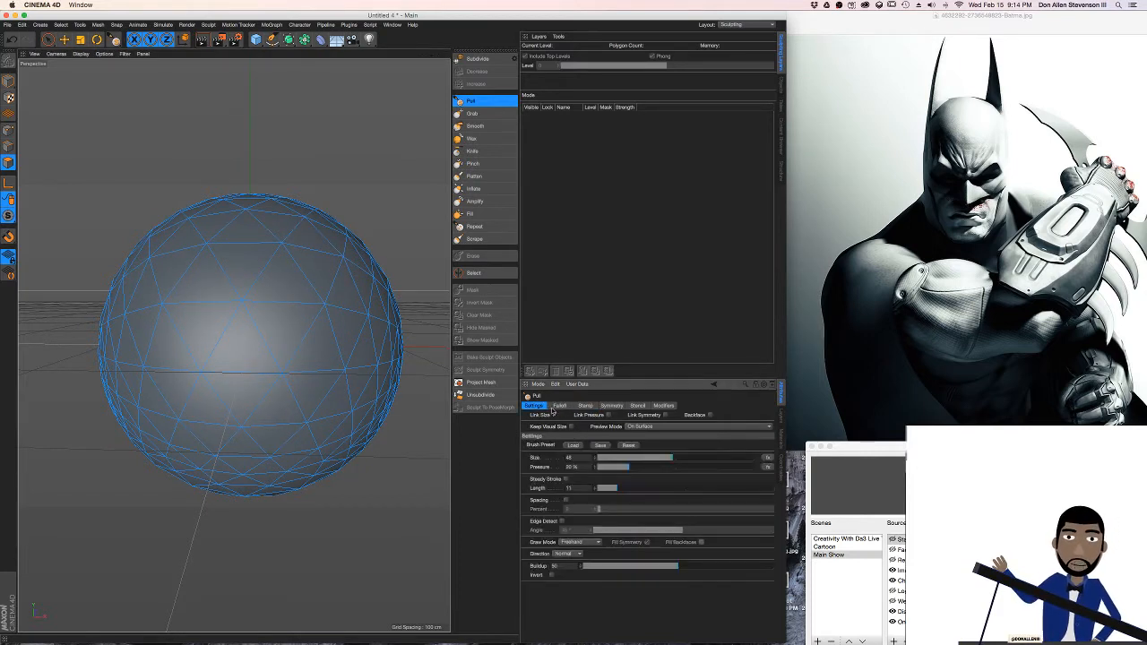
click(560, 406)
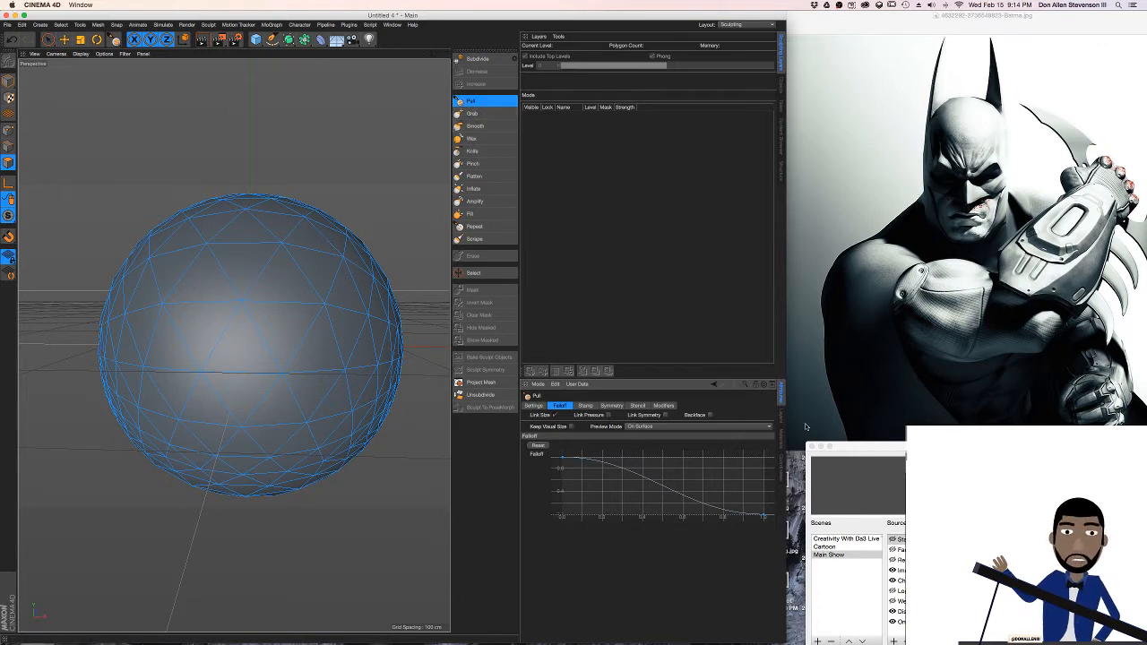
Minimize the OBS window and widen the modelling window up to the Batman reference image
double_click(853, 446)
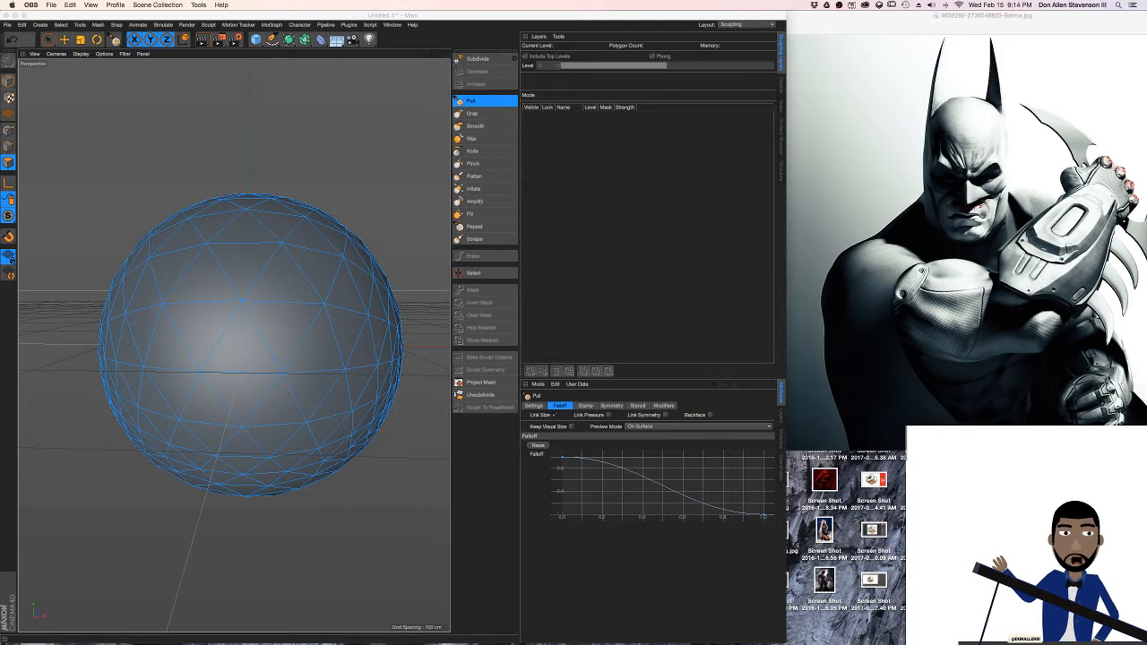
drag(783, 367, 899, 367)
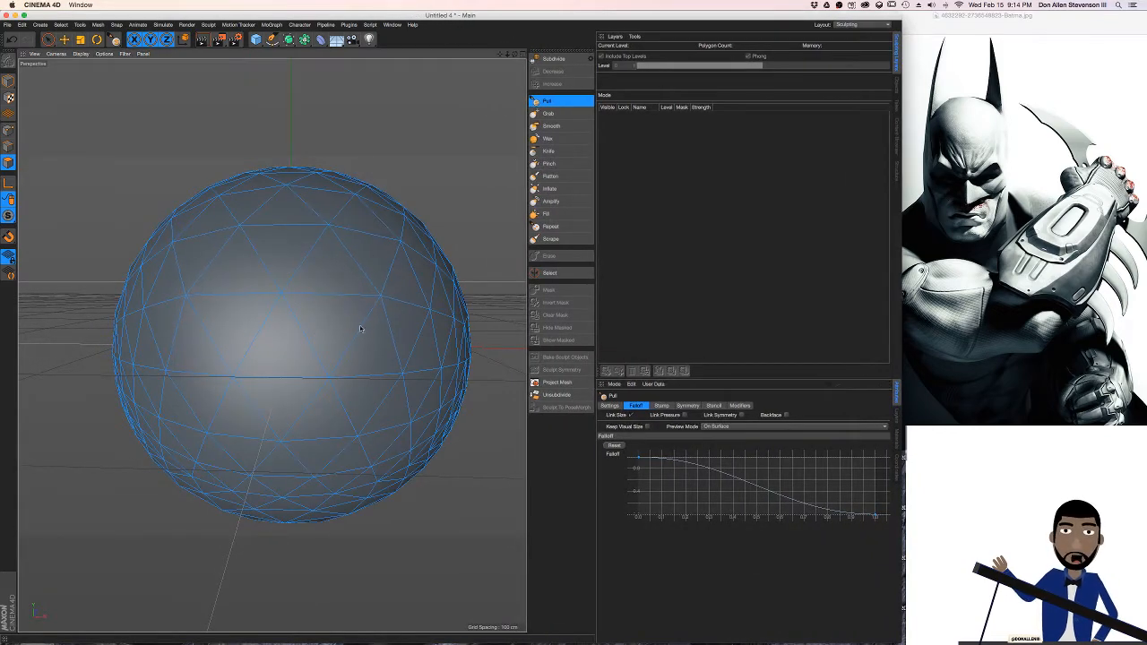
Set the Pull brush's size to 87 and its pressure to about 81 %
click(550, 111)
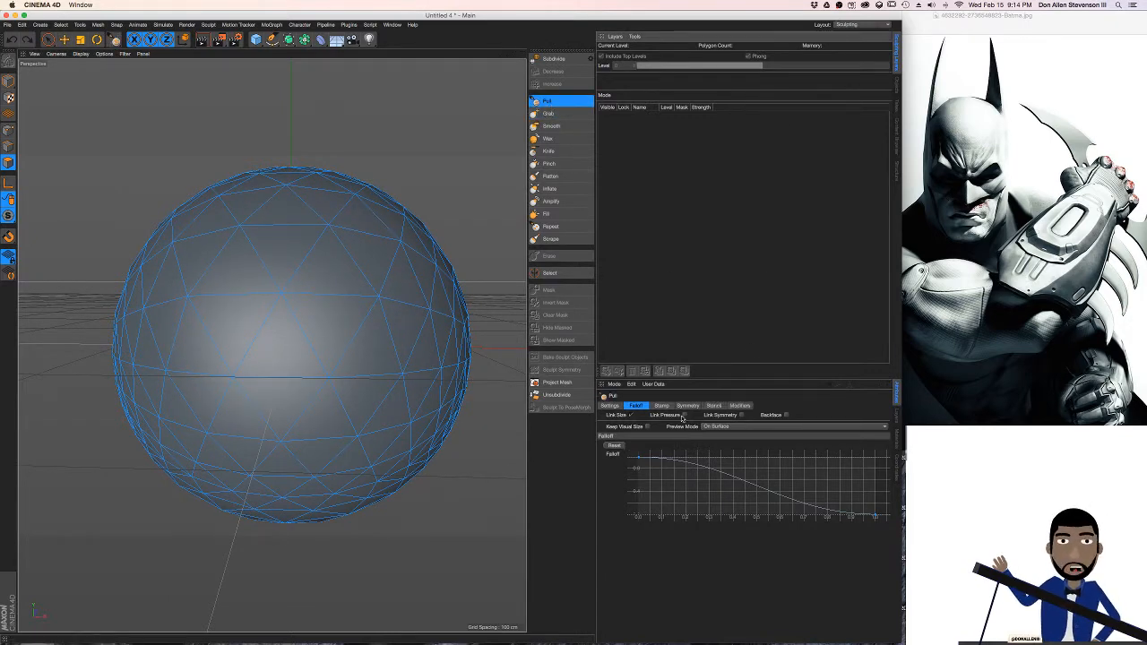
click(610, 405)
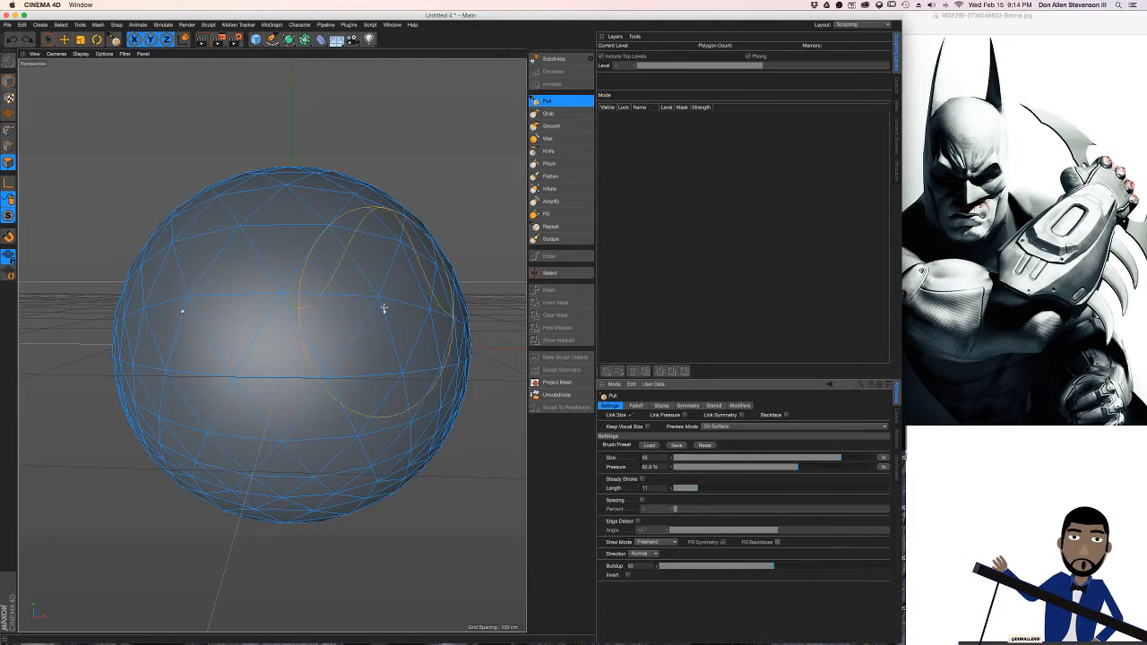
drag(844, 466, 853, 467)
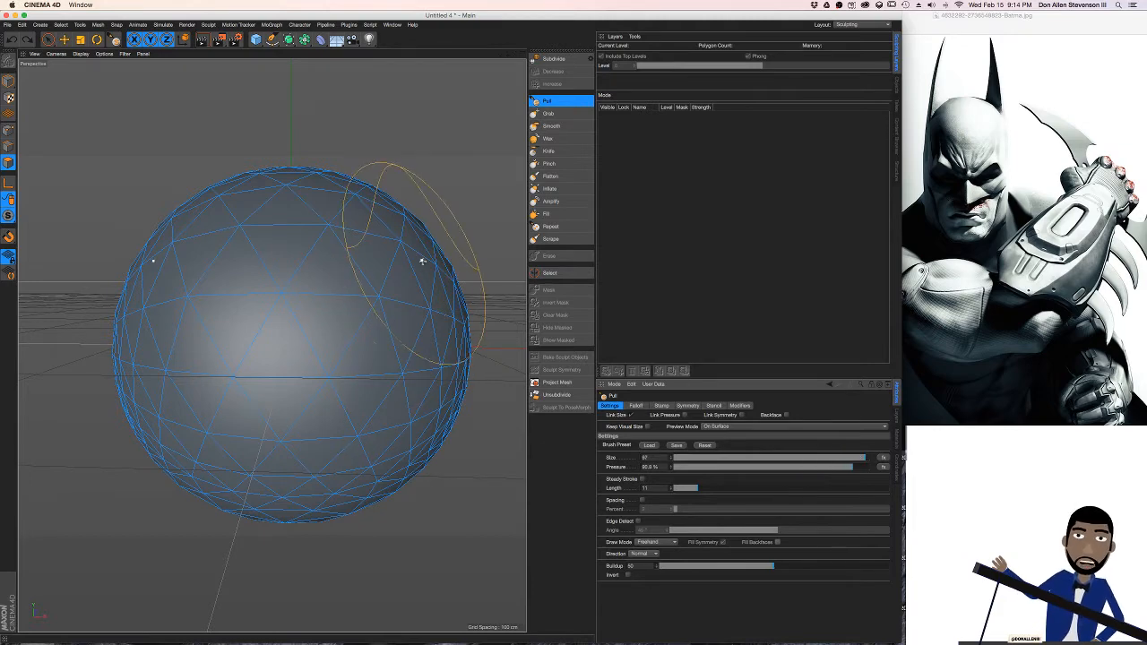
Pull the sphere's surface outward symmetrically with a brush stroke from its upper sides down to the lower front
drag(424, 235, 367, 447)
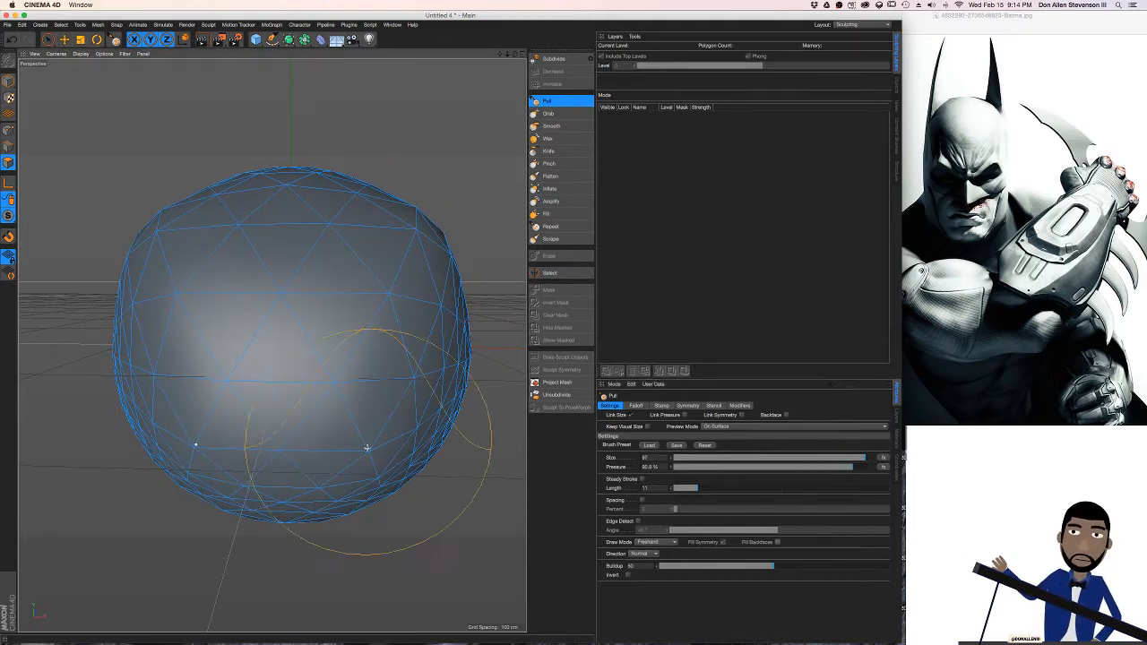
alt+drag(346, 384, 302, 405)
mouse_move(407, 314)
alt+mouse_down()
mouse_move(420, 325)
mouse_move(364, 357)
mouse_move(421, 314)
mouse_move(377, 353)
mouse_move(361, 336)
mouse_move(350, 434)
mouse_move(376, 366)
mouse_move(397, 466)
mouse_move(394, 311)
mouse_move(397, 302)
mouse_move(392, 351)
mouse_move(420, 260)
mouse_move(445, 262)
mouse_move(400, 389)
alt+mouse_up()
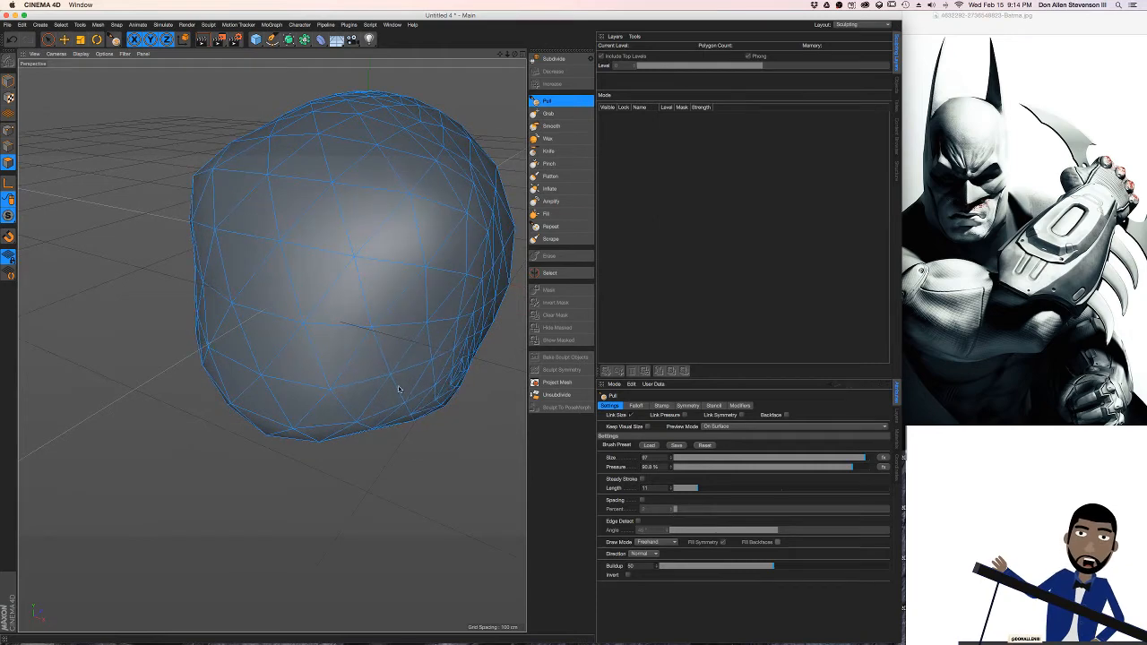
Compare the settings of the Grab and Pull brushes and turn on Link Symmetry so both share the same symmetry
mouse_move(442, 298)
alt+mouse_down()
mouse_move(404, 172)
mouse_move(425, 248)
mouse_move(460, 192)
mouse_move(453, 263)
alt+mouse_up()
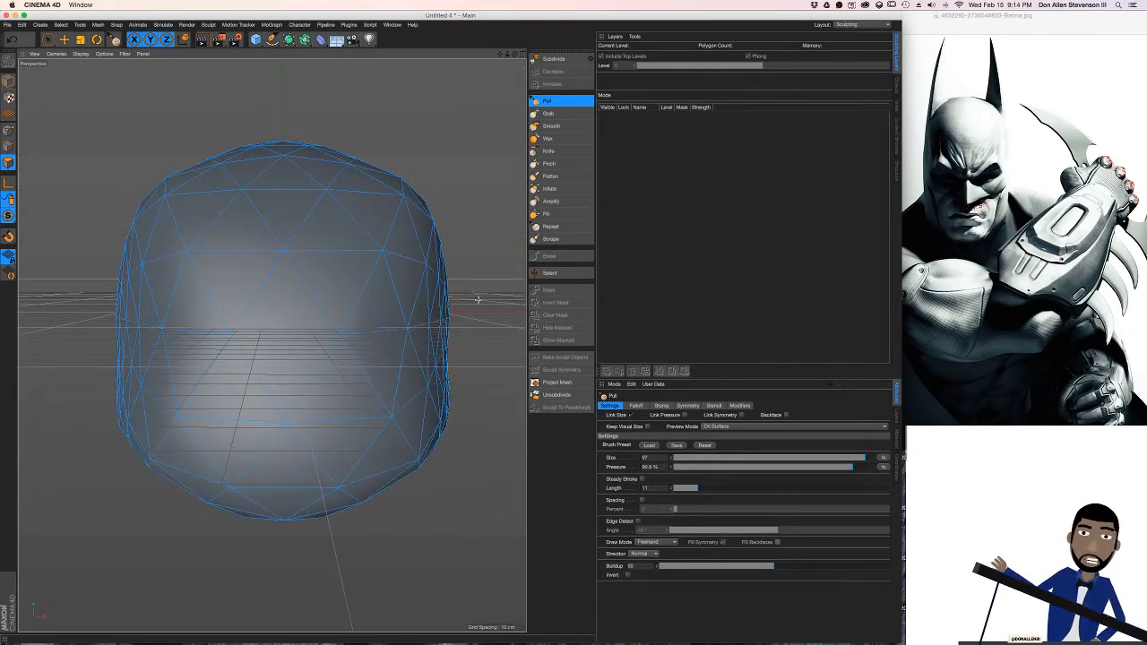
click(549, 113)
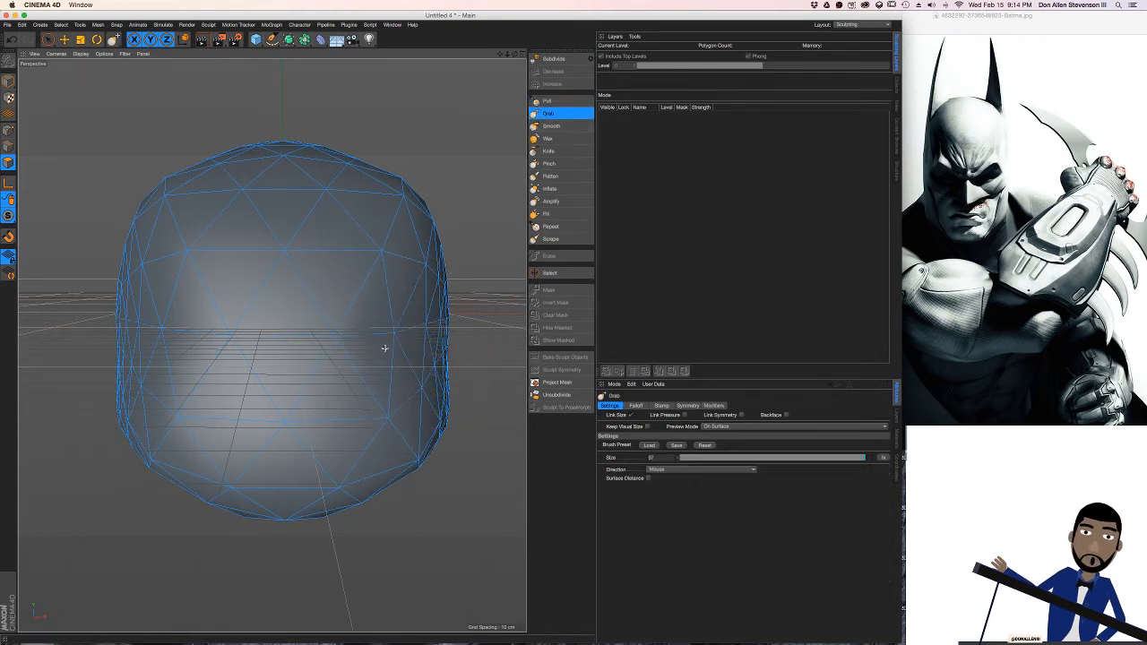
click(549, 102)
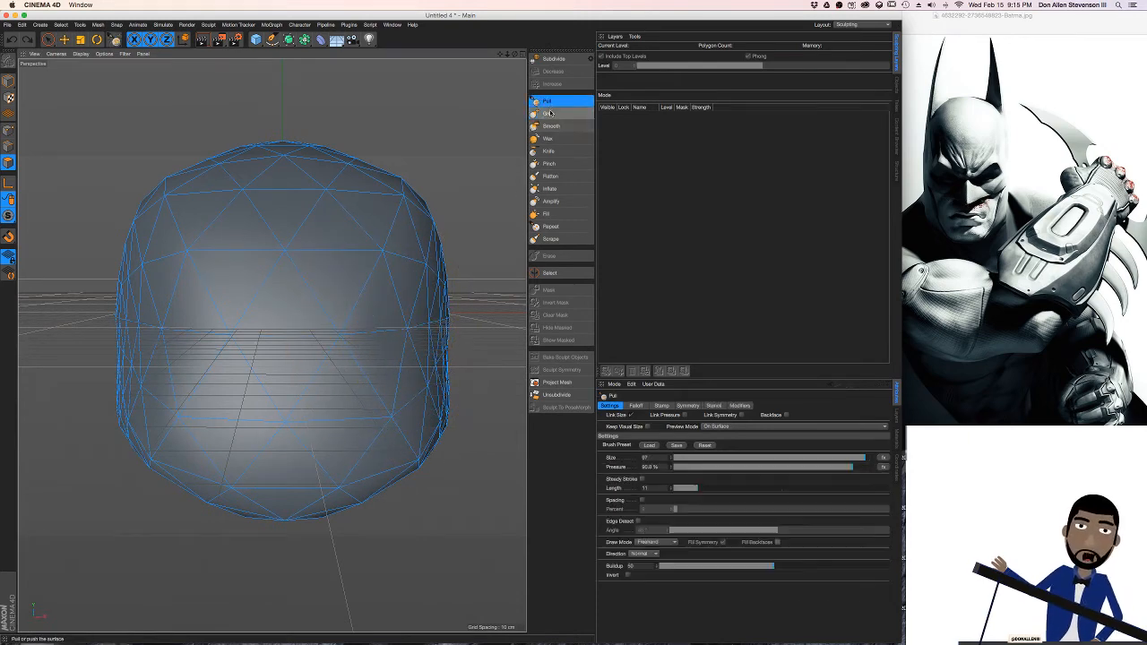
click(550, 114)
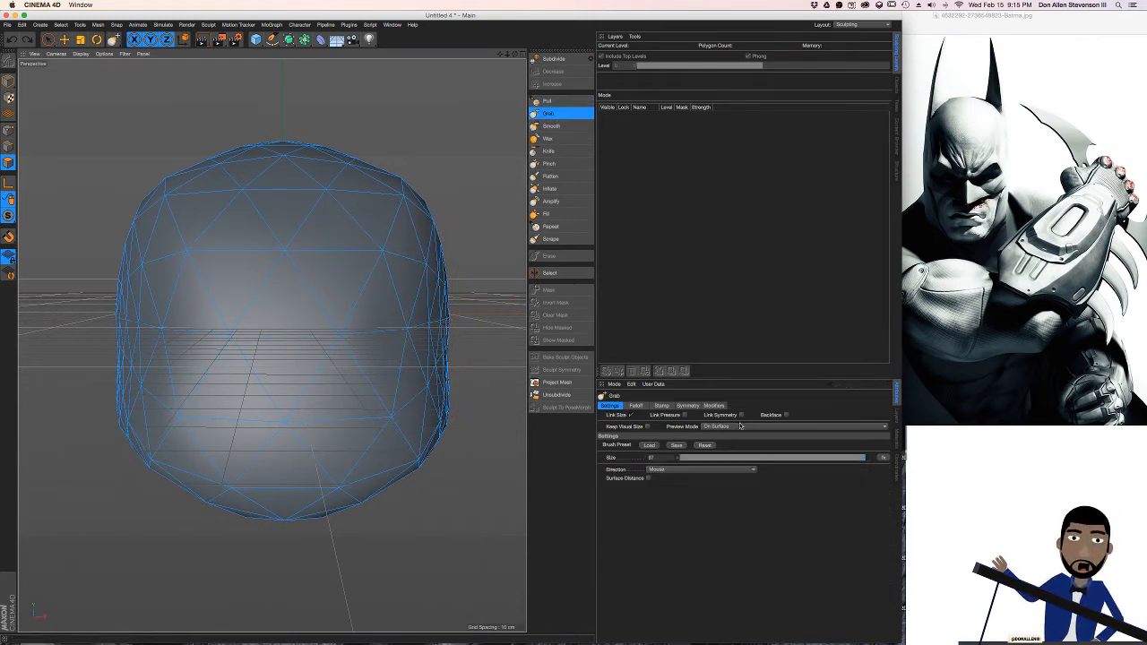
click(547, 100)
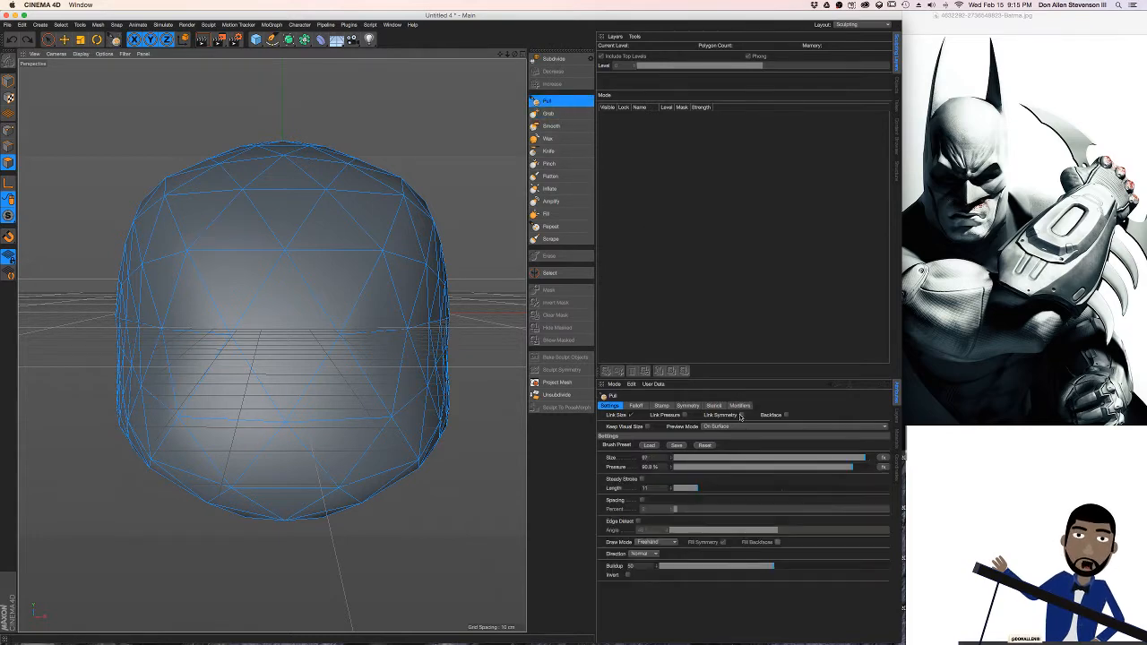
click(740, 415)
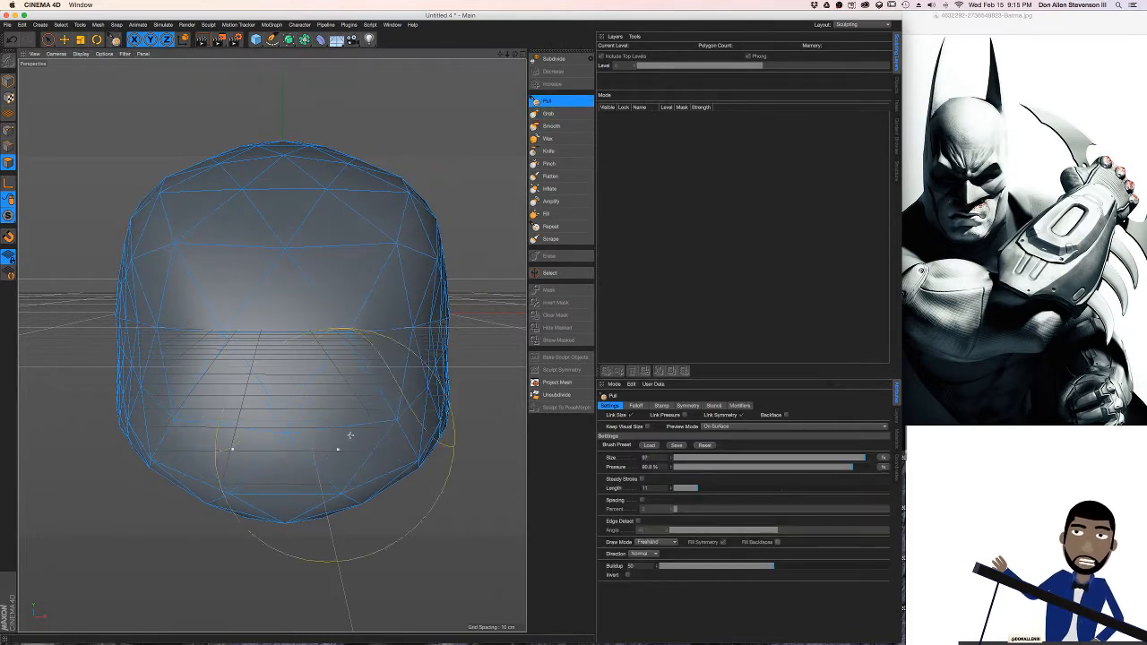
Reshape the head's lower sides and jaw area symmetrically with the Grab brush
mouse_move(371, 295)
alt+mouse_down()
mouse_move(323, 352)
mouse_move(389, 225)
mouse_move(269, 341)
mouse_move(408, 254)
mouse_move(359, 295)
mouse_move(358, 328)
mouse_move(443, 259)
alt+mouse_up()
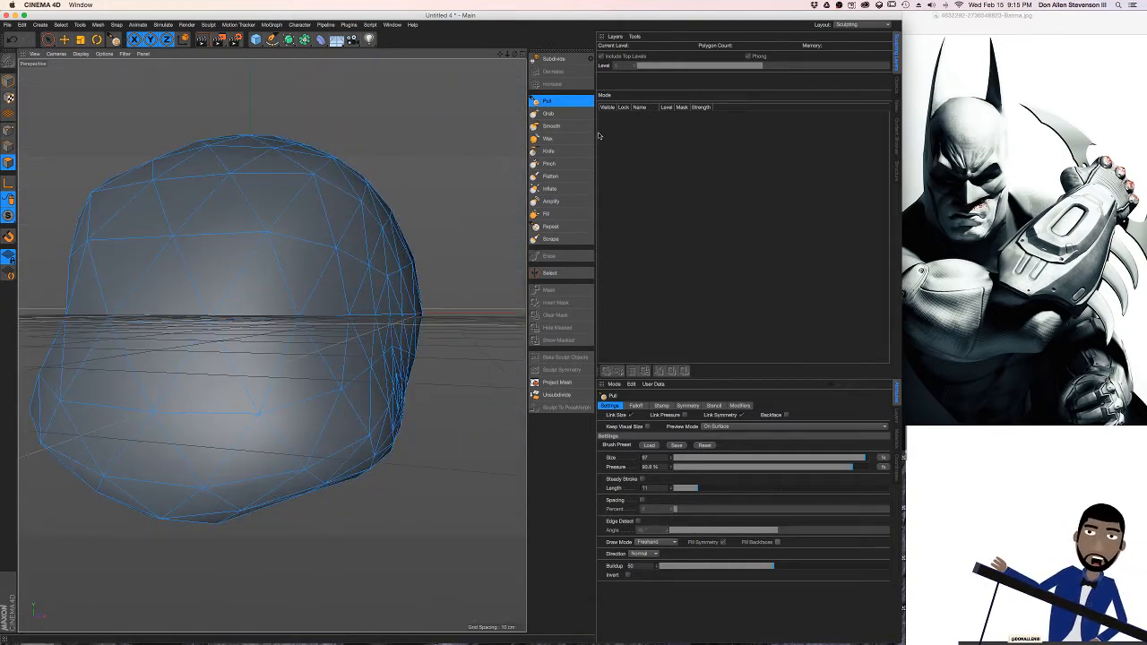
click(549, 113)
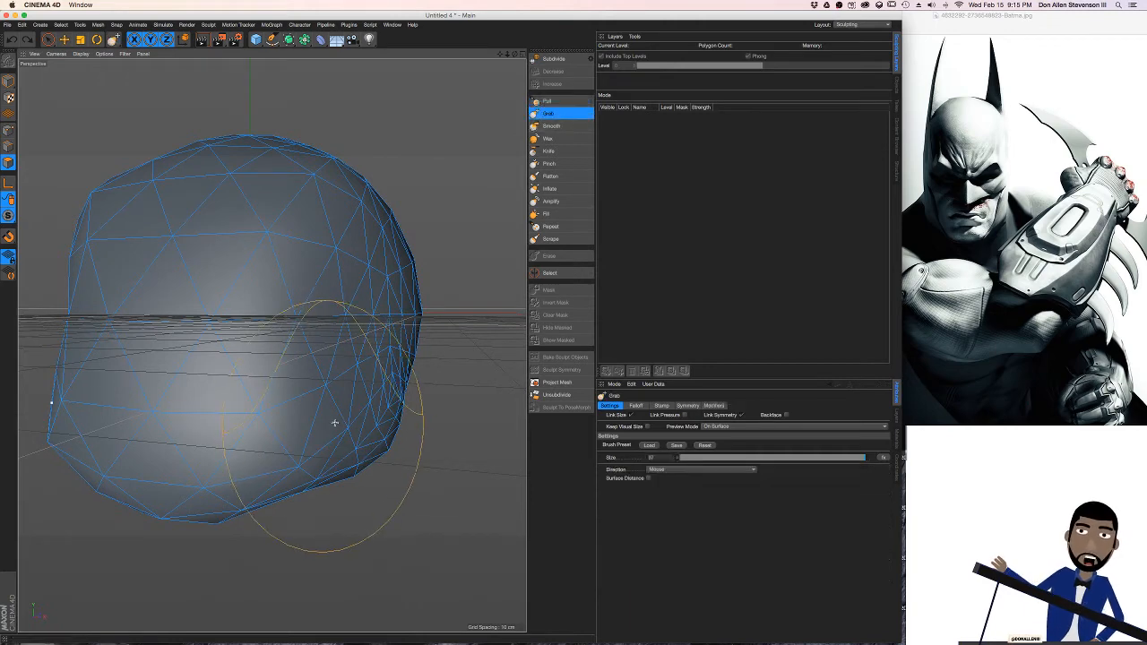
alt+drag(310, 422, 289, 389)
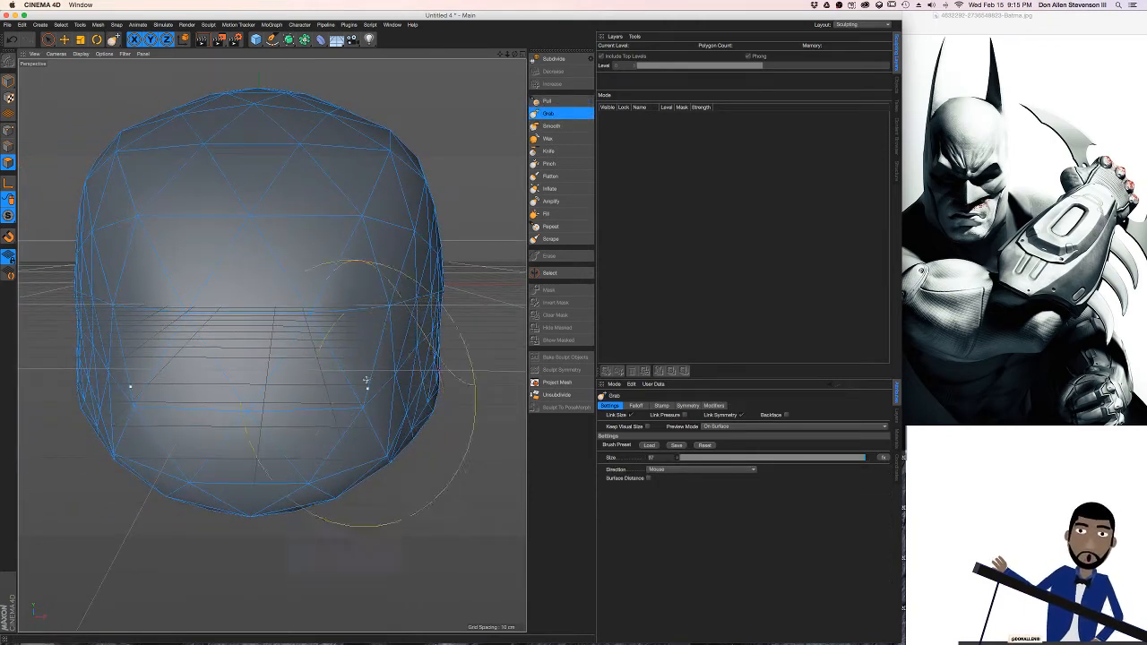
alt+drag(366, 380, 444, 365)
alt+drag(476, 412, 391, 257)
alt+drag(348, 293, 374, 384)
alt+drag(377, 319, 452, 352)
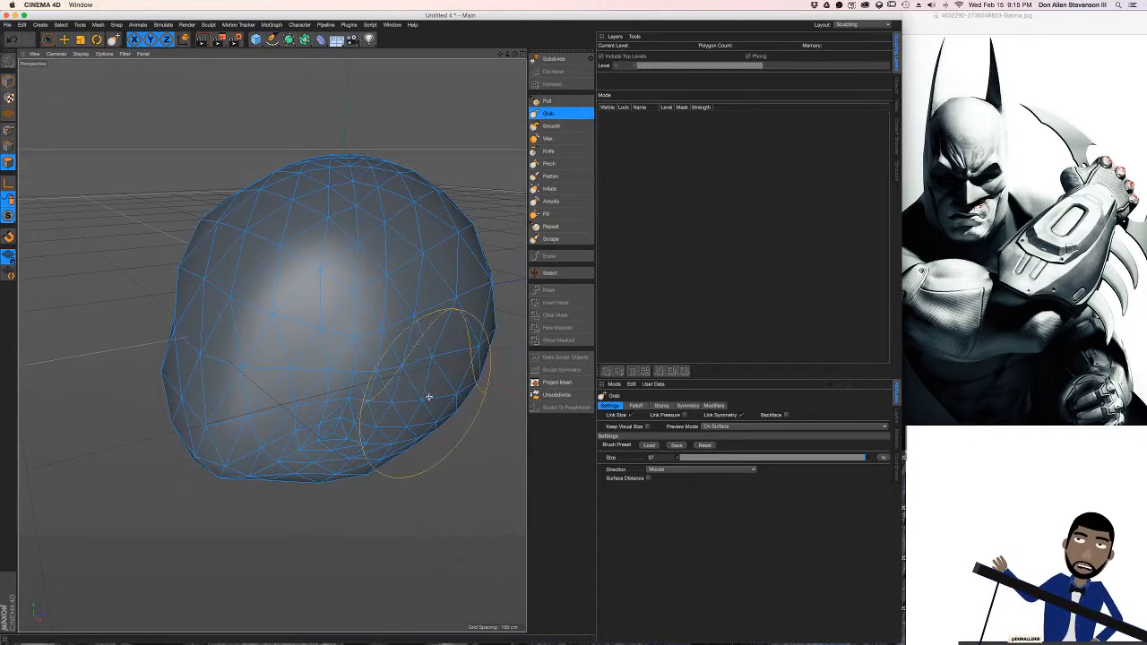
mouse_move(358, 361)
alt+mouse_down()
mouse_move(376, 353)
mouse_move(379, 325)
mouse_move(417, 325)
mouse_move(475, 289)
mouse_move(461, 268)
mouse_move(430, 320)
mouse_move(473, 240)
alt+mouse_up()
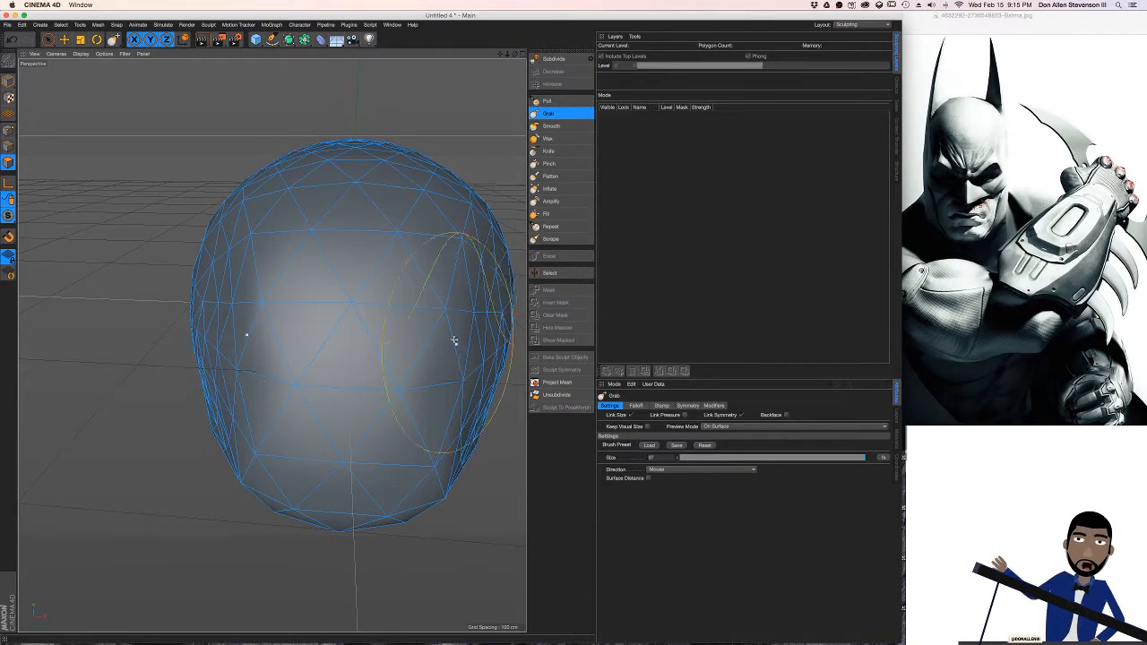
Set the Grab brush's size to 371 and pull the whole form into a taller, narrower head
alt+drag(454, 341, 357, 309)
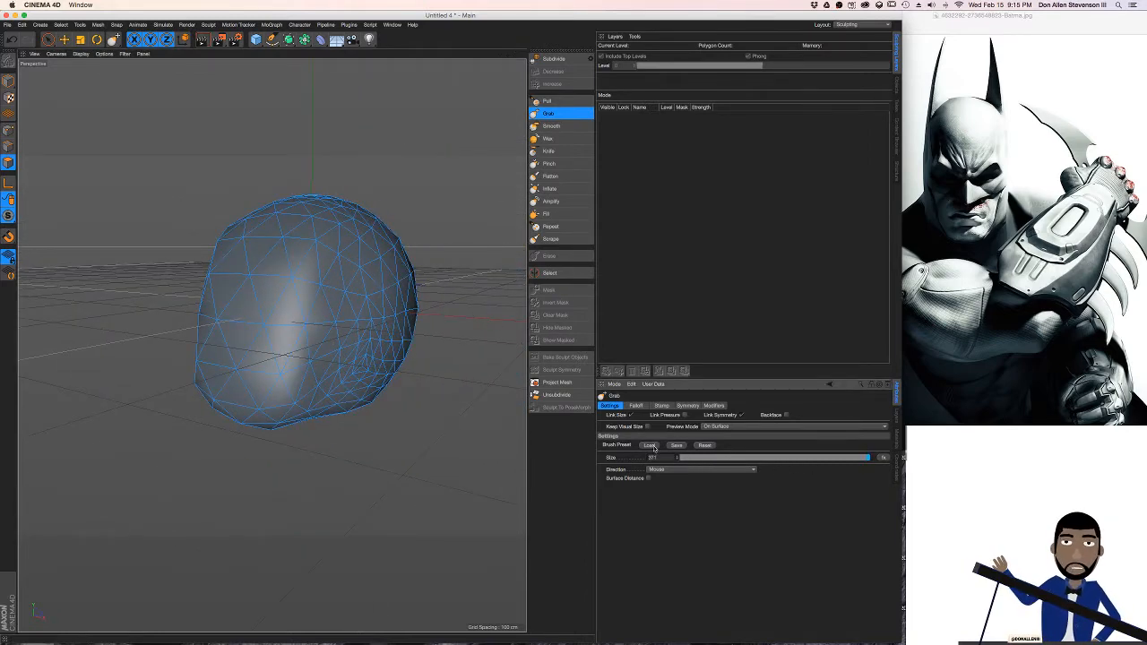
mouse_move(380, 295)
mouse_down()
mouse_move(297, 295)
mouse_move(299, 310)
mouse_move(286, 294)
mouse_move(359, 323)
mouse_move(369, 529)
mouse_move(364, 399)
mouse_move(269, 340)
mouse_move(374, 409)
mouse_move(392, 403)
mouse_move(367, 356)
mouse_move(274, 335)
mouse_move(415, 333)
mouse_move(398, 333)
mouse_move(384, 356)
mouse_move(448, 430)
mouse_move(446, 408)
mouse_move(410, 405)
mouse_up()
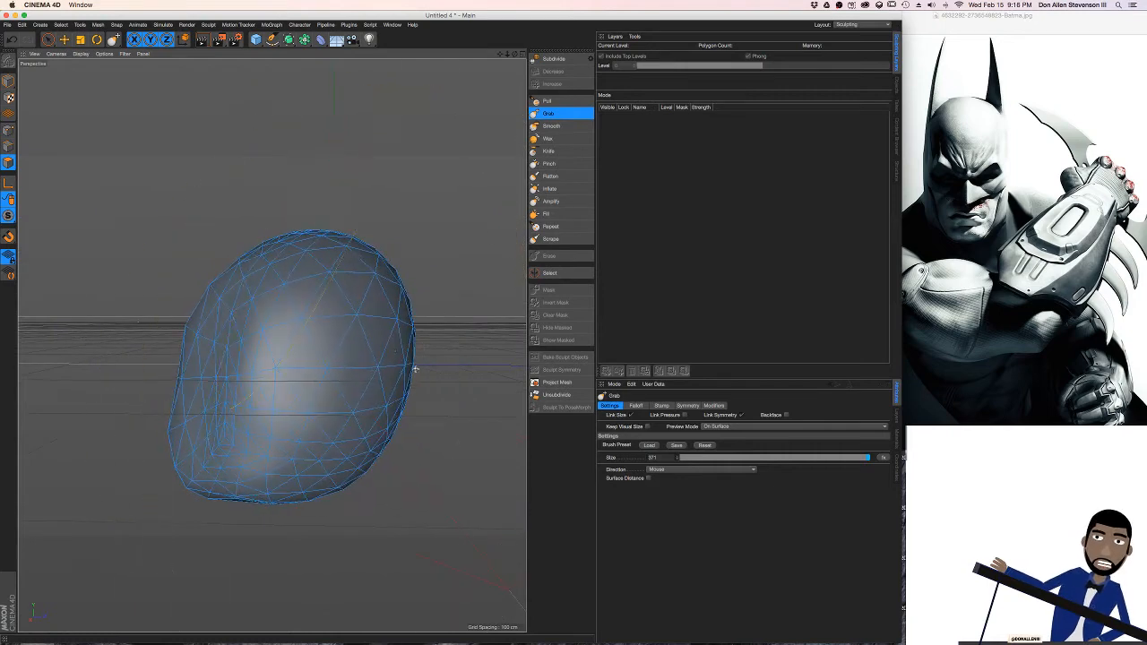
mouse_move(373, 366)
alt+mouse_down()
mouse_move(405, 380)
mouse_move(328, 375)
mouse_move(384, 494)
mouse_move(289, 377)
mouse_move(359, 435)
mouse_move(340, 361)
mouse_move(381, 337)
mouse_move(284, 323)
mouse_move(359, 384)
mouse_move(320, 397)
mouse_move(315, 438)
mouse_move(274, 385)
mouse_move(317, 379)
mouse_move(409, 210)
mouse_move(359, 295)
mouse_move(368, 335)
mouse_move(353, 349)
mouse_move(397, 333)
mouse_move(391, 341)
mouse_move(392, 290)
mouse_move(431, 251)
mouse_move(384, 262)
alt+mouse_up()
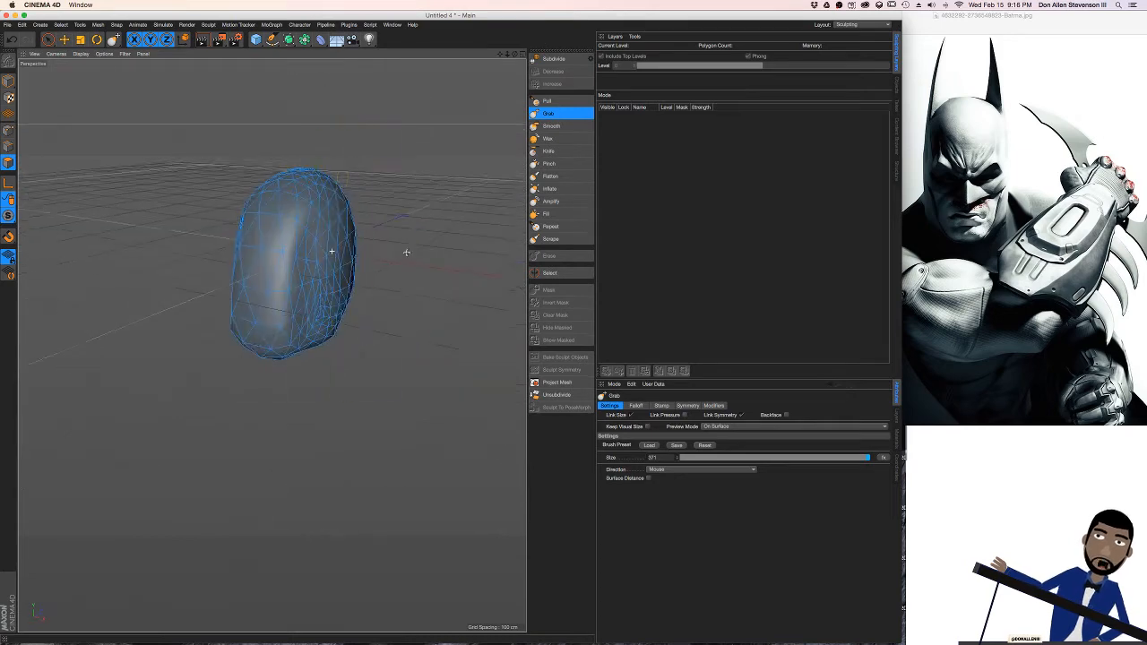
alt+drag(367, 265, 368, 225)
Grab the head's lower sides symmetrically to taper the form from a rounded cranium towards a narrower chin
alt+middle_drag(200, 316, 289, 348)
alt+right_drag(290, 348, 257, 272)
alt+drag(256, 272, 324, 235)
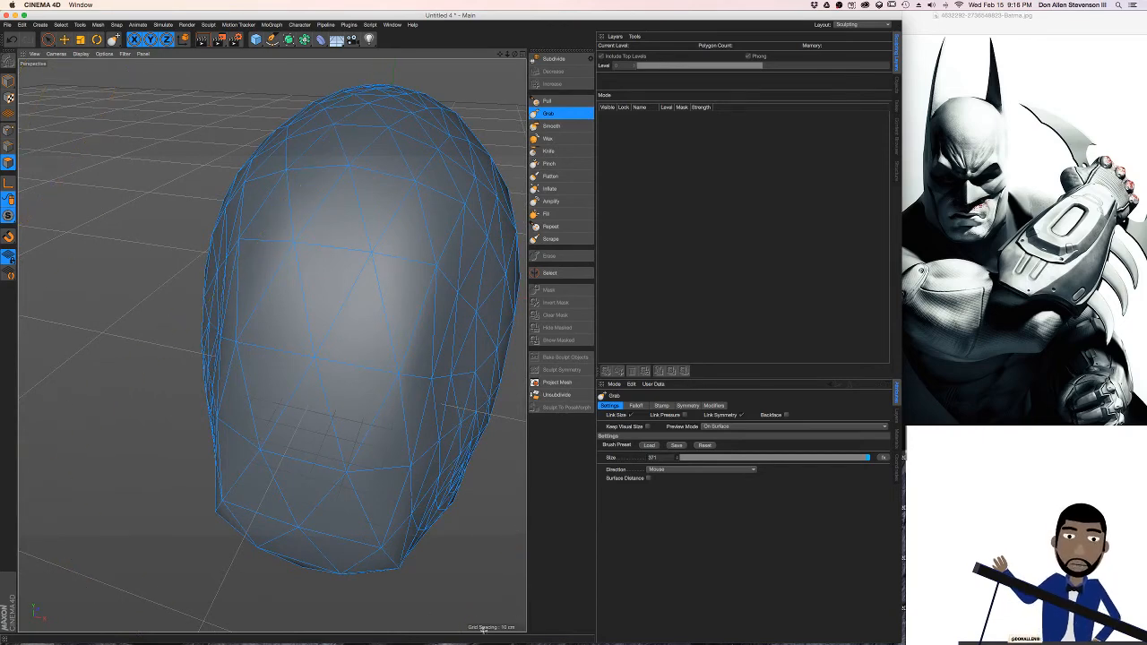
mouse_move(404, 315)
alt+mouse_down()
mouse_move(442, 313)
mouse_move(402, 332)
alt+mouse_up()
alt+middle_drag(405, 333, 493, 335)
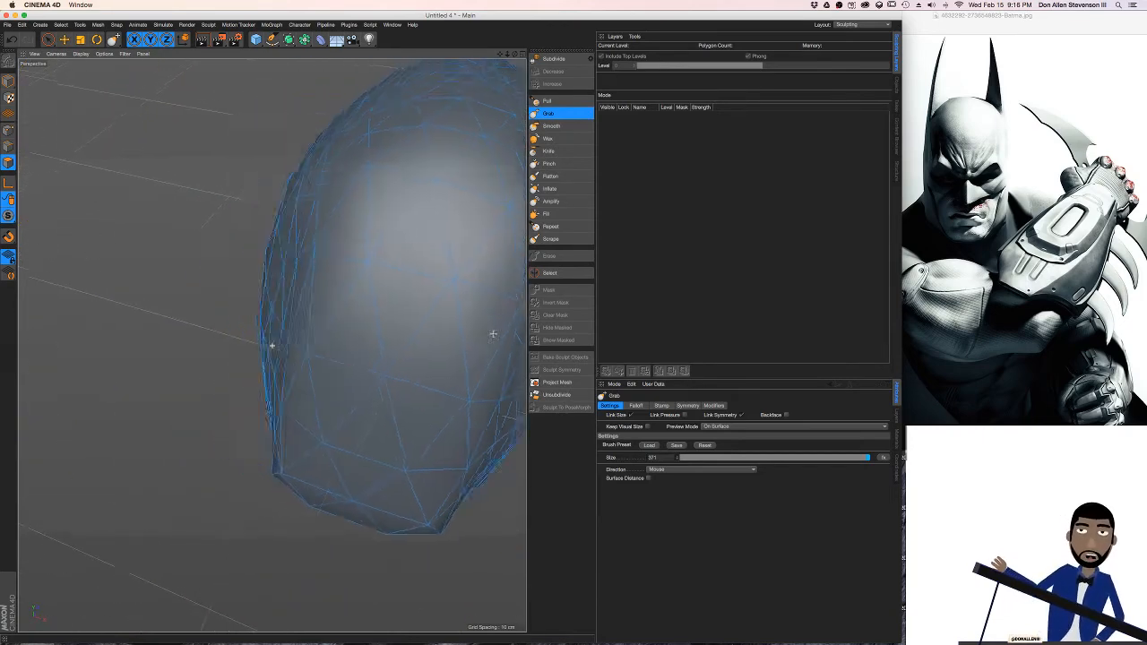
alt+drag(493, 334, 591, 307)
Arrange the Batman reference image and the modelling window side by side, narrowing the modelling window so Batman's head stays uncovered
drag(1022, 13, 729, 22)
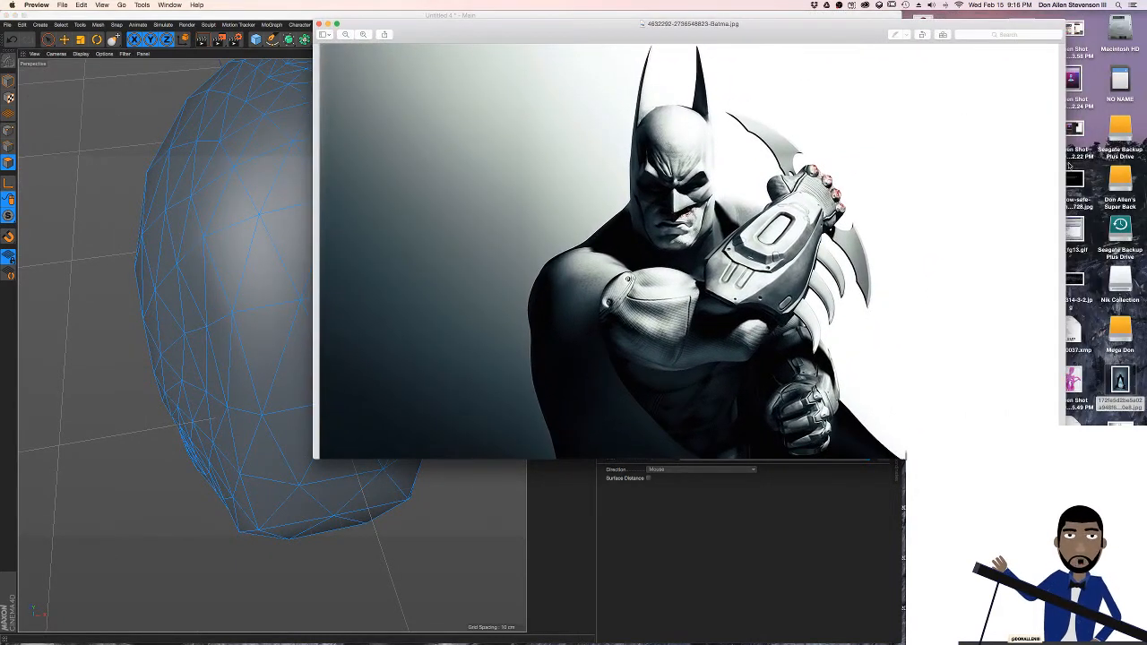
click(310, 177)
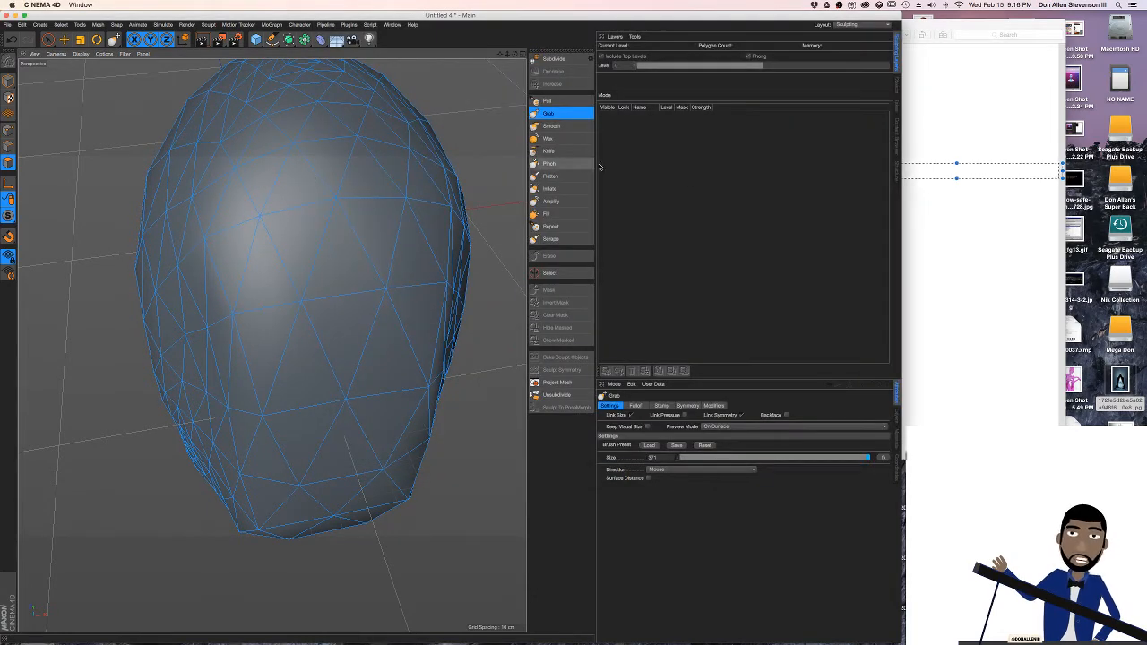
alt+drag(363, 163, 481, 199)
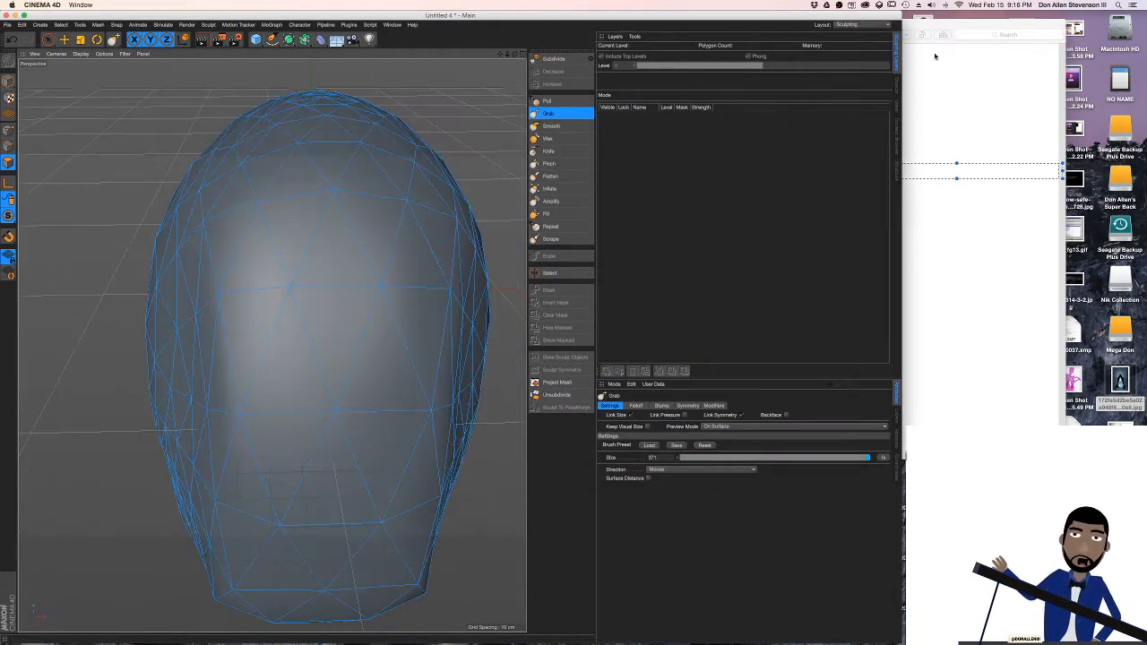
click(934, 56)
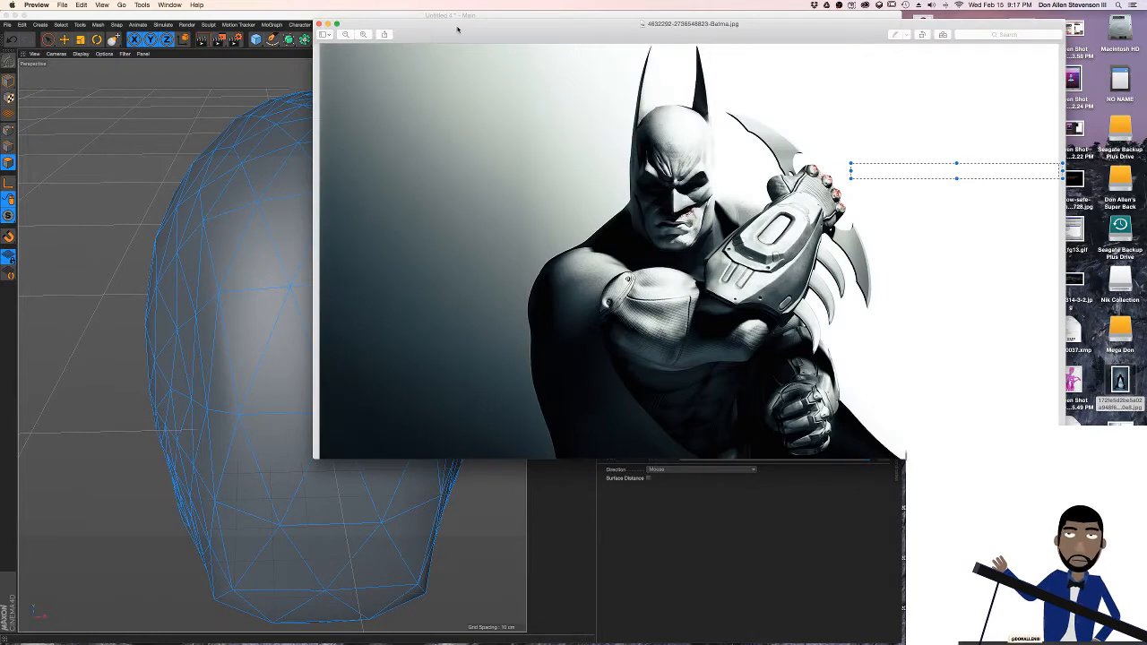
drag(457, 30, 127, 21)
drag(508, 27, 386, 27)
click(766, 20)
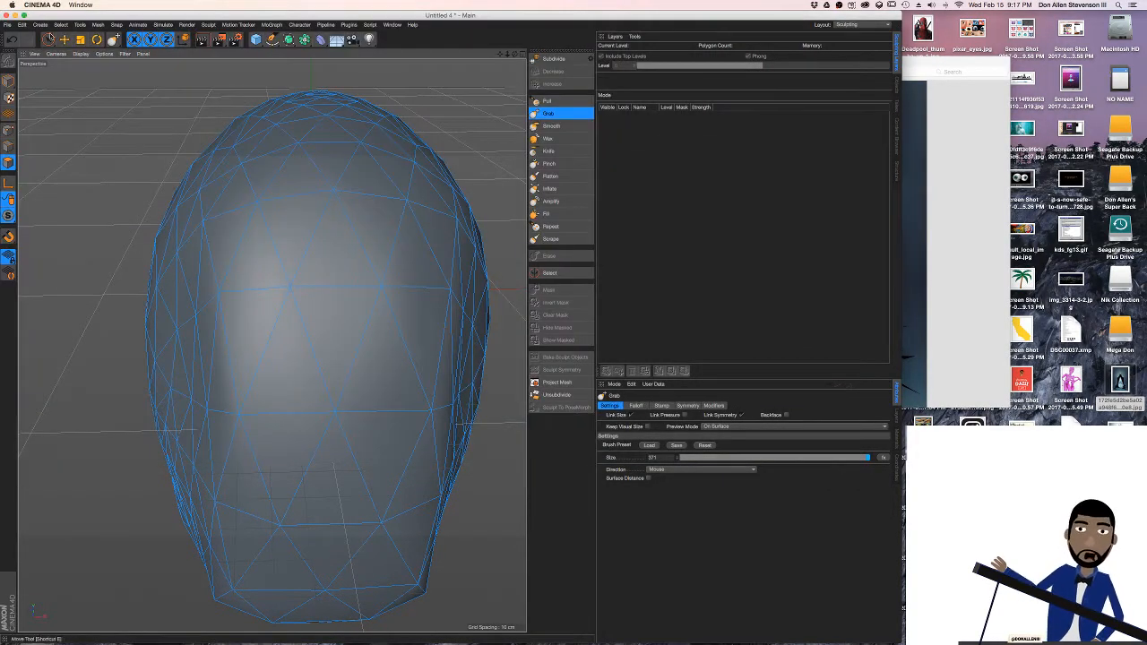
drag(78, 22, 341, 20)
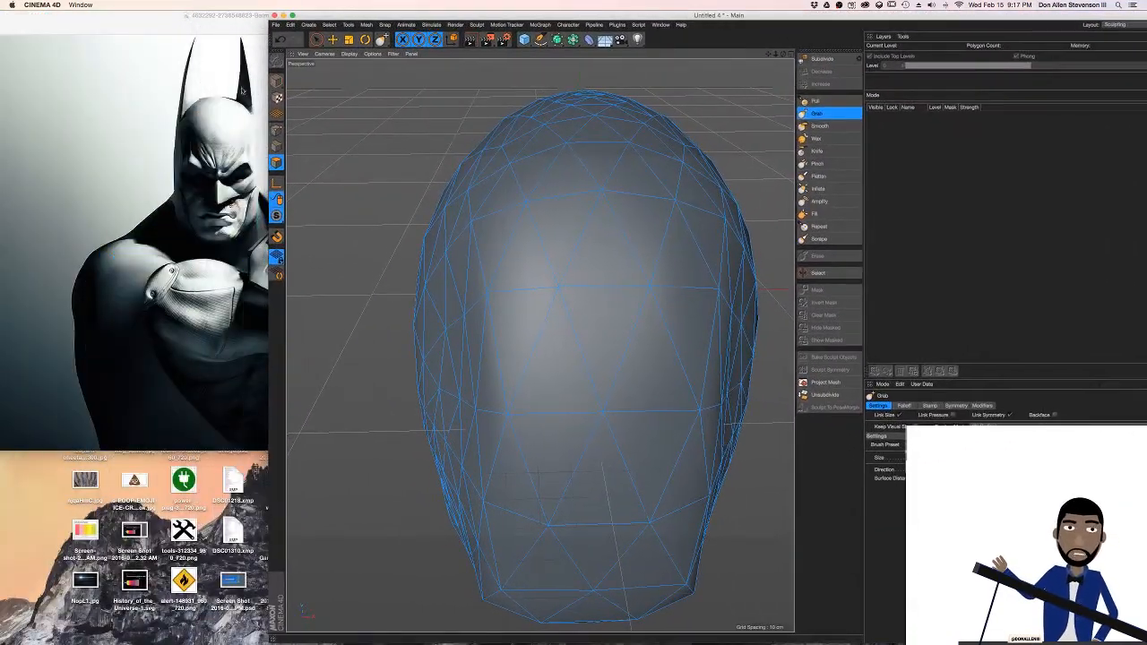
drag(269, 81, 366, 80)
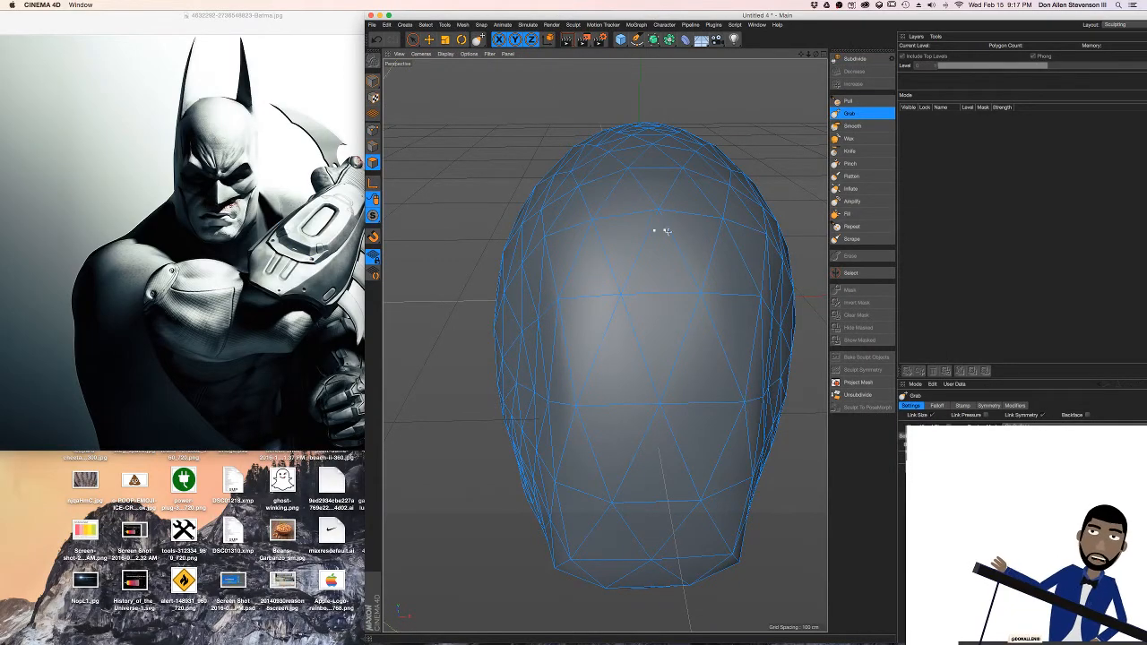
alt+drag(666, 231, 584, 196)
Check the live stream page and the Character Animator desktop, and return to the modelling desktop
key(ctrl+Right)
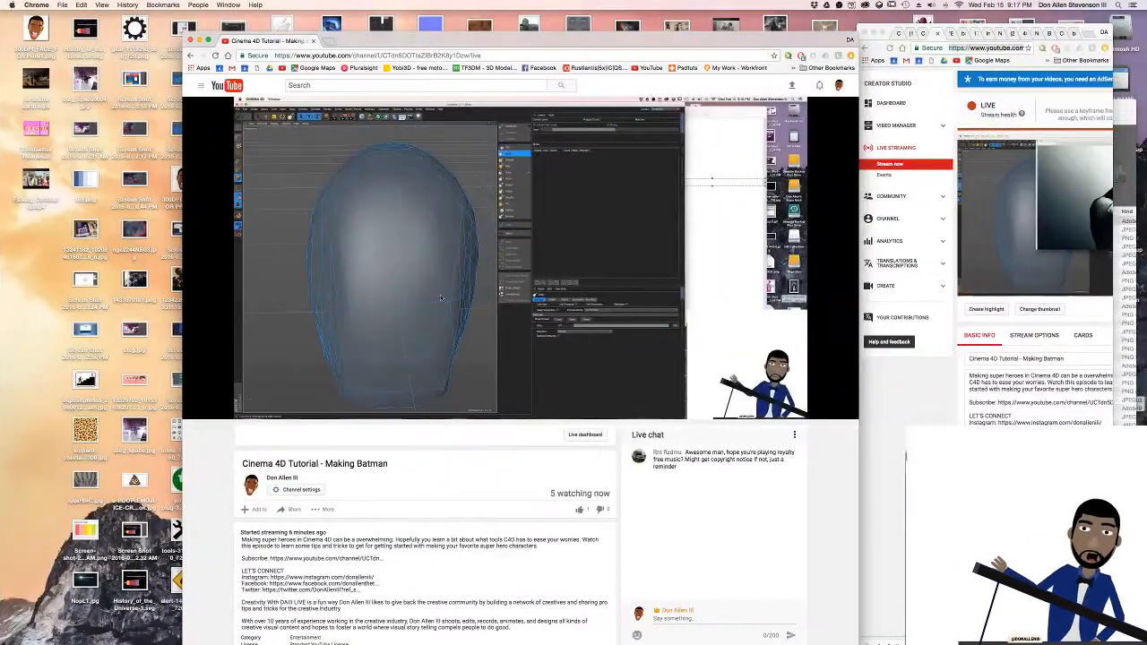
key(ctrl+Right)
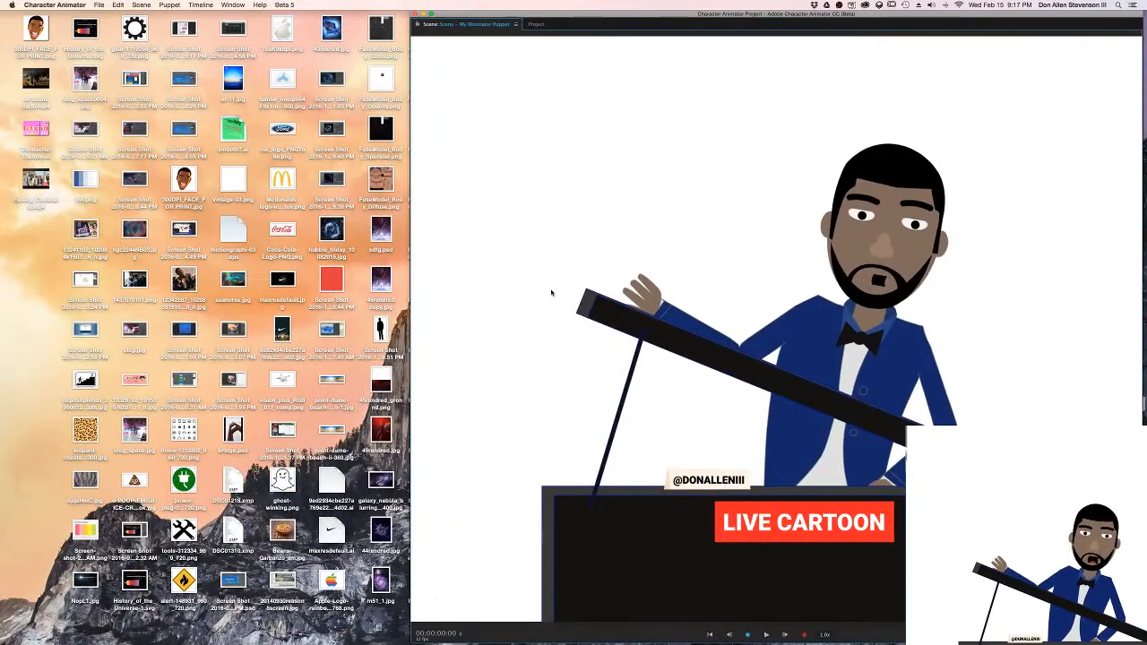
key(ctrl+Left)
key(ctrl+Left)
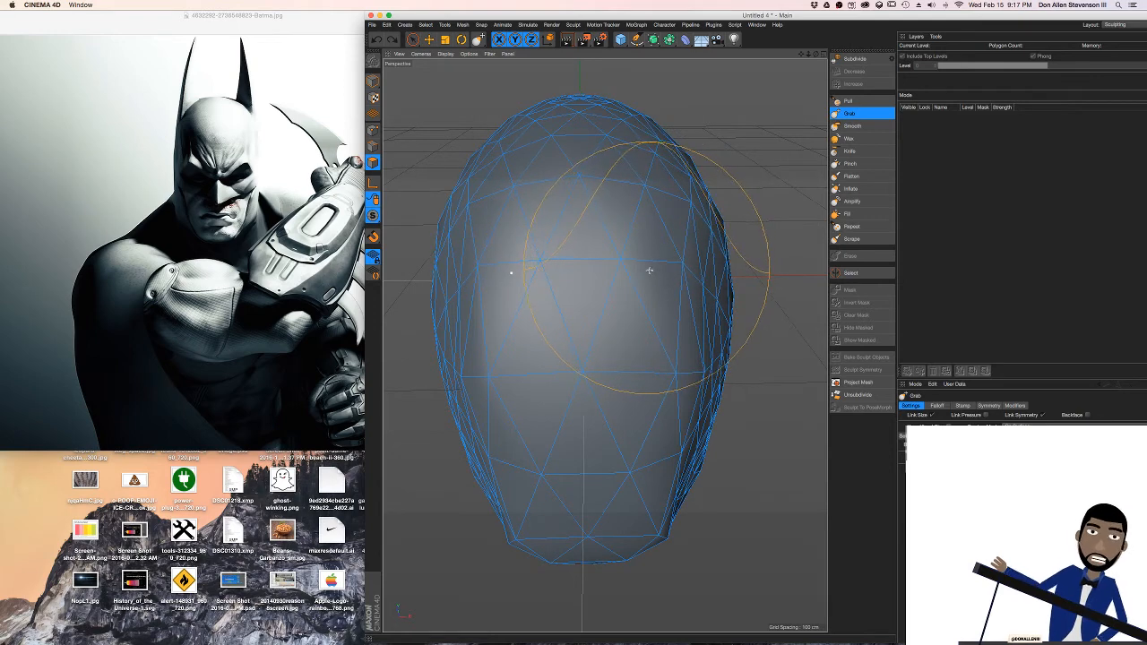
Refine the outline of the cranium and jaw symmetrically with the Grab brush into a slimmer oval matching the reference
mouse_move(650, 270)
alt+mouse_down()
mouse_move(609, 272)
mouse_move(617, 225)
mouse_move(609, 250)
mouse_move(692, 265)
mouse_move(649, 269)
mouse_move(687, 257)
mouse_move(640, 229)
alt+mouse_up()
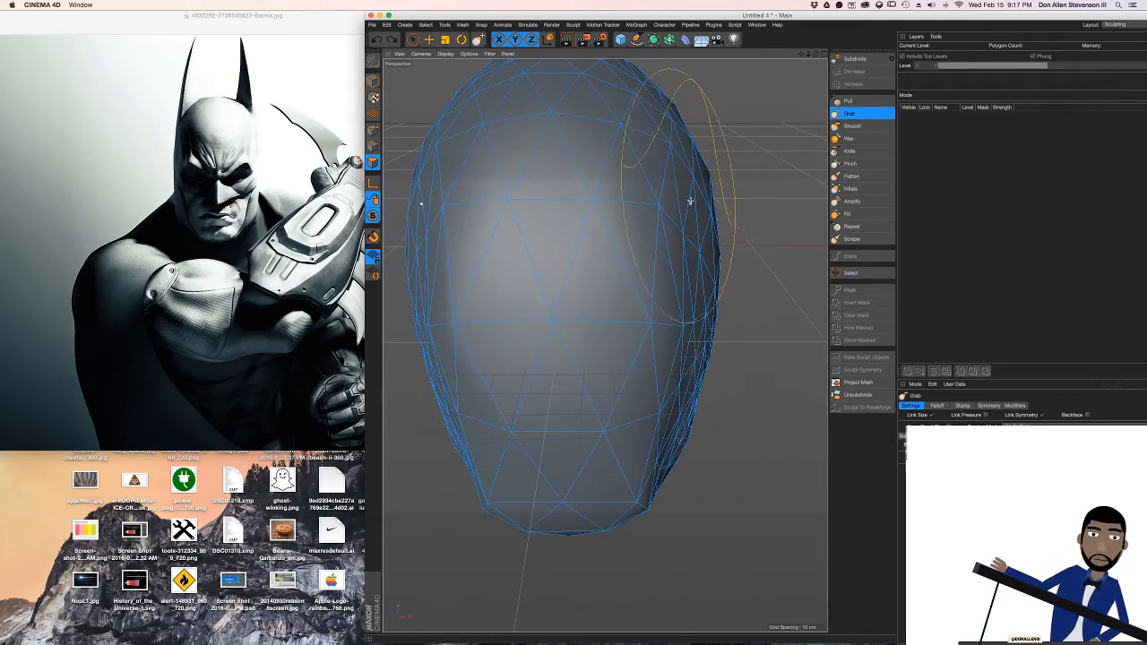
mouse_move(699, 184)
alt+mouse_down()
mouse_move(660, 236)
mouse_move(669, 164)
mouse_move(678, 233)
mouse_move(696, 221)
mouse_move(636, 242)
mouse_move(603, 220)
mouse_move(661, 266)
mouse_move(609, 306)
mouse_move(616, 276)
mouse_move(599, 269)
mouse_move(650, 266)
mouse_move(645, 317)
mouse_move(743, 233)
mouse_move(620, 258)
mouse_move(637, 220)
alt+mouse_up()
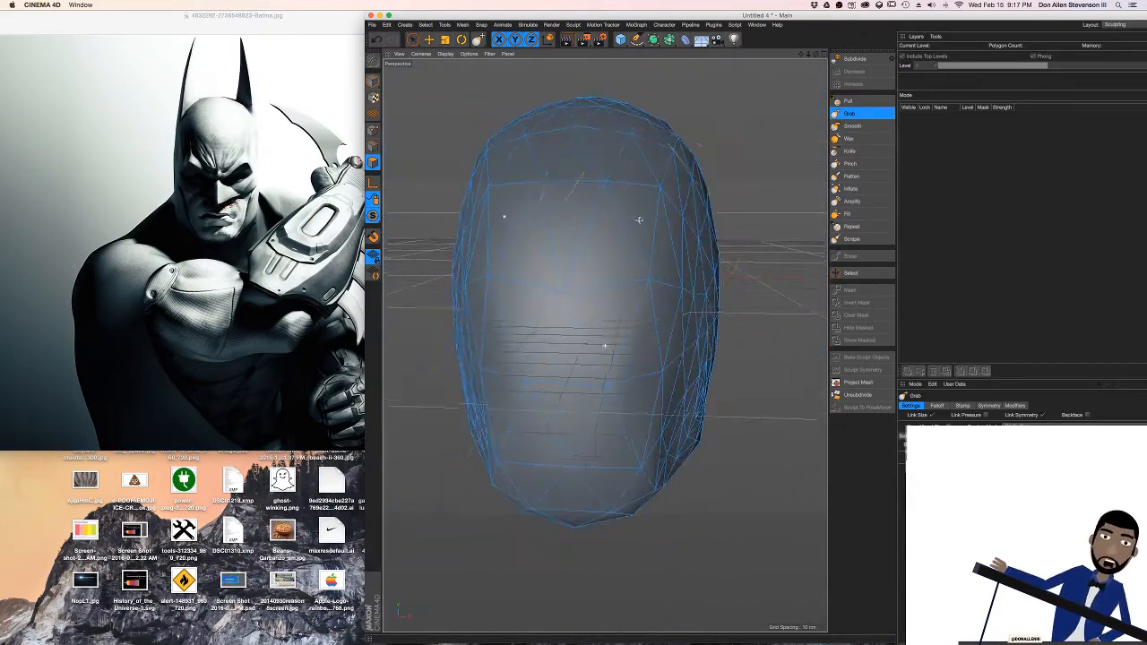
alt+middle_drag(637, 220, 671, 278)
mouse_move(671, 278)
alt+mouse_down()
mouse_move(670, 289)
mouse_move(665, 268)
alt+mouse_up()
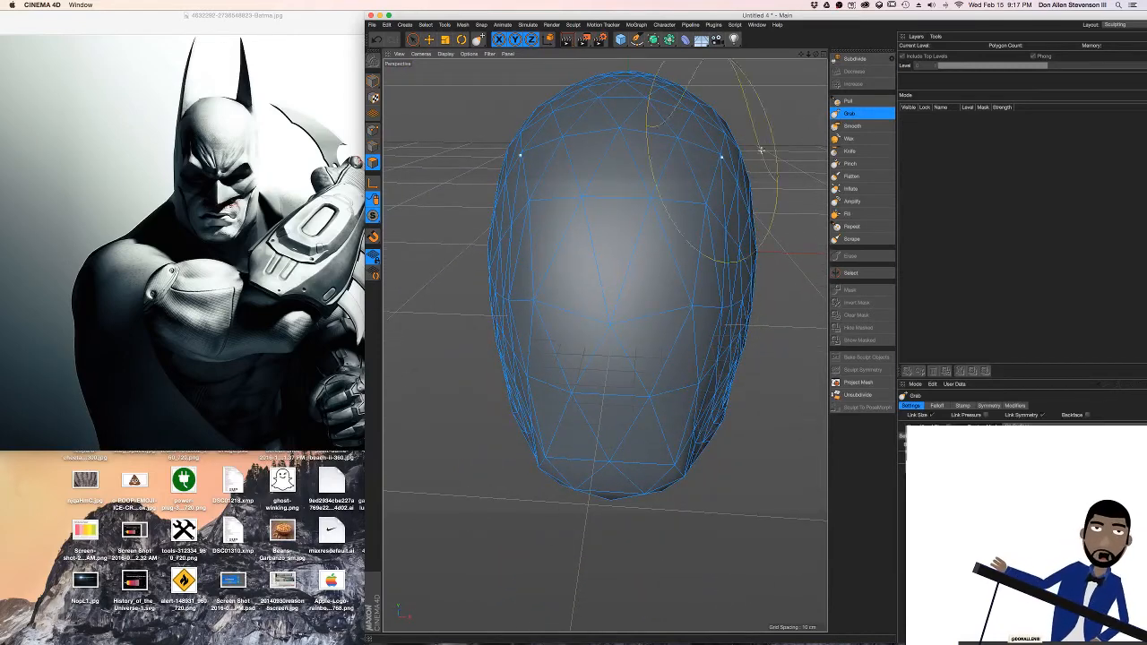
Subdivide the head up to sculpt level 2 and switch to Model mode to show its mesh
click(855, 58)
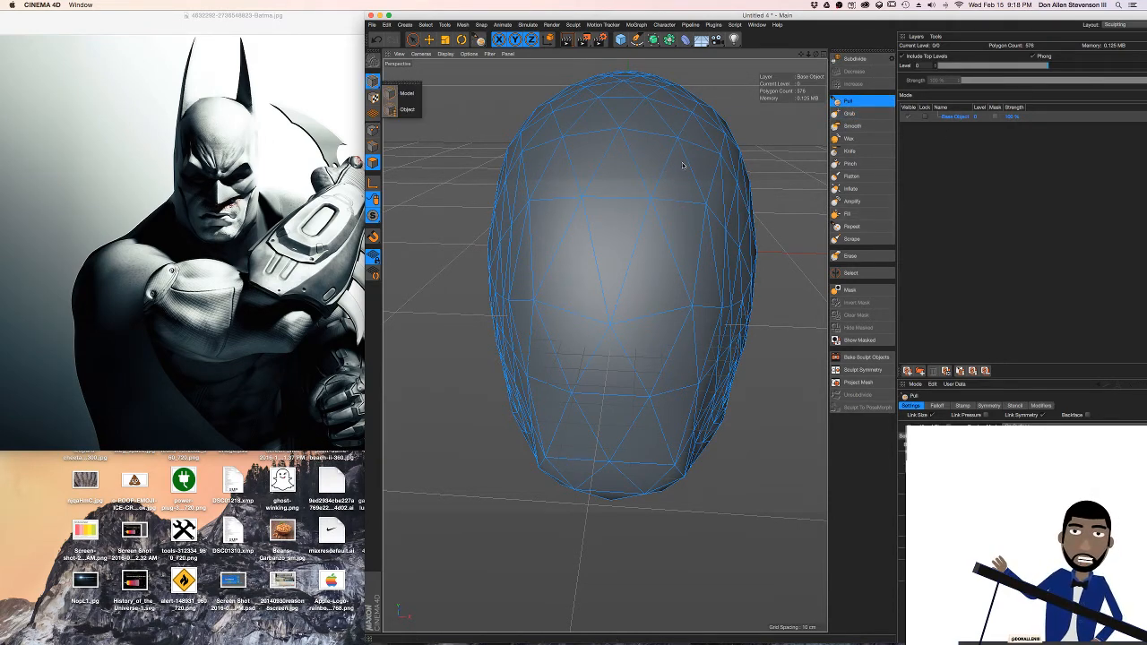
click(855, 58)
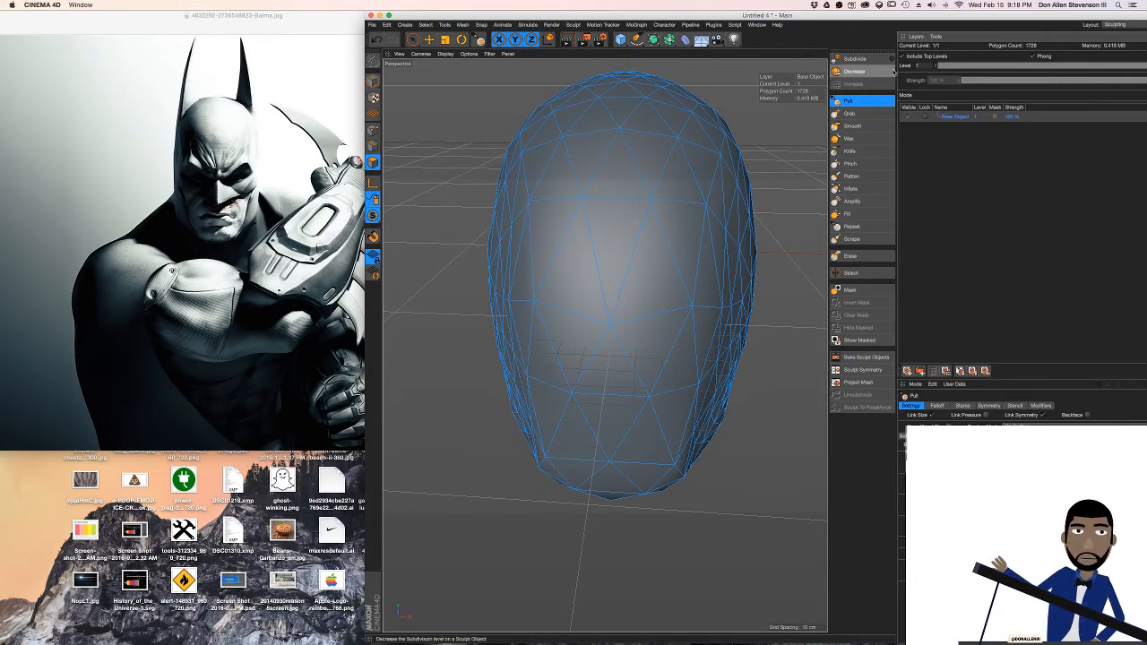
click(855, 59)
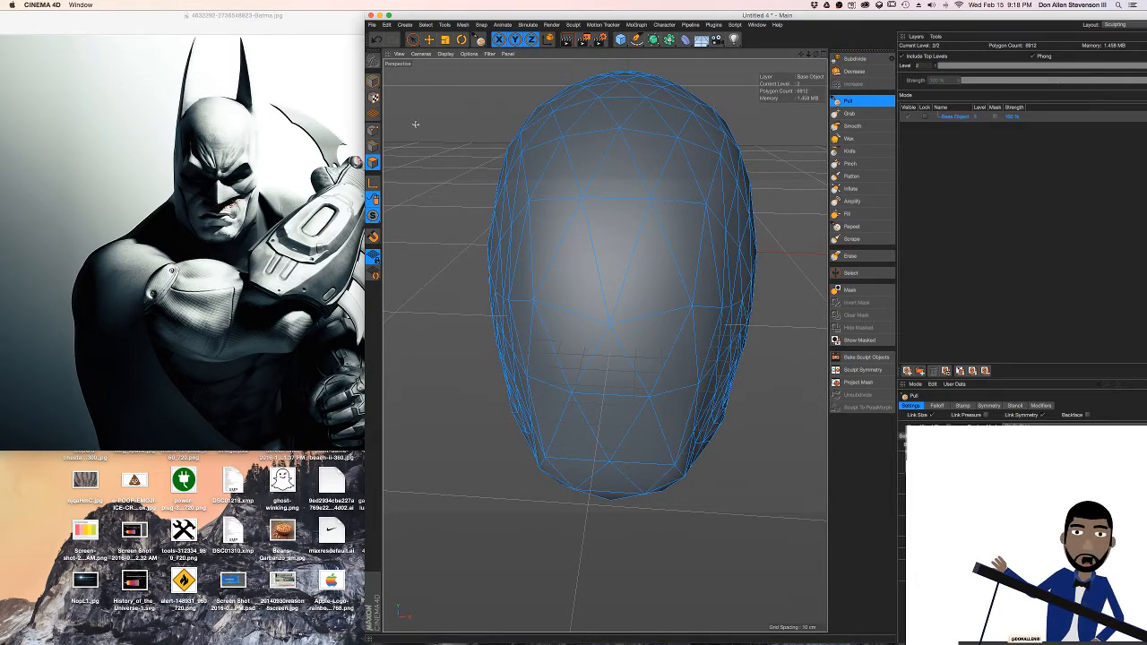
click(375, 81)
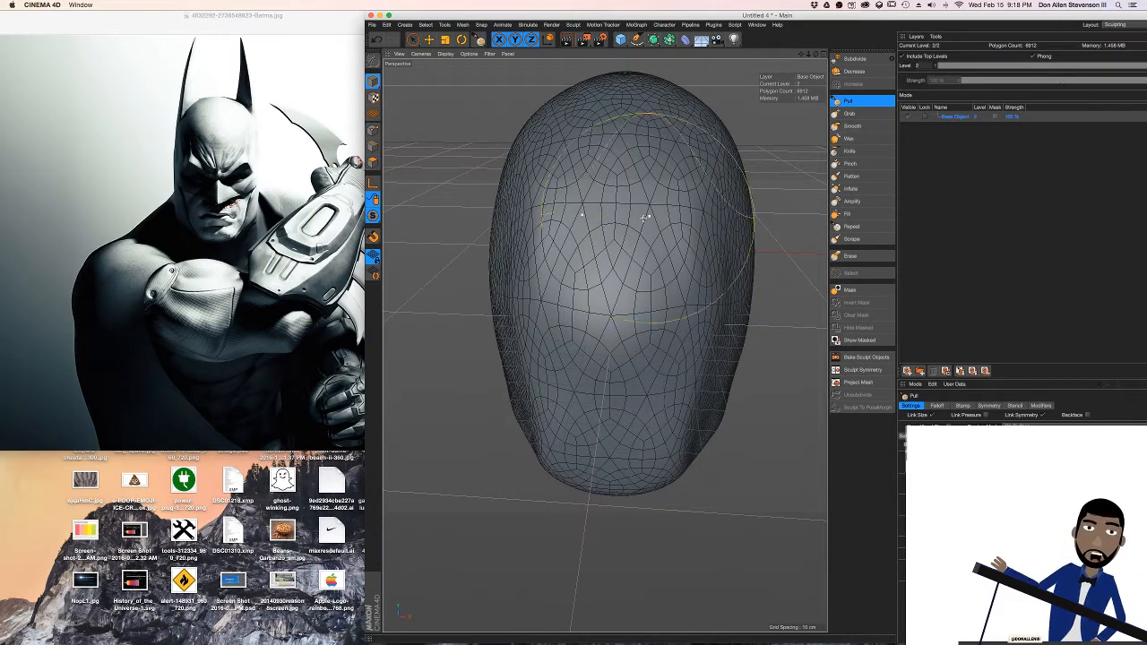
Undo the head's subdivisions back to level 0 and subdivide it once to sculpt level 1
key(super+z)
key(super+z)
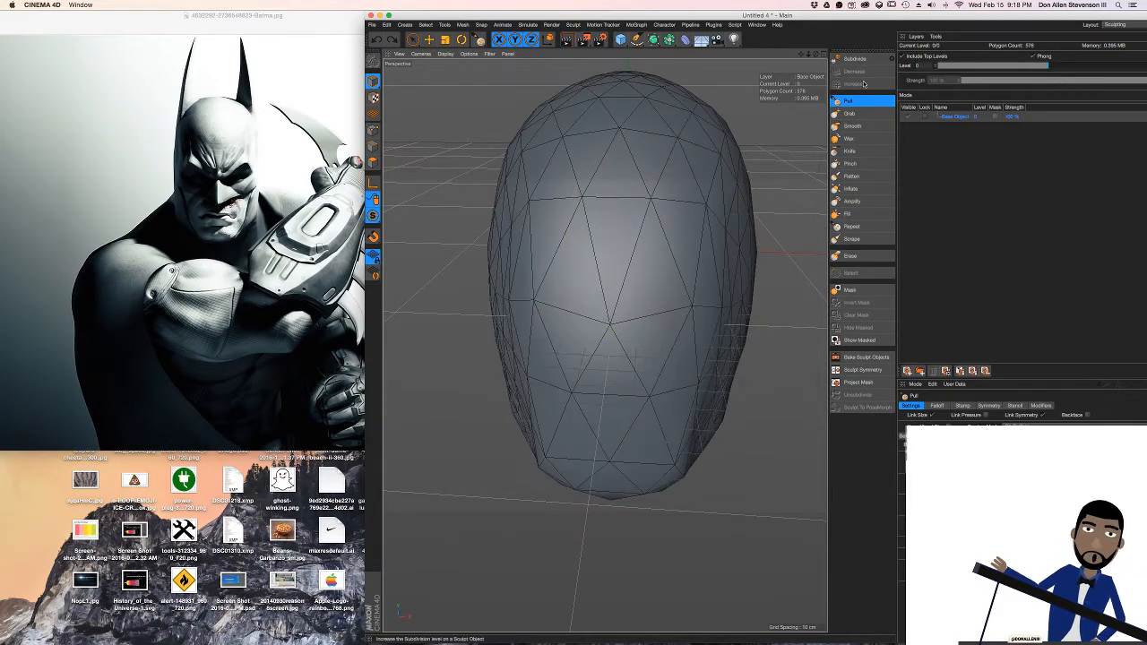
click(857, 59)
mouse_move(645, 246)
alt+mouse_down()
mouse_move(712, 253)
mouse_move(663, 255)
alt+mouse_up()
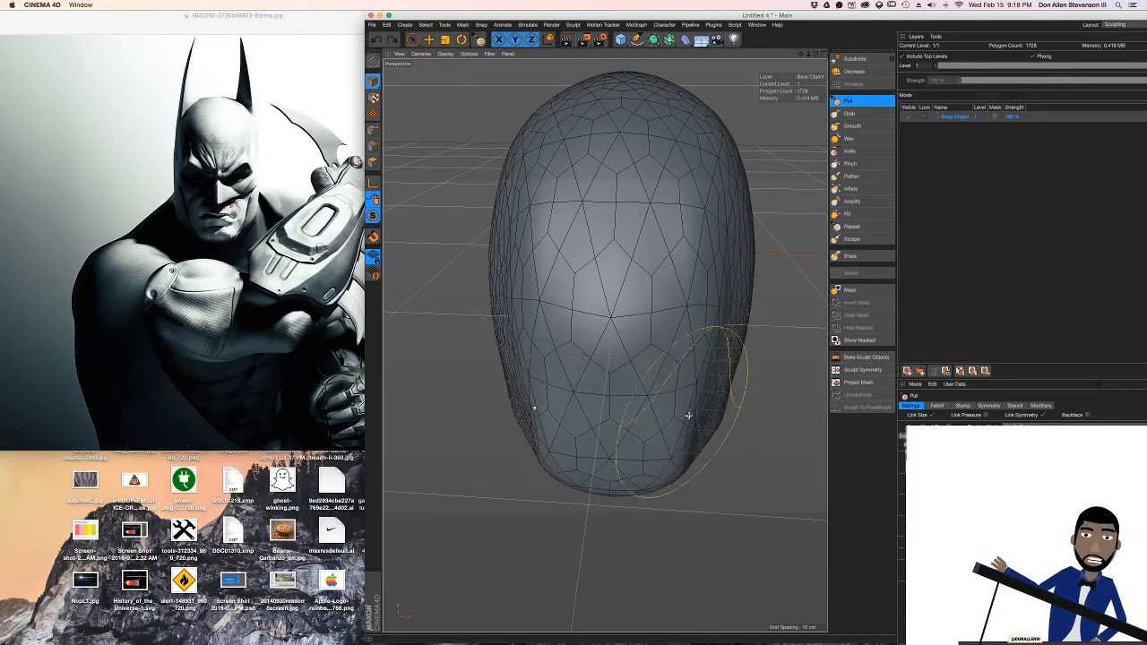
Build up the cheek areas on both sides of the head symmetrically with the Pull brush
alt+drag(689, 416, 718, 391)
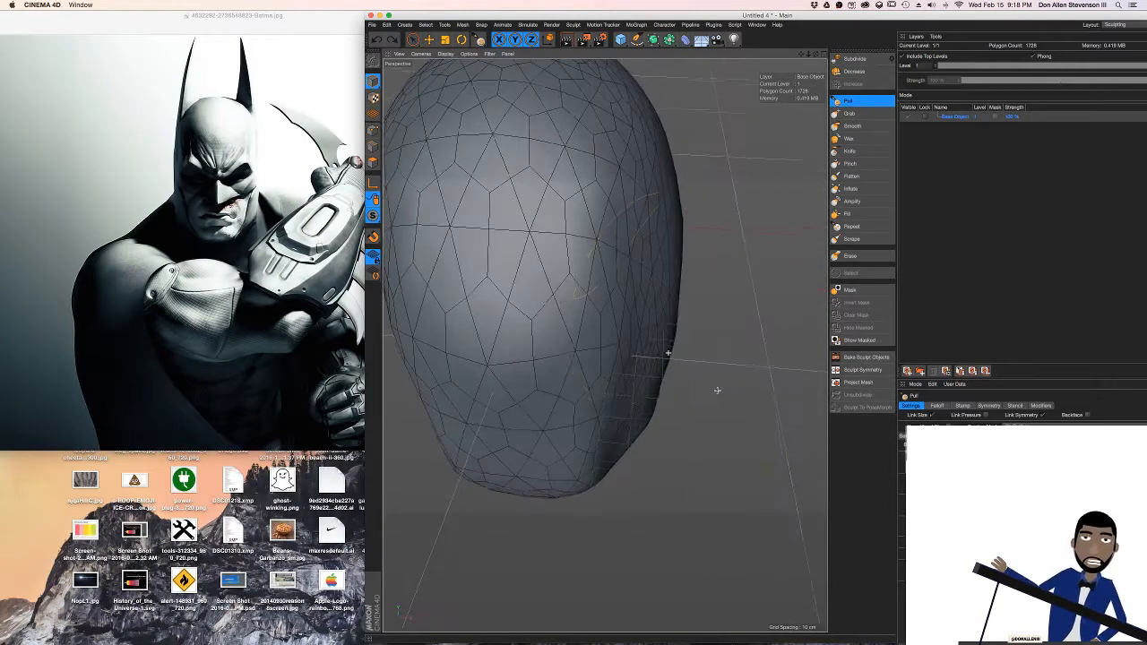
mouse_move(649, 316)
alt+mouse_down()
mouse_move(673, 282)
mouse_move(642, 334)
alt+mouse_up()
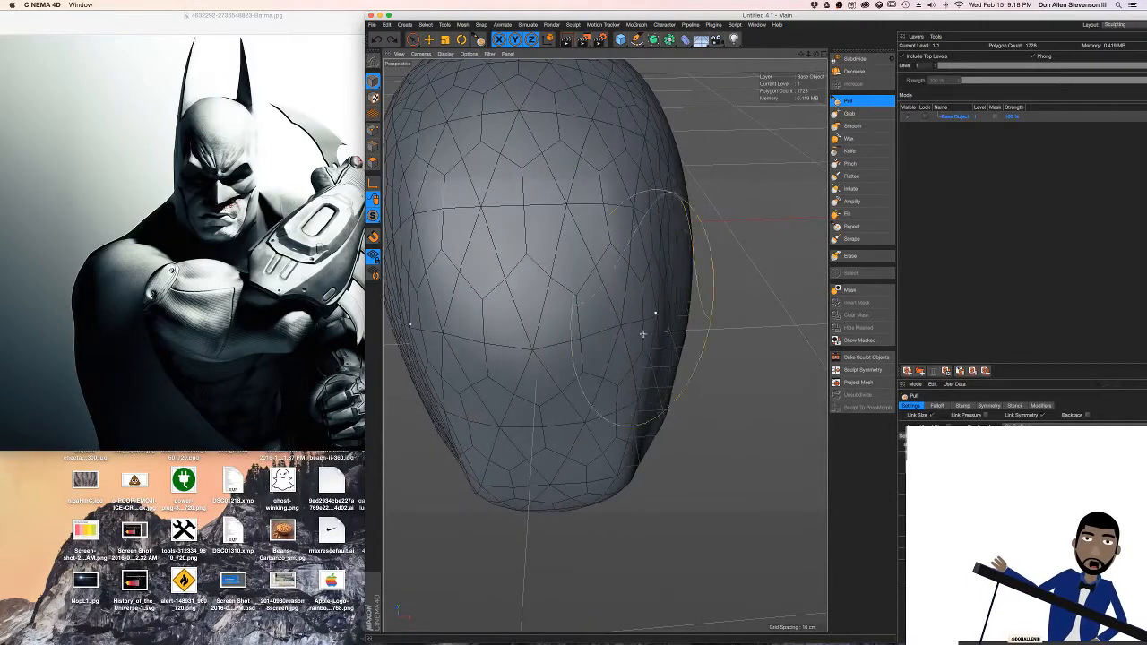
drag(682, 269, 679, 294)
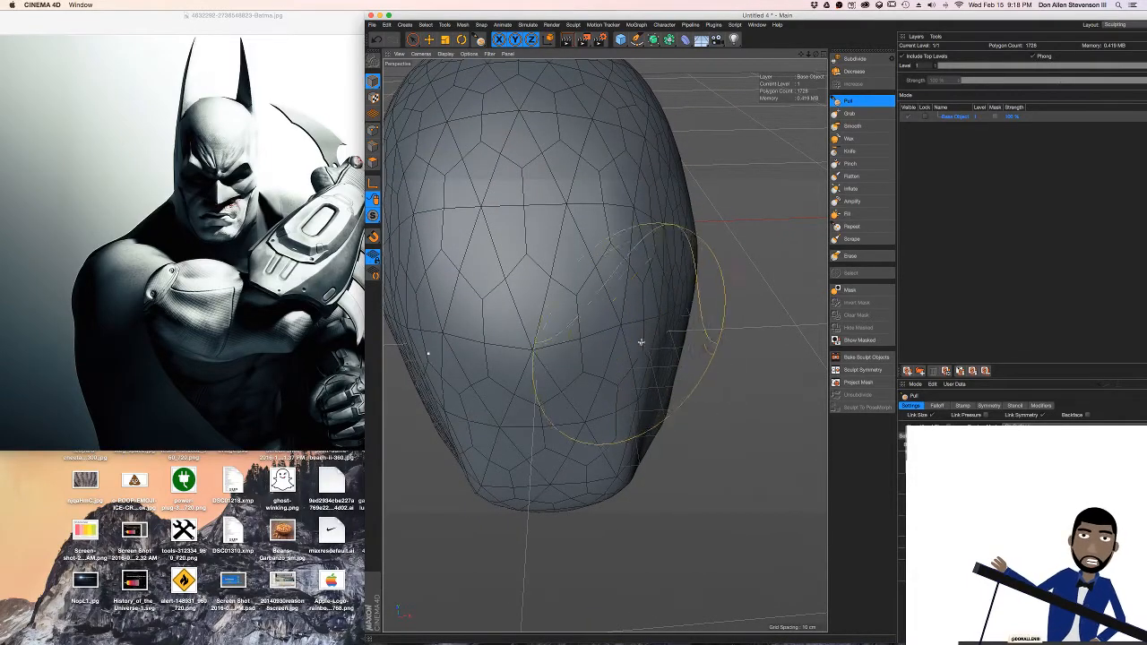
mouse_move(640, 342)
alt+mouse_down()
mouse_move(693, 331)
mouse_move(712, 284)
mouse_move(706, 250)
mouse_move(671, 233)
mouse_move(671, 281)
mouse_move(686, 287)
alt+mouse_up()
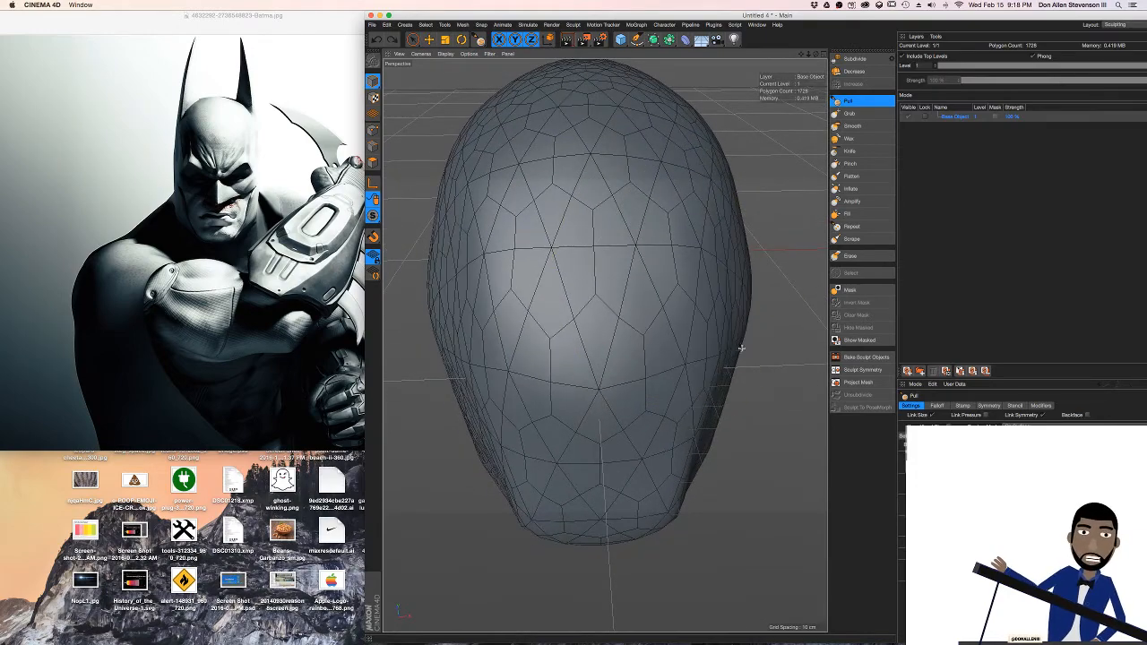
mouse_move(741, 348)
alt+mouse_down()
mouse_move(678, 276)
mouse_move(678, 256)
mouse_move(679, 268)
alt+mouse_up()
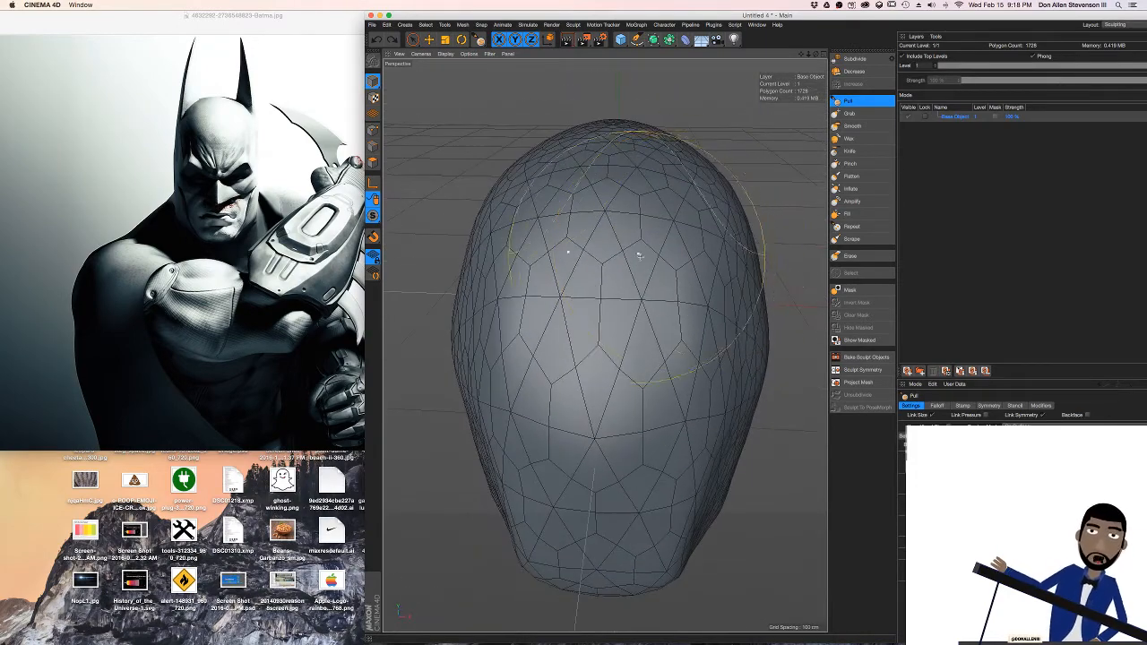
mouse_move(642, 355)
alt+mouse_down()
mouse_move(661, 313)
mouse_move(673, 323)
mouse_move(704, 276)
mouse_move(647, 226)
mouse_move(641, 286)
mouse_move(663, 380)
alt+mouse_up()
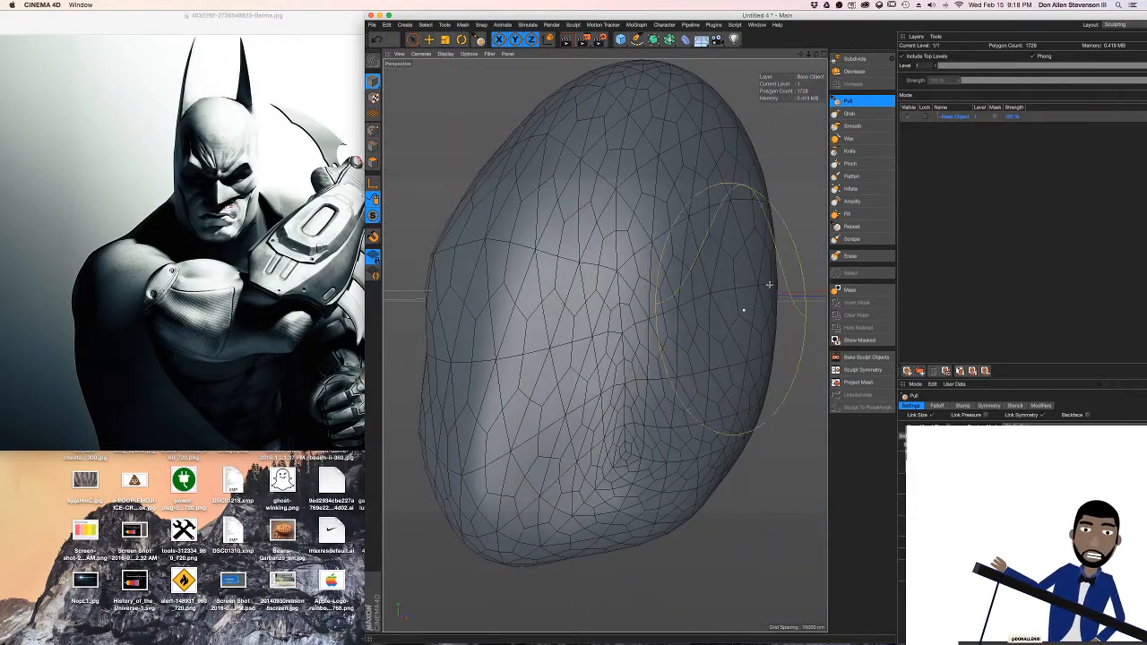
Reshape the jaw and the sides of the lower face symmetrically with the Grab brush
click(849, 113)
mouse_move(645, 323)
alt+mouse_down()
mouse_move(568, 473)
mouse_move(675, 394)
alt+mouse_up()
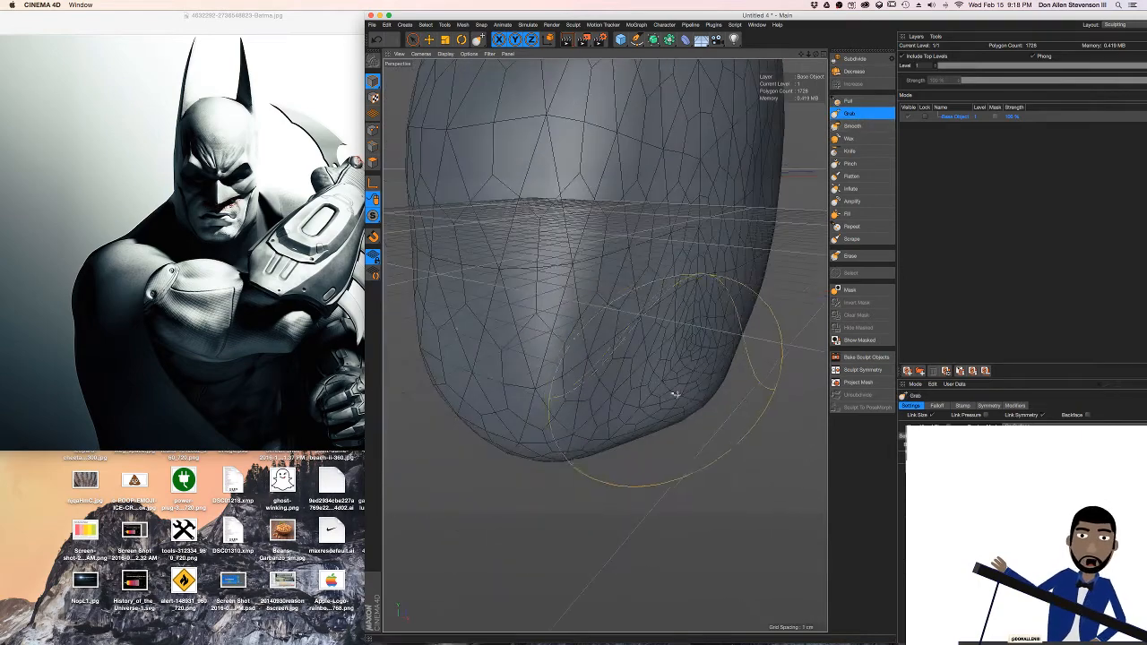
mouse_move(634, 233)
alt+mouse_down()
mouse_move(683, 233)
mouse_move(709, 249)
mouse_move(699, 266)
mouse_move(634, 227)
mouse_move(662, 298)
mouse_move(605, 346)
alt+mouse_up()
alt+drag(716, 240, 725, 218)
Check the live chat on the stream page and the other desktops, and return to the modelling desktop
key(ctrl+Right)
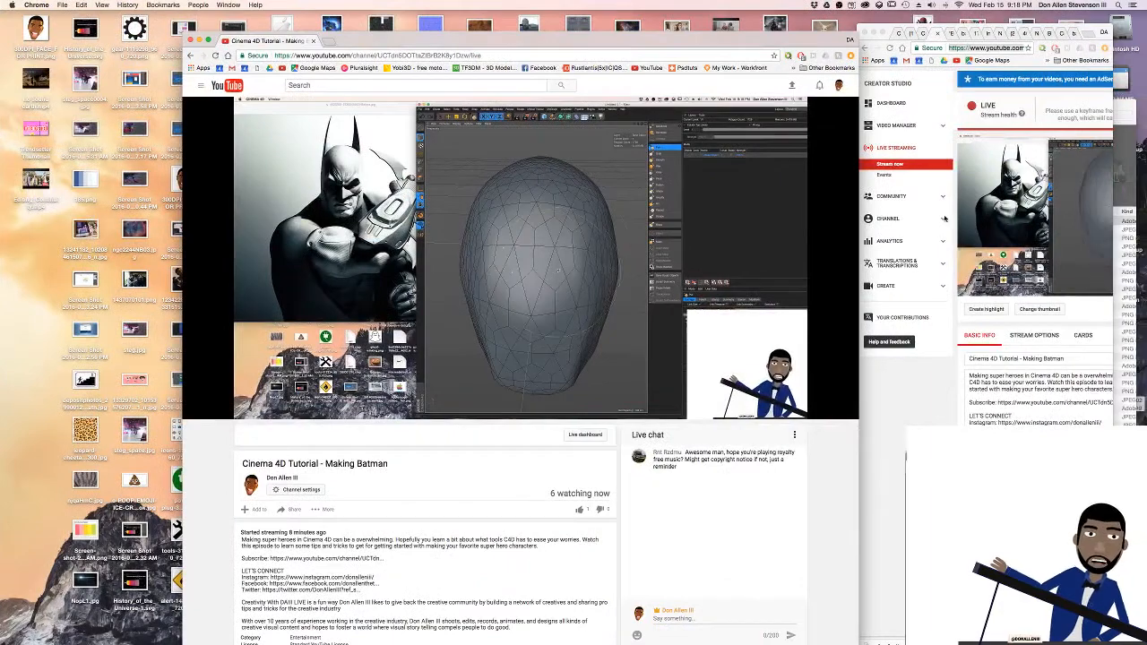
scroll(762, 463, down, 5)
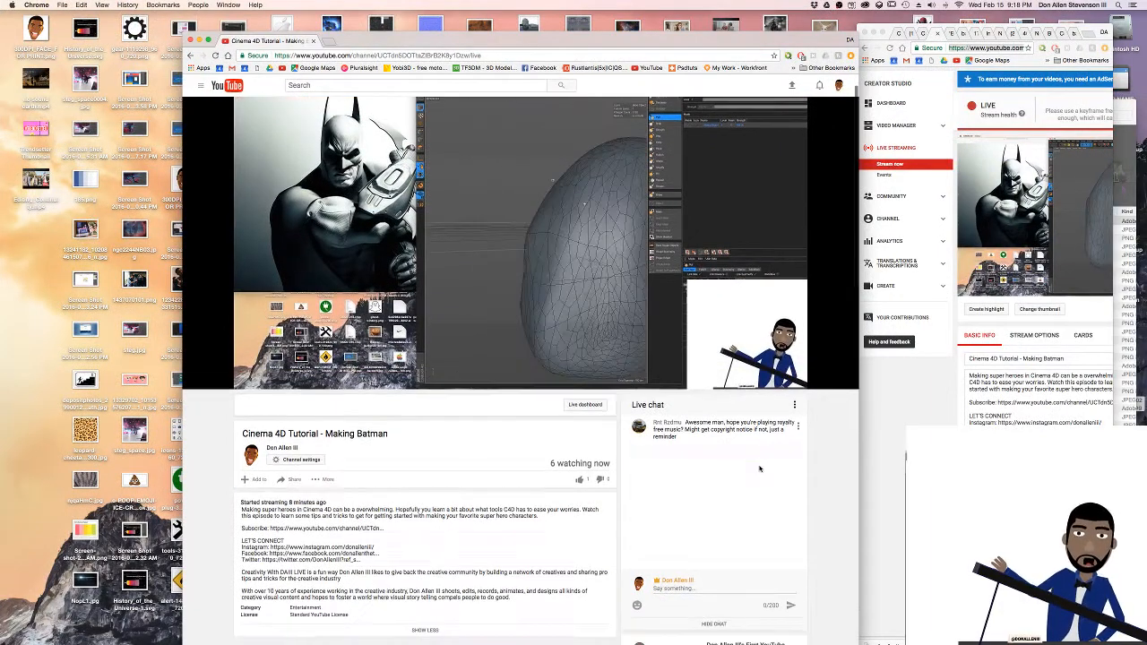
scroll(724, 302, down, 2)
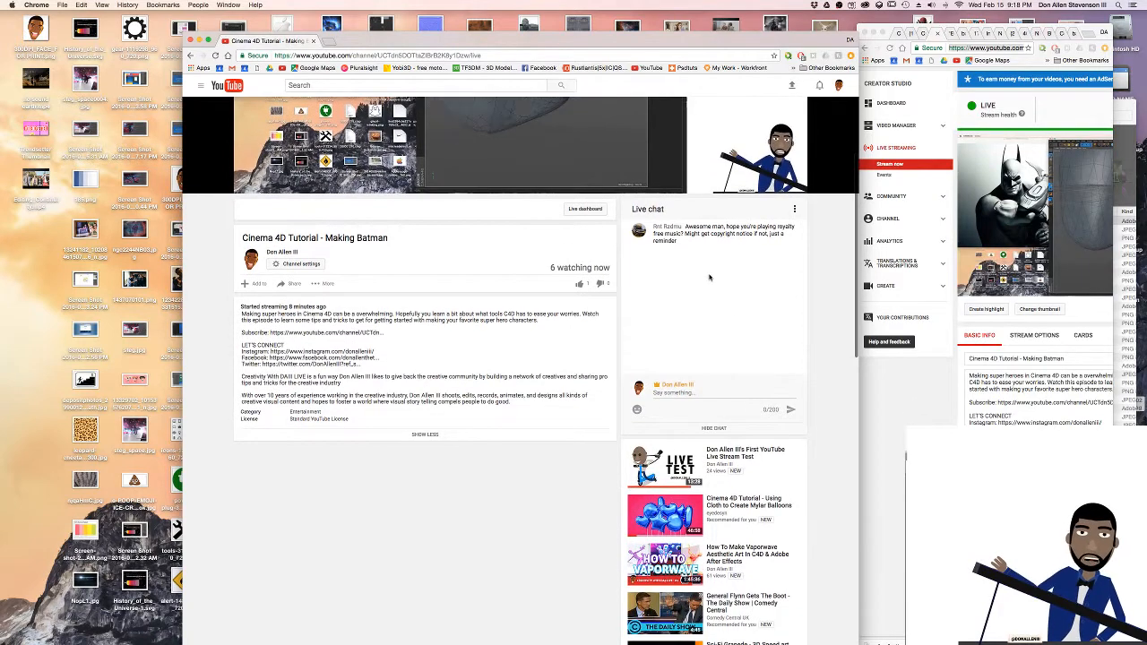
scroll(792, 181, up, 7)
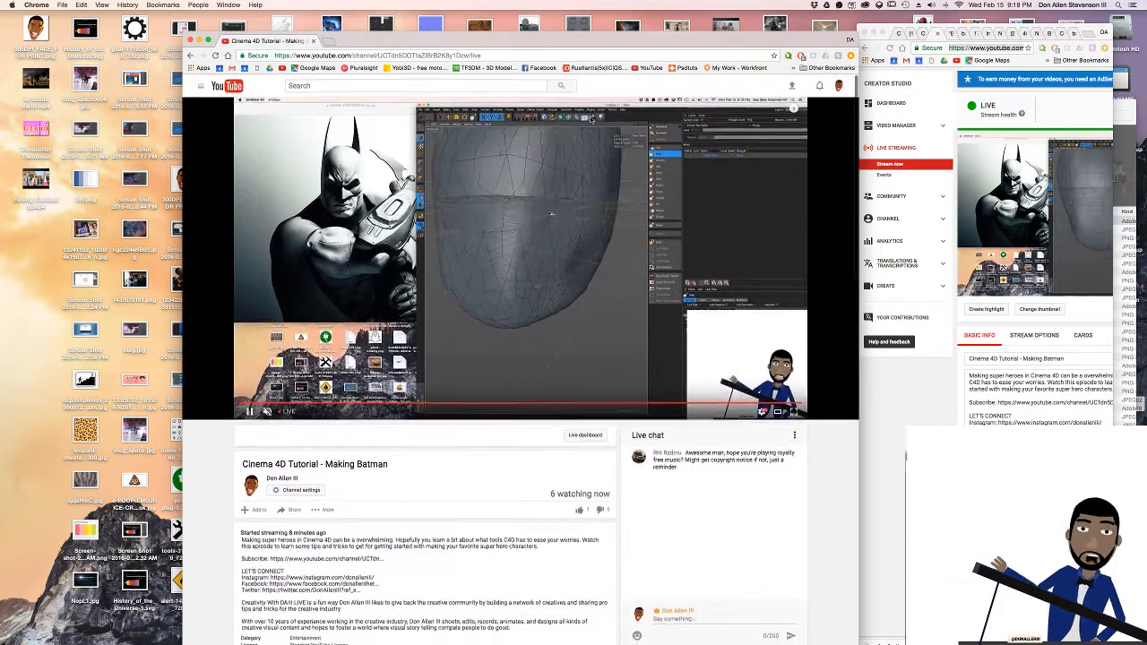
key(ctrl+Right)
key(ctrl+Right)
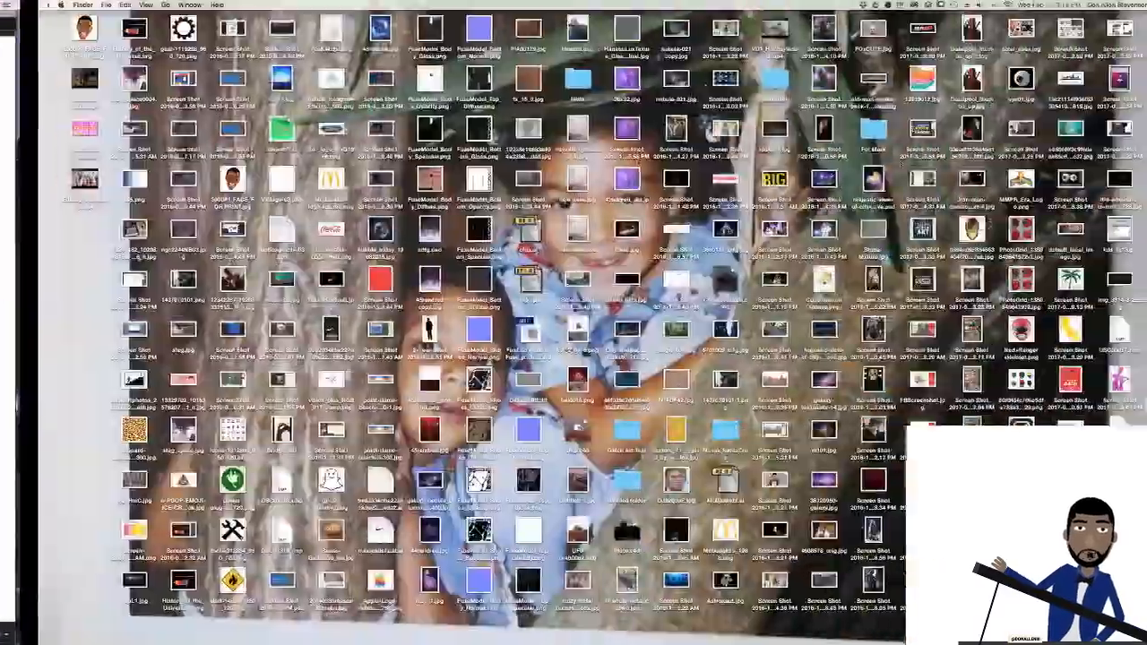
key(ctrl+Left)
key(ctrl+Left)
key(ctrl+Left)
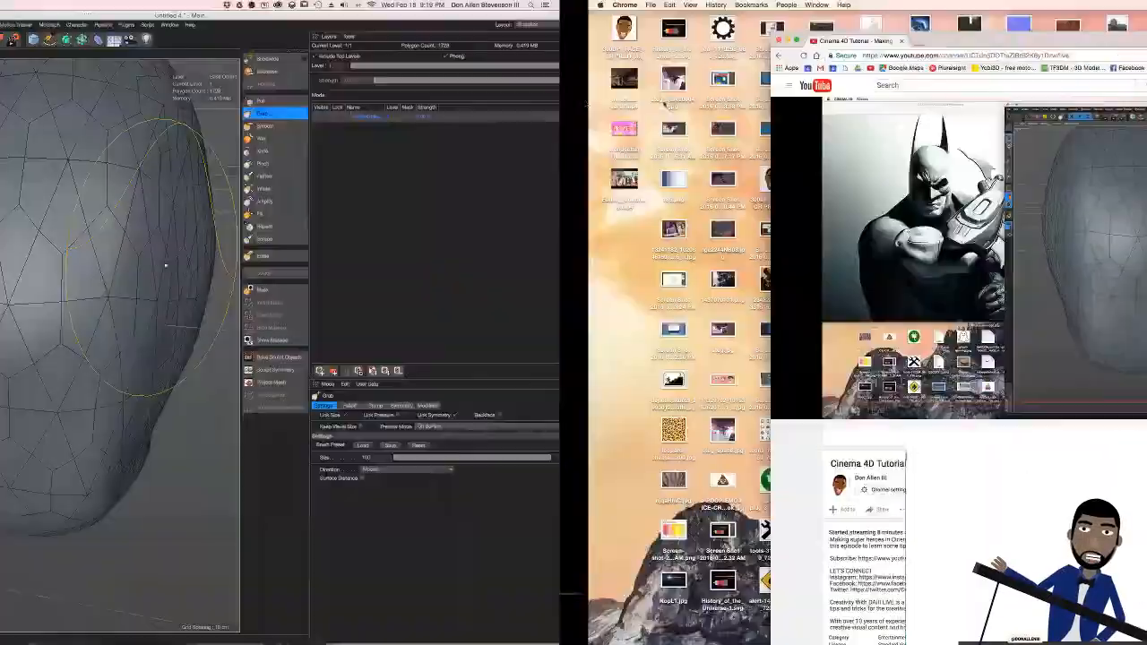
Bring the live dashboard window over the stream page to check the stream health
key(ctrl+Right)
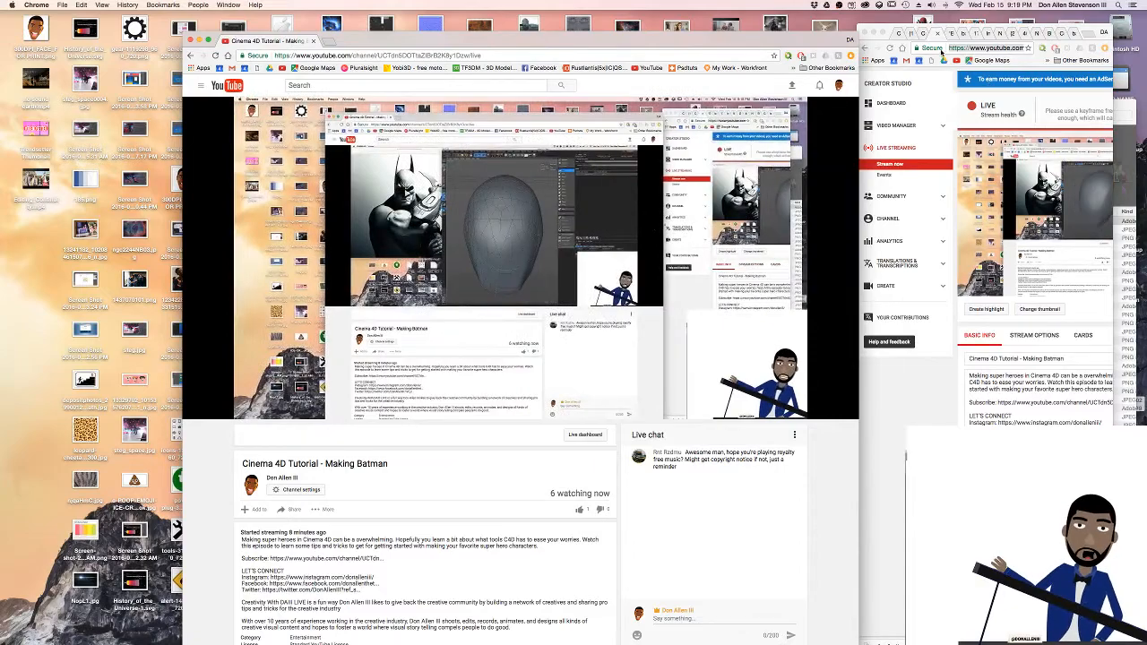
click(978, 52)
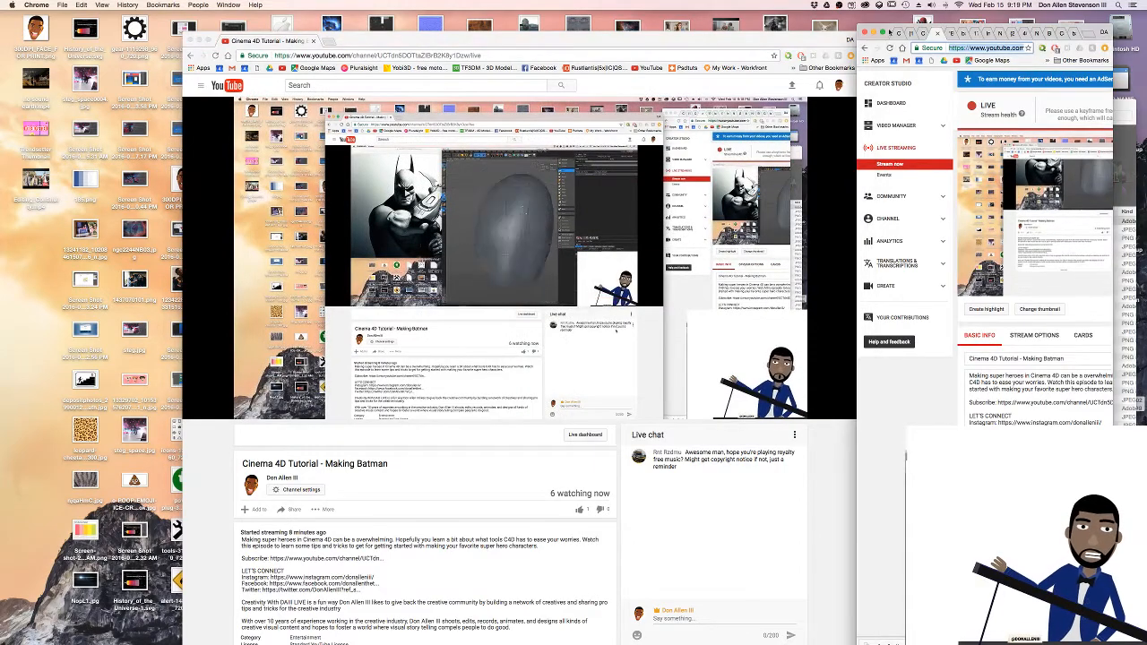
key(ctrl+Right)
key(ctrl+Right)
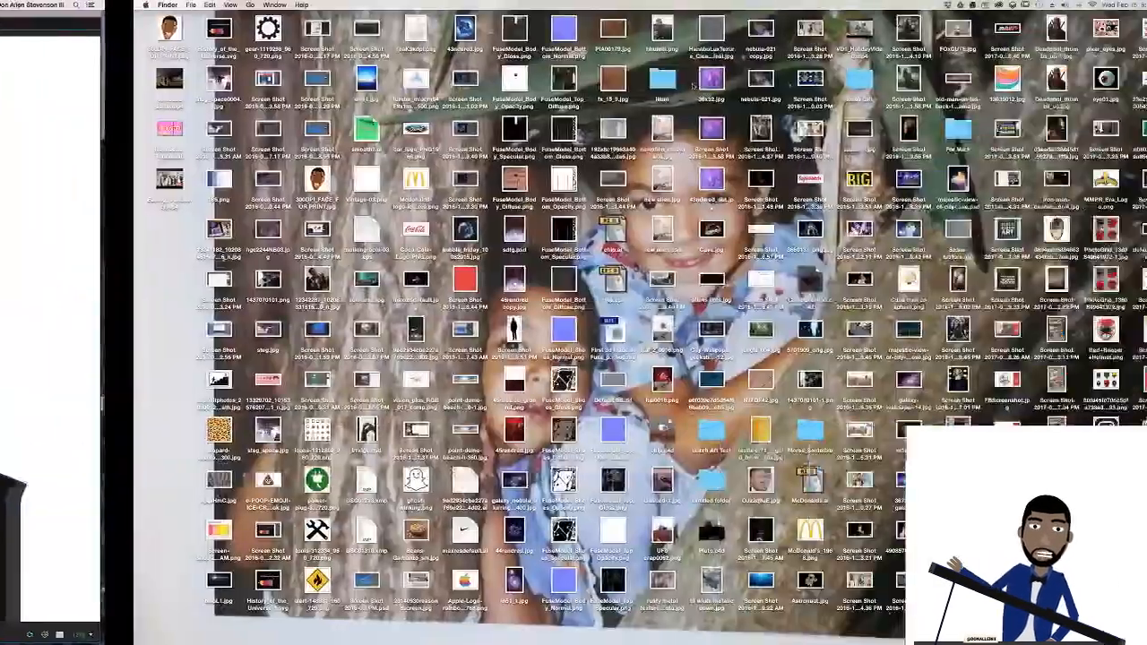
key(ctrl+Left)
key(ctrl+Left)
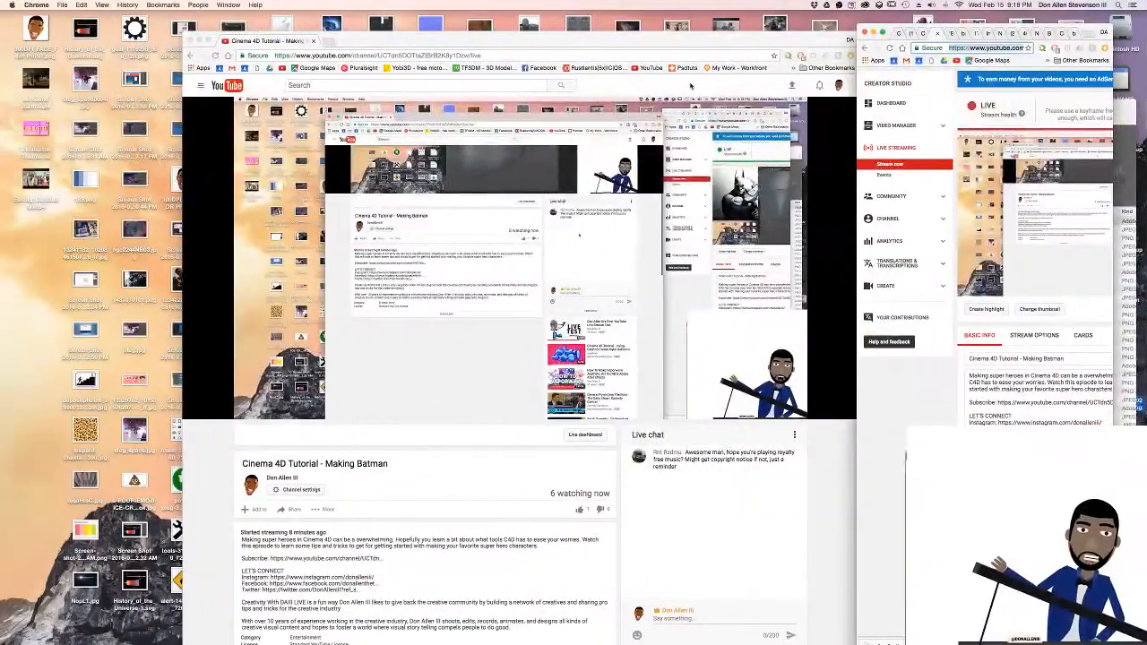
drag(1095, 28, 887, 28)
drag(906, 69, 1108, 69)
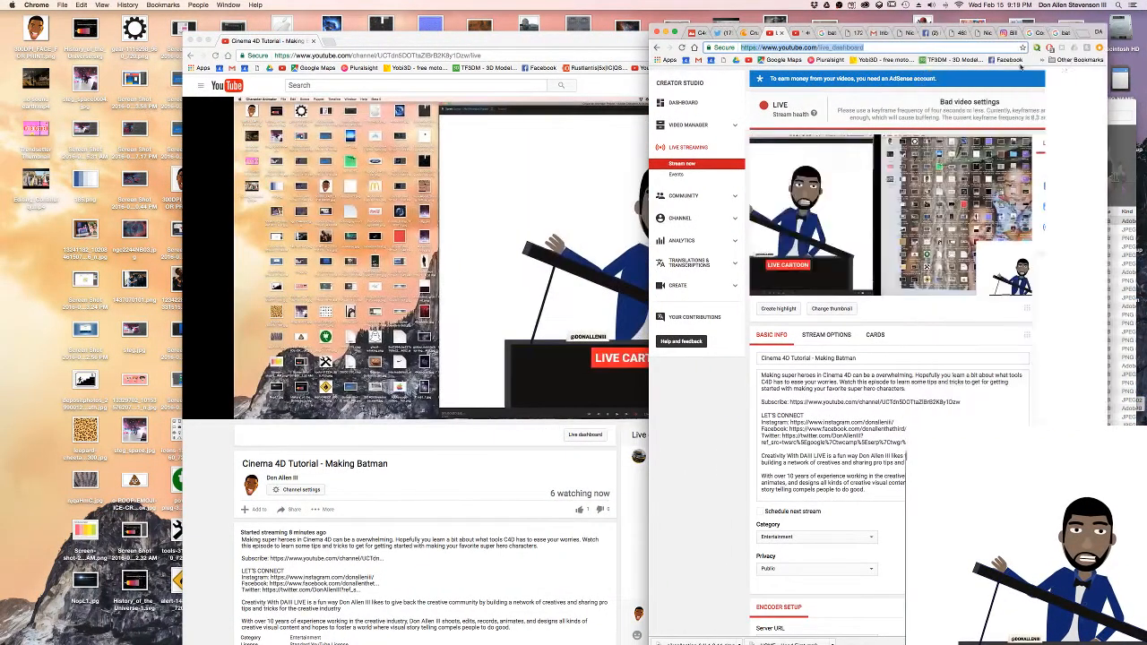
click(796, 34)
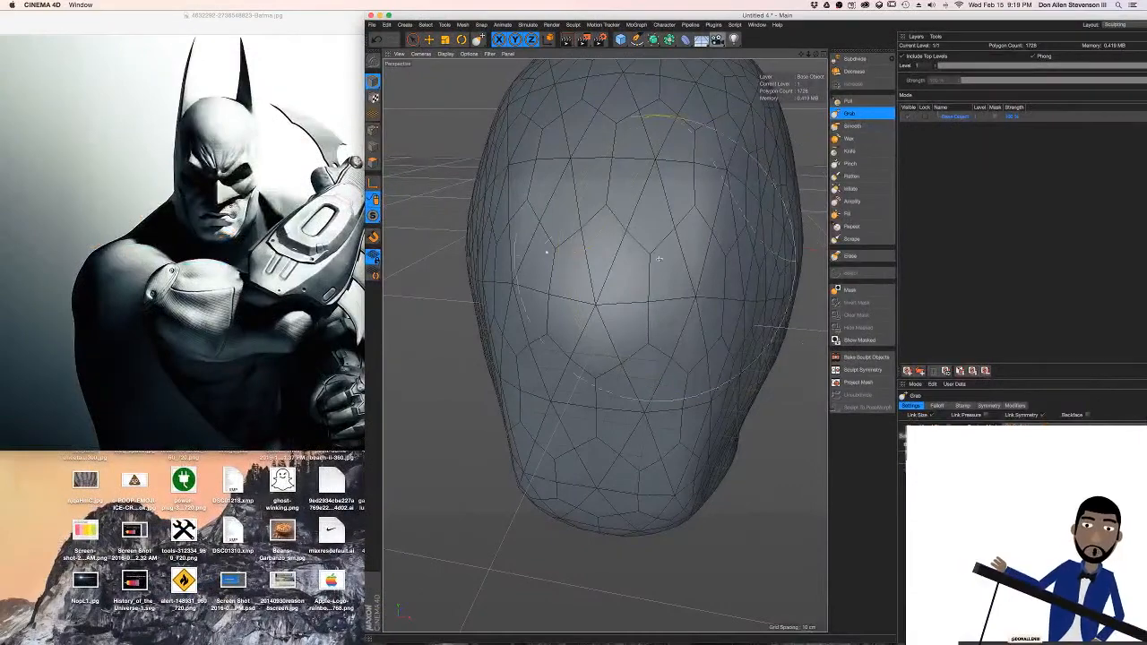
Refine the temples, cheeks and jaw contour symmetrically with the Grab brush, checking the head shape from several angles
alt+drag(721, 213, 697, 215)
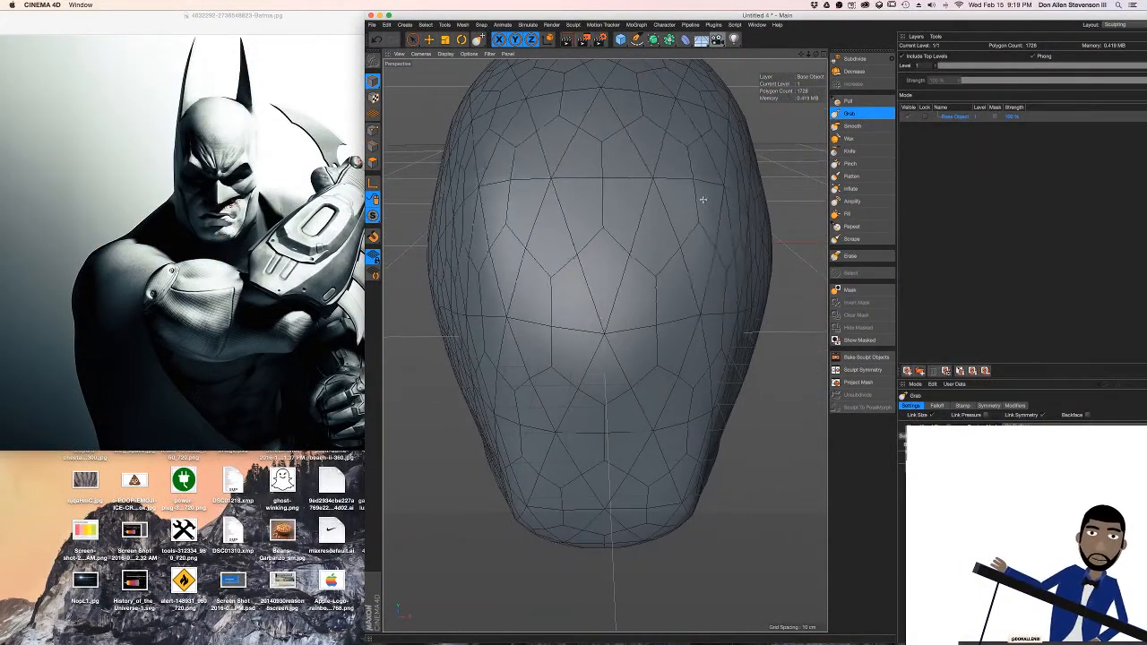
mouse_move(731, 256)
alt+mouse_down()
mouse_move(724, 241)
mouse_move(722, 266)
mouse_move(647, 264)
mouse_move(661, 271)
mouse_move(678, 256)
mouse_move(651, 259)
mouse_move(678, 256)
mouse_move(689, 216)
mouse_move(700, 227)
mouse_move(681, 179)
mouse_move(703, 139)
alt+mouse_up()
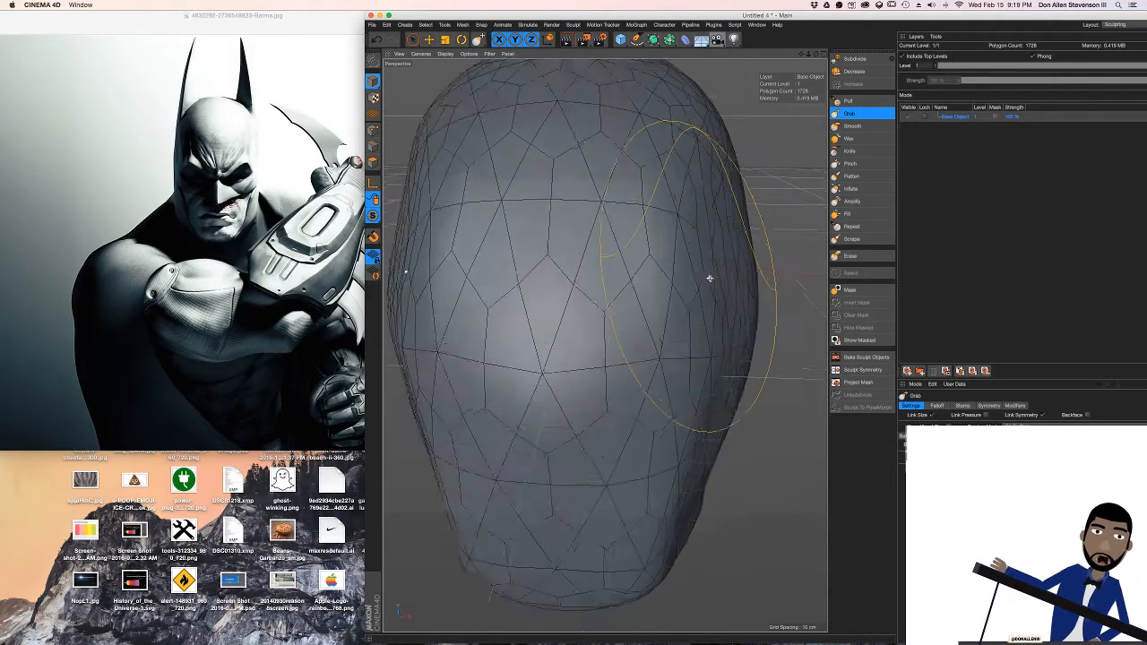
scroll(709, 276, down, 5)
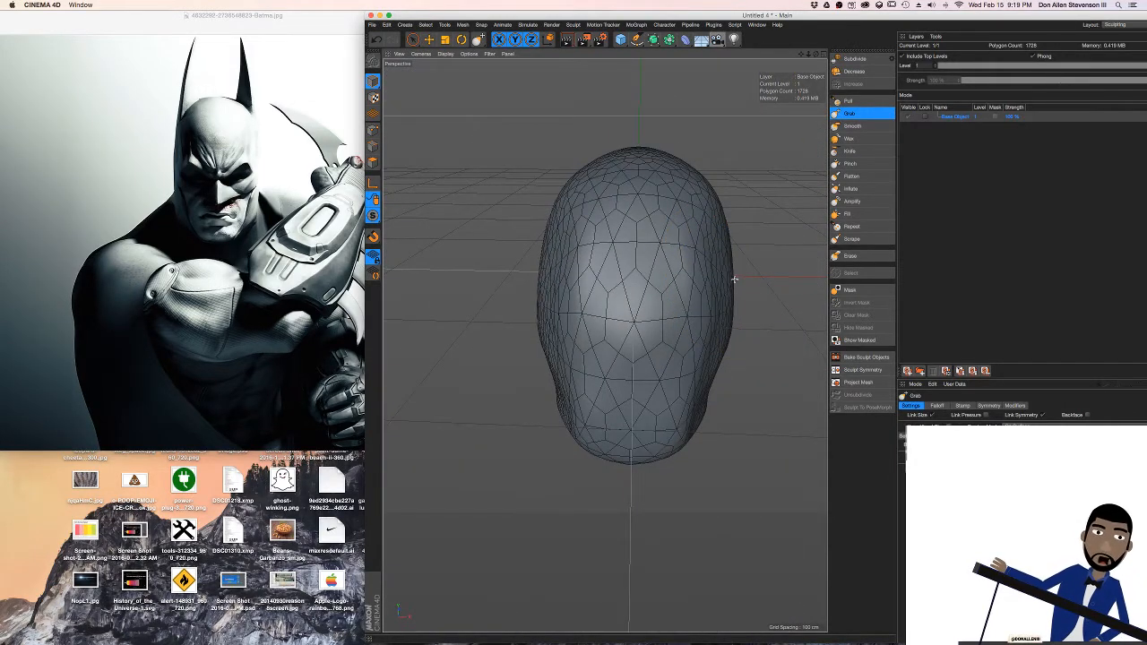
alt+drag(729, 266, 739, 294)
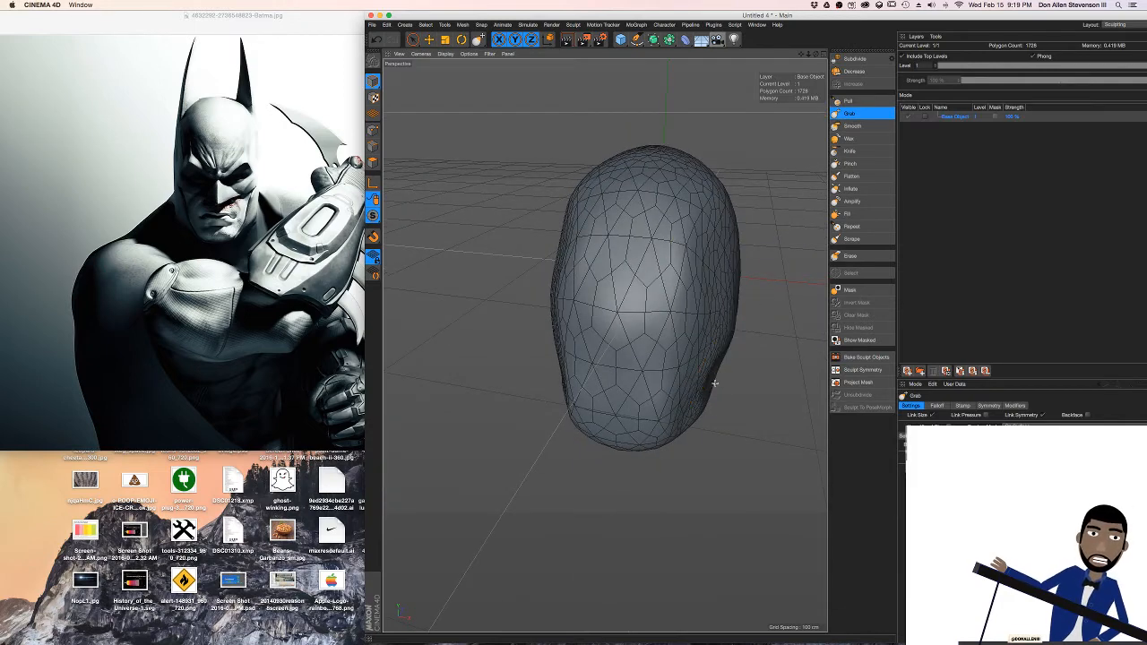
mouse_move(699, 404)
alt+mouse_down()
mouse_move(671, 328)
mouse_move(725, 320)
mouse_move(591, 324)
mouse_move(714, 307)
alt+mouse_up()
alt+middle_drag(715, 308, 636, 300)
alt+drag(606, 343, 679, 307)
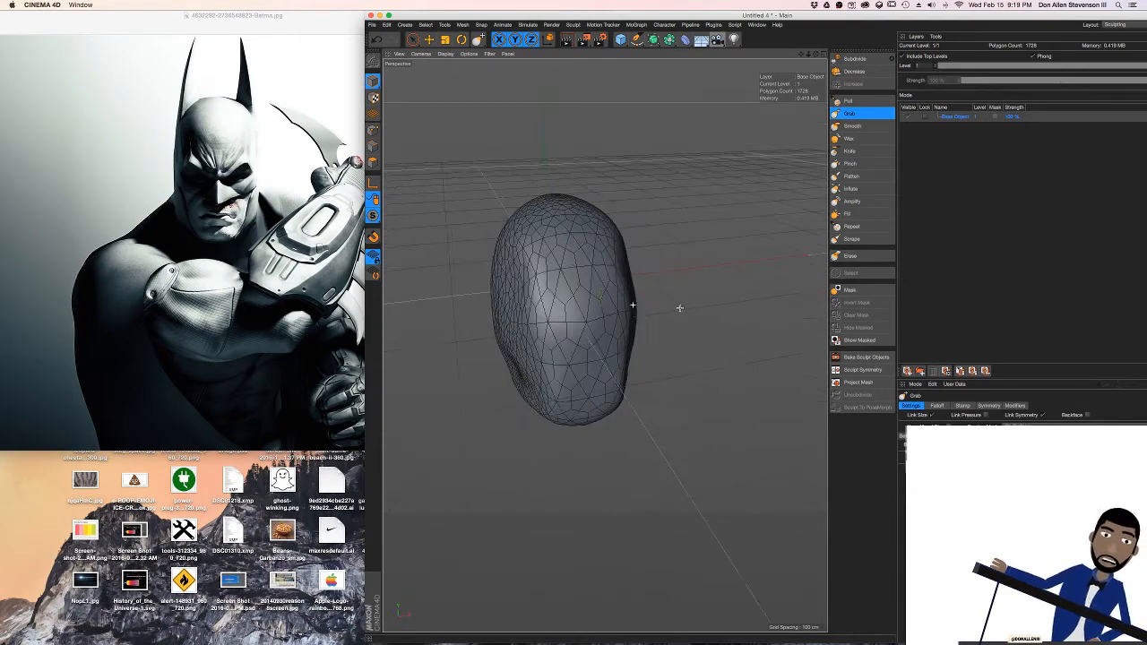
scroll(596, 285, up, 5)
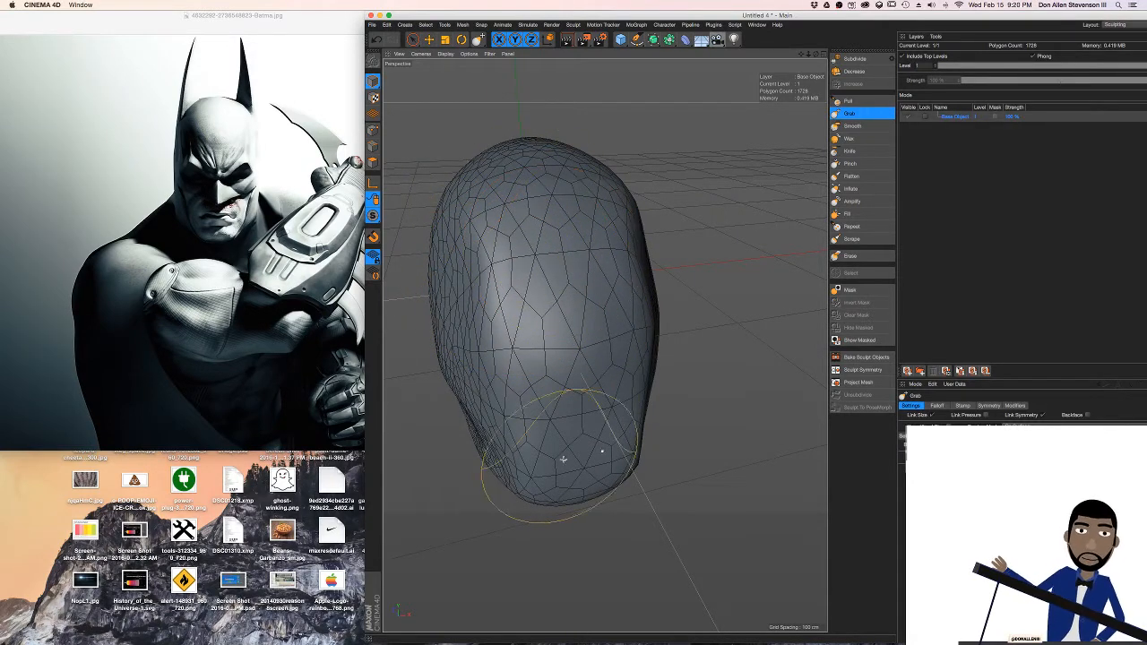
Subdivide the head to sculpt level 2 and pull a nose out of the middle of the face with the Pull brush
click(855, 59)
mouse_move(601, 256)
alt+mouse_down()
mouse_move(531, 296)
mouse_move(538, 285)
alt+mouse_up()
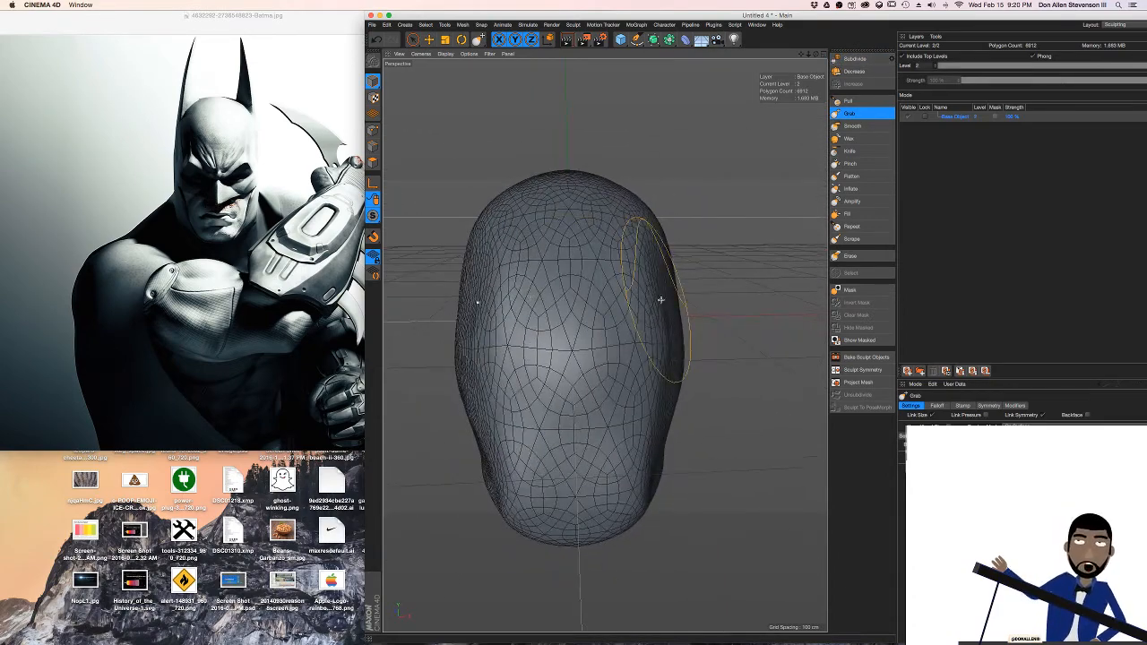
click(850, 100)
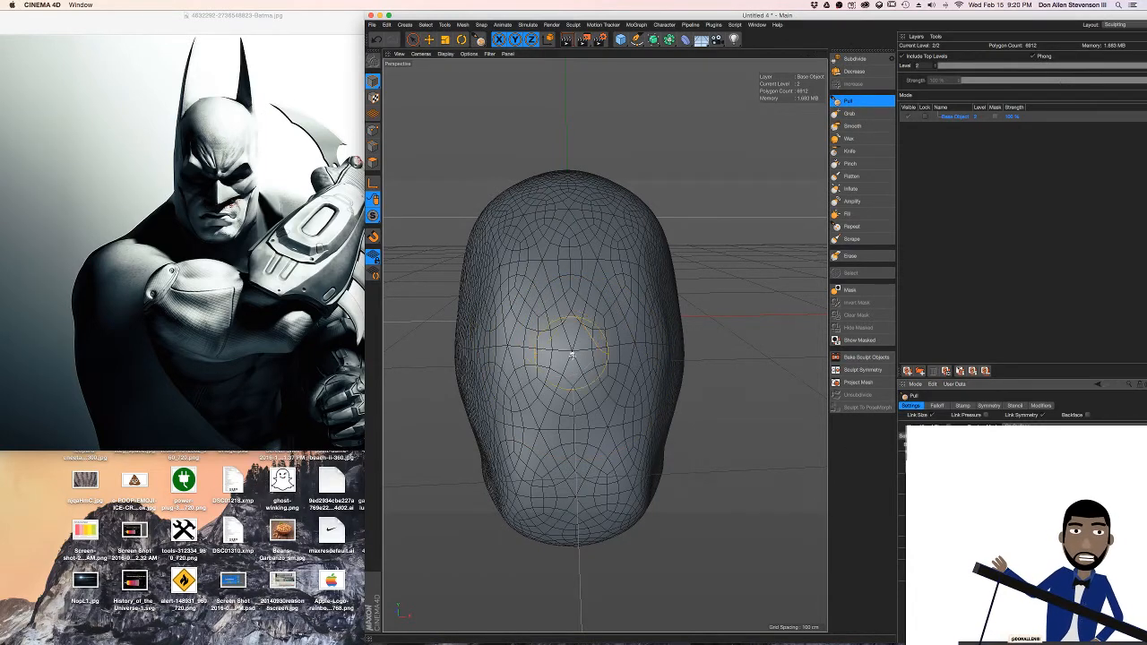
mouse_move(570, 355)
mouse_down()
mouse_move(548, 376)
mouse_move(640, 366)
mouse_move(519, 350)
mouse_move(601, 355)
mouse_up()
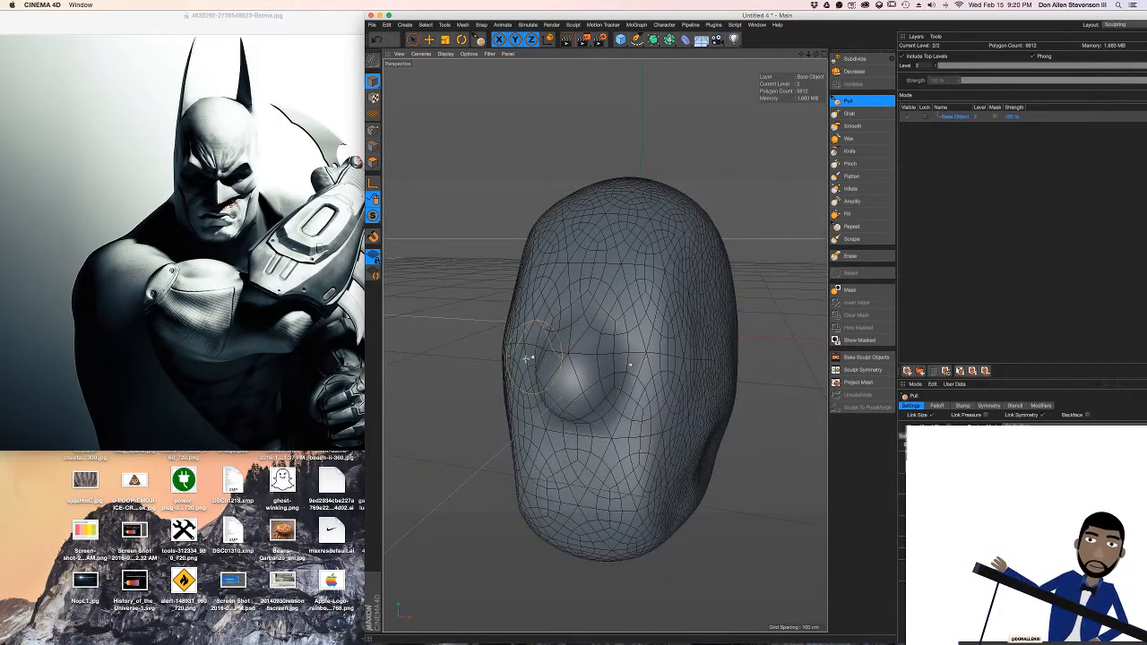
Pull out the mouth area below the nose and raise symmetric, angled brow ridges above the eyes
drag(577, 472, 598, 493)
alt+drag(579, 389, 649, 387)
alt+middle_drag(576, 323, 576, 341)
drag(488, 326, 535, 332)
alt+drag(629, 333, 572, 328)
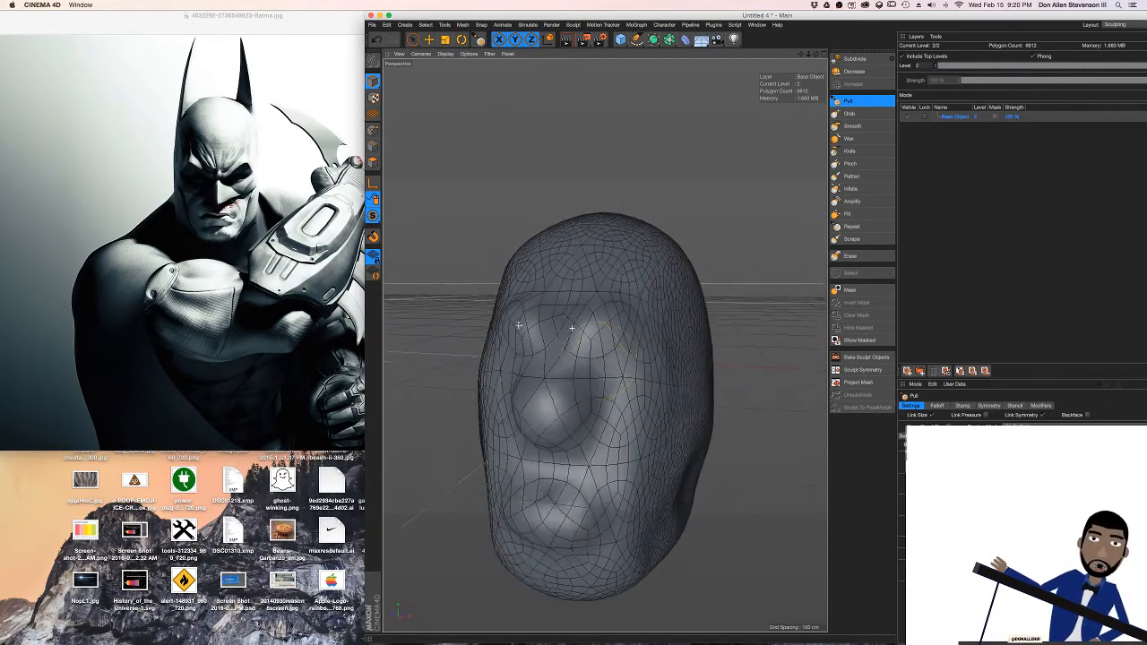
alt+middle_drag(604, 346, 604, 302)
mouse_move(604, 286)
alt+mouse_down()
mouse_move(601, 305)
mouse_move(648, 282)
mouse_move(614, 284)
mouse_move(645, 283)
alt+mouse_up()
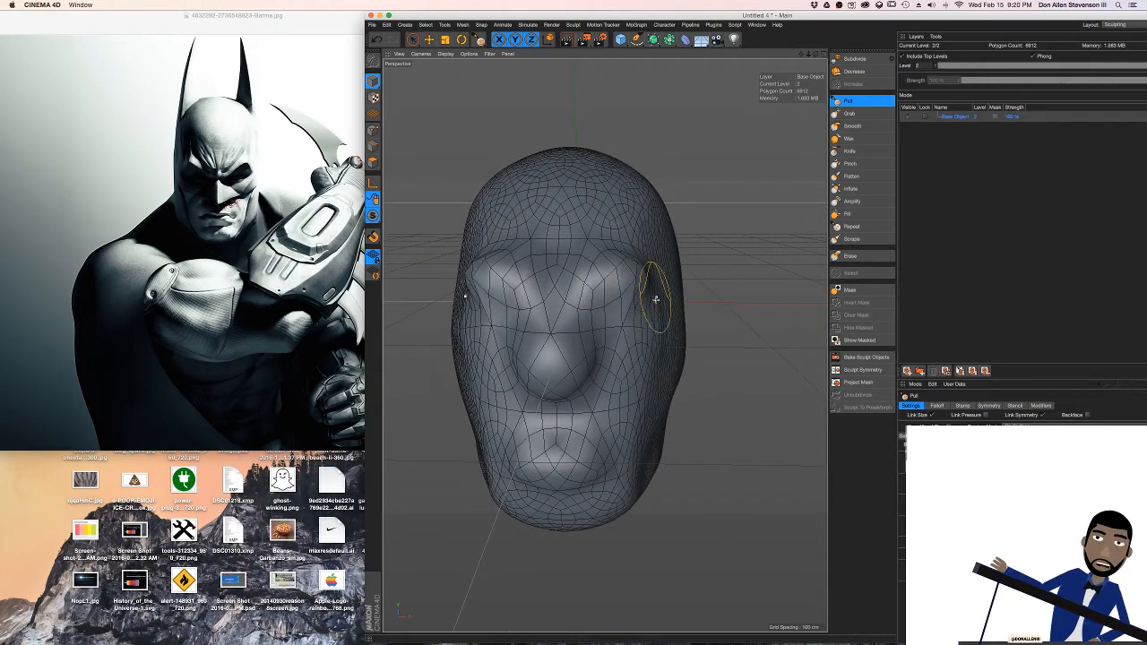
Raise cheekbones on both sides of the nose symmetrically and build up the nose with the Pull brush
mouse_move(626, 382)
mouse_down()
mouse_move(640, 346)
mouse_move(615, 383)
mouse_up()
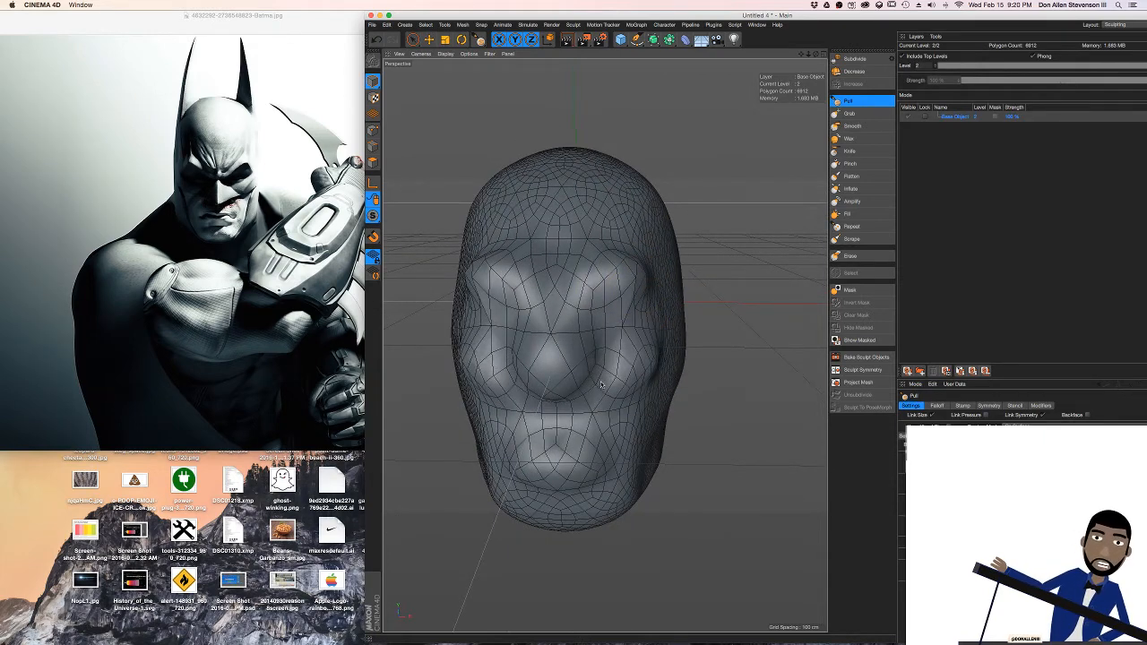
scroll(601, 376, up, 5)
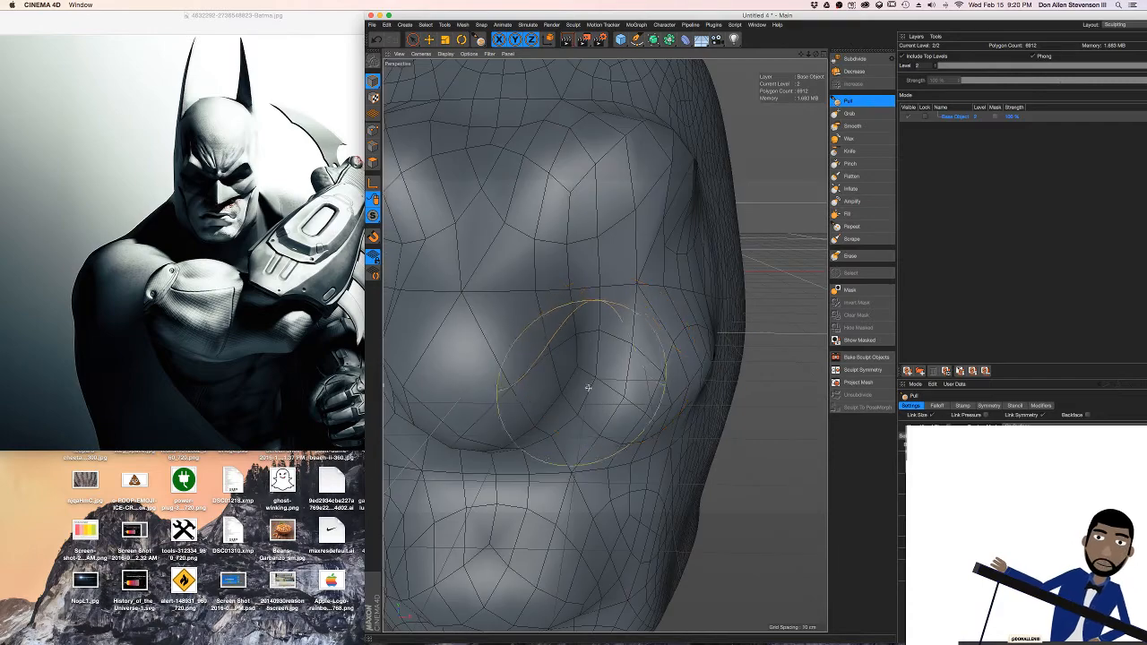
scroll(587, 381, down, 4)
scroll(594, 356, down, 2)
alt+middle_drag(604, 346, 607, 348)
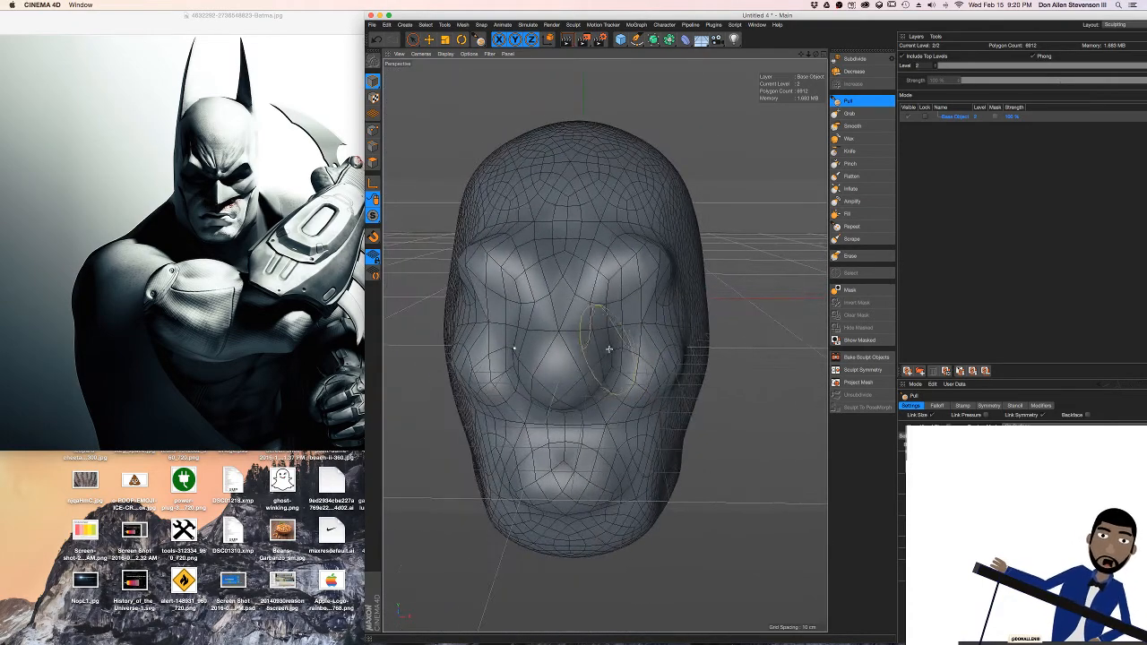
mouse_move(607, 349)
alt+mouse_down()
mouse_move(594, 356)
mouse_move(621, 390)
mouse_move(564, 387)
alt+mouse_up()
alt+drag(572, 347, 640, 351)
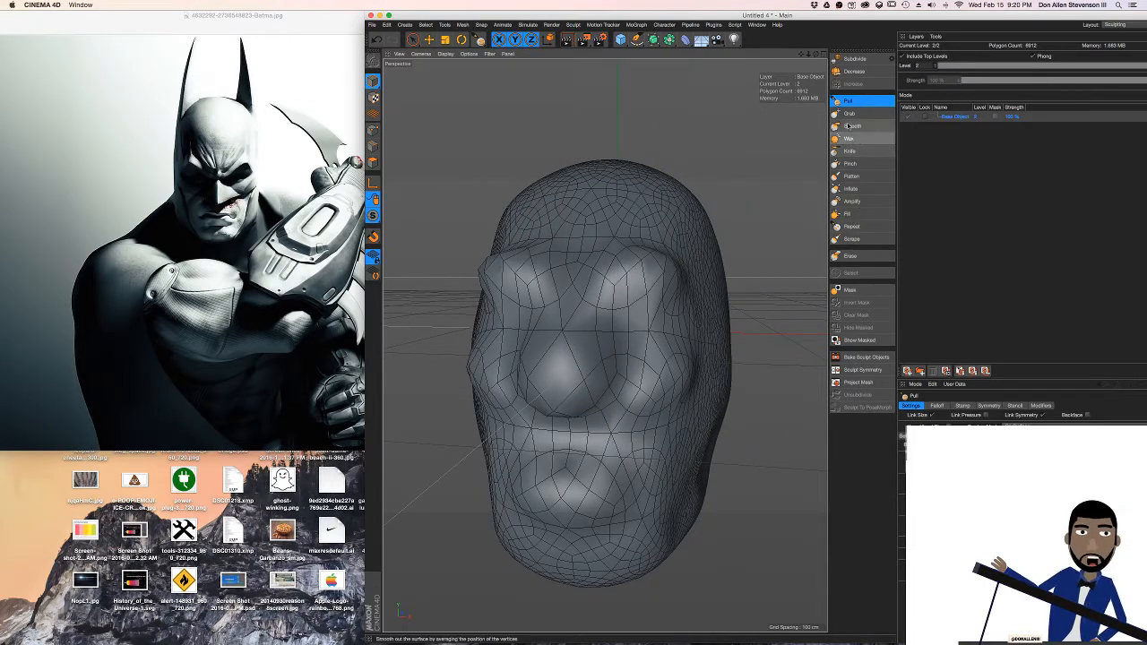
Flatten the sides of the nose and the brow ridges symmetrically with the Flatten brush
click(853, 177)
drag(568, 355, 596, 368)
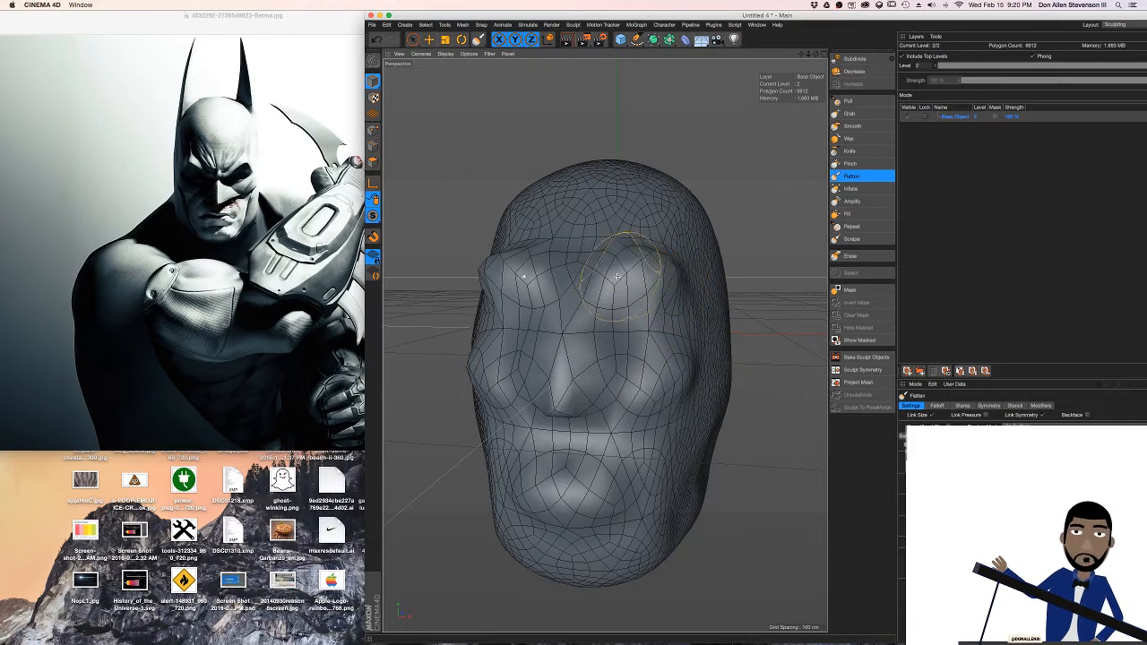
mouse_move(617, 277)
mouse_down()
mouse_move(525, 268)
mouse_move(639, 268)
mouse_up()
key(super+z)
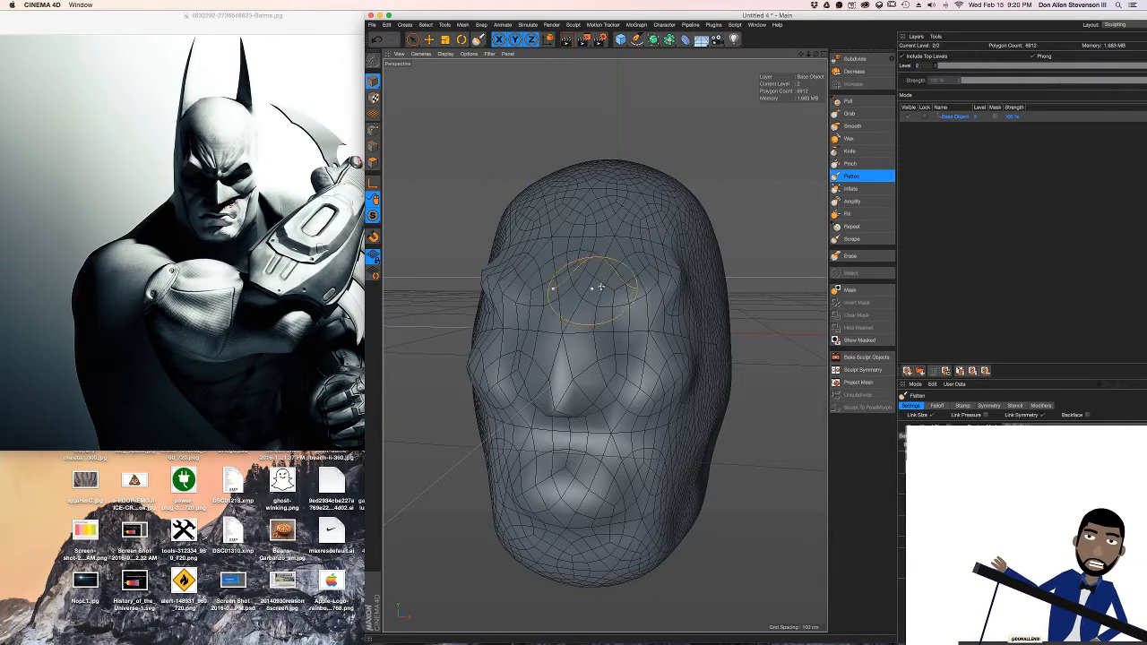
mouse_move(600, 287)
alt+mouse_down()
mouse_move(515, 272)
mouse_move(607, 243)
mouse_move(606, 352)
mouse_move(573, 404)
mouse_move(596, 433)
mouse_move(604, 402)
mouse_move(582, 417)
mouse_move(588, 400)
alt+mouse_up()
key(super+z)
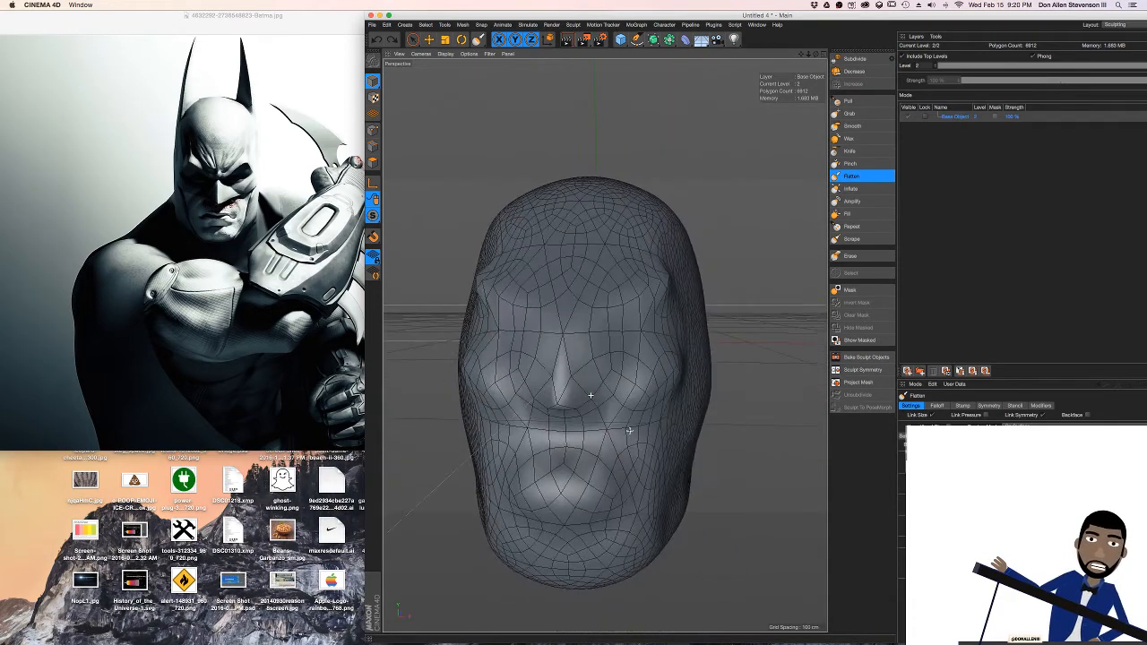
mouse_move(547, 487)
alt+mouse_down()
mouse_move(660, 461)
mouse_move(661, 481)
mouse_move(649, 479)
alt+mouse_up()
mouse_move(737, 487)
alt+mouse_down()
mouse_move(581, 476)
mouse_move(646, 479)
mouse_move(652, 502)
alt+mouse_up()
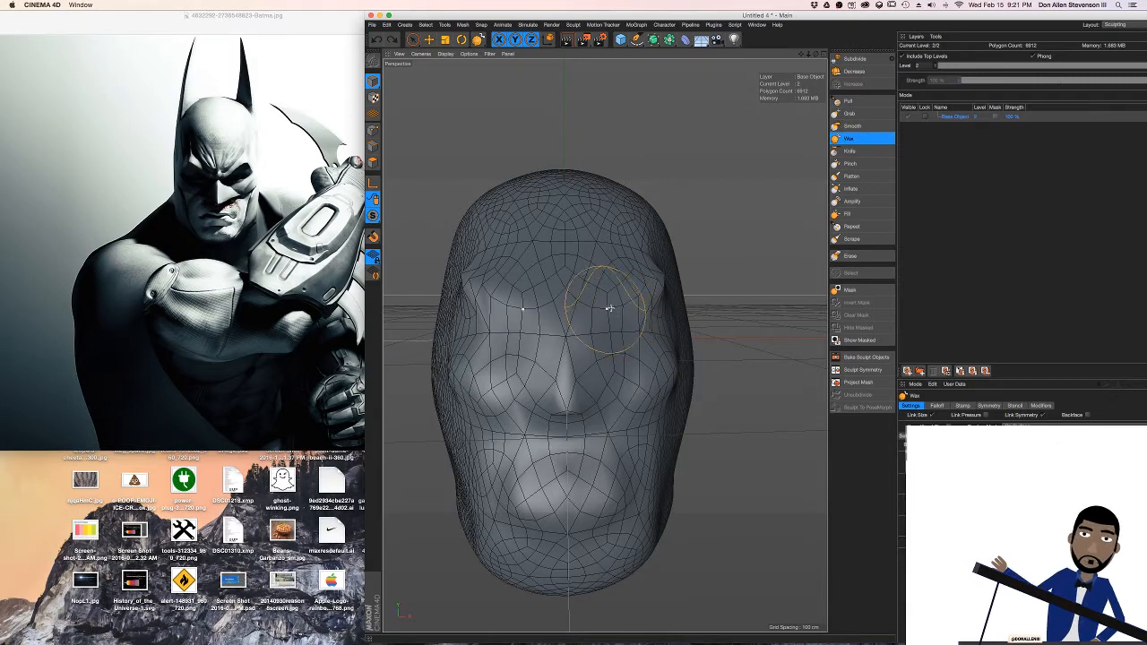
Build up the inner brows, nose bridge and cheekbones symmetrically with the Pull brush to form an angry, V-shaped brow
click(849, 113)
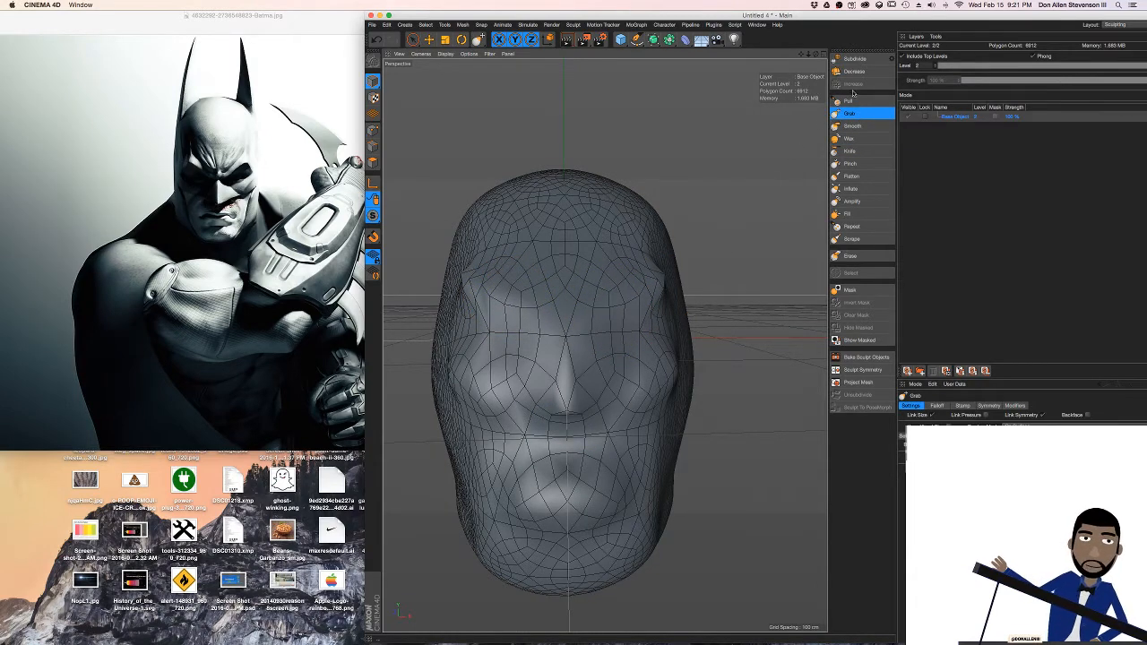
click(852, 100)
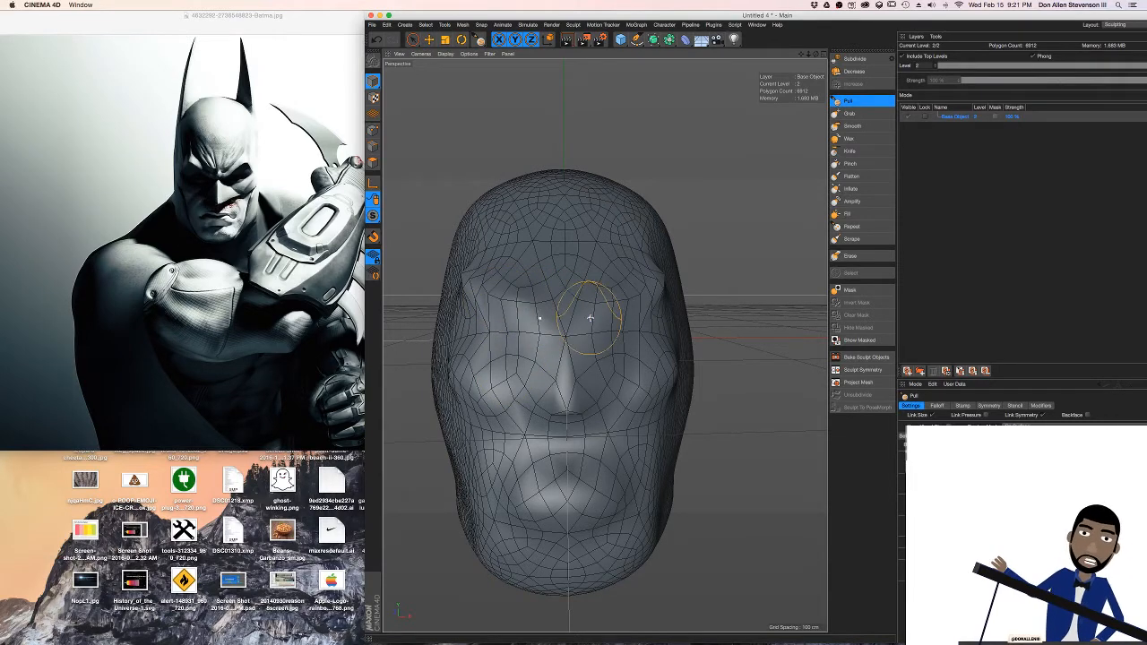
alt+drag(631, 307, 613, 307)
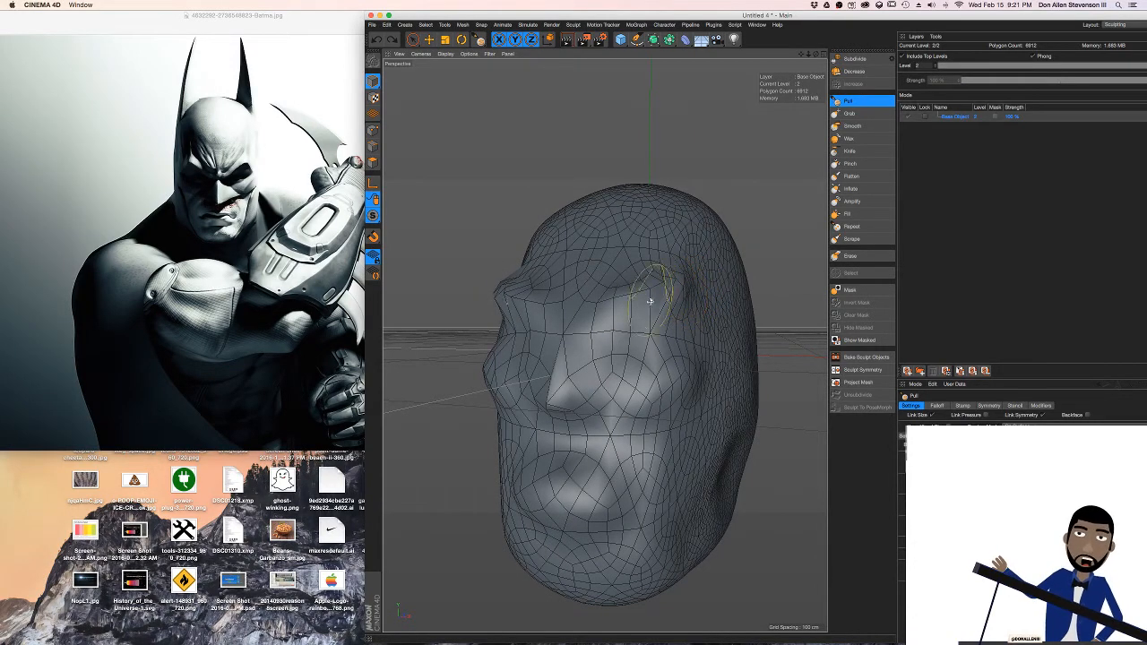
mouse_move(600, 307)
alt+mouse_down()
mouse_move(660, 308)
mouse_move(638, 341)
alt+mouse_up()
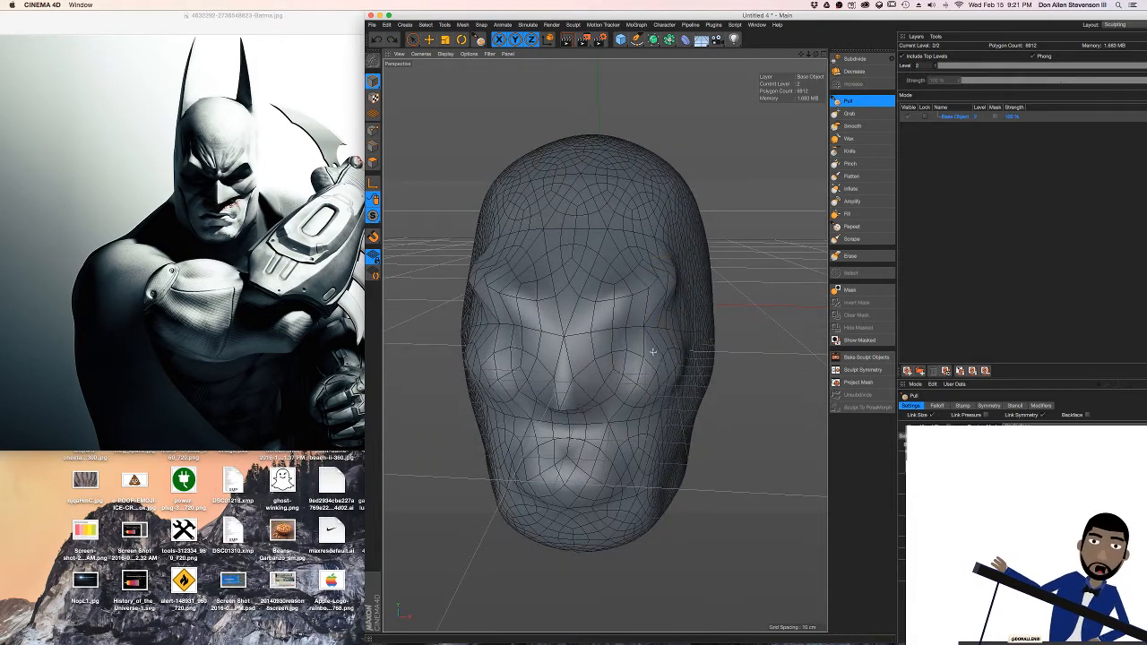
drag(670, 306, 658, 363)
key(super+z)
mouse_move(679, 318)
mouse_down()
mouse_move(645, 381)
mouse_move(638, 371)
mouse_move(558, 413)
mouse_up()
mouse_move(603, 355)
alt+mouse_down()
mouse_move(517, 367)
mouse_move(629, 370)
alt+mouse_up()
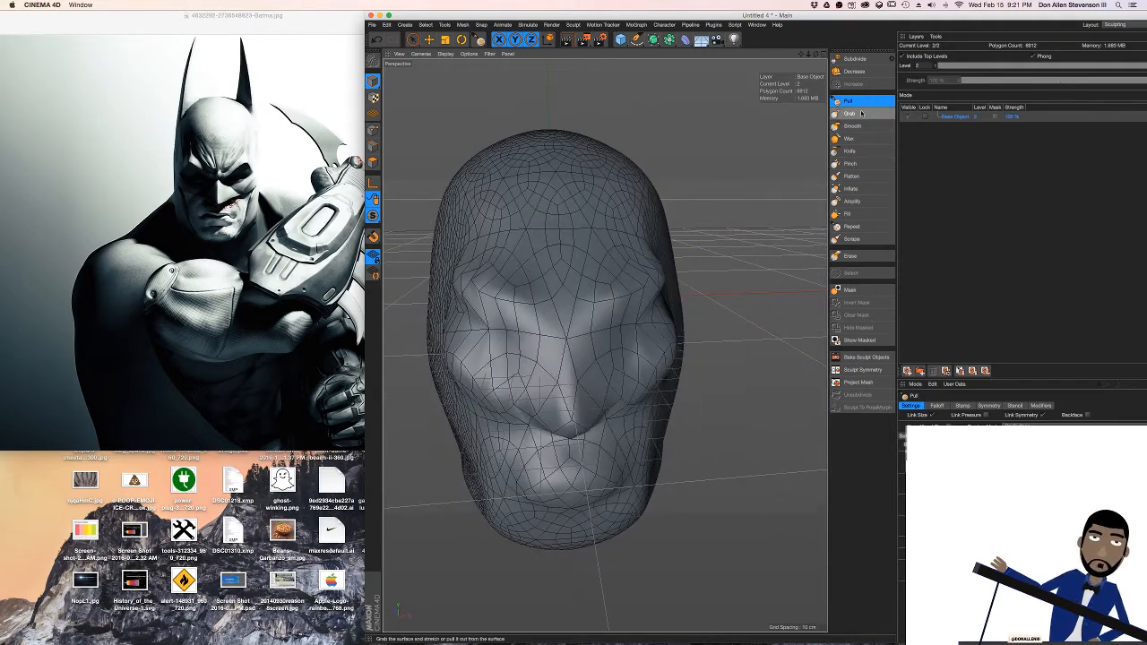
Flatten both sides and the underside of the nose symmetrically with the Flatten brush
click(851, 176)
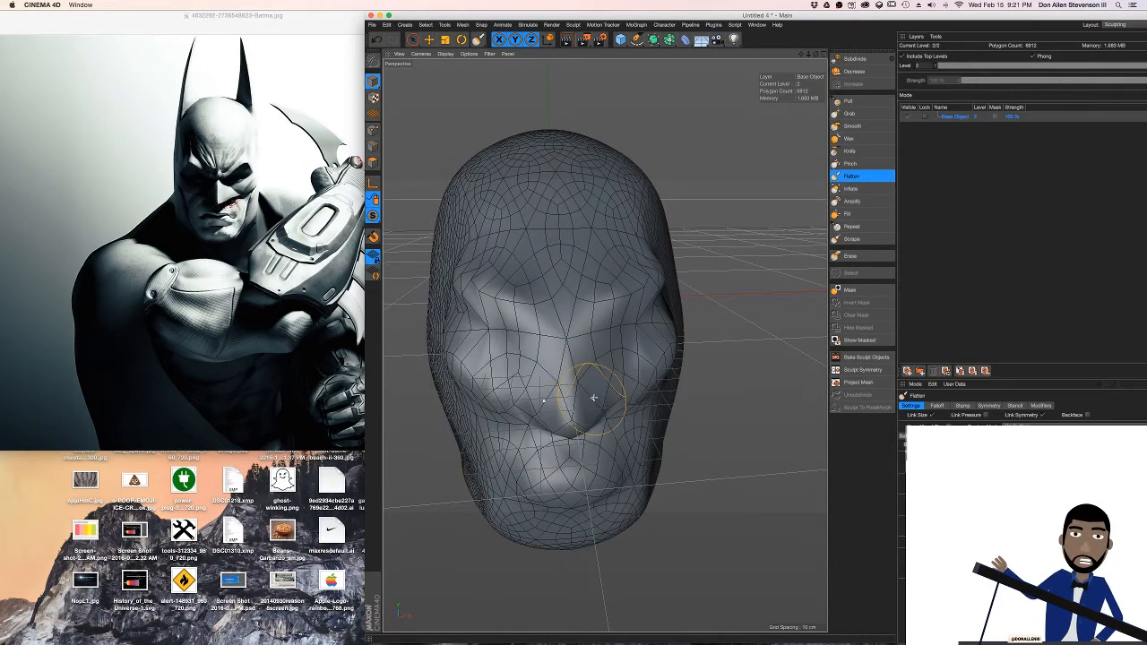
drag(593, 403, 591, 406)
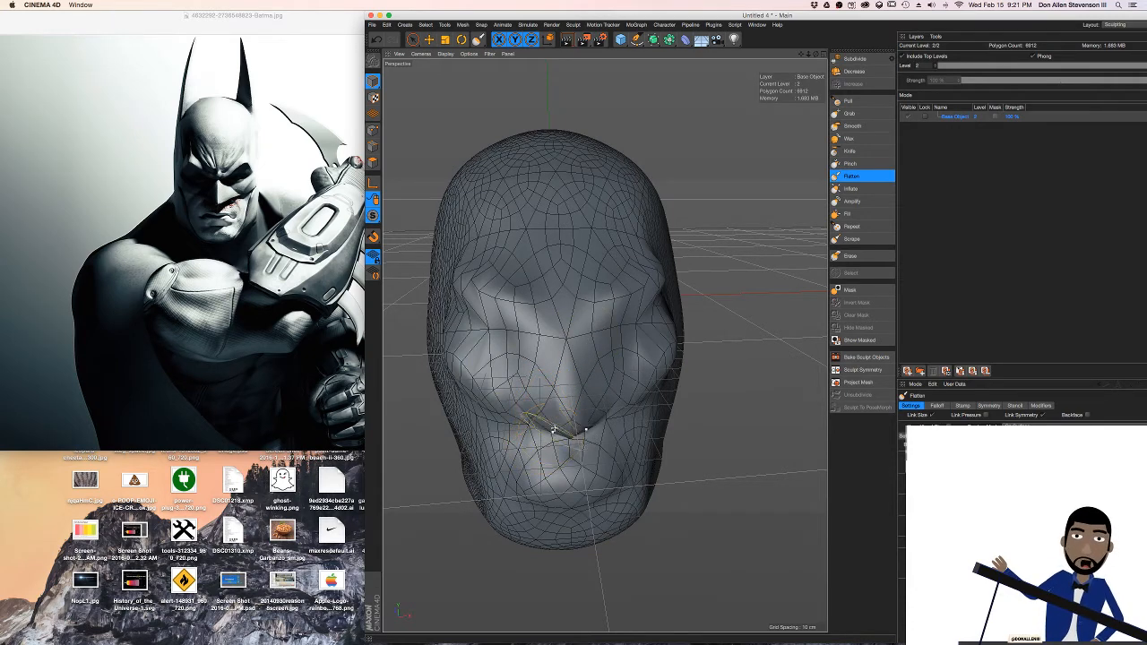
alt+drag(554, 431, 604, 345)
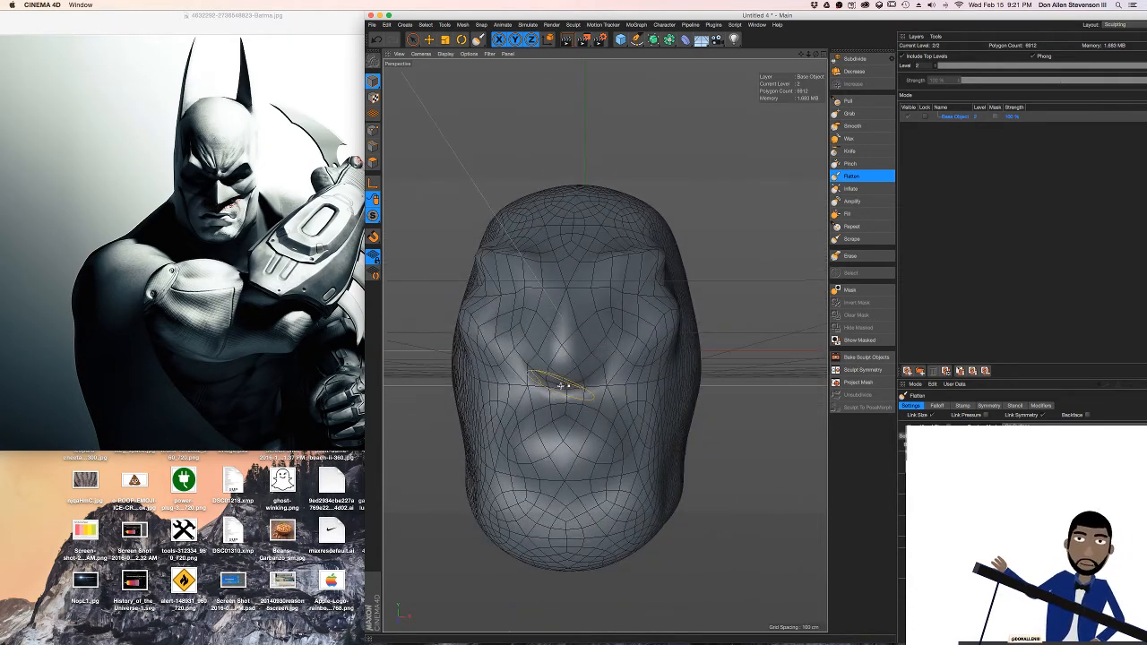
Reshape the nose tip, the area between the brows and the eye sockets symmetrically with the Grab brush
click(849, 113)
key(super+z)
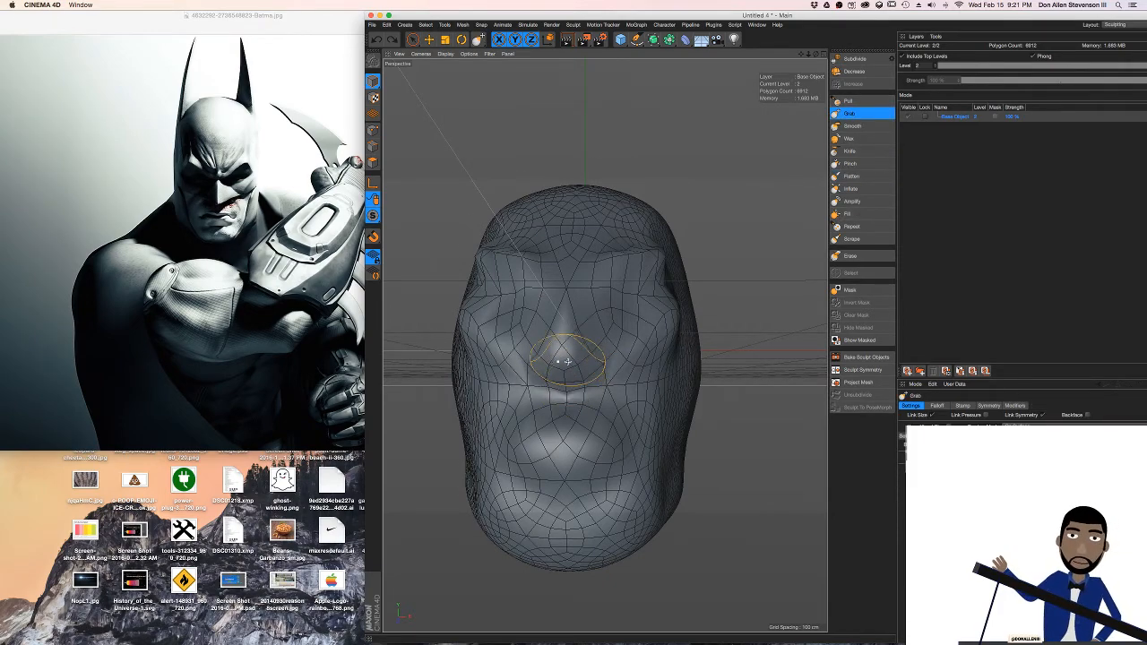
alt+drag(568, 360, 495, 330)
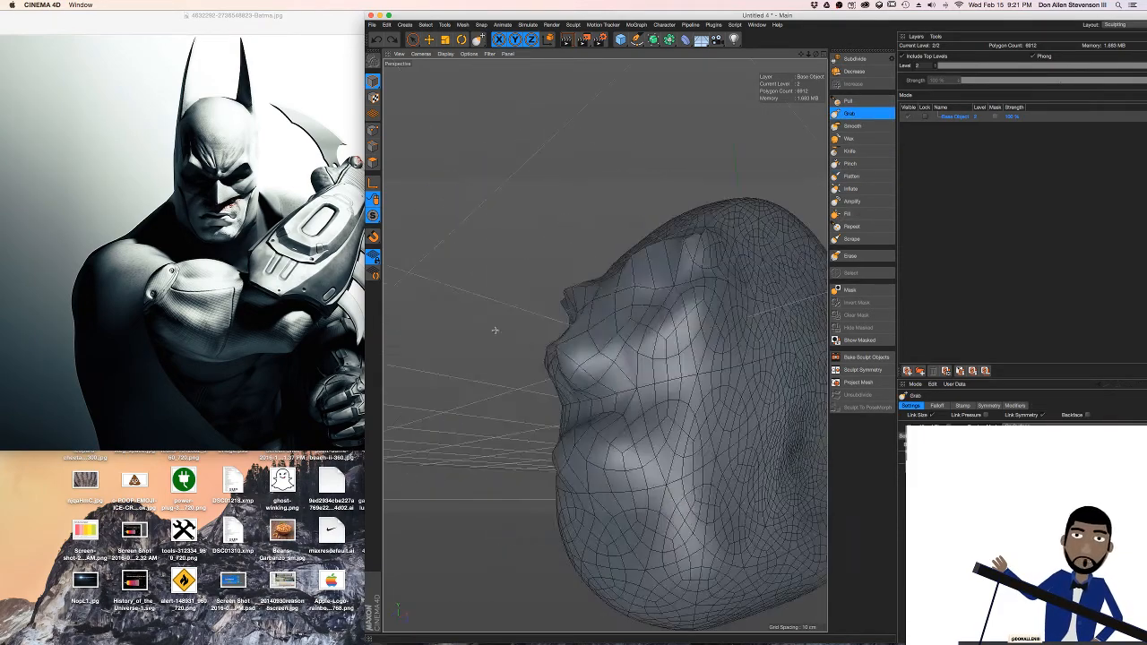
alt+drag(576, 375, 667, 394)
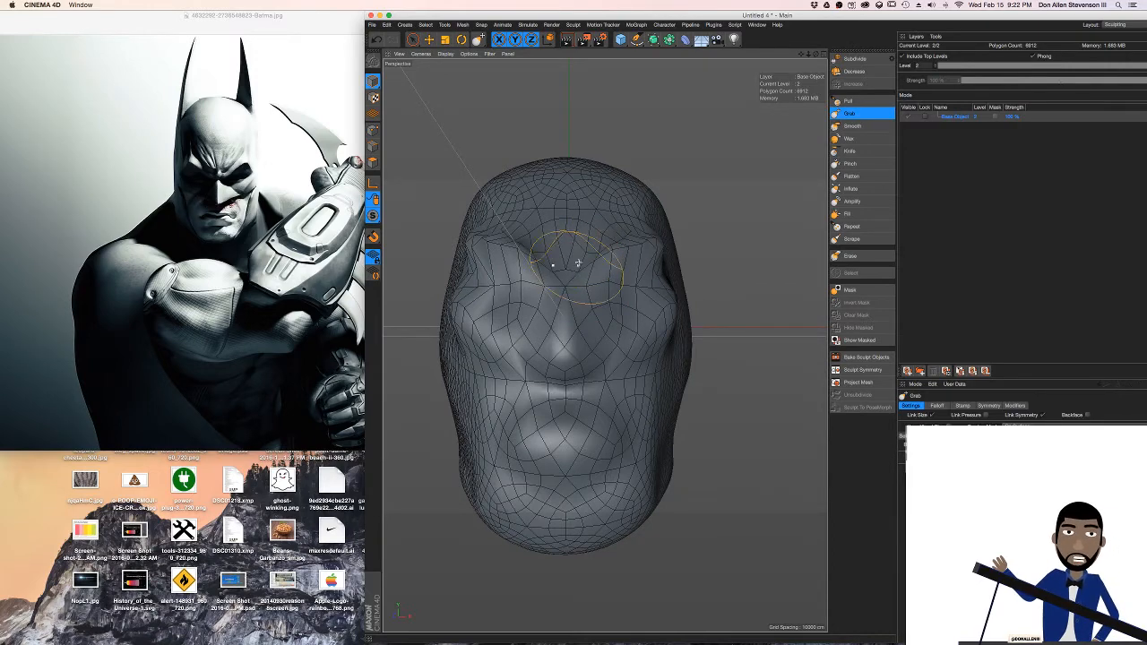
alt+drag(572, 246, 538, 255)
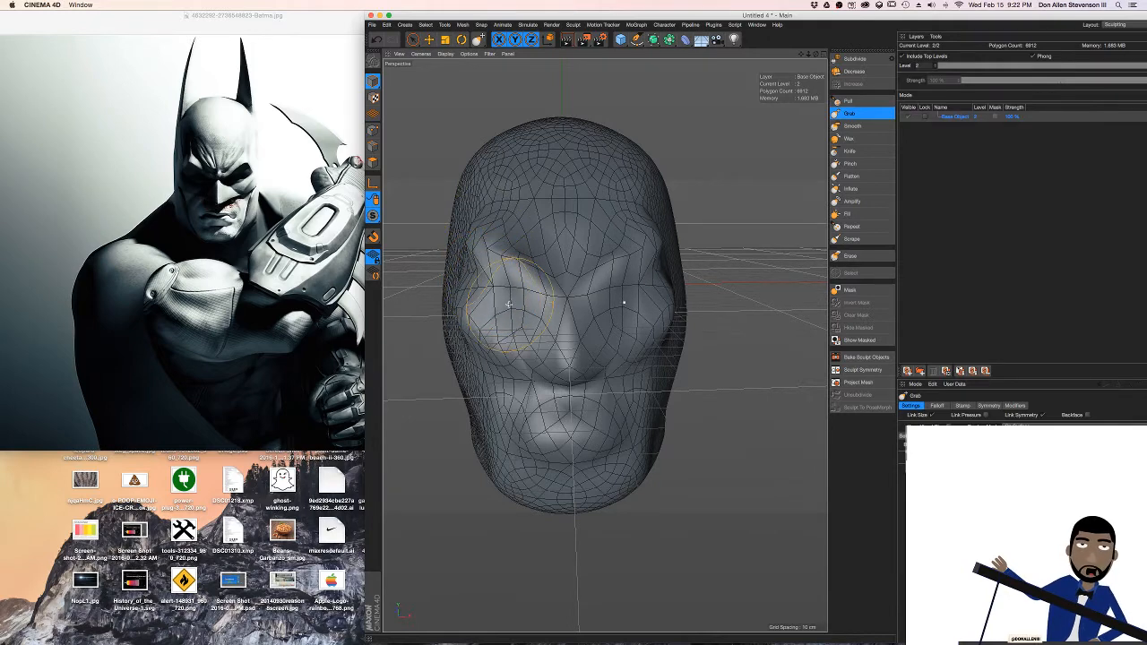
alt+drag(522, 306, 766, 182)
Subdivide the head to sculpt level 3 and adjust the eye sockets symmetrically with the Grab brush
click(854, 58)
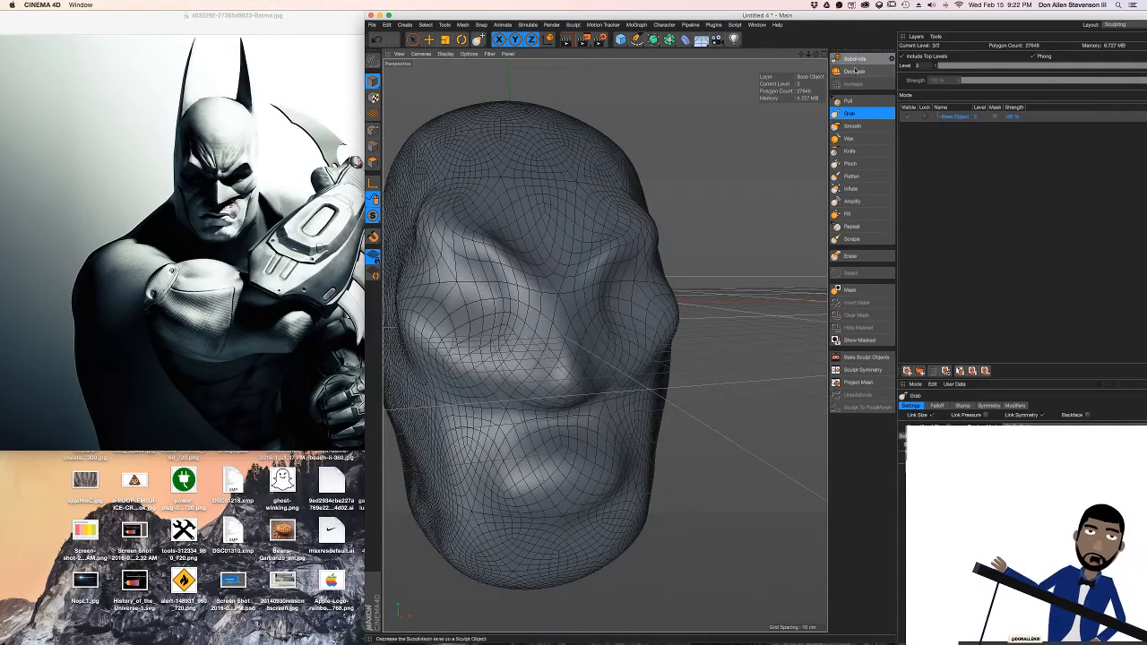
mouse_move(610, 302)
mouse_down()
mouse_move(610, 318)
mouse_move(568, 304)
mouse_up()
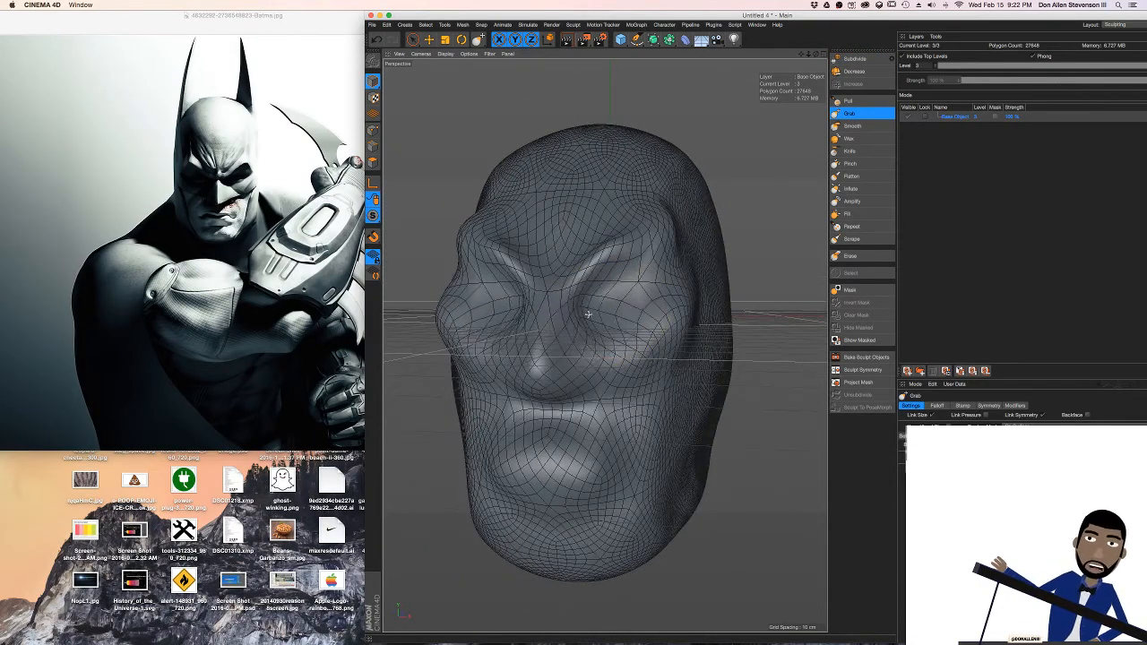
scroll(620, 308, up, 4)
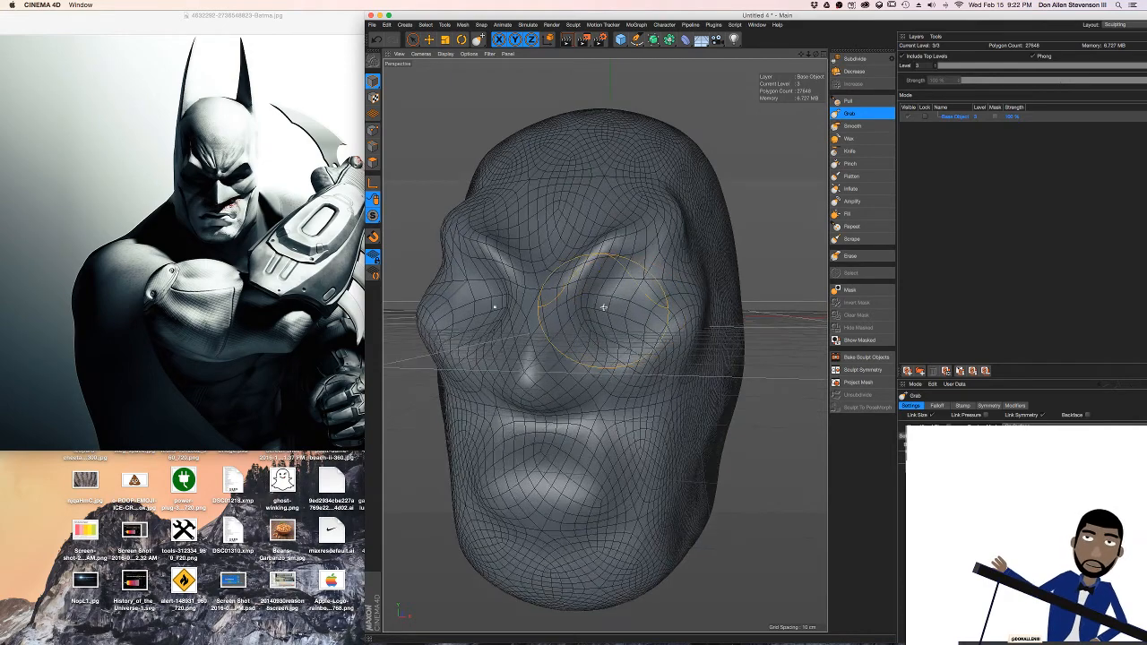
mouse_move(610, 306)
alt+mouse_down()
mouse_move(635, 306)
mouse_move(607, 305)
alt+mouse_up()
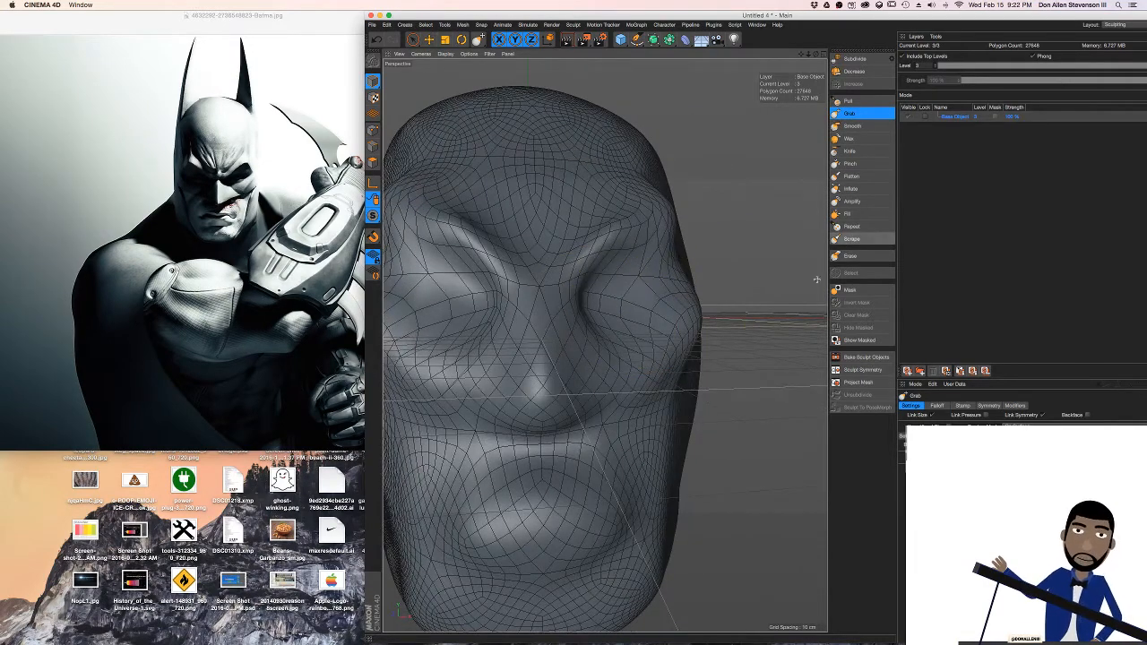
Deepen the eye sockets and hollow the cheeks below the cheekbones symmetrically with the Pull brush
click(844, 101)
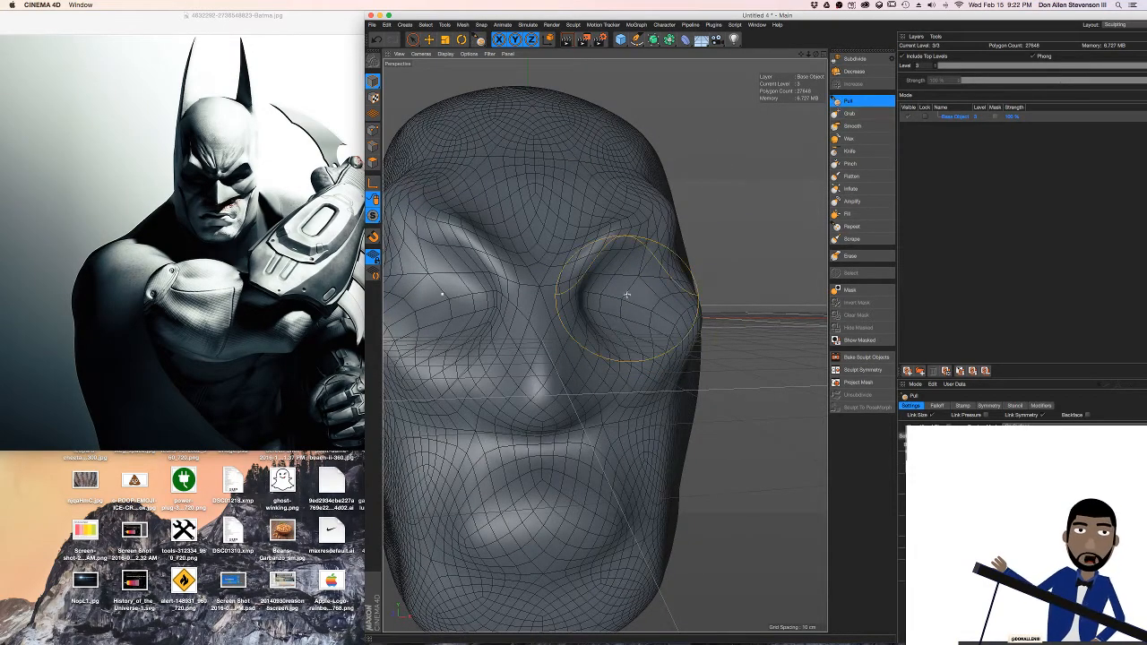
mouse_move(617, 294)
mouse_down()
mouse_move(596, 305)
mouse_move(609, 311)
mouse_move(636, 298)
mouse_move(612, 289)
mouse_move(634, 289)
mouse_up()
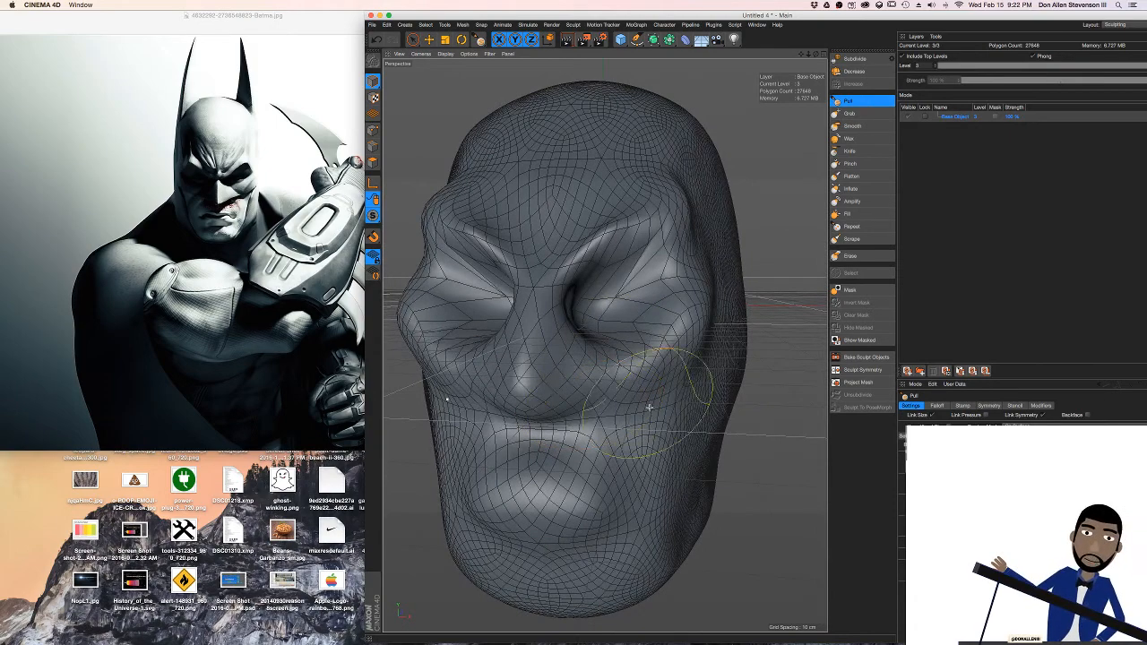
drag(648, 408, 625, 407)
mouse_move(659, 329)
alt+mouse_down()
mouse_move(647, 307)
mouse_move(693, 300)
alt+mouse_up()
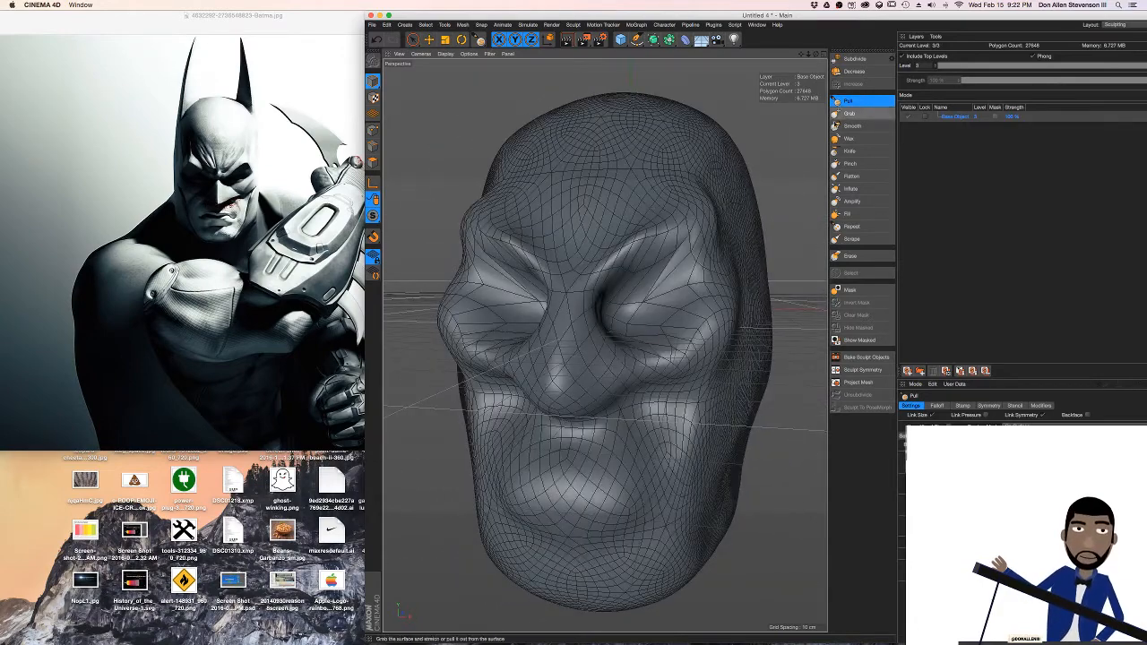
Subdivide the head to sculpt level 4 and carve the eye-socket edges and deep folds running from the cheeks around the chin with the Knife brush
click(855, 58)
mouse_move(650, 302)
alt+mouse_down()
mouse_move(691, 262)
mouse_move(603, 232)
mouse_move(627, 220)
alt+mouse_up()
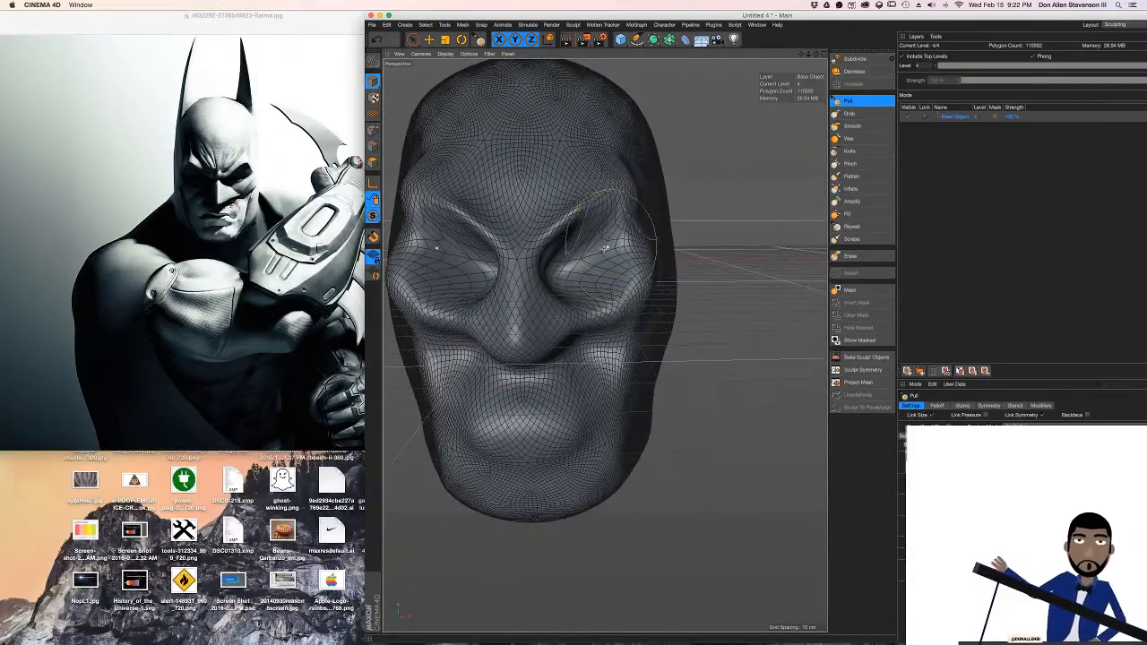
click(849, 151)
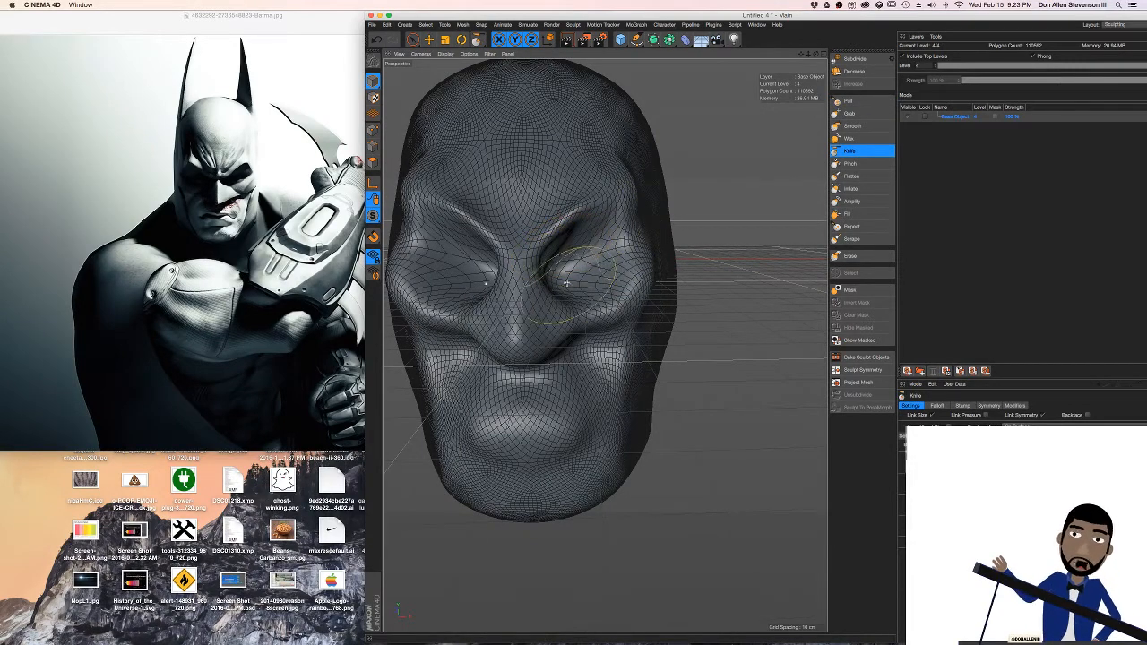
mouse_move(561, 300)
mouse_down()
mouse_move(566, 342)
mouse_move(567, 315)
mouse_move(642, 318)
mouse_move(630, 327)
mouse_move(642, 328)
mouse_move(610, 463)
mouse_move(566, 515)
mouse_move(632, 394)
mouse_move(630, 318)
mouse_up()
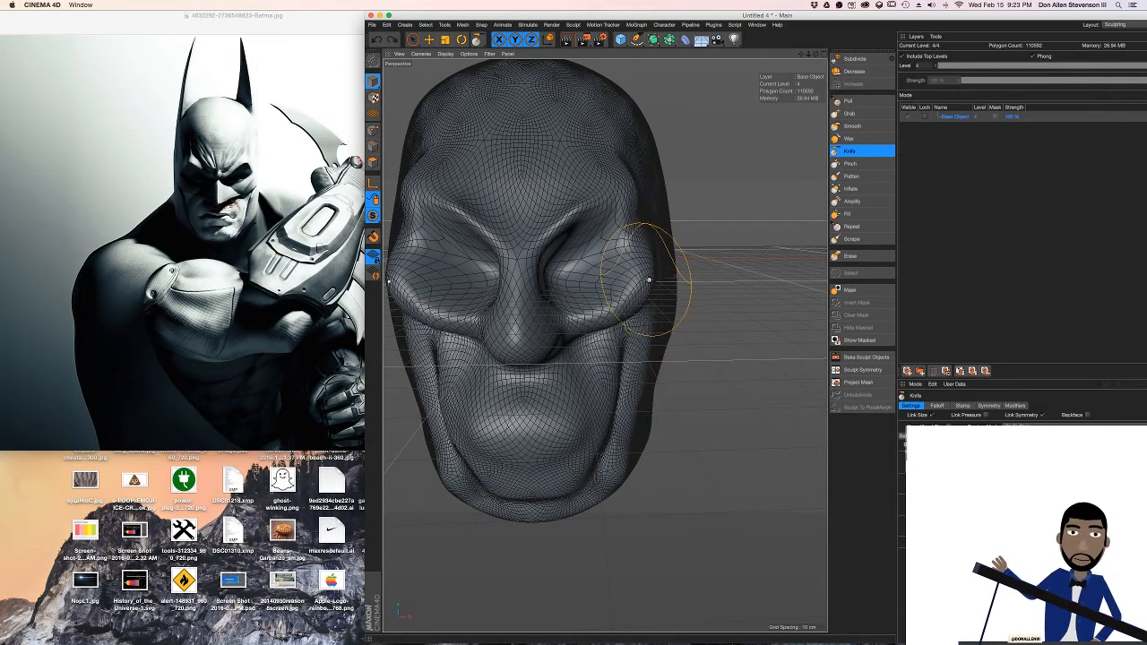
mouse_move(578, 295)
alt+mouse_down()
mouse_move(627, 289)
mouse_move(604, 287)
mouse_move(607, 301)
mouse_move(626, 289)
mouse_move(616, 315)
alt+mouse_up()
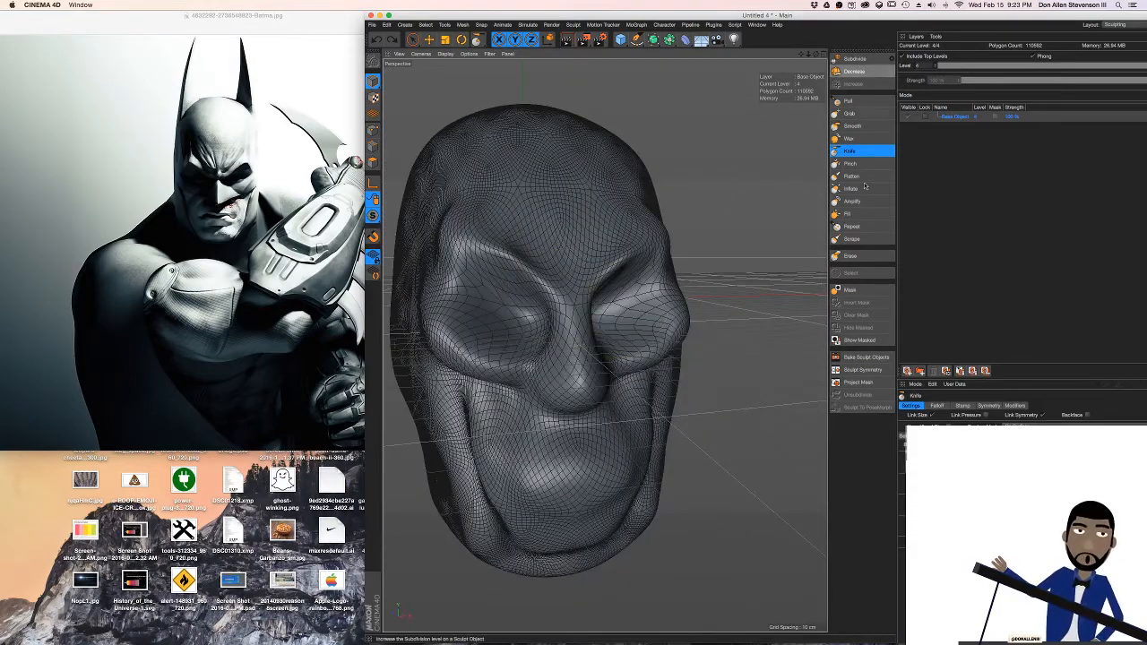
mouse_move(502, 255)
alt+mouse_down()
mouse_move(482, 258)
mouse_move(563, 322)
alt+mouse_up()
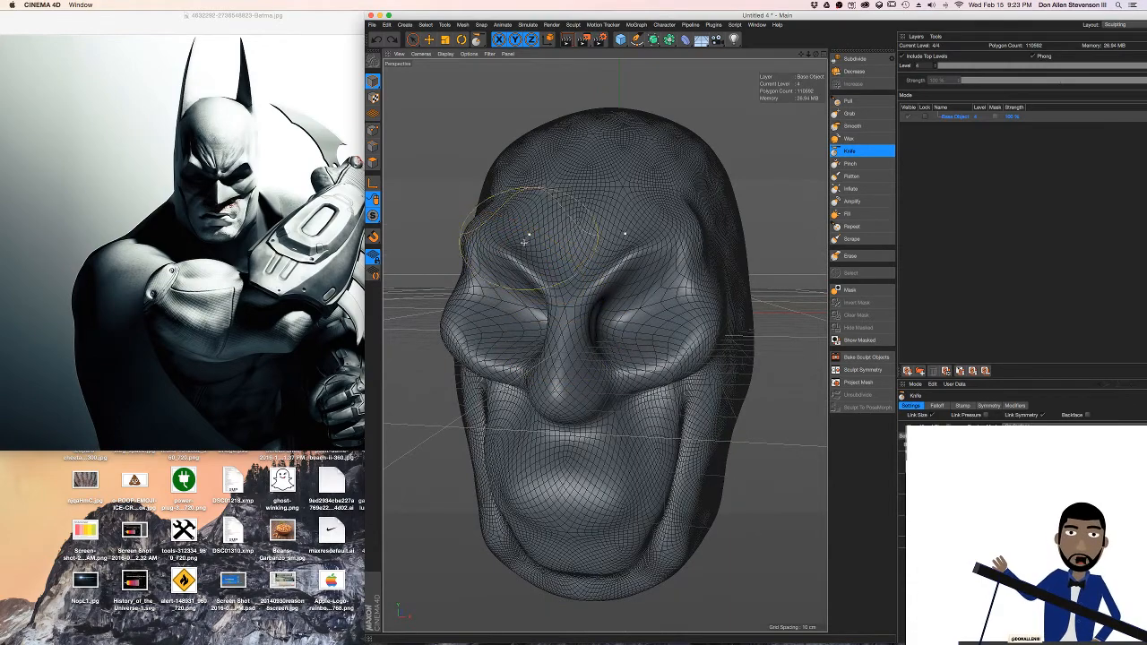
alt+drag(523, 242, 513, 249)
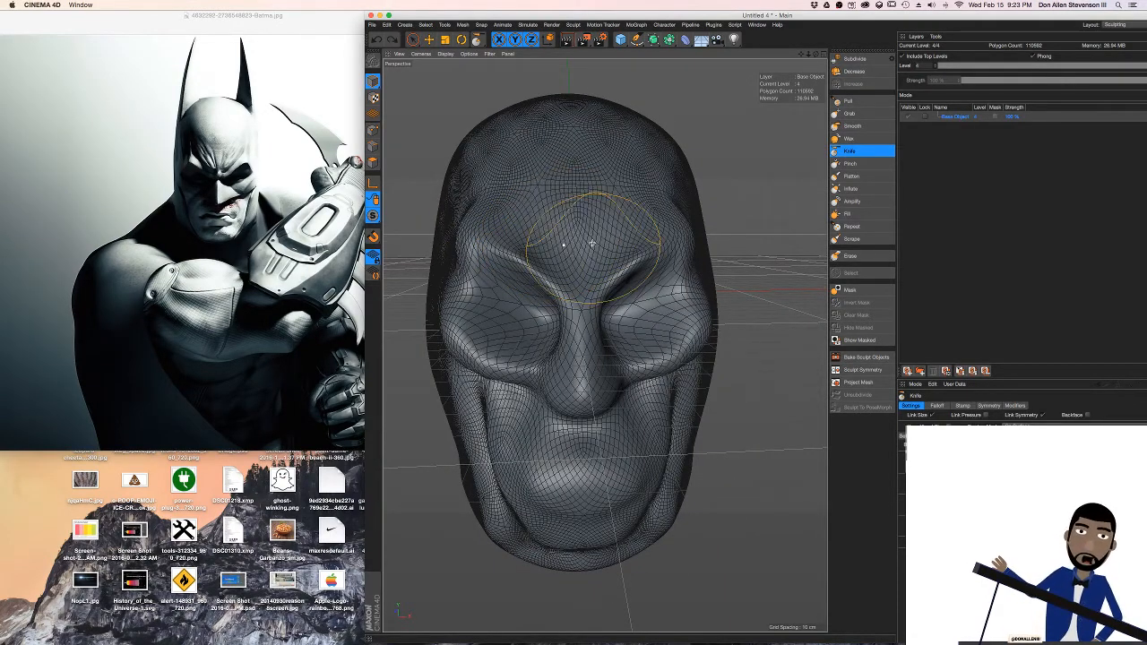
Build up the lower forehead and brow symmetrically with the Pull brush, undoing the unwanted stroke
click(850, 114)
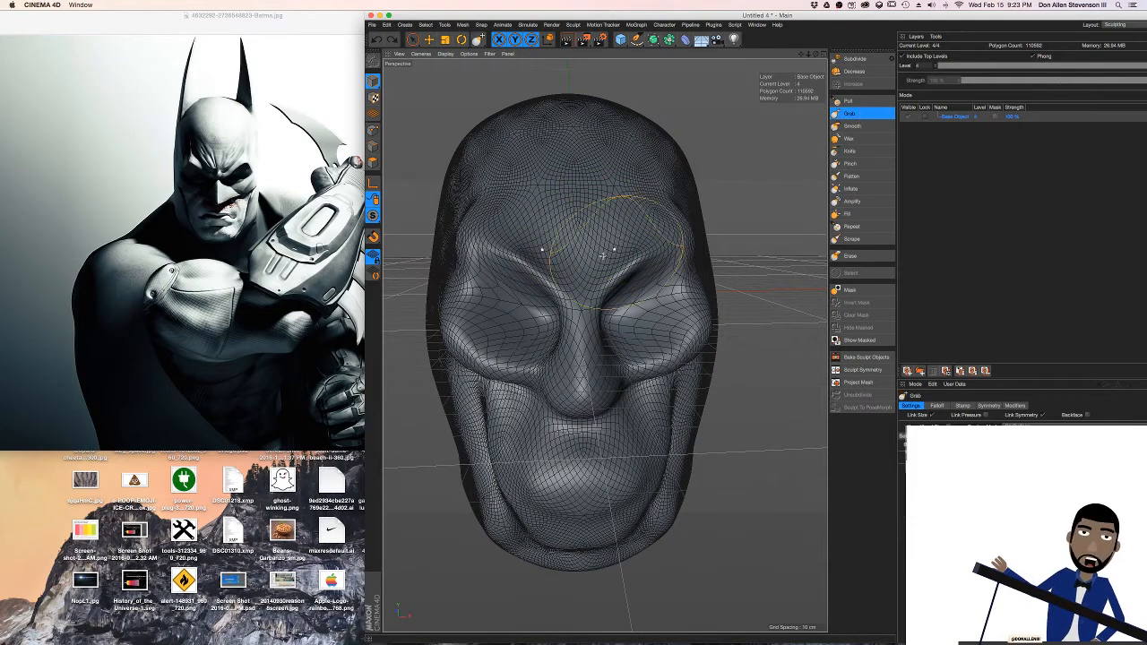
click(846, 101)
mouse_move(597, 262)
mouse_down()
mouse_move(635, 238)
mouse_move(656, 258)
mouse_move(610, 226)
mouse_move(529, 201)
mouse_move(822, 166)
mouse_up()
key(super+z)
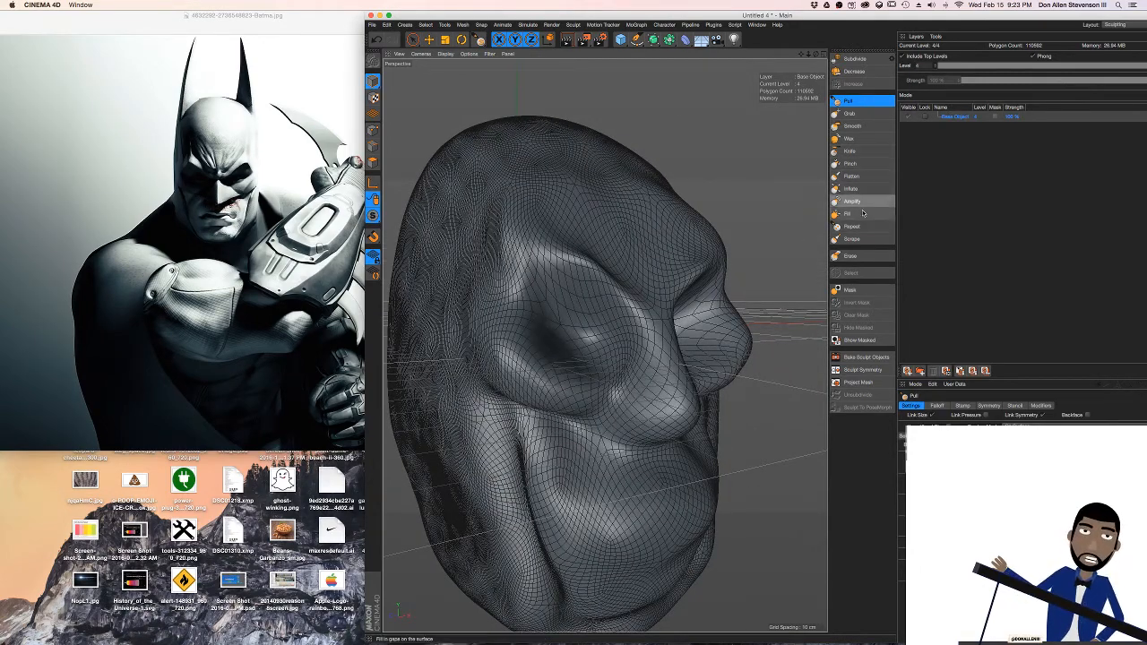
Flatten the cheekbones and outer eye areas symmetrically with the Flatten brush, undoing unwanted strokes along the way
click(853, 176)
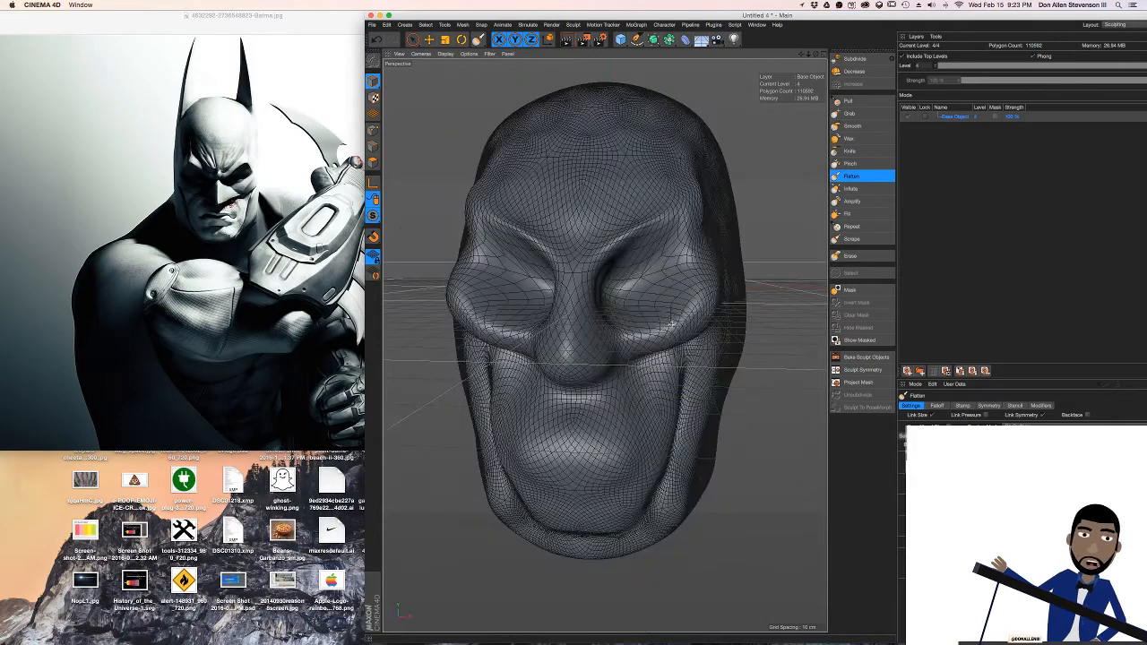
mouse_move(690, 307)
mouse_down()
mouse_move(673, 321)
mouse_move(691, 243)
mouse_move(703, 243)
mouse_move(647, 215)
mouse_move(698, 225)
mouse_up()
key(super+z)
key(super+z)
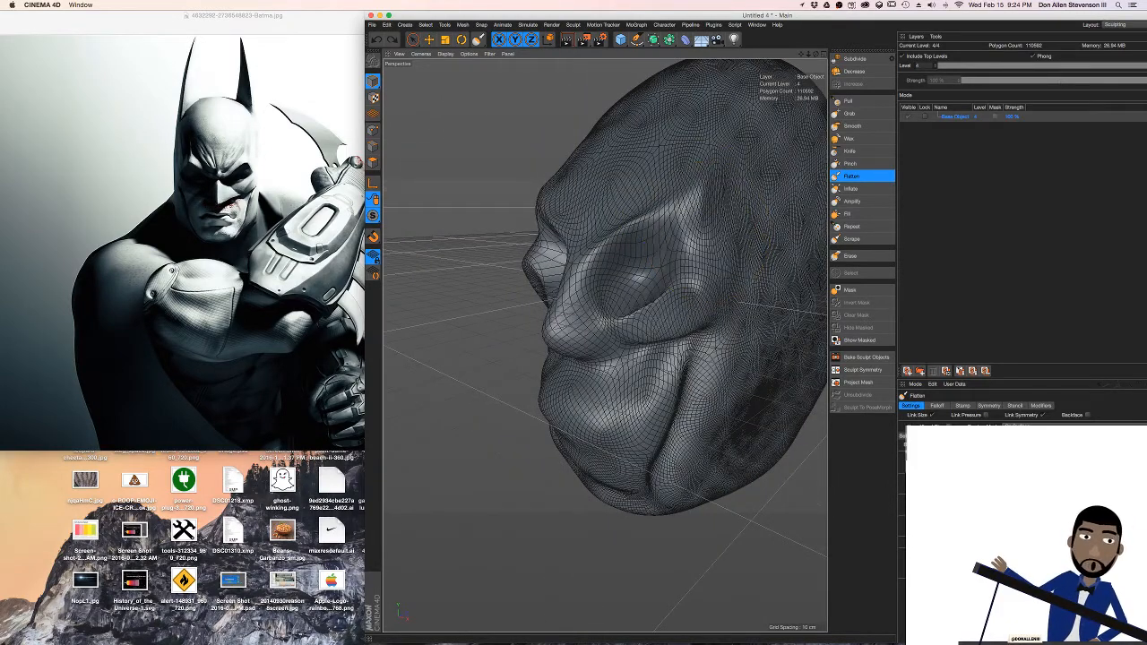
mouse_move(720, 231)
alt+mouse_down()
mouse_move(752, 236)
mouse_move(717, 246)
mouse_move(711, 232)
alt+mouse_up()
drag(691, 194, 711, 242)
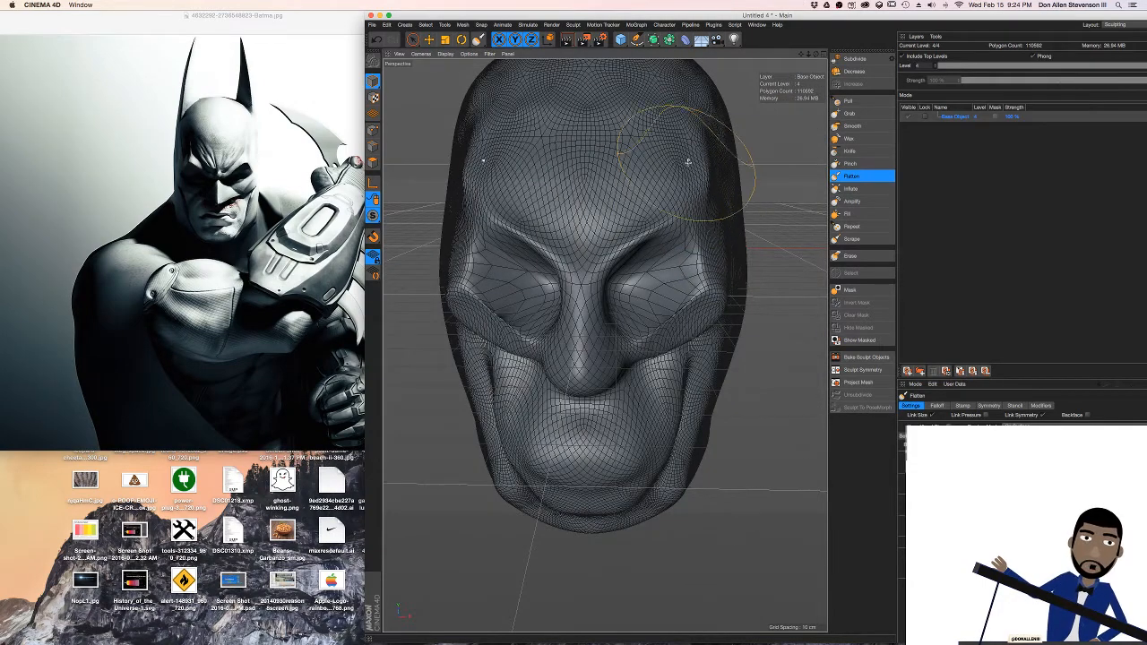
Flatten the temples beside the outer brows symmetrically with the Flatten brush and undo the last stroke
drag(688, 163, 704, 243)
mouse_move(693, 146)
mouse_down()
mouse_move(704, 174)
mouse_move(658, 150)
mouse_move(697, 158)
mouse_move(719, 289)
mouse_up()
key(super+z)
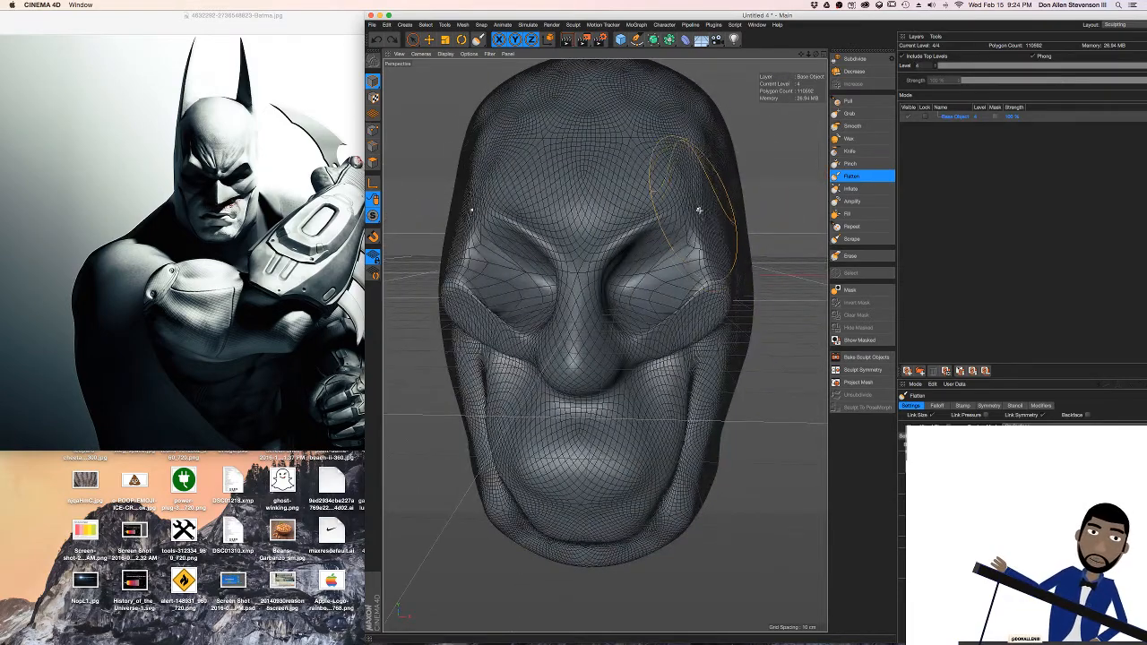
Flatten the outer brows and the nose bridge symmetrically with the Flatten brush, undoing the unwanted brow stroke
mouse_move(666, 190)
mouse_down()
mouse_move(629, 227)
mouse_move(622, 220)
mouse_move(627, 256)
mouse_up()
key(super+z)
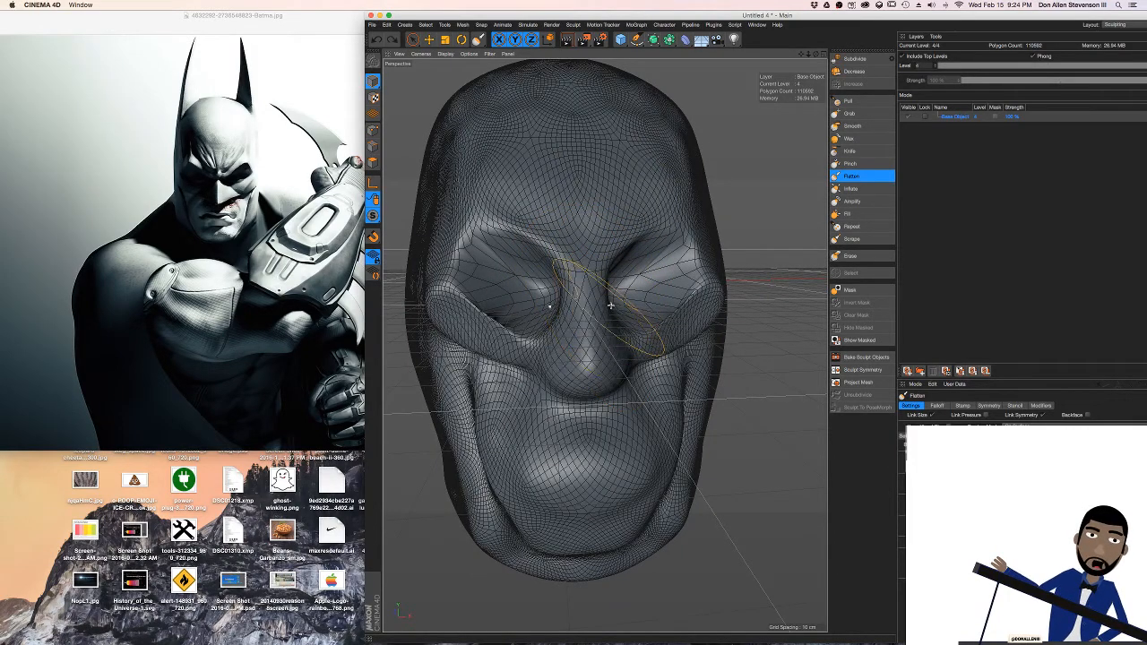
alt+drag(657, 251, 572, 307)
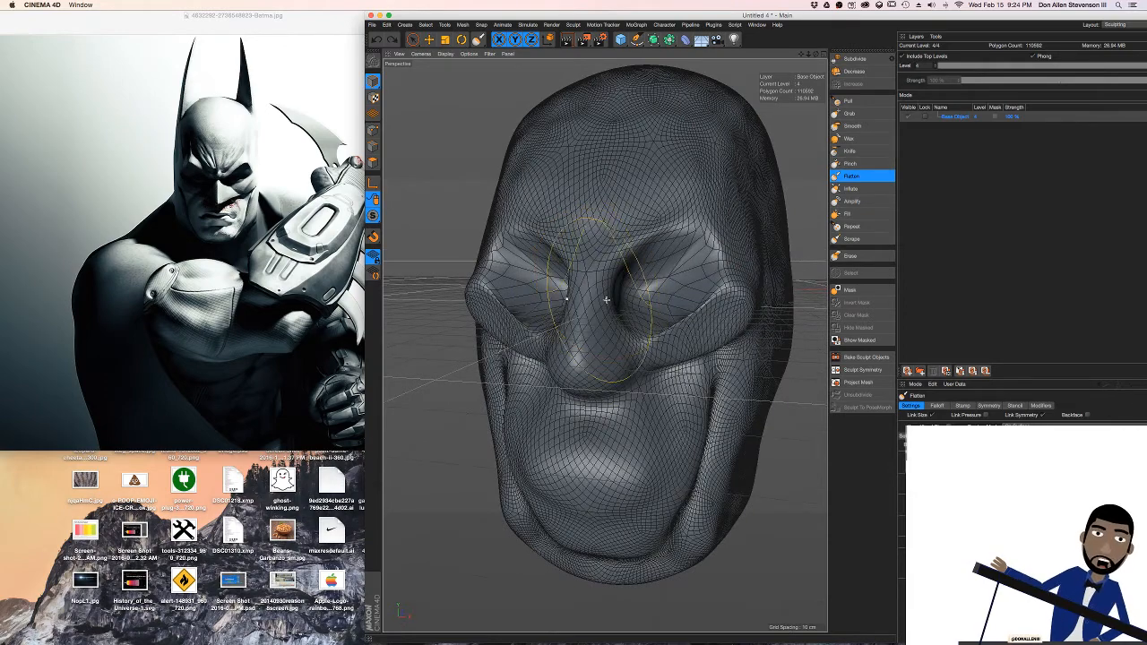
alt+drag(602, 271, 566, 285)
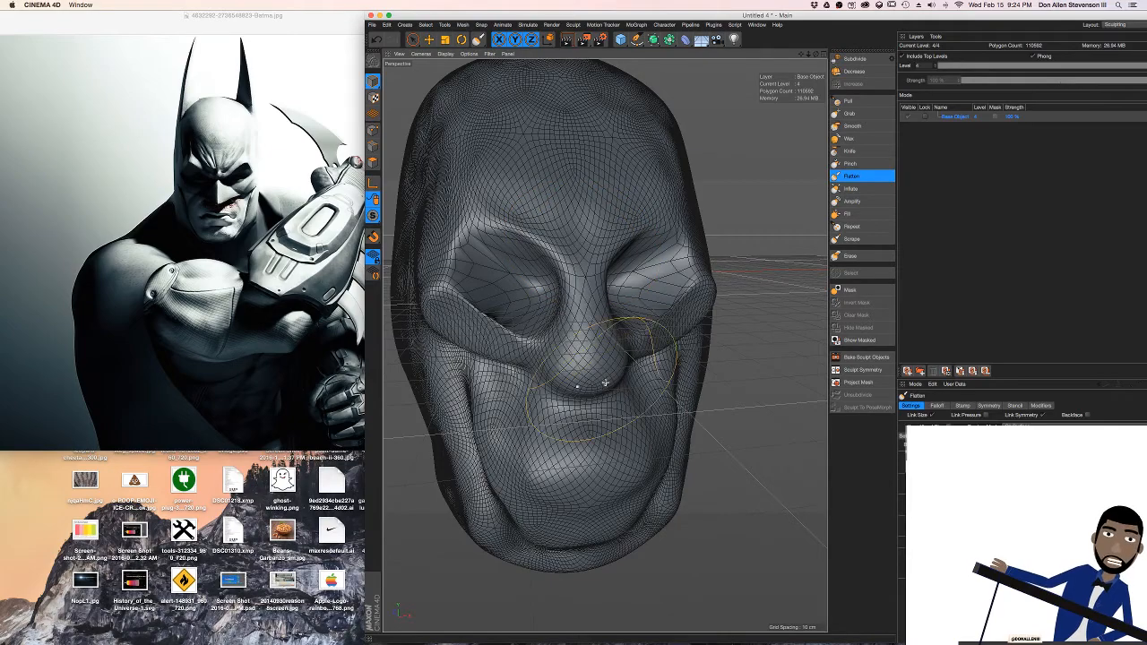
alt+drag(605, 382, 574, 331)
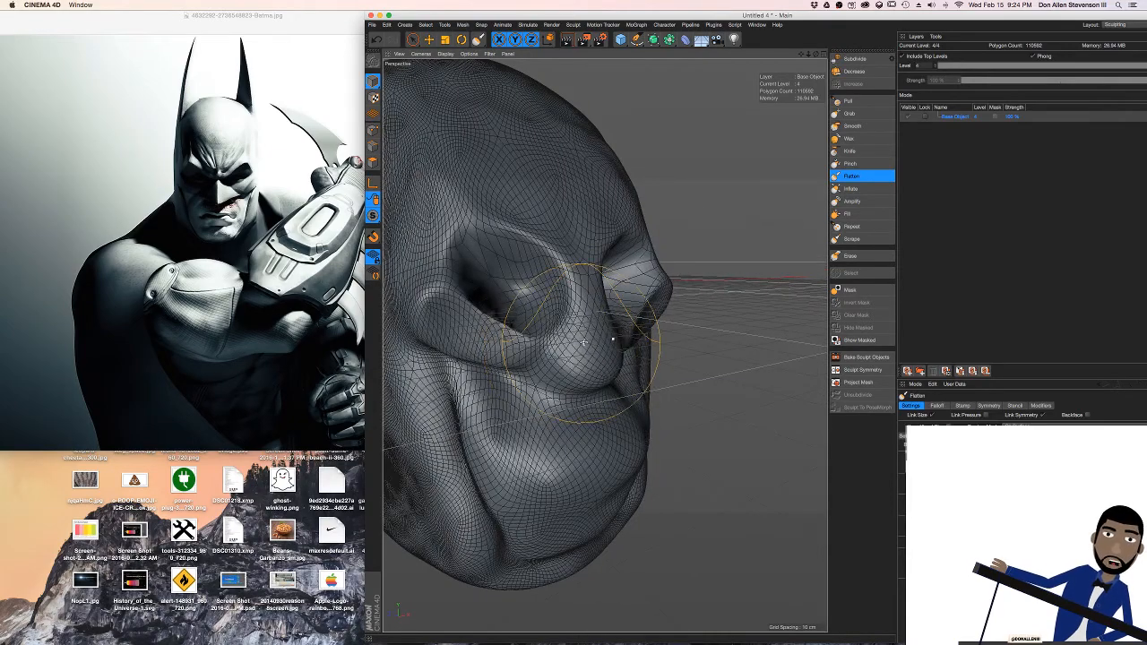
Flatten the sides of the nose down to the nostrils symmetrically with the Flatten brush, undoing the unwanted stroke
mouse_move(507, 310)
alt+mouse_down()
mouse_move(408, 313)
mouse_move(453, 310)
alt+mouse_up()
scroll(594, 316, up, 3)
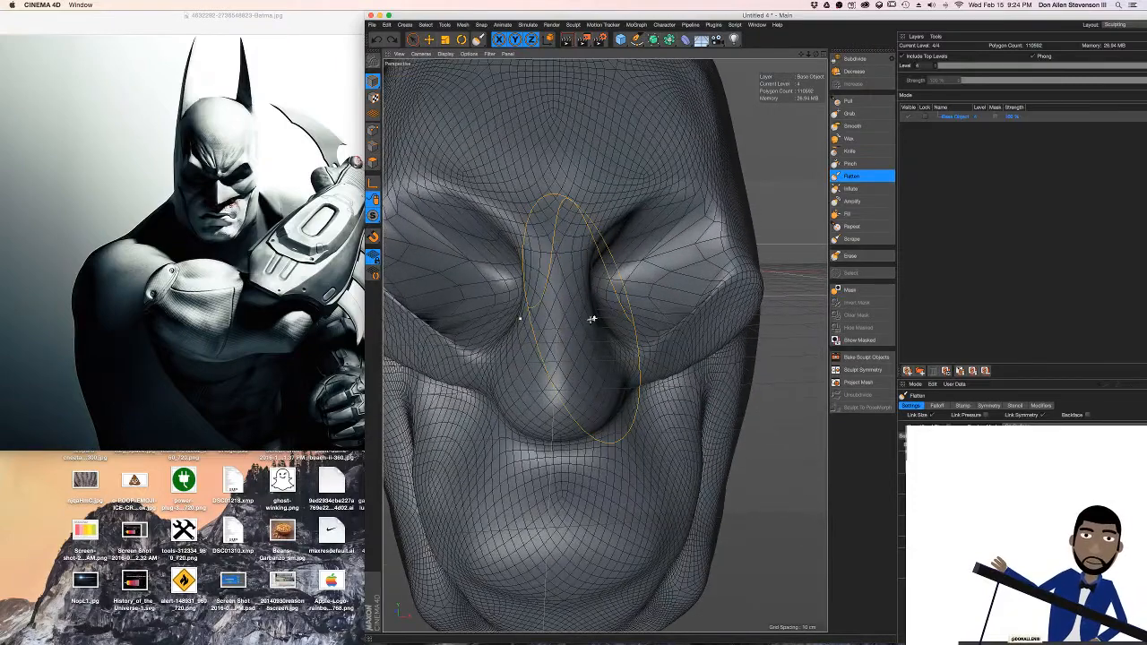
mouse_move(591, 330)
mouse_down()
mouse_move(598, 290)
mouse_move(585, 317)
mouse_up()
key(super+z)
drag(576, 361, 607, 394)
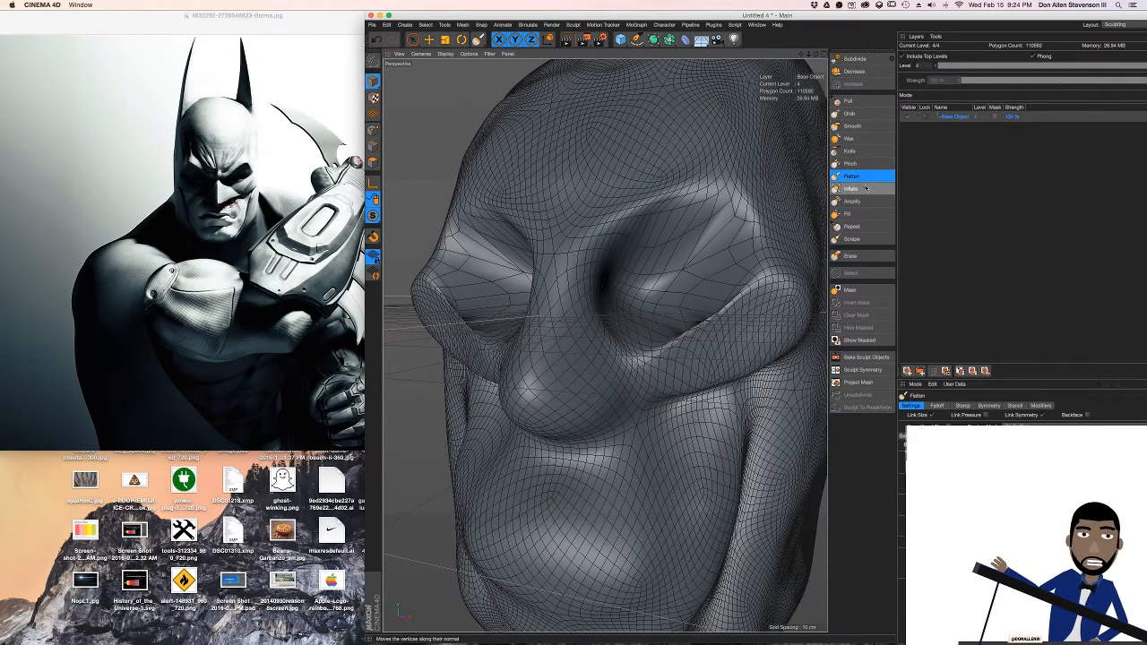
Carve along the sides of the nose and the outer edges of the eye sockets with the Knife brush, undoing unwanted strokes
click(852, 150)
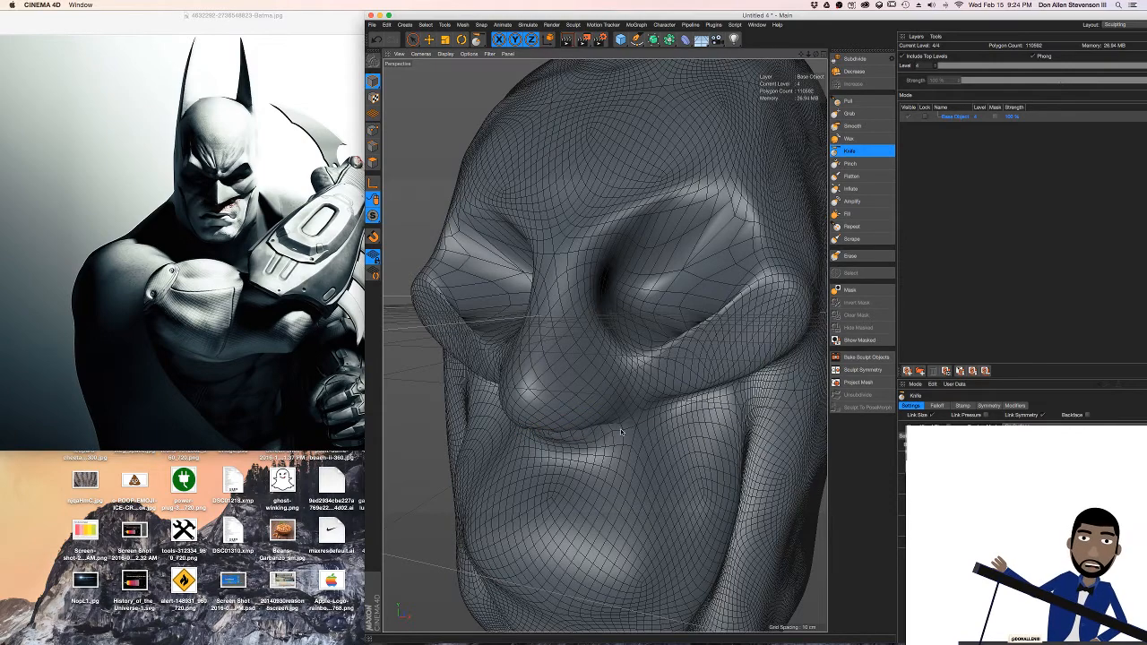
key(super+z)
alt+drag(583, 325, 603, 408)
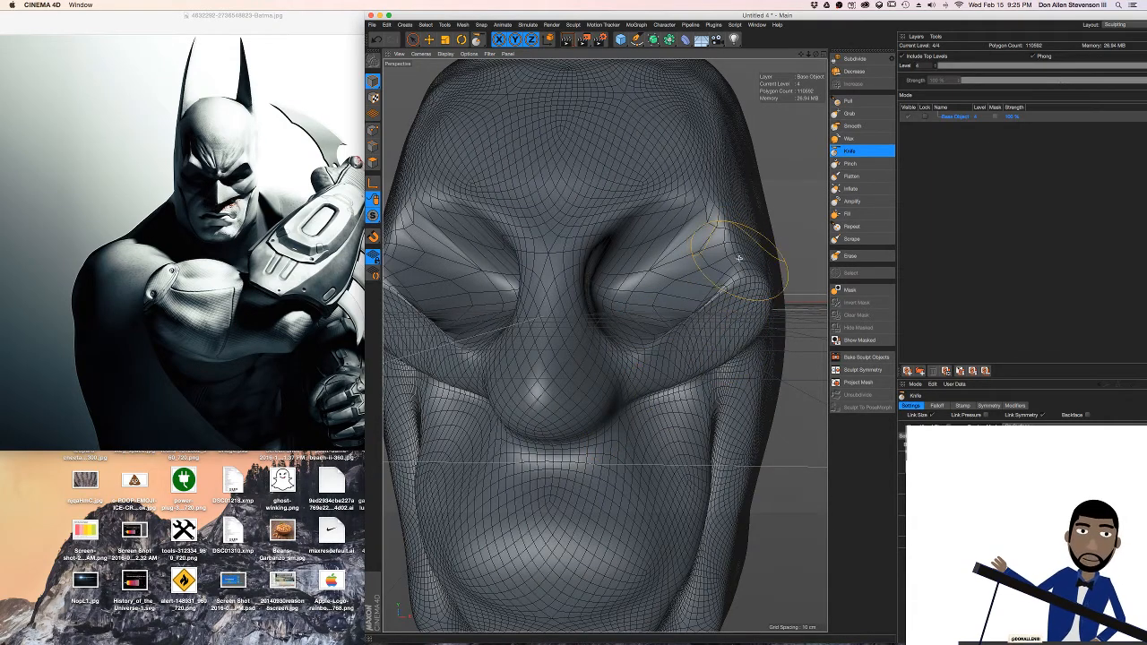
key(super+z)
mouse_move(585, 244)
mouse_down()
mouse_move(694, 192)
mouse_move(746, 258)
mouse_up()
key(super+z)
mouse_move(705, 219)
alt+mouse_down()
mouse_move(670, 219)
mouse_move(749, 262)
alt+mouse_up()
mouse_move(701, 214)
mouse_down()
mouse_move(731, 262)
mouse_move(688, 262)
mouse_move(704, 264)
mouse_up()
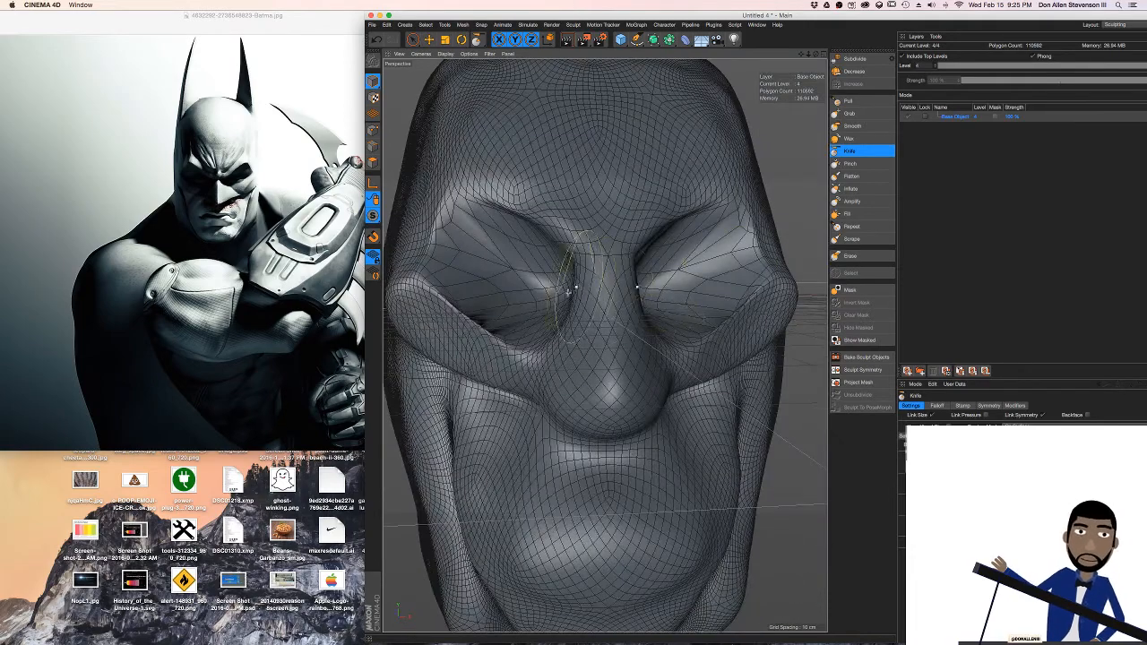
Deepen the inner eye sockets beside the nose bridge and the crease around the nose wings with the Knife brush
mouse_move(568, 292)
alt+mouse_down()
mouse_move(545, 285)
mouse_move(559, 294)
mouse_move(573, 260)
alt+mouse_up()
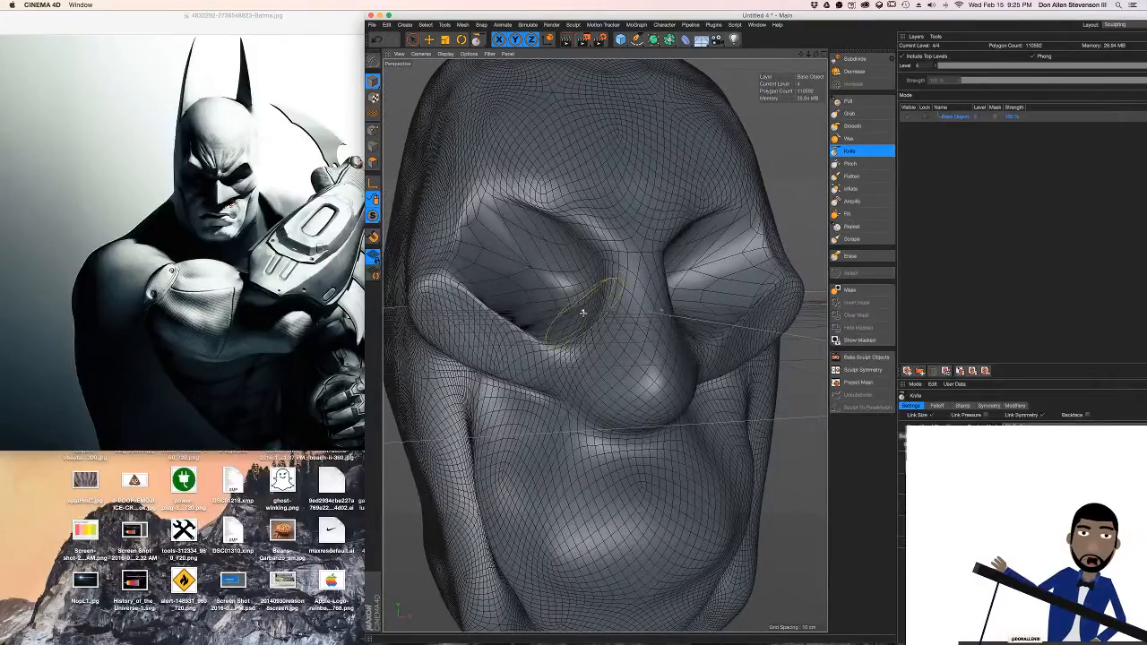
drag(583, 312, 564, 336)
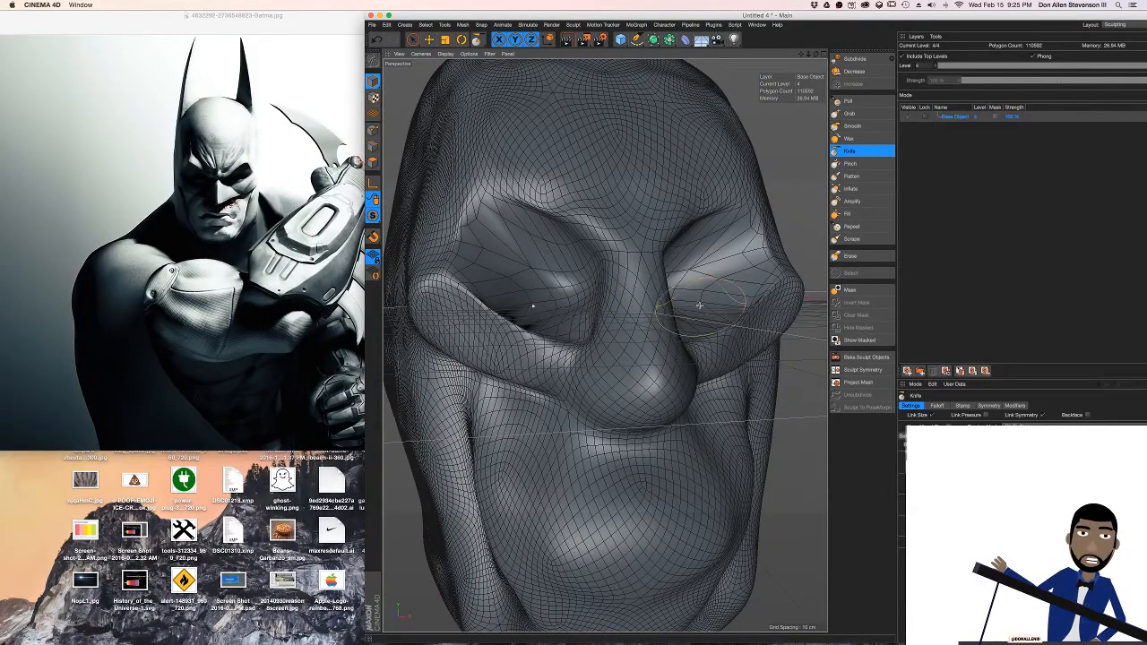
alt+drag(699, 306, 643, 280)
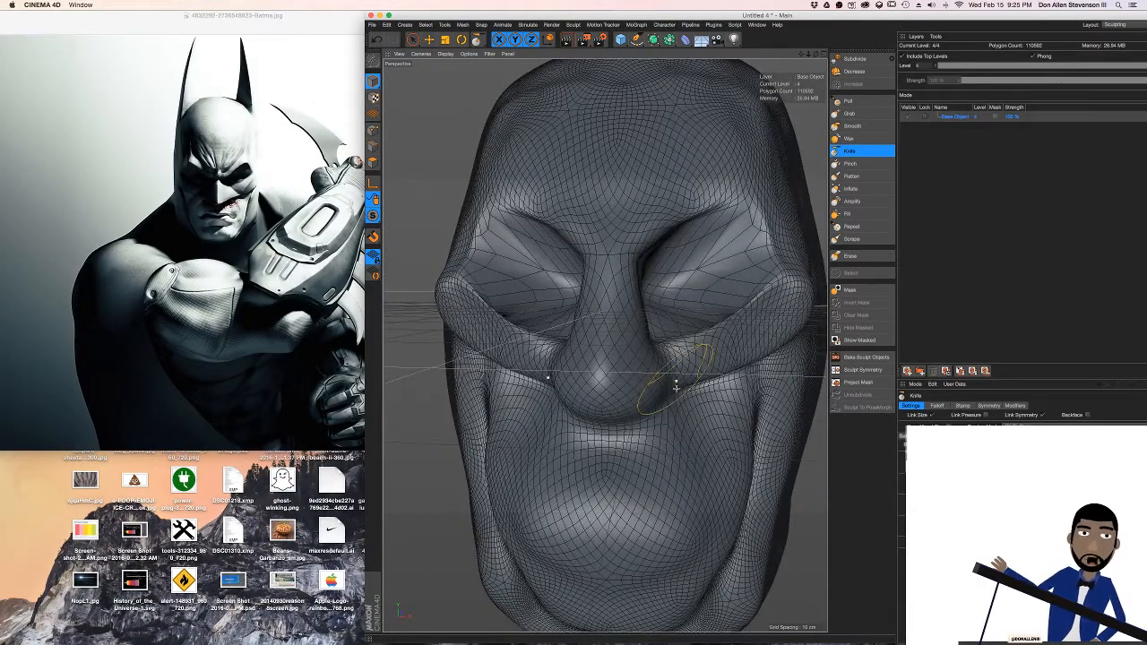
alt+drag(620, 418, 642, 403)
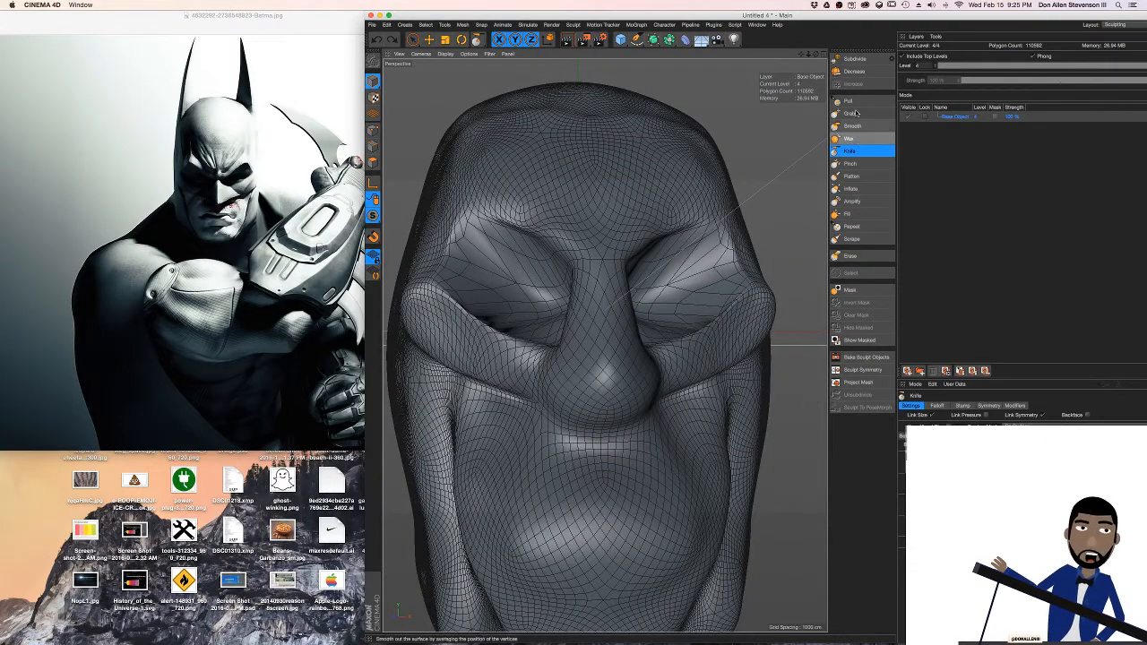
Build up the tip and underside of the nose with the Pull brush
click(851, 101)
mouse_move(606, 430)
mouse_down()
mouse_move(615, 418)
mouse_move(461, 399)
mouse_up()
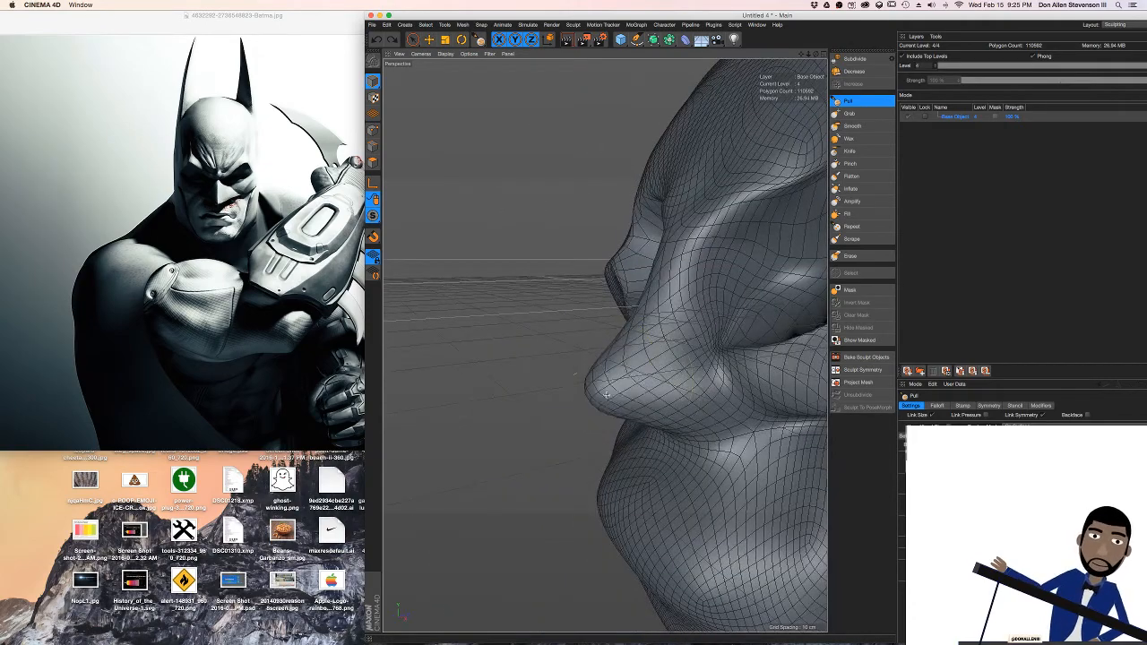
mouse_move(708, 325)
alt+mouse_down()
mouse_move(749, 322)
mouse_move(672, 320)
alt+mouse_up()
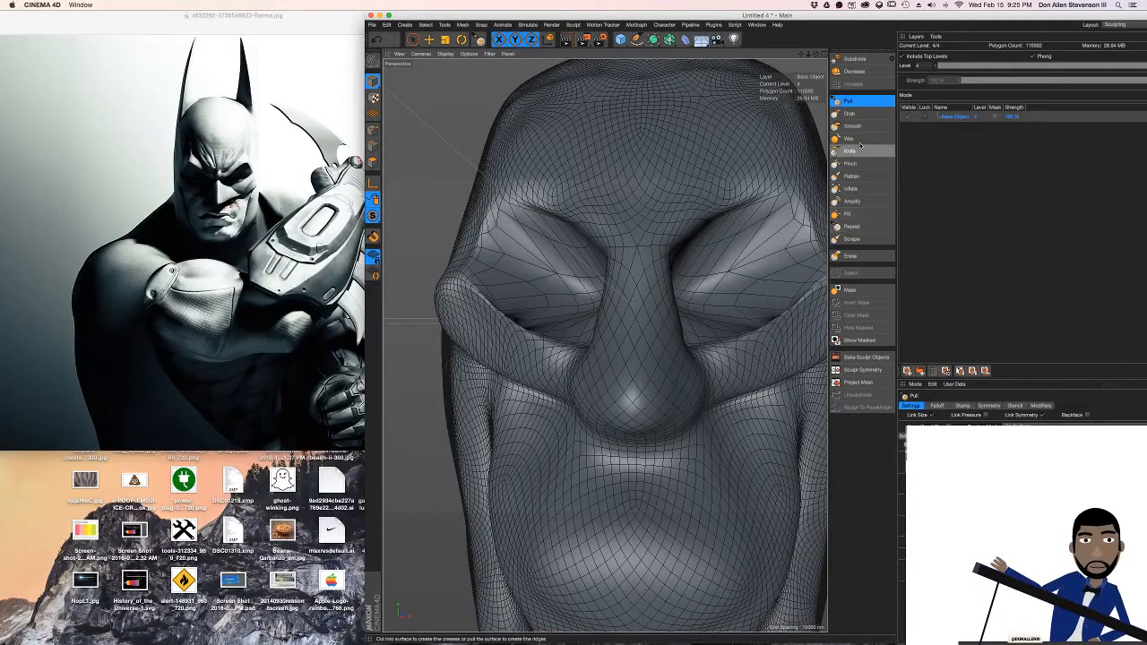
Flatten both sides of the nose symmetrically with the Flatten brush, undoing the stroke on the nose tip
click(851, 175)
mouse_move(663, 365)
mouse_down()
mouse_move(666, 285)
mouse_move(677, 312)
mouse_move(626, 331)
mouse_move(667, 314)
mouse_up()
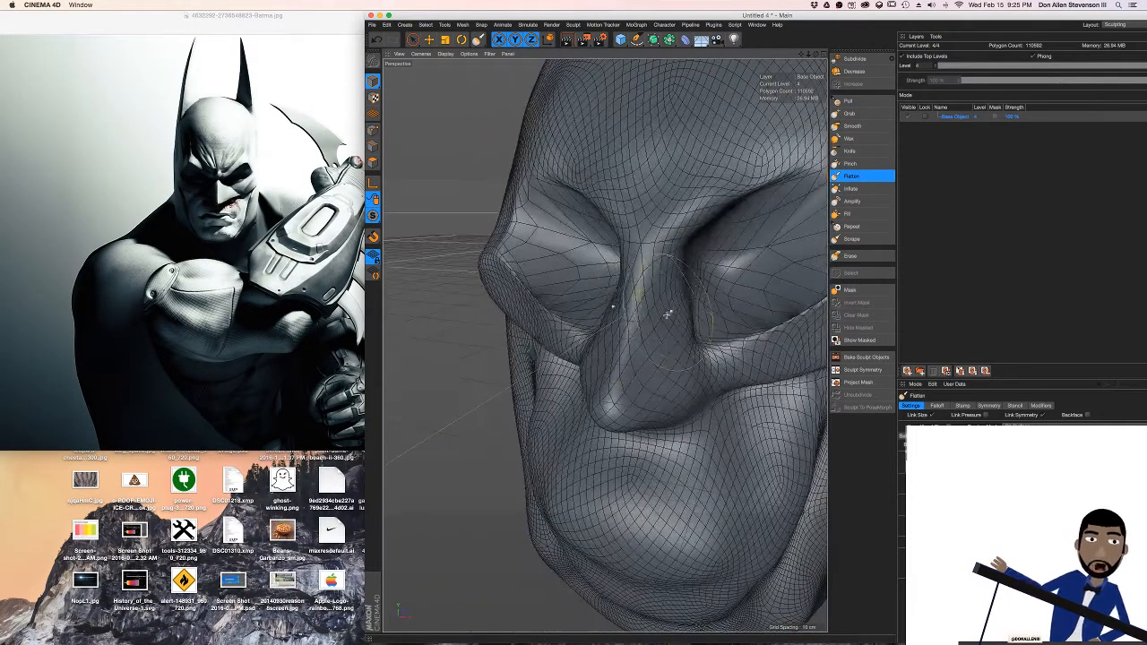
mouse_move(655, 367)
mouse_down()
mouse_move(660, 343)
mouse_move(655, 388)
mouse_move(670, 371)
mouse_move(661, 368)
mouse_up()
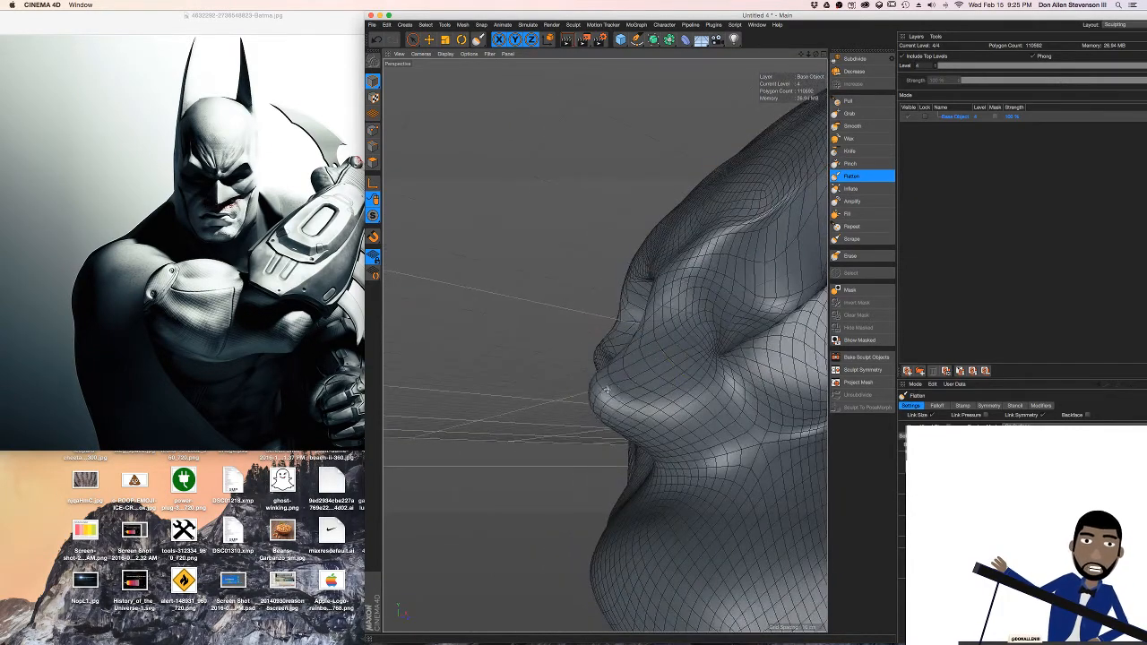
key(super+z)
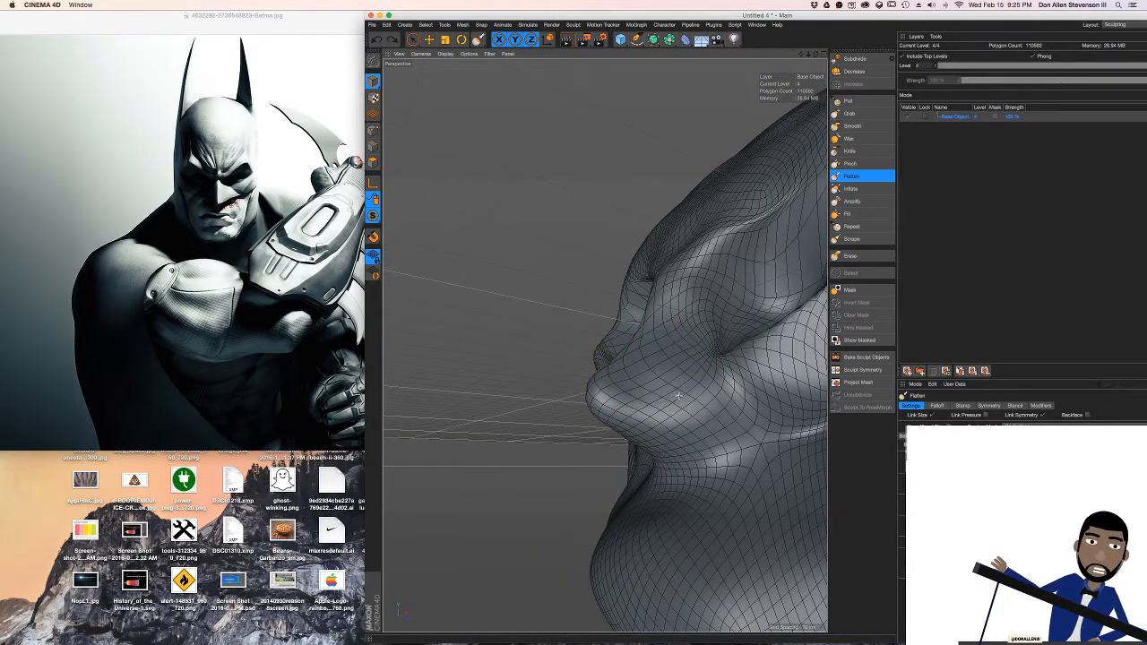
alt+drag(703, 345, 704, 321)
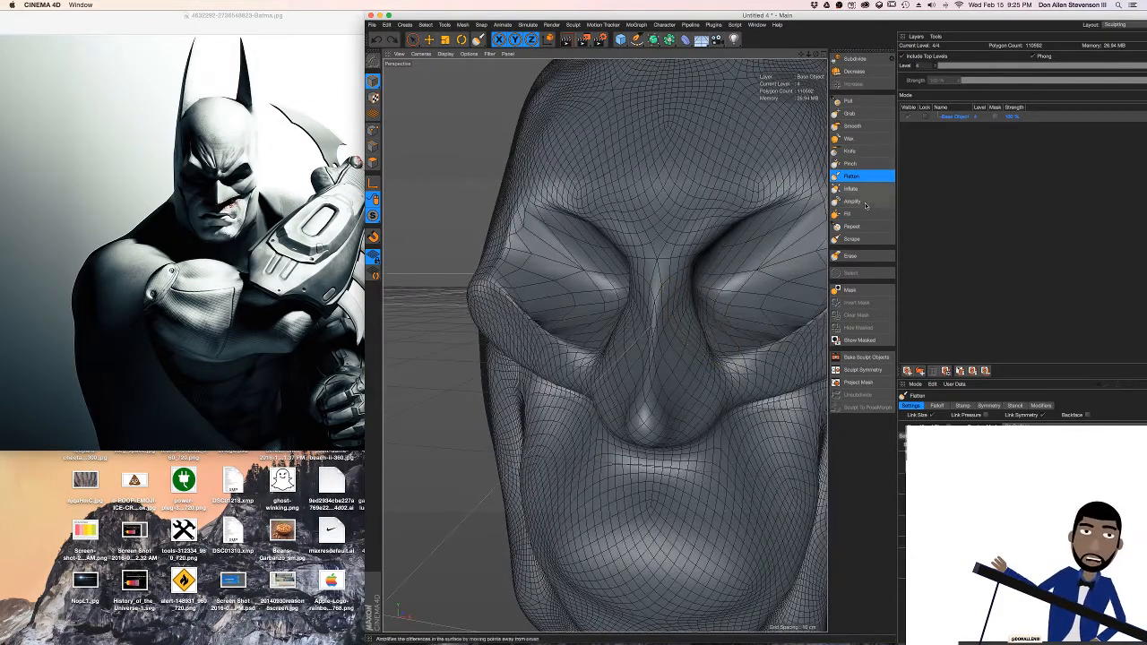
Sharpen the ridge from the nose bridge to the tip and narrow the bridge symmetrically with the Pinch brush
click(858, 166)
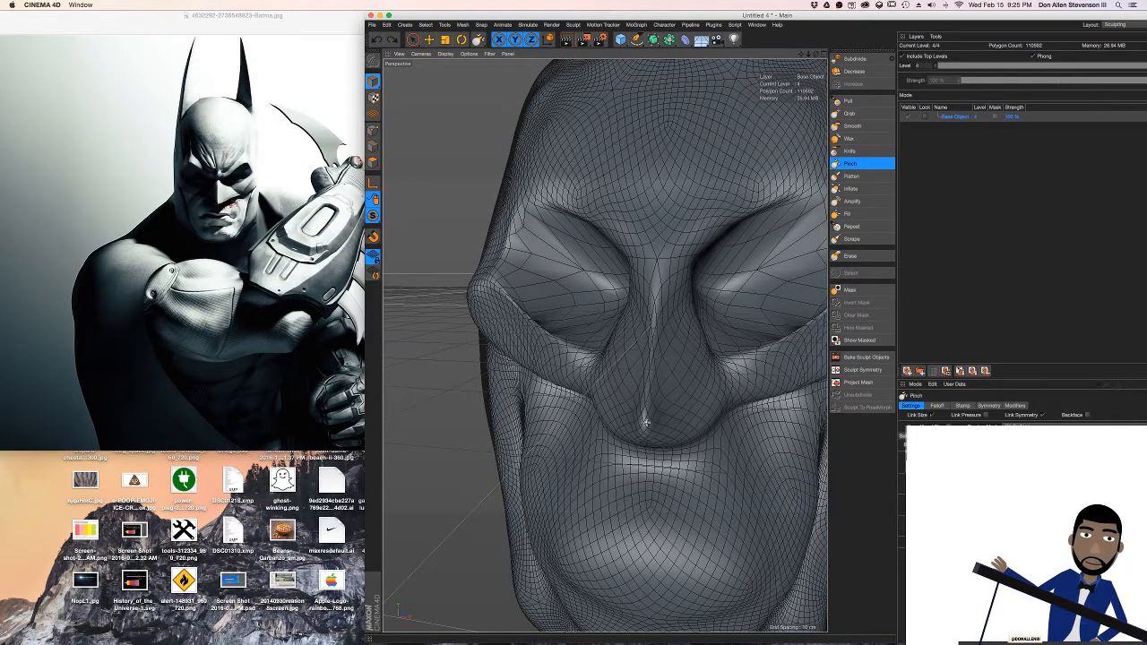
alt+drag(732, 333, 664, 333)
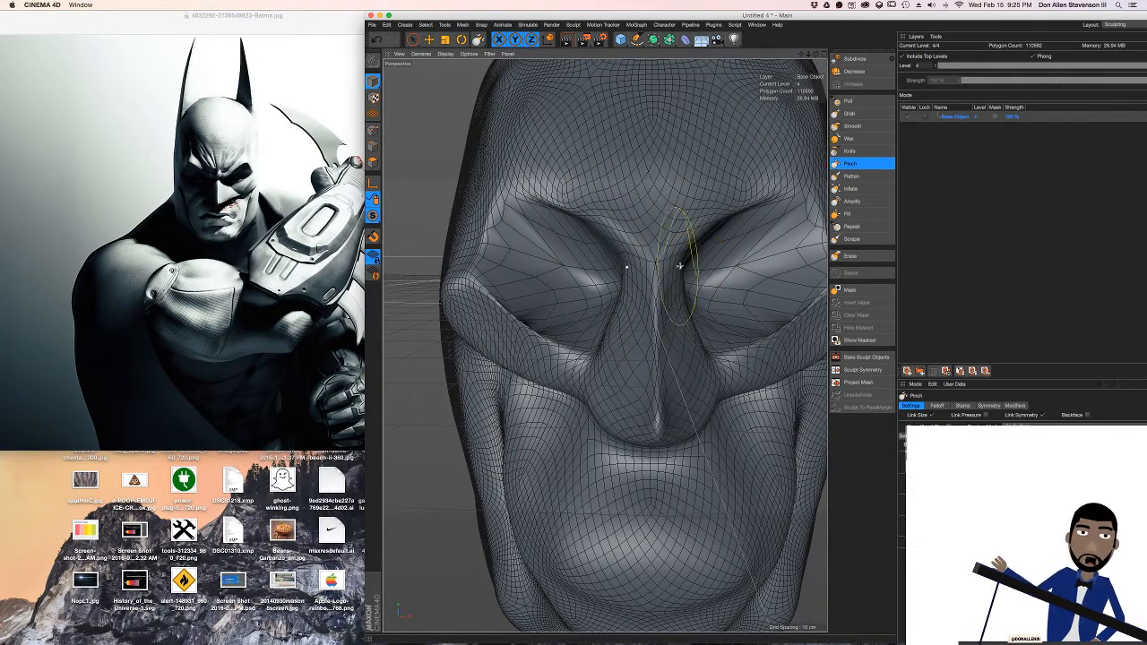
mouse_move(679, 266)
alt+mouse_down()
mouse_move(726, 331)
mouse_move(668, 333)
mouse_move(735, 340)
mouse_move(696, 334)
mouse_move(770, 325)
mouse_move(676, 333)
mouse_move(688, 335)
mouse_move(659, 320)
mouse_move(701, 298)
alt+mouse_up()
scroll(690, 339, up, 5)
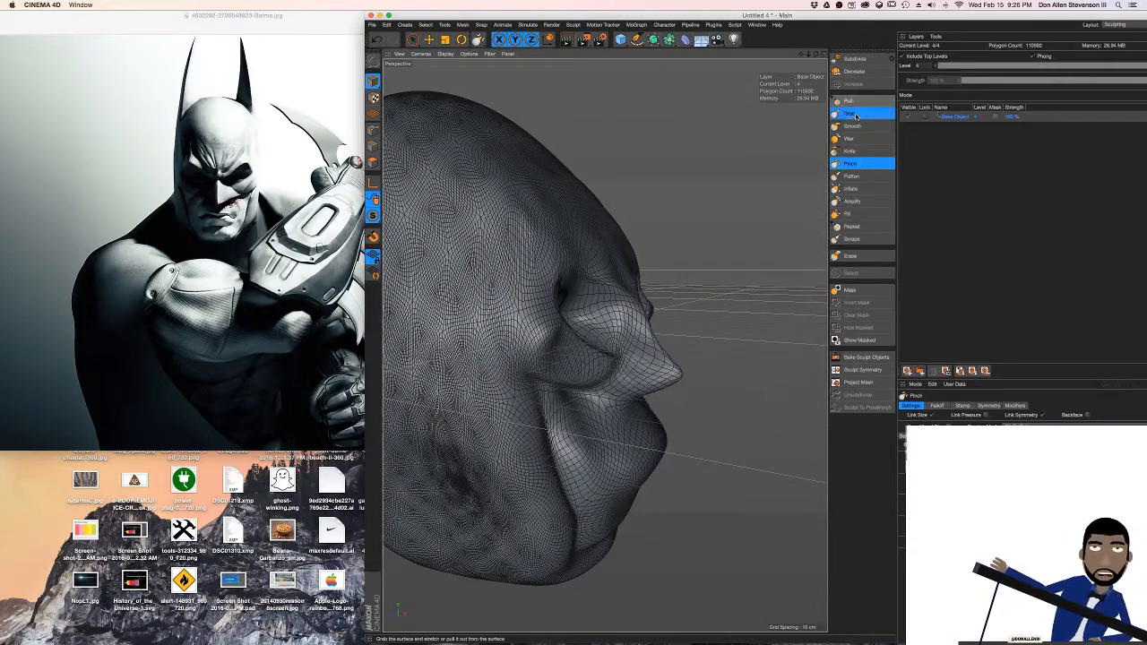
Smooth the mouth and upper chin area with the Smooth brush
click(849, 113)
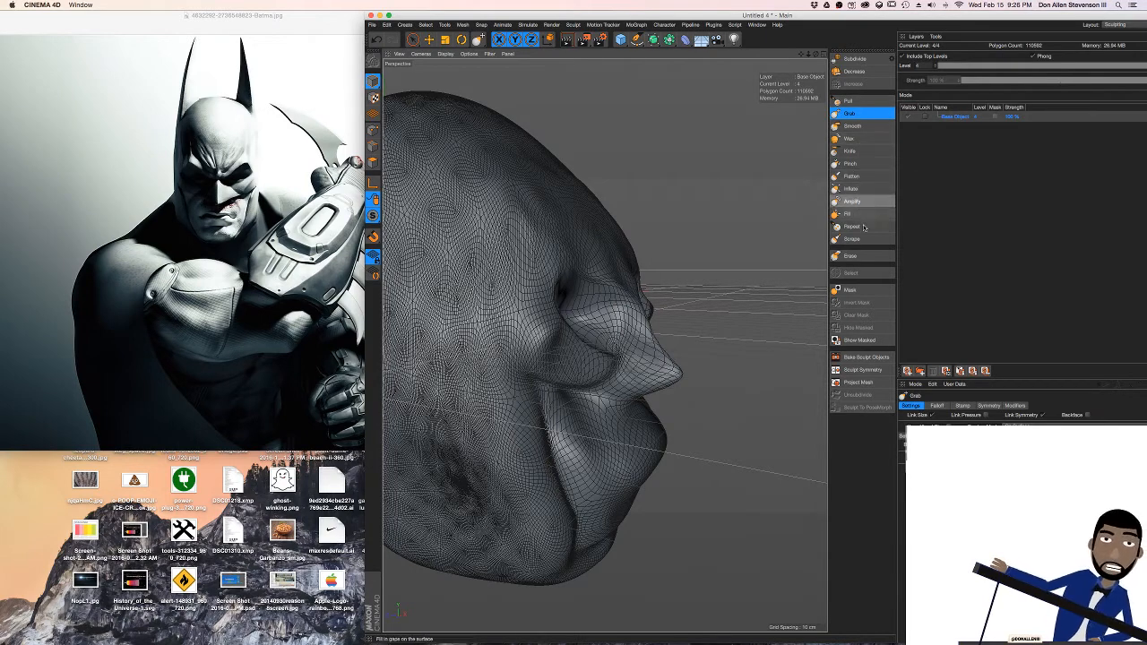
click(852, 125)
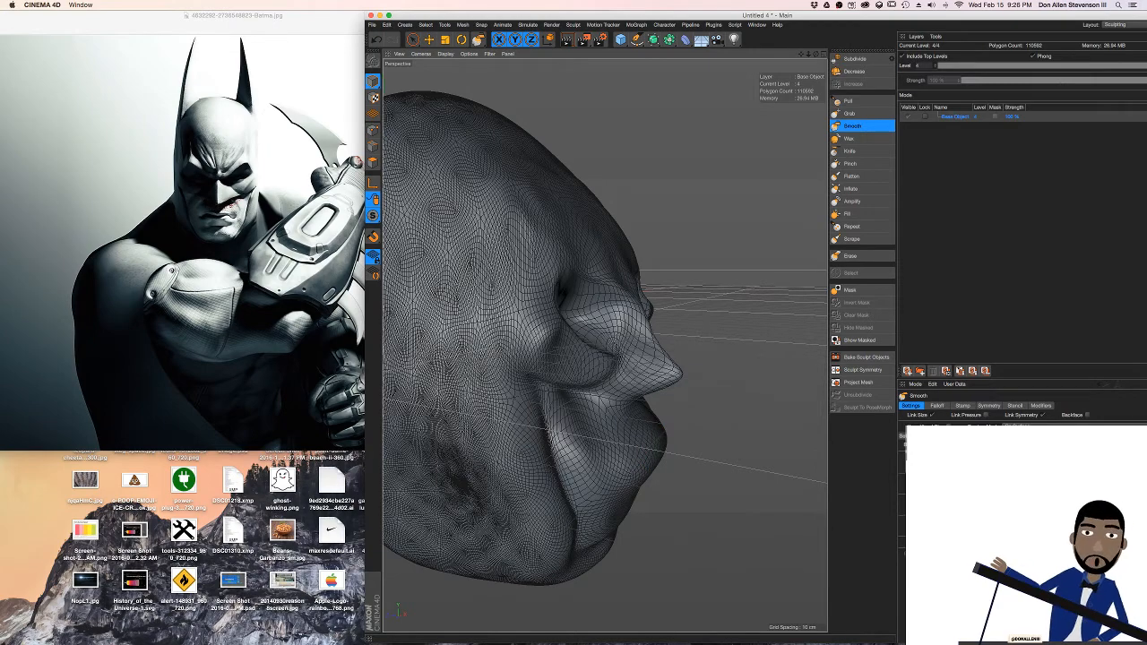
mouse_move(653, 440)
mouse_down()
mouse_move(636, 461)
mouse_move(664, 469)
mouse_up()
Switch to Chrome, bring the YouTube live stream page forward to read the live chat, and return to Cinema 4D
key(ctrl+Right)
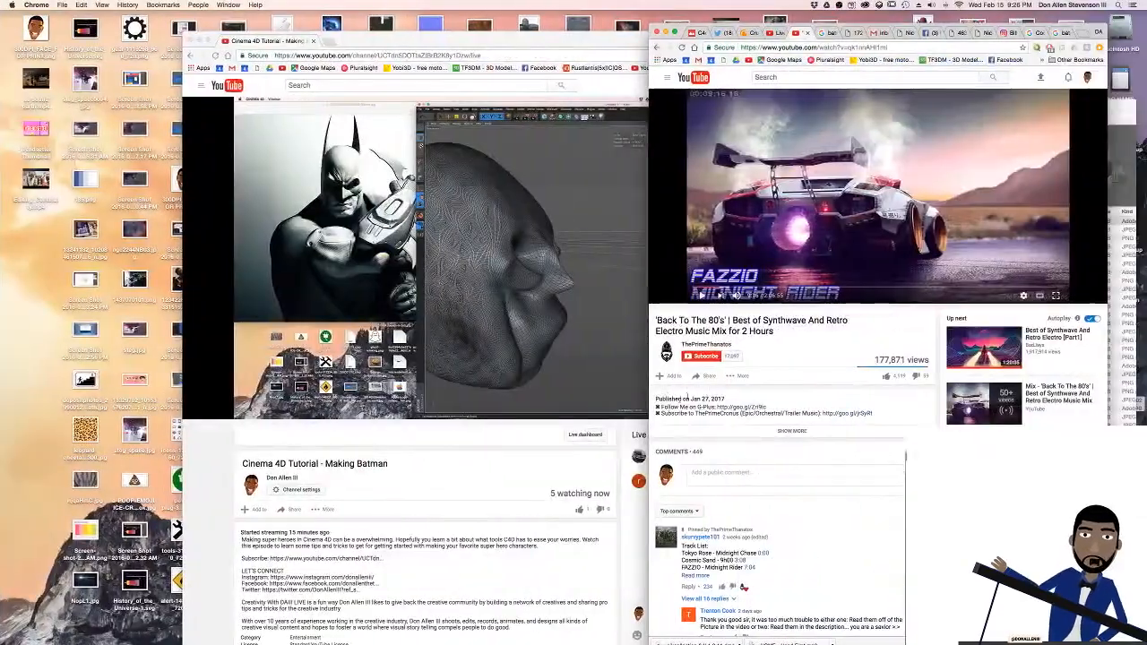
key(ctrl+Right)
key(ctrl+Left)
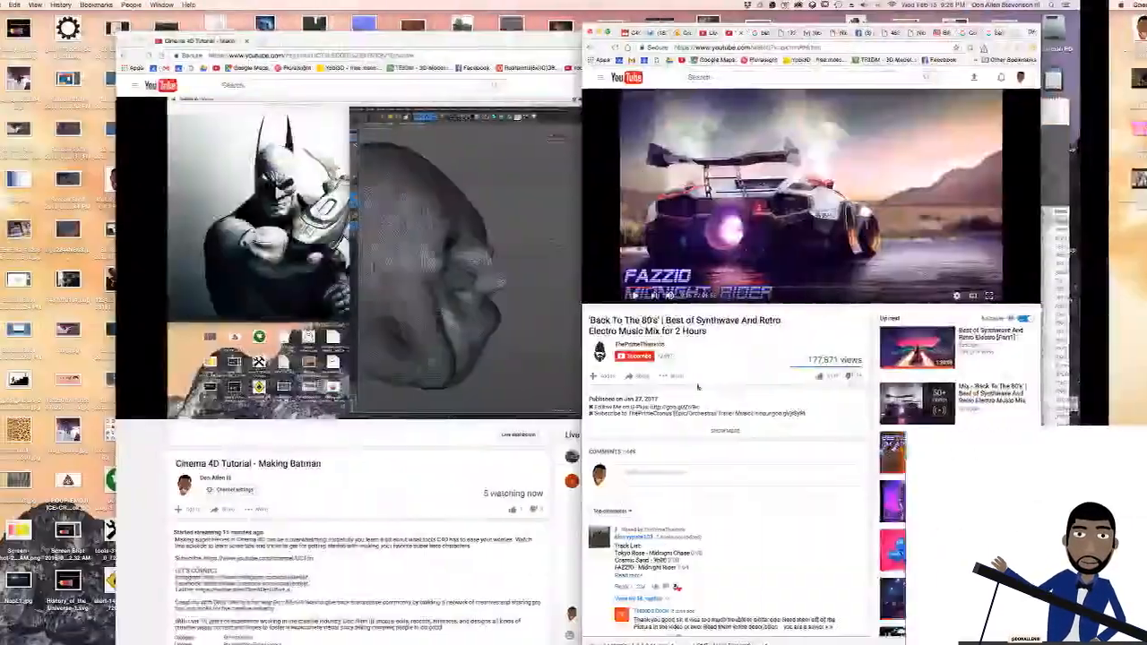
click(236, 449)
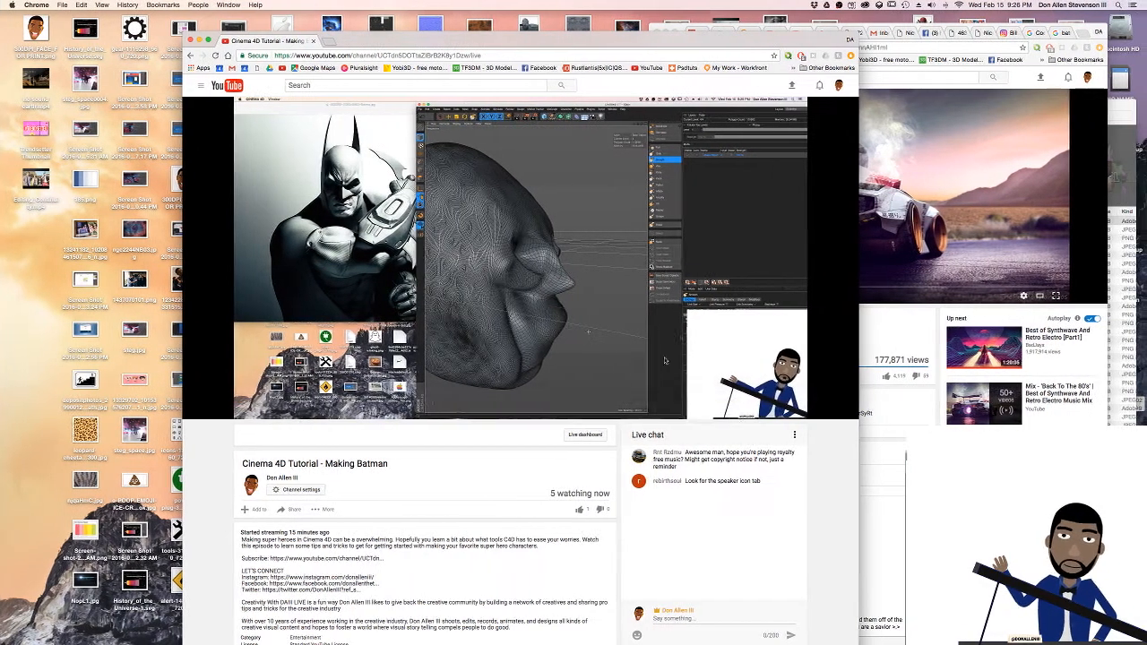
key(ctrl+Left)
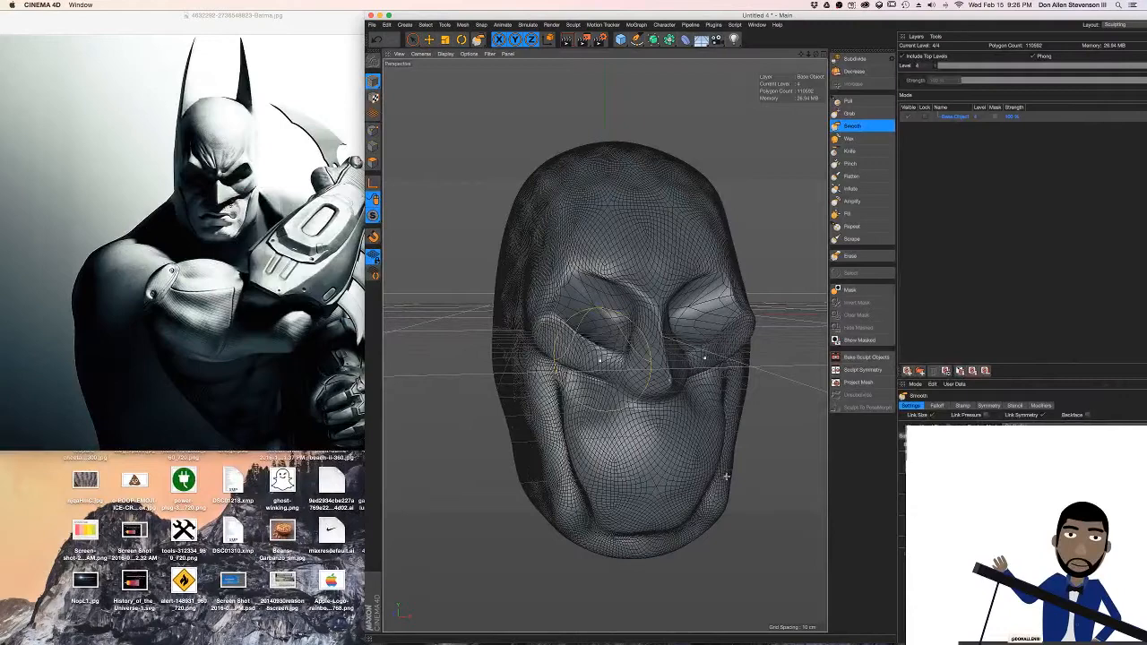
Check the audio mixer in OBS and post "can you hear?" in the YouTube live chat in Chrome
key(super+Tab)
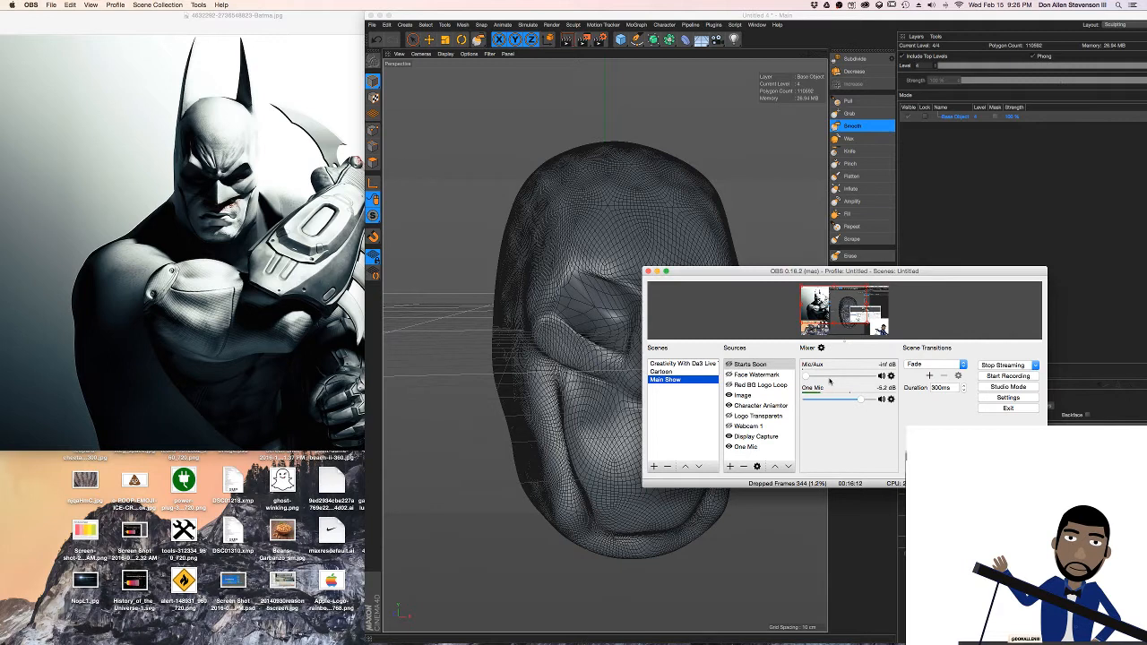
key(ctrl+Right)
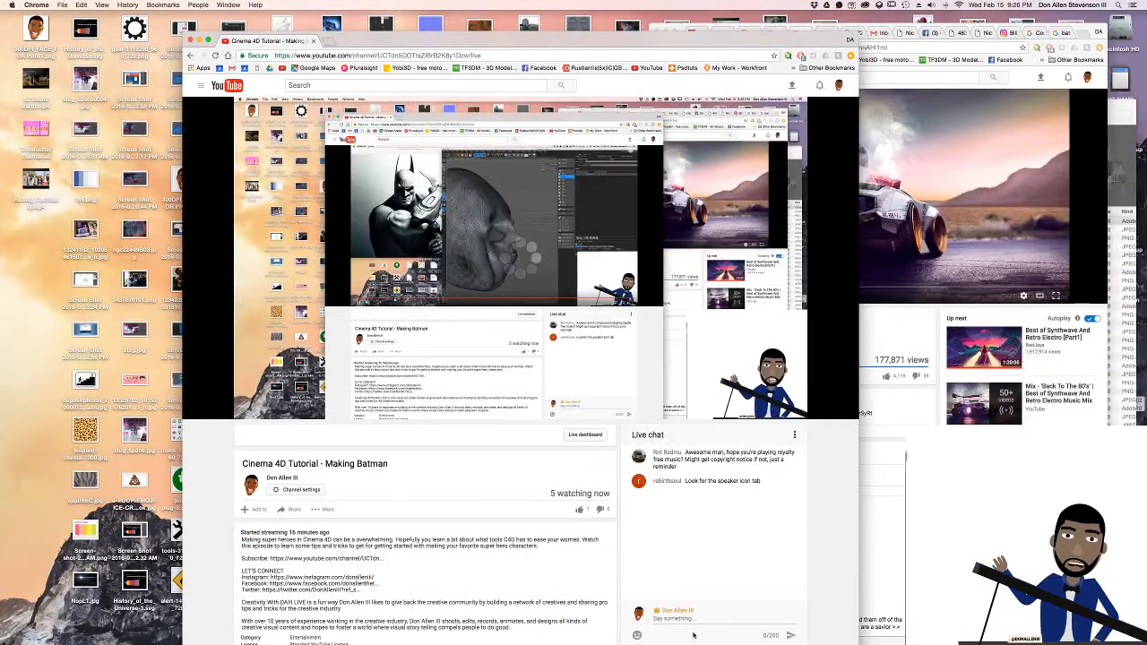
scroll(676, 618, down, 2)
click(674, 529)
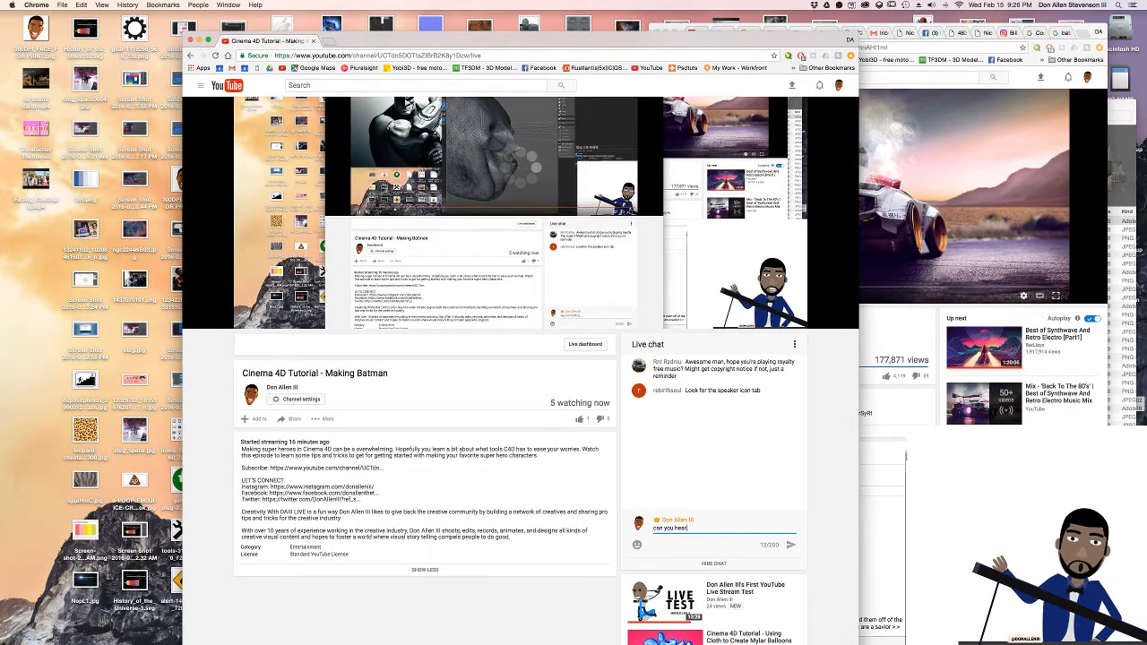
text(can you hear?)
key(Return)
Move the OBS window off the sculpt to the area below the Batman reference image and return to Cinema 4D
key(ctrl+Left)
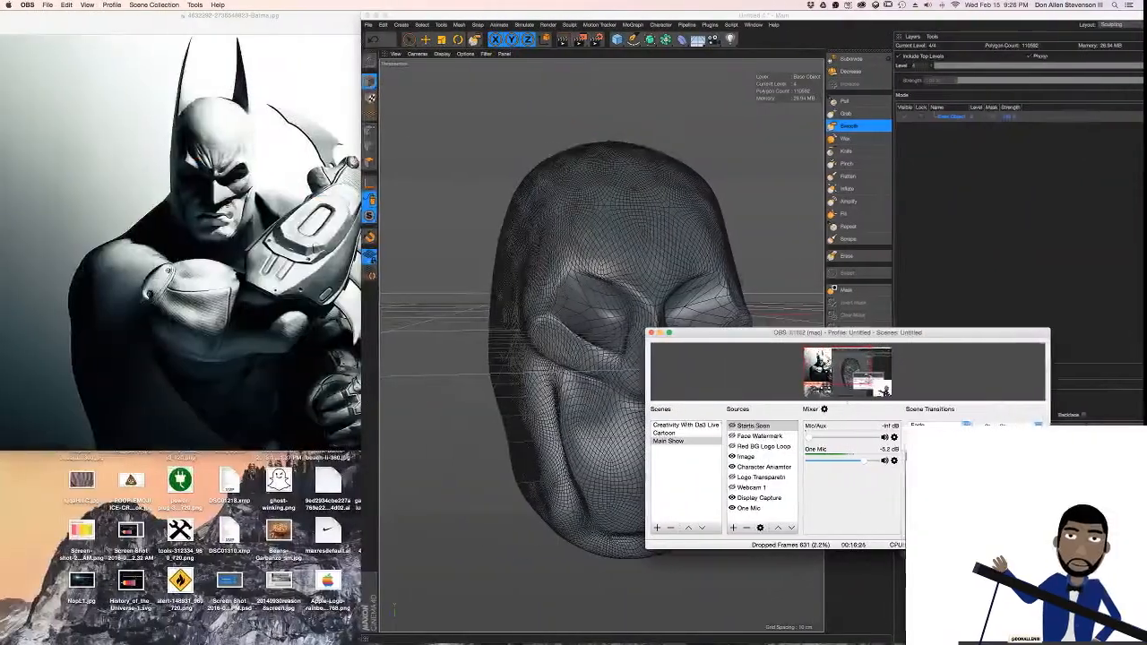
drag(724, 338, 24, 476)
click(913, 272)
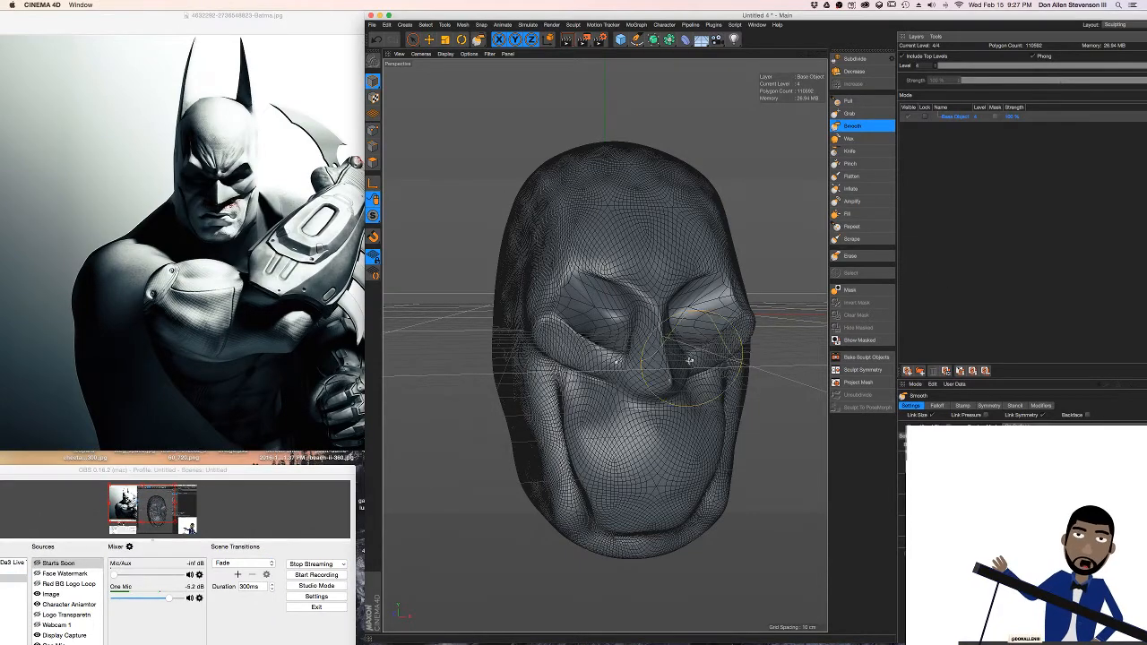
Flatten the temples and outer sides of the face symmetrically with the Flatten brush
mouse_move(689, 333)
alt+mouse_down()
mouse_move(591, 318)
mouse_move(687, 355)
mouse_move(569, 466)
alt+mouse_up()
mouse_move(593, 430)
mouse_down()
mouse_move(535, 438)
mouse_move(566, 474)
mouse_move(550, 418)
mouse_move(619, 439)
mouse_move(576, 429)
mouse_up()
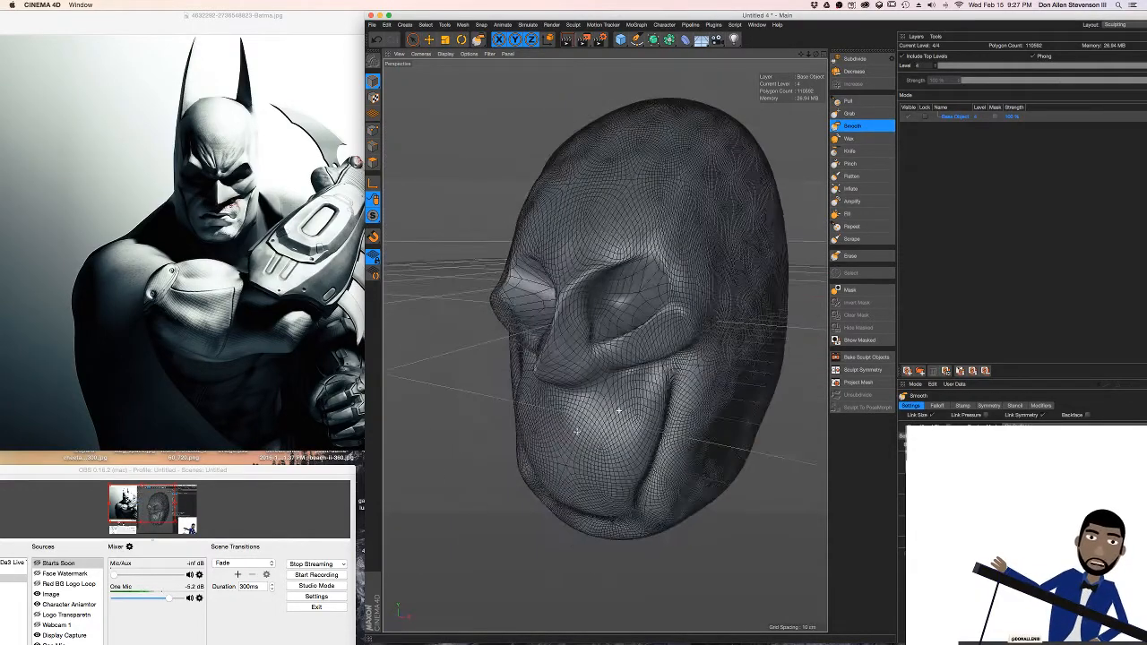
click(851, 176)
mouse_move(663, 264)
alt+mouse_down()
mouse_move(720, 268)
mouse_move(688, 262)
alt+mouse_up()
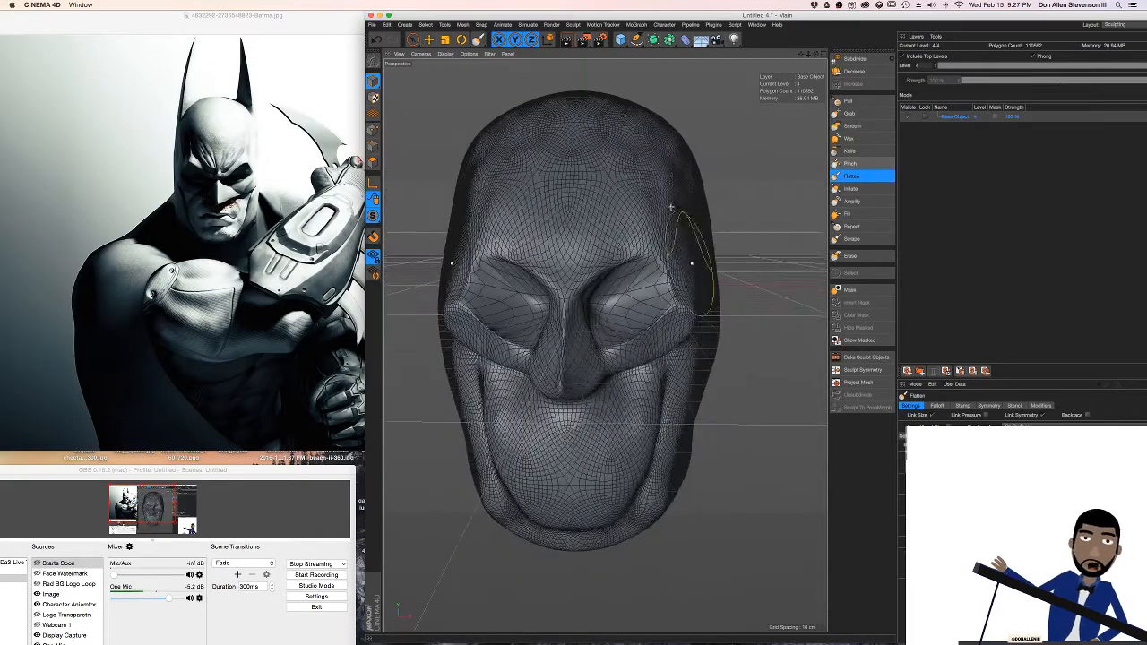
mouse_move(675, 215)
alt+mouse_down()
mouse_move(642, 221)
mouse_move(682, 232)
mouse_move(691, 190)
mouse_move(726, 328)
alt+mouse_up()
alt+drag(668, 460, 666, 394)
mouse_move(659, 455)
alt+mouse_down()
mouse_move(648, 364)
mouse_move(693, 380)
mouse_move(552, 398)
alt+mouse_up()
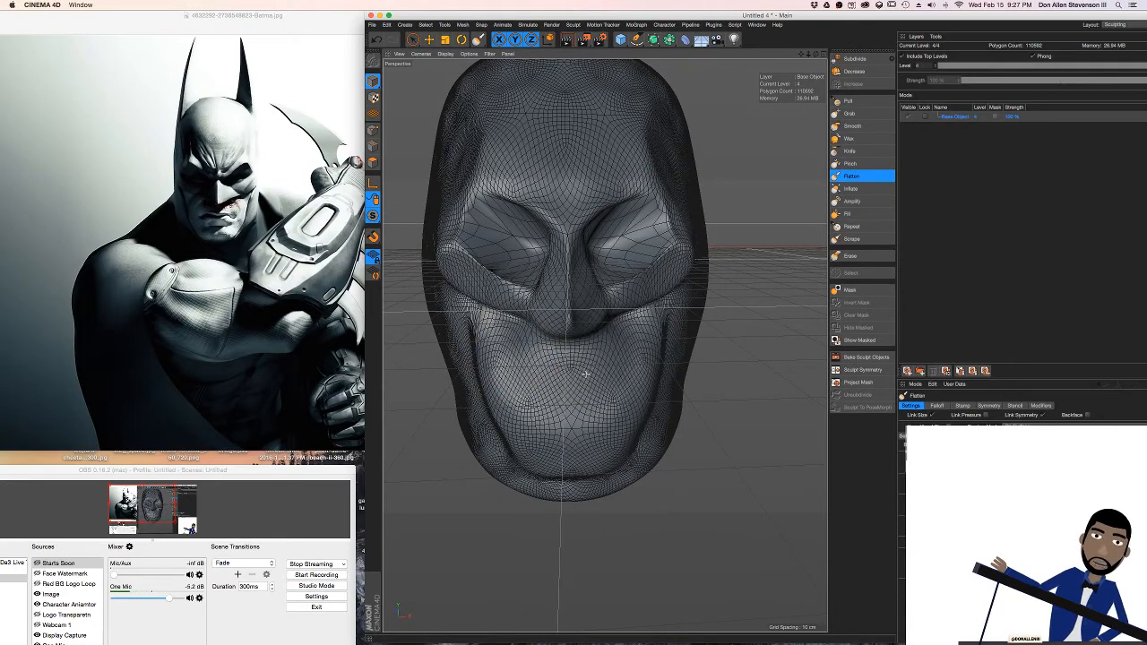
mouse_move(501, 434)
alt+mouse_down()
mouse_move(634, 363)
mouse_move(595, 376)
mouse_move(600, 314)
mouse_move(625, 294)
mouse_move(634, 306)
alt+mouse_up()
Lower the brow ridges over the eyes into an angry slant with the Grab brush
click(849, 113)
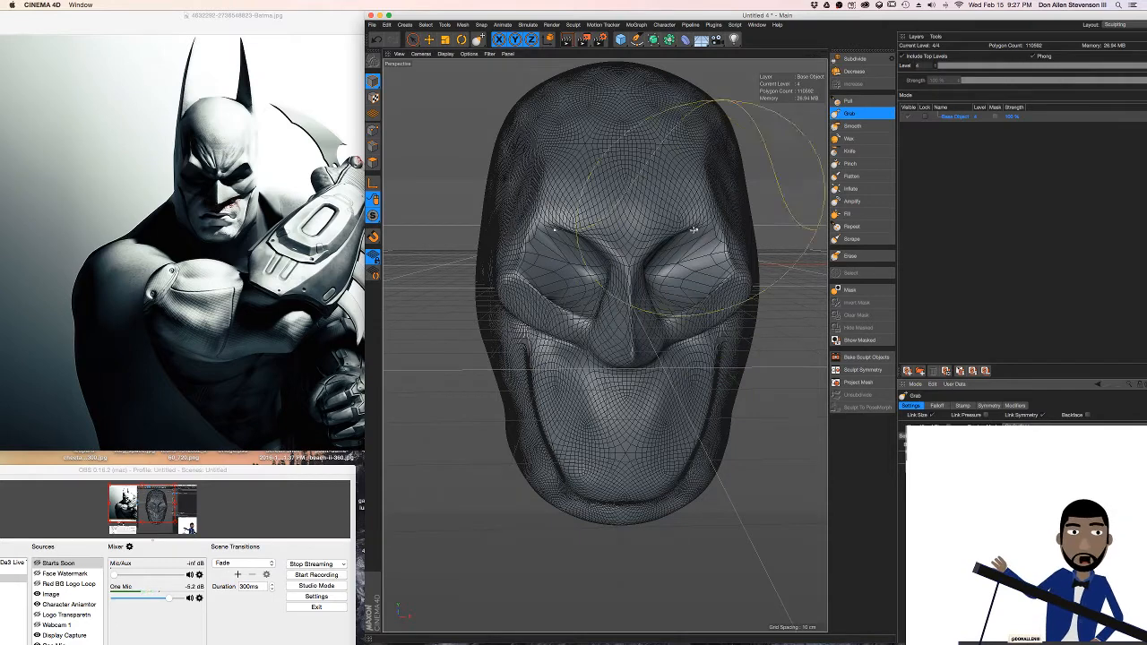
mouse_move(688, 232)
mouse_down()
mouse_move(694, 311)
mouse_move(673, 289)
mouse_up()
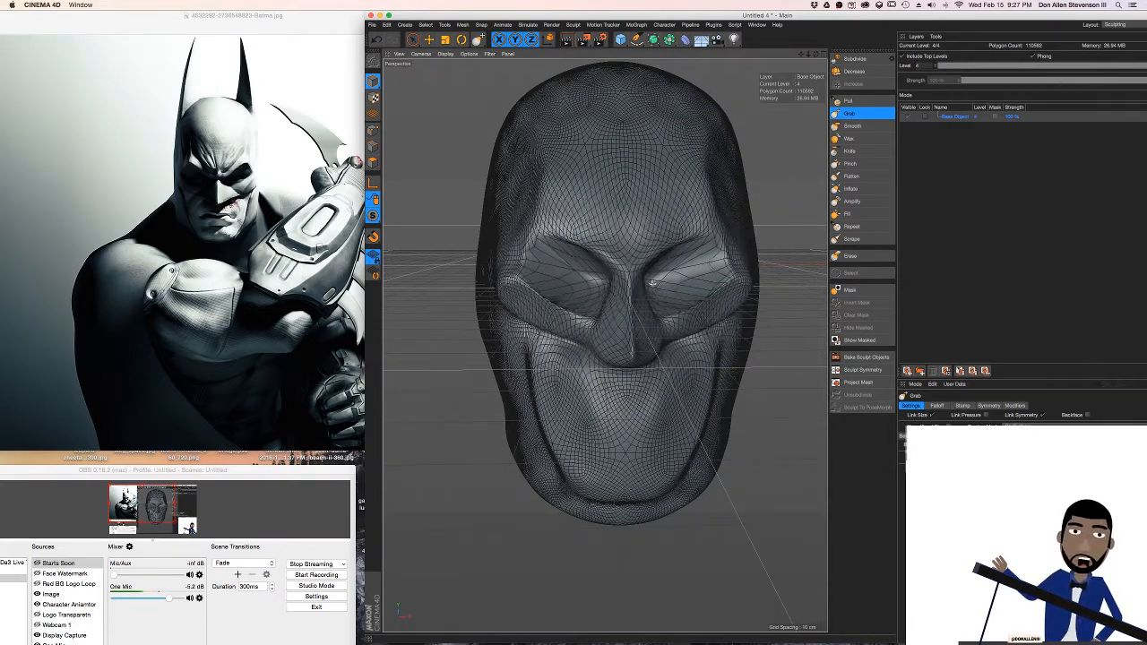
drag(578, 241, 568, 223)
mouse_move(746, 284)
mouse_down()
mouse_move(733, 247)
mouse_move(713, 257)
mouse_move(726, 260)
mouse_move(676, 233)
mouse_move(678, 250)
mouse_move(707, 251)
mouse_up()
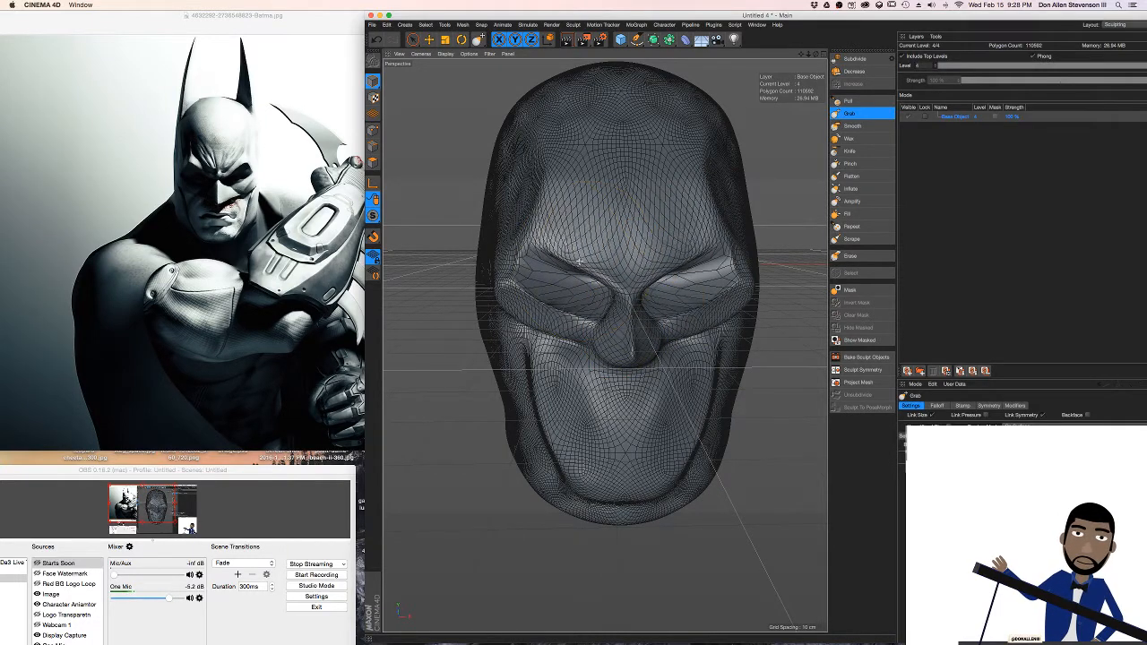
drag(572, 245, 574, 256)
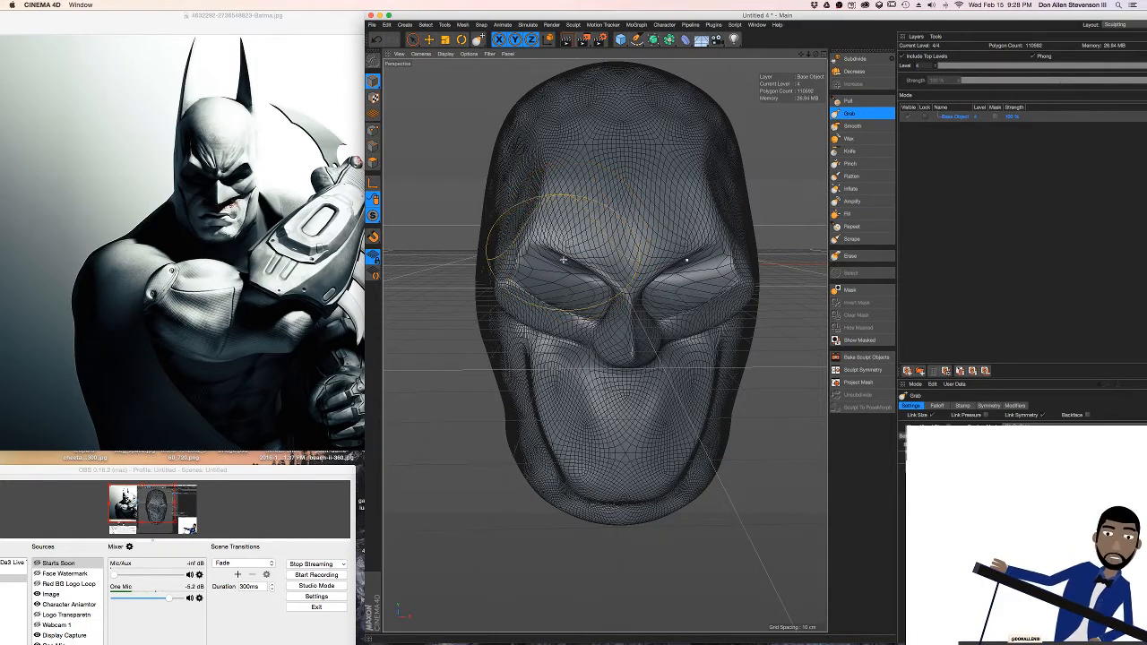
drag(540, 262, 518, 244)
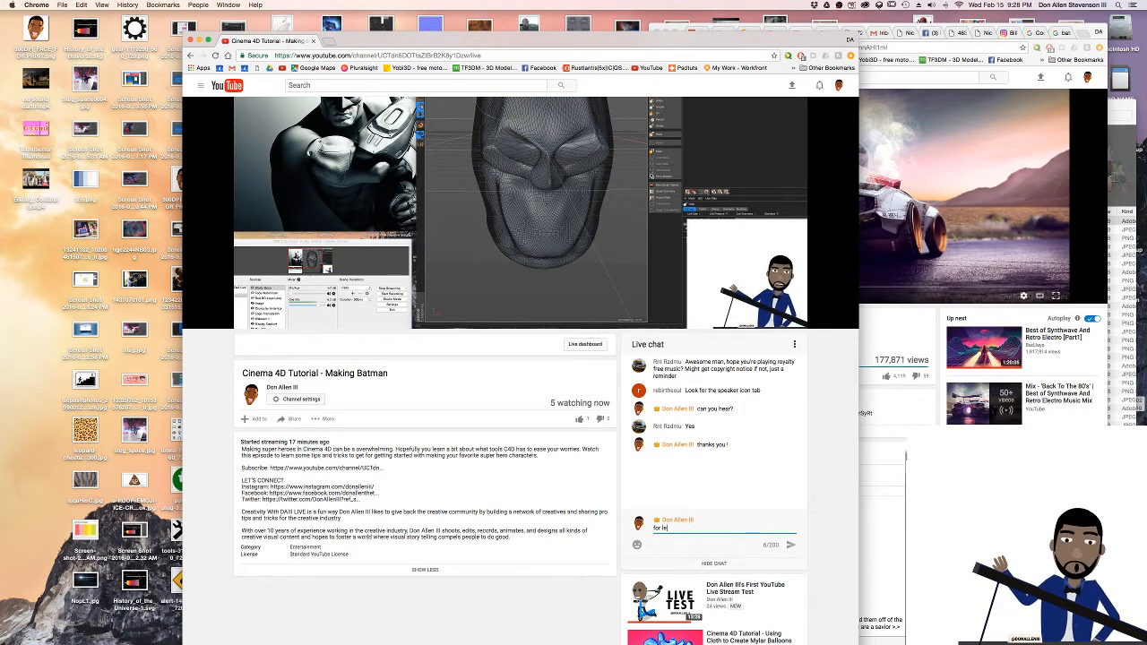
Post "for lettin gme knwo" in the YouTube live chat and return to Cinema 4D
text(now)
key(Return)
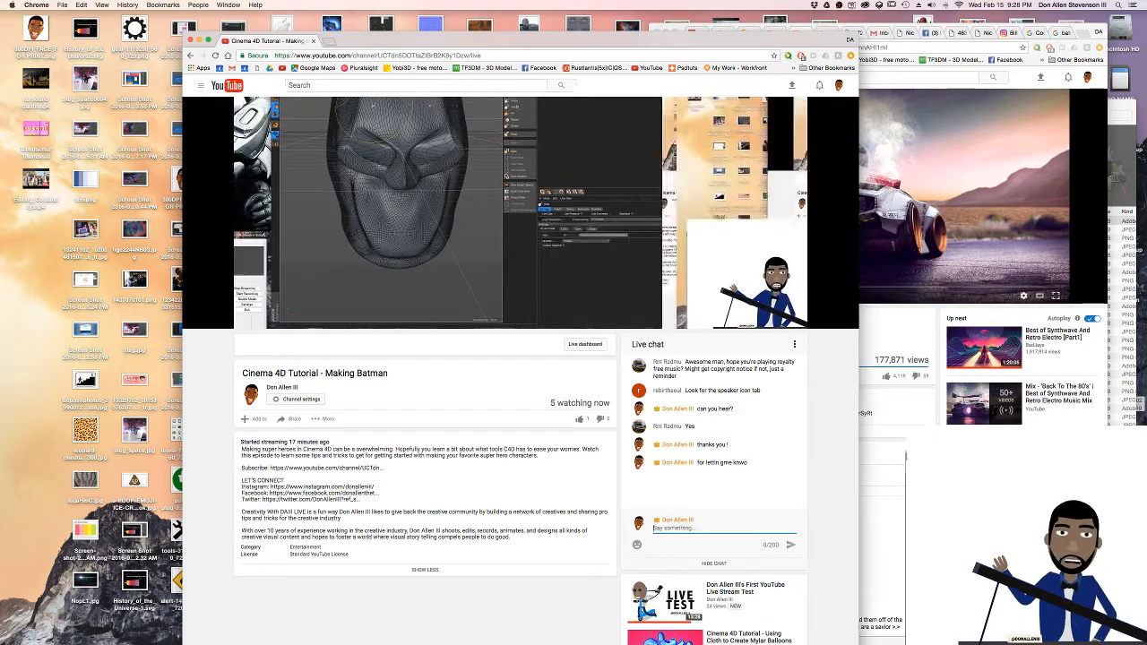
key(super+Tab)
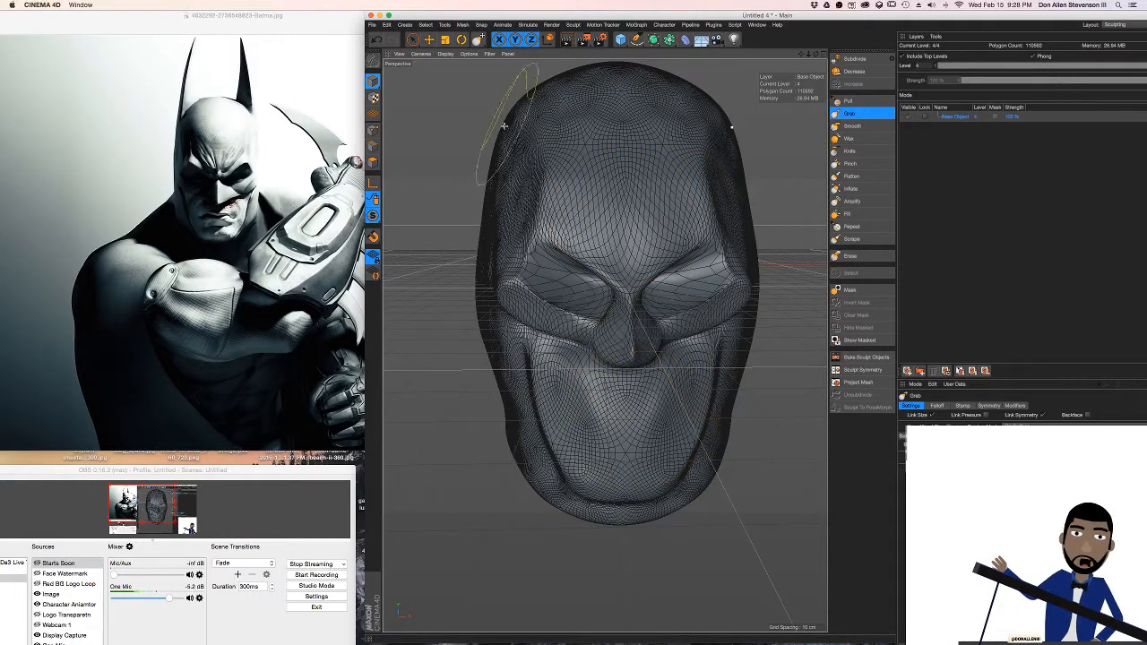
Carve the mouth line and upper lip outline with the Knife brush, undoing the crease stroke on the cheeks
click(851, 150)
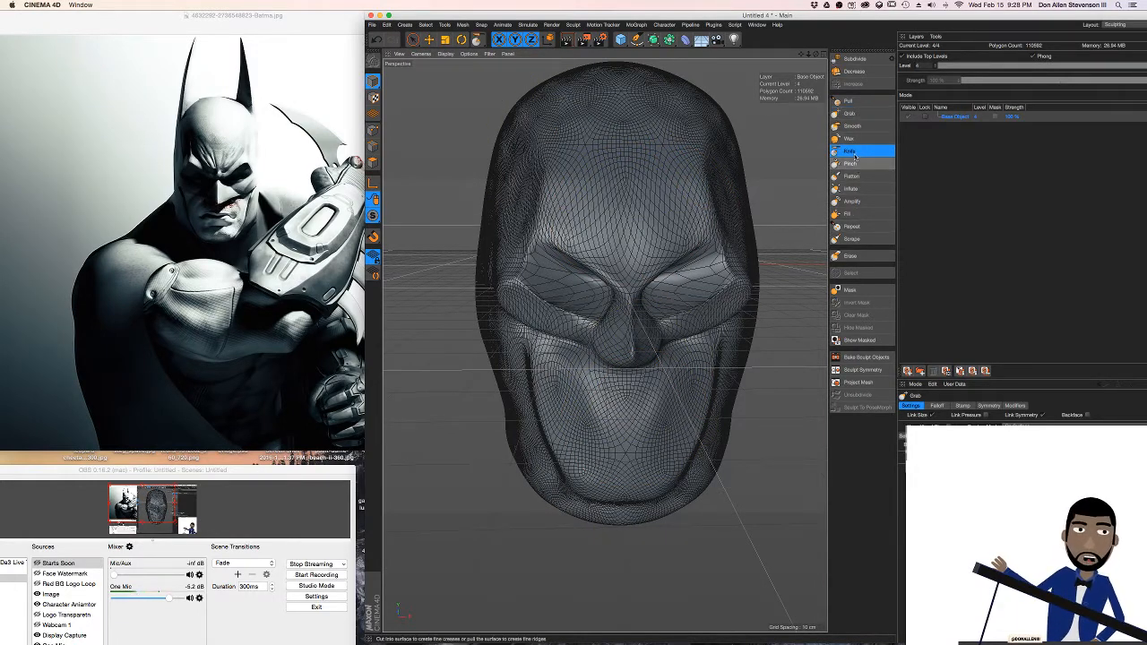
drag(581, 432, 632, 431)
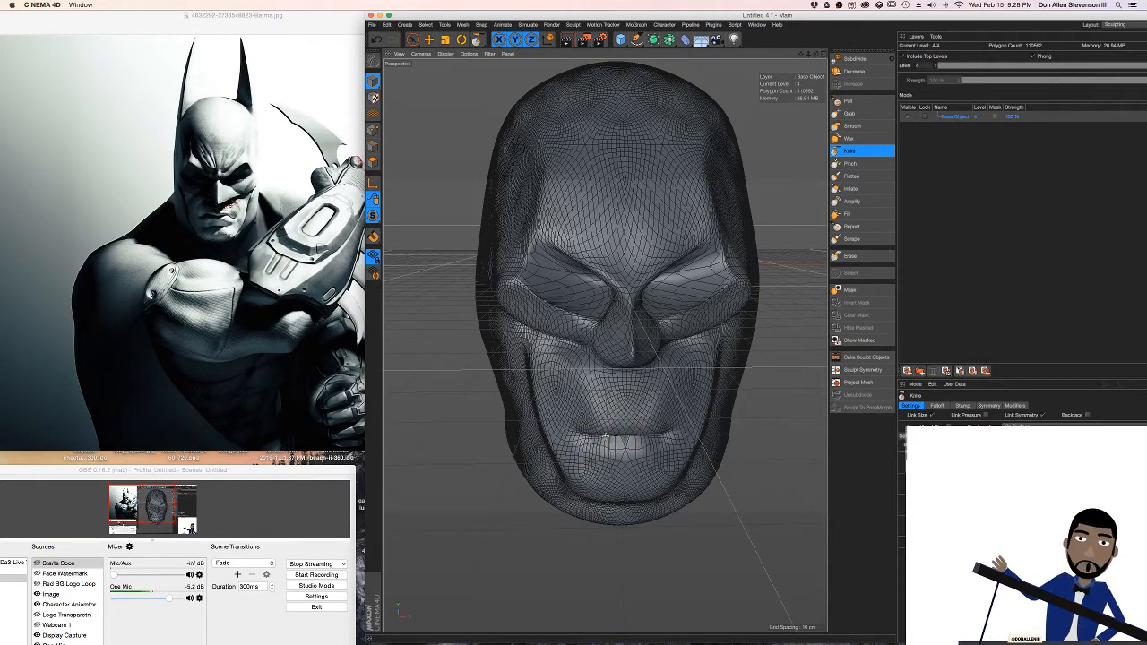
drag(582, 418, 617, 412)
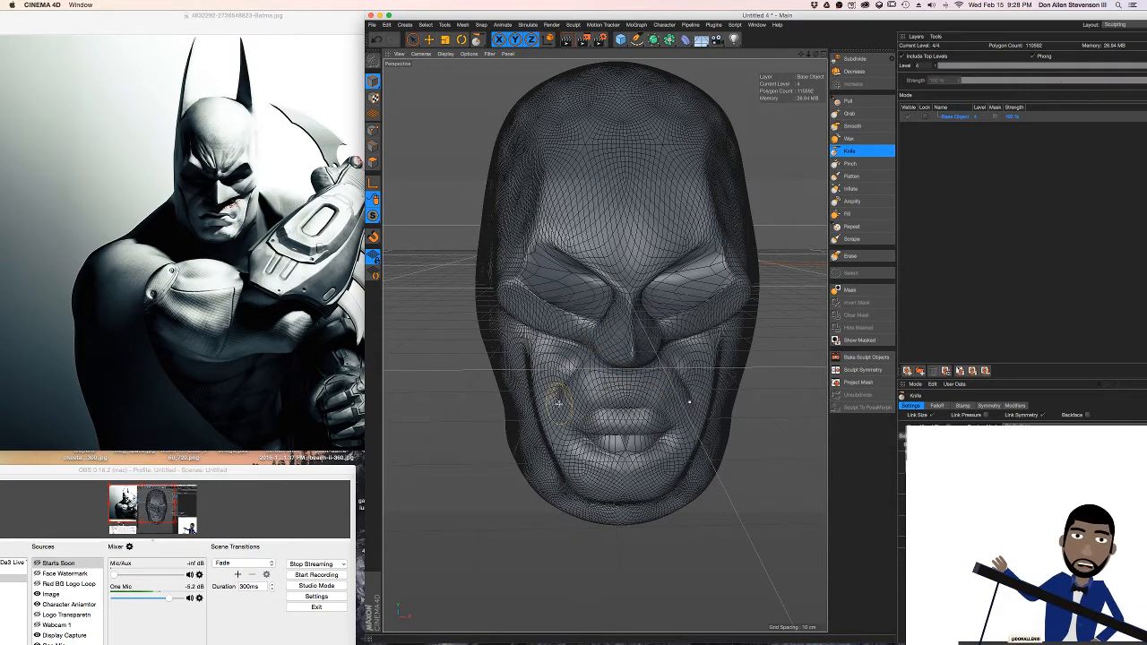
key(super+z)
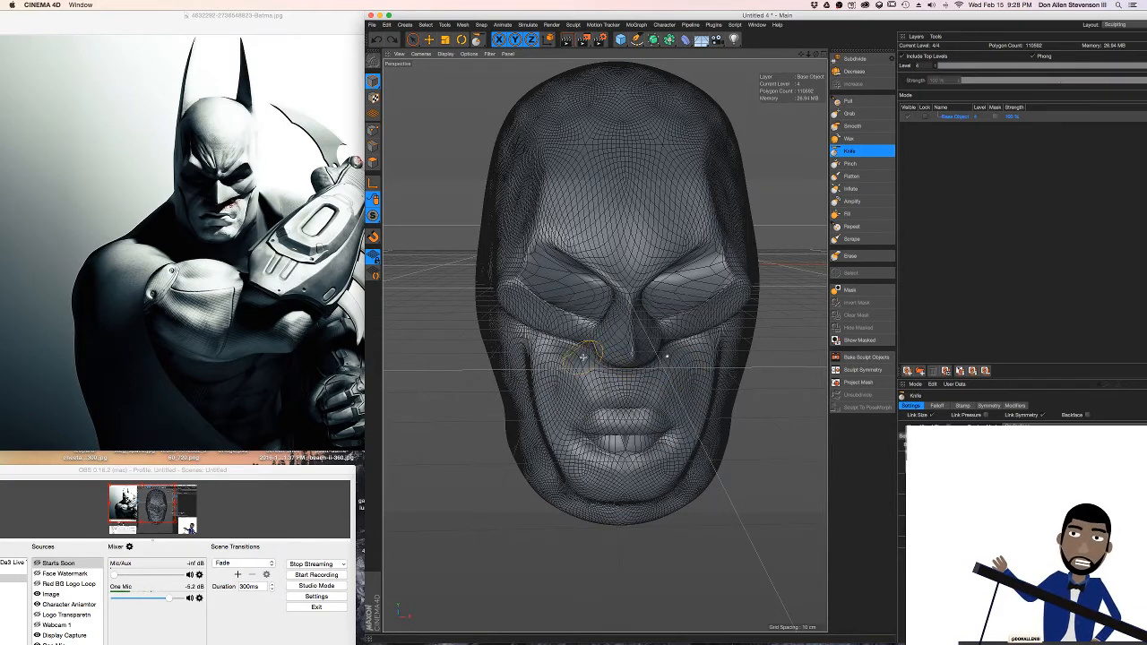
Build up the upper lip, chin and area around the mouth with the Pull brush, undoing the last stroke beside the mouth
mouse_move(598, 348)
alt+mouse_down()
mouse_move(705, 331)
mouse_move(618, 344)
mouse_move(628, 375)
mouse_move(735, 385)
mouse_move(482, 374)
mouse_move(725, 374)
mouse_move(594, 377)
mouse_move(630, 394)
alt+mouse_up()
click(848, 100)
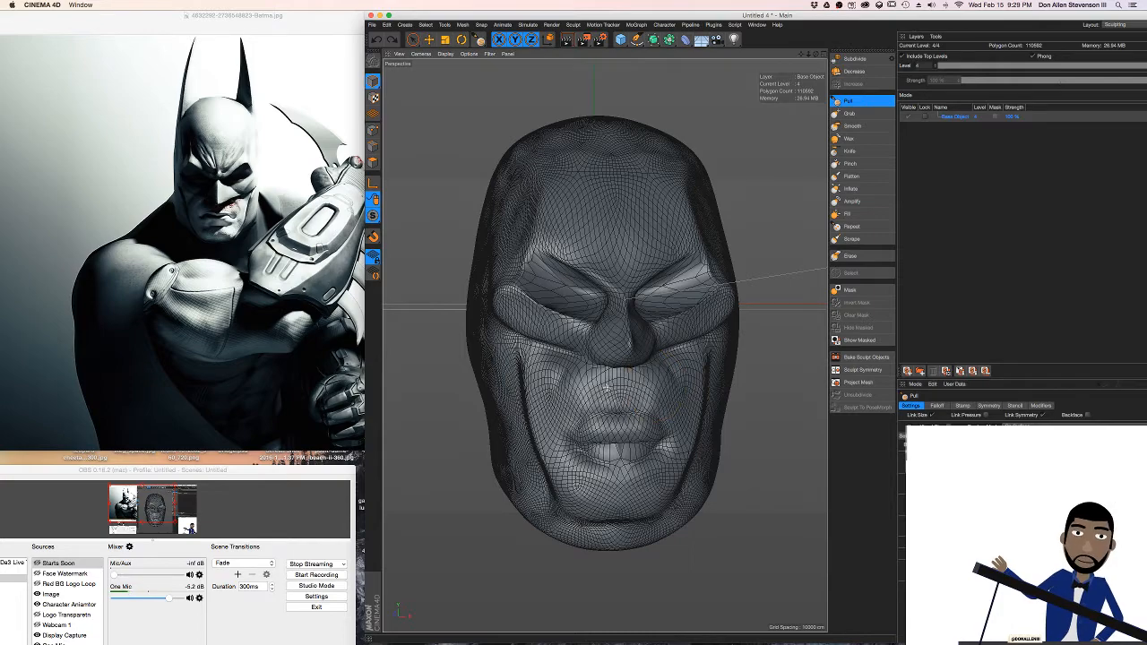
mouse_move(649, 353)
alt+mouse_down()
mouse_move(691, 346)
mouse_move(612, 345)
mouse_move(707, 363)
alt+mouse_up()
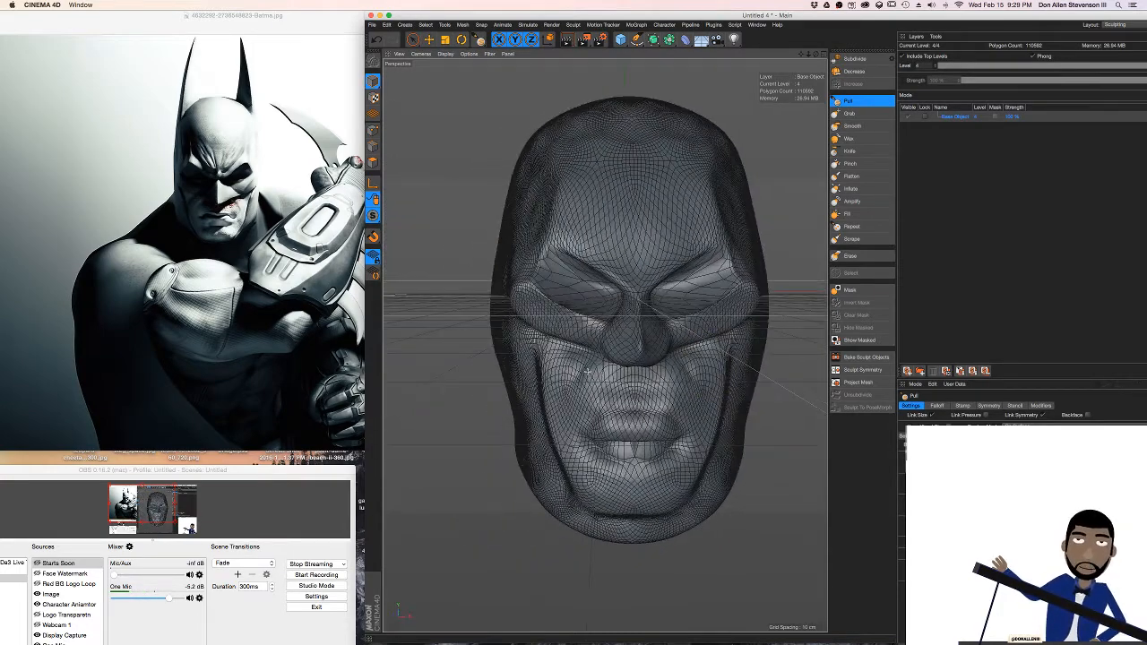
alt+drag(623, 330, 606, 308)
mouse_move(581, 365)
mouse_down()
mouse_move(598, 366)
mouse_move(566, 387)
mouse_move(591, 497)
mouse_move(701, 410)
mouse_move(668, 478)
mouse_up()
mouse_move(684, 371)
alt+mouse_down()
mouse_move(630, 370)
mouse_move(704, 361)
alt+mouse_up()
key(super+z)
Reshape the nose tip and bridge from the side and front with the Grab brush
mouse_move(654, 276)
alt+mouse_down()
mouse_move(613, 288)
mouse_move(605, 339)
alt+mouse_up()
scroll(643, 303, up, 1)
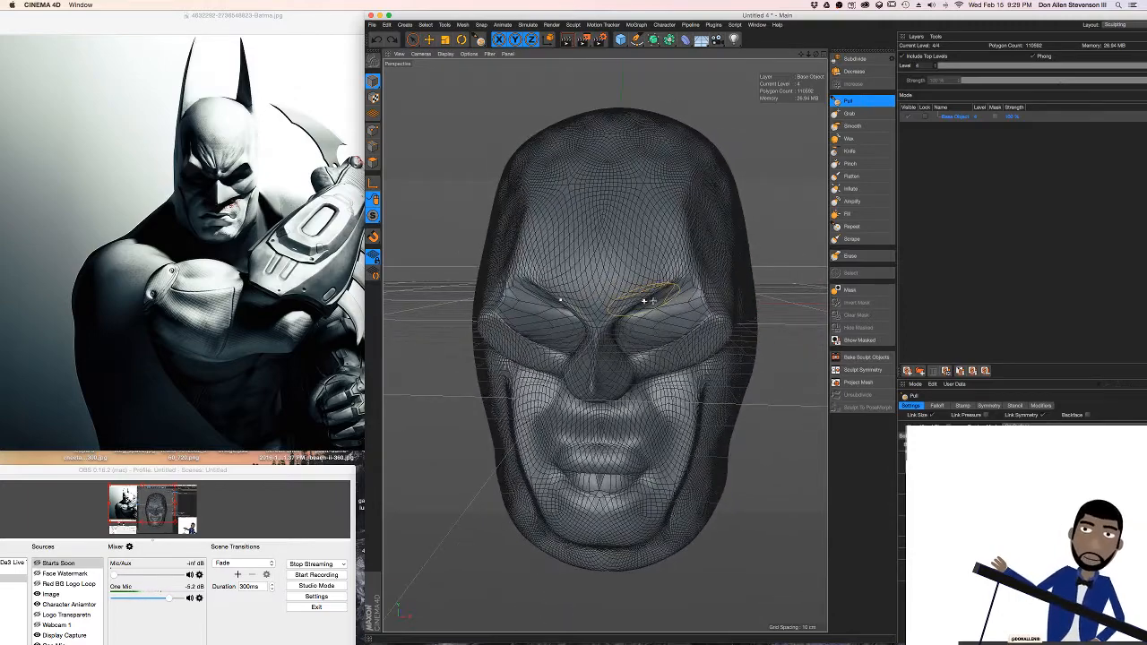
click(848, 114)
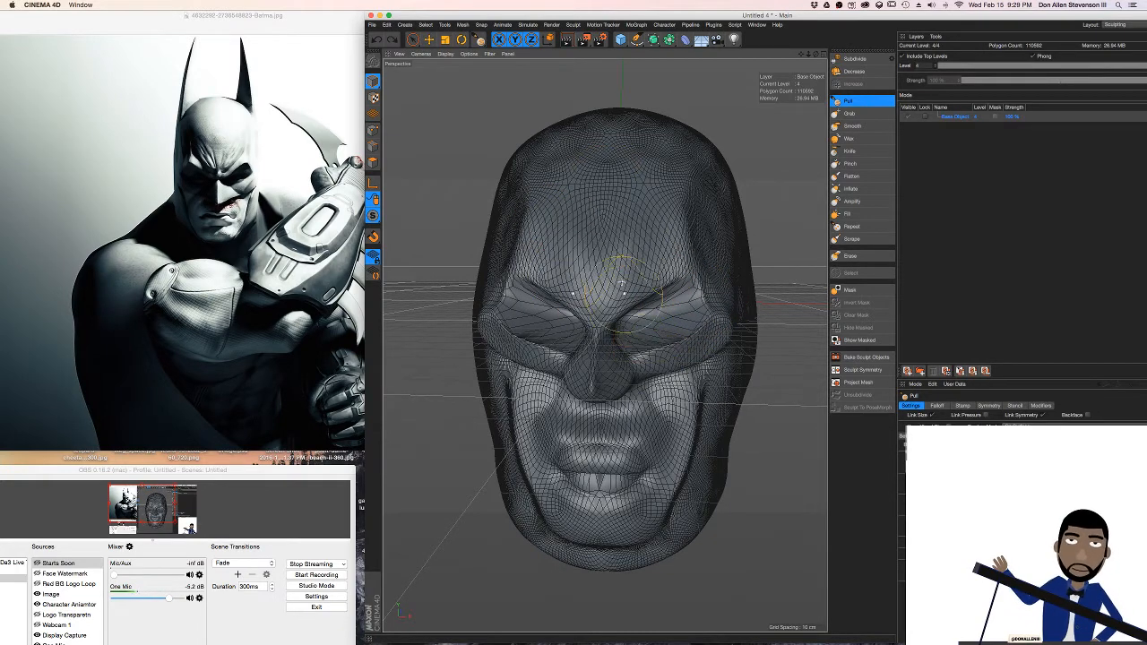
alt+drag(621, 283, 633, 258)
alt+middle_drag(633, 258, 623, 328)
alt+drag(622, 334, 688, 307)
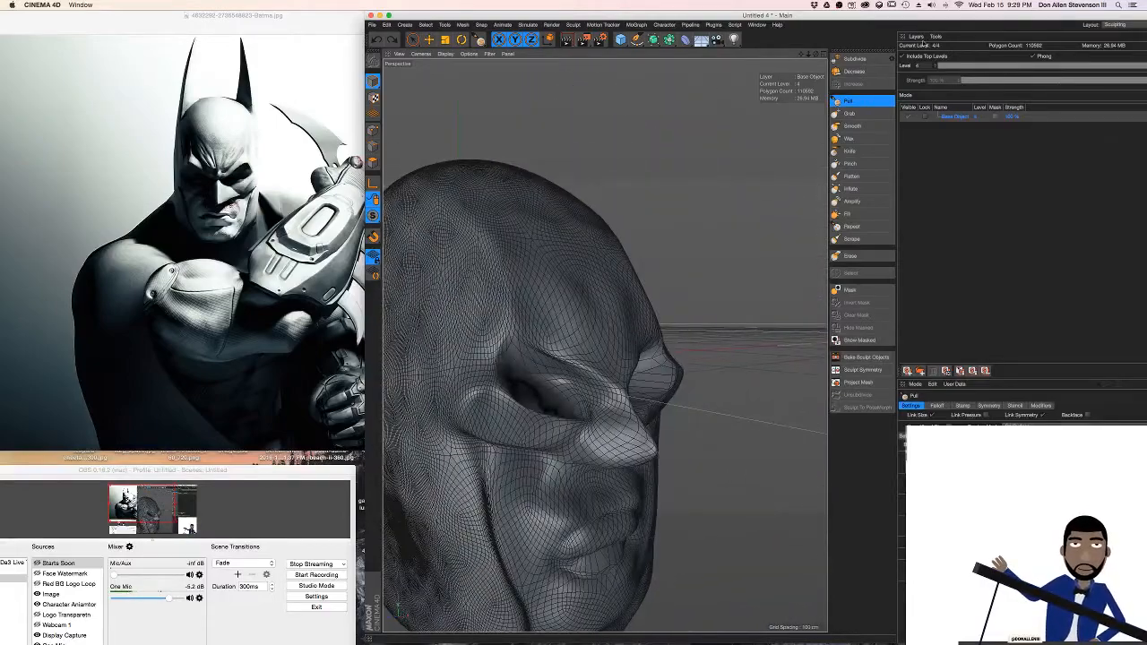
click(853, 177)
mouse_move(568, 437)
alt+mouse_down()
mouse_move(598, 410)
mouse_move(626, 420)
mouse_move(615, 410)
mouse_move(625, 402)
alt+mouse_up()
click(852, 113)
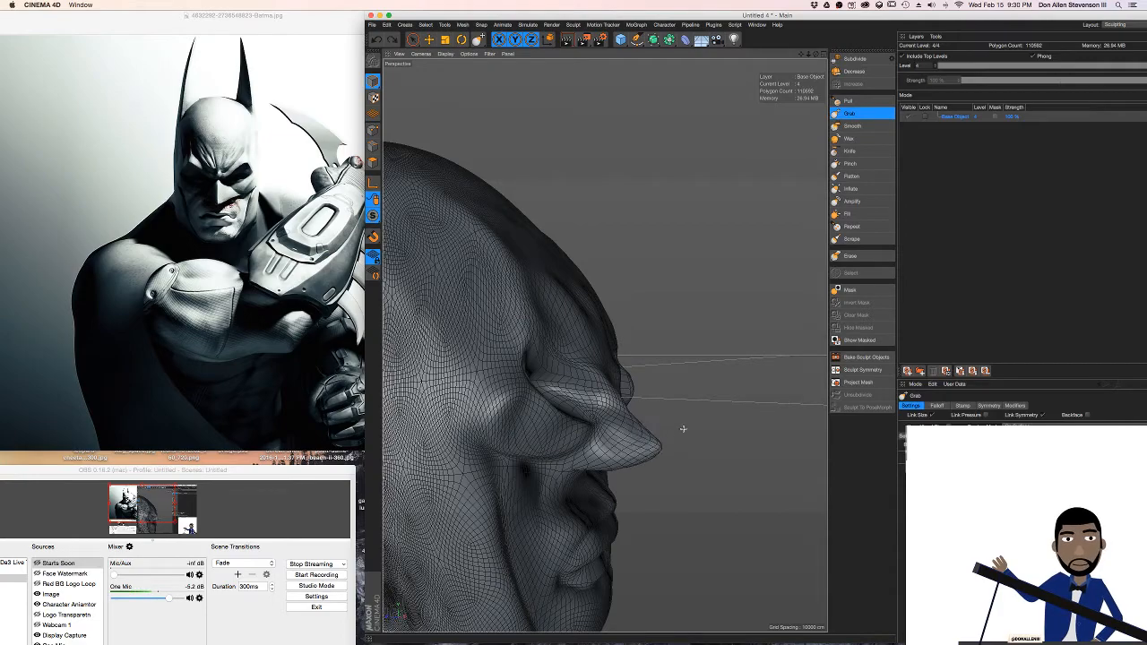
mouse_move(708, 440)
alt+mouse_down()
mouse_move(594, 341)
mouse_move(643, 445)
mouse_move(565, 421)
alt+mouse_up()
alt+right_drag(565, 421, 611, 409)
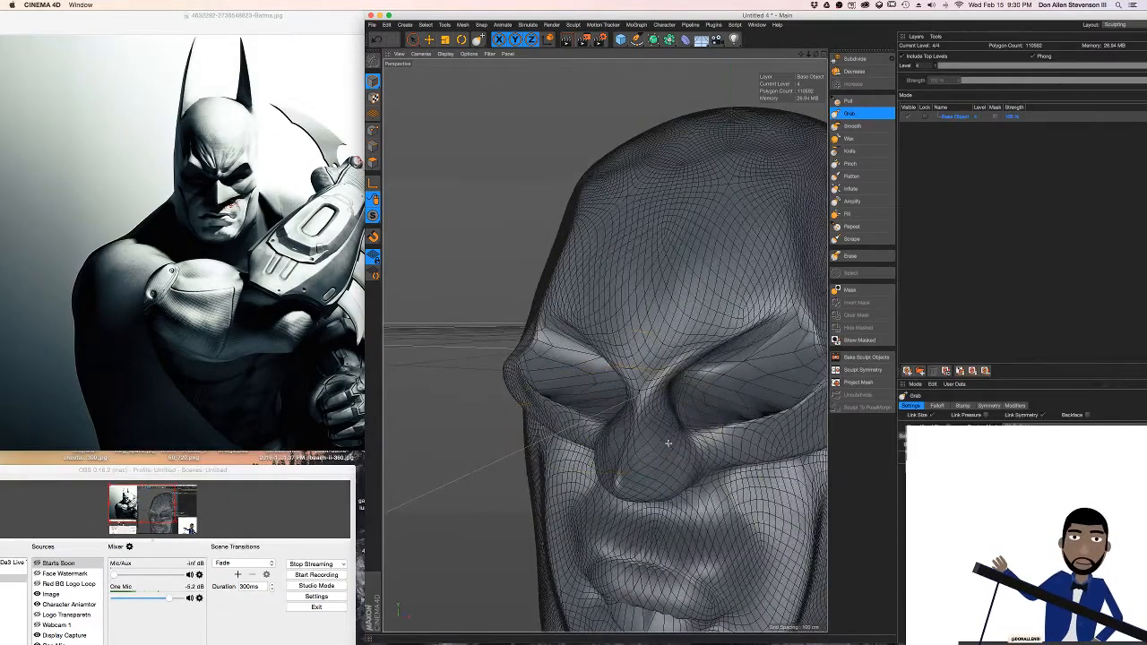
mouse_move(648, 424)
alt+mouse_down()
mouse_move(655, 457)
mouse_move(565, 418)
alt+mouse_up()
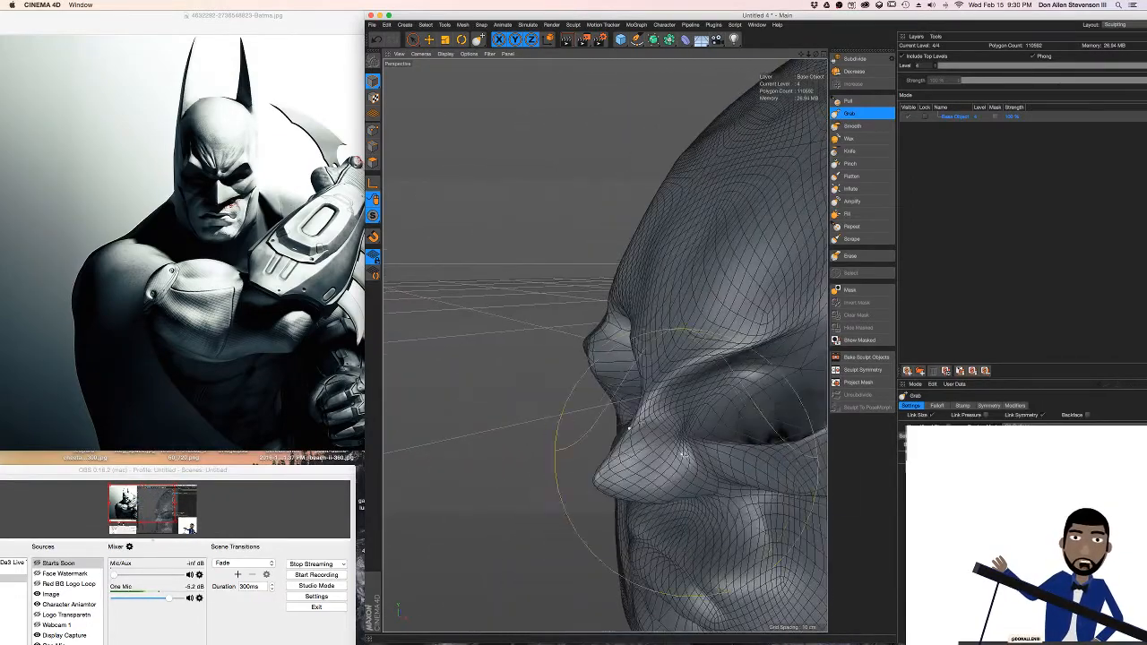
Adjust the sides of the nose and the inner brow and eye socket with the Grab brush
mouse_move(692, 392)
alt+mouse_down()
mouse_move(681, 327)
mouse_move(726, 314)
mouse_move(748, 323)
mouse_move(678, 330)
alt+mouse_up()
alt+right_drag(677, 329, 584, 319)
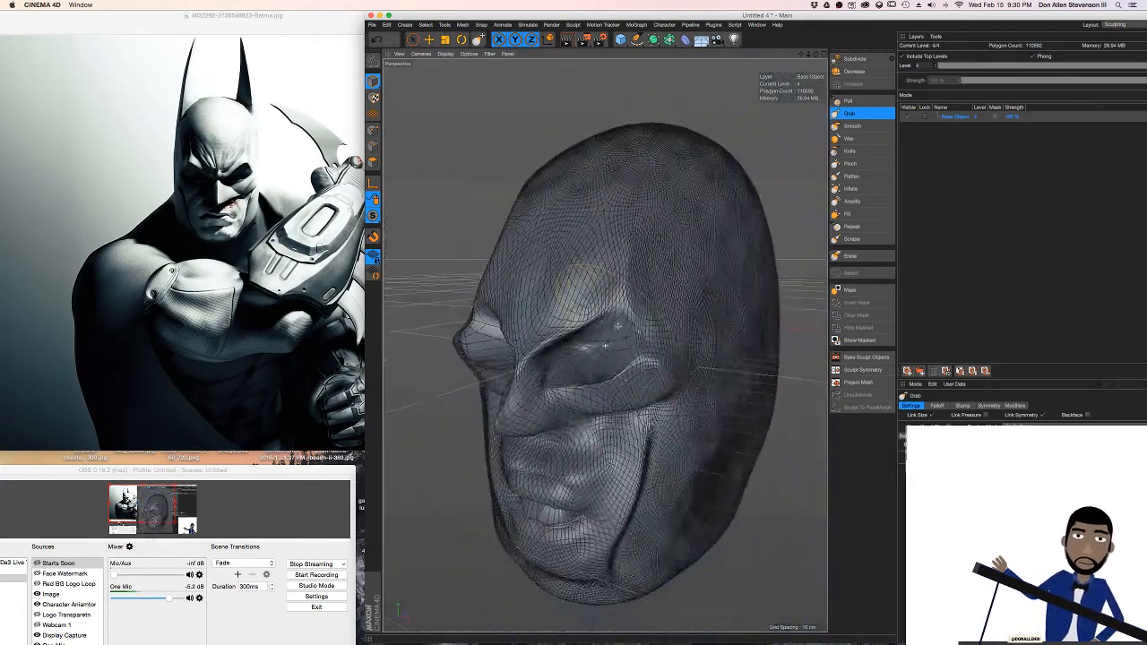
mouse_move(582, 316)
alt+mouse_down()
mouse_move(626, 322)
mouse_move(612, 318)
mouse_move(622, 377)
alt+mouse_up()
mouse_move(616, 427)
mouse_down()
mouse_move(634, 421)
mouse_move(512, 401)
mouse_move(556, 408)
mouse_up()
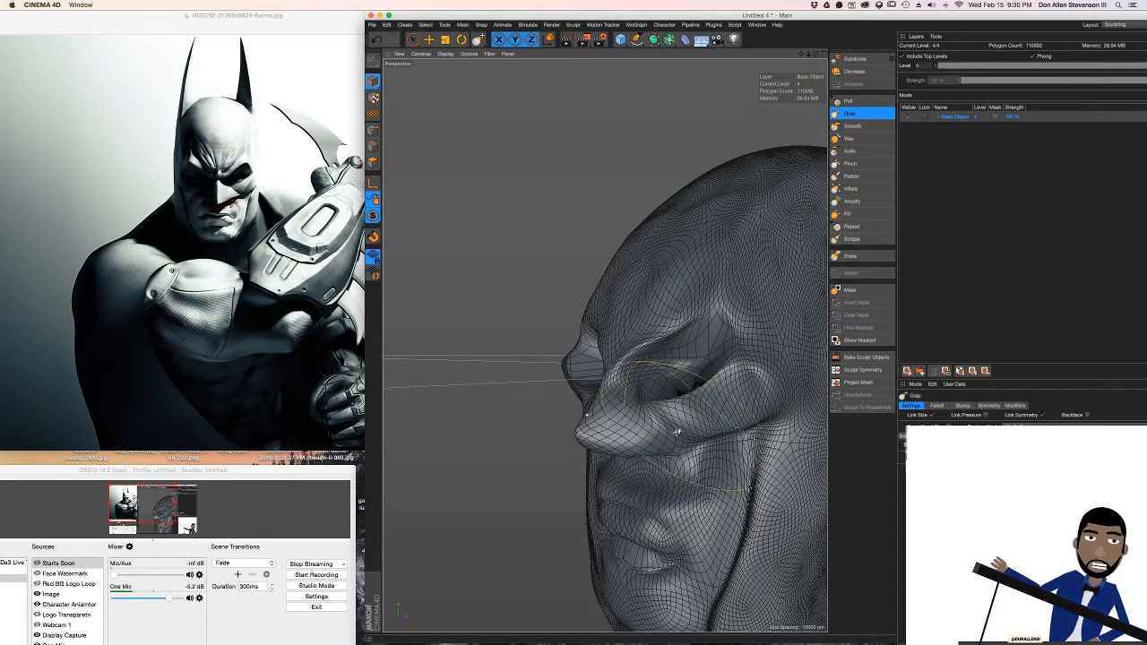
Smooth the cheekbones beside the nose and the outer eye corners with the Smooth brush
click(850, 126)
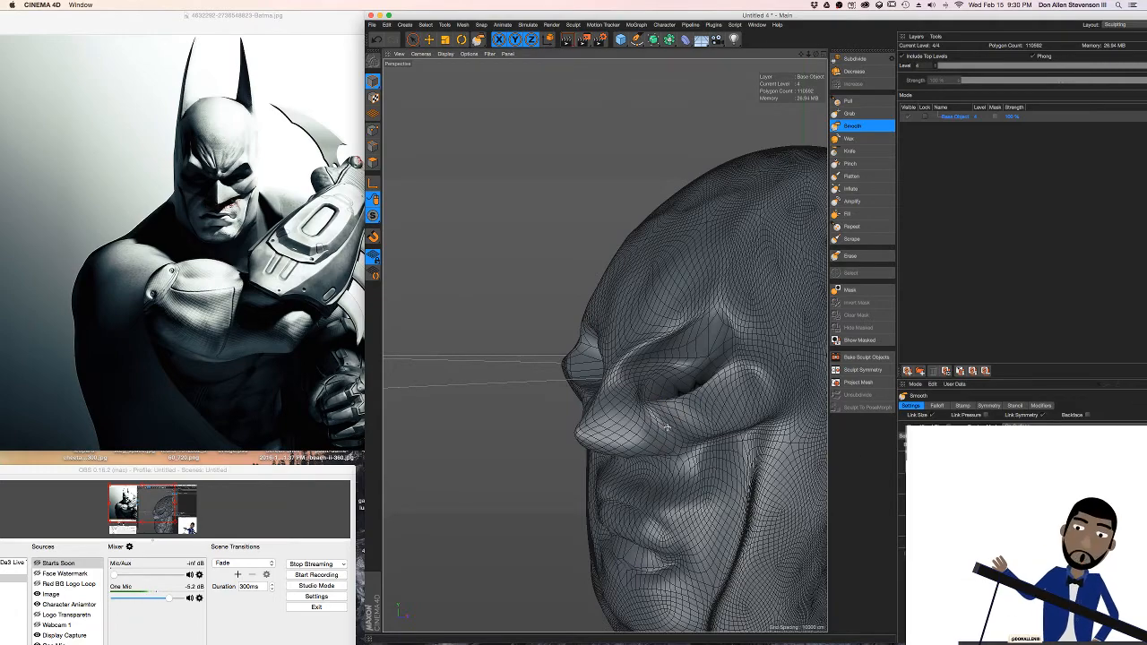
alt+drag(690, 428, 665, 418)
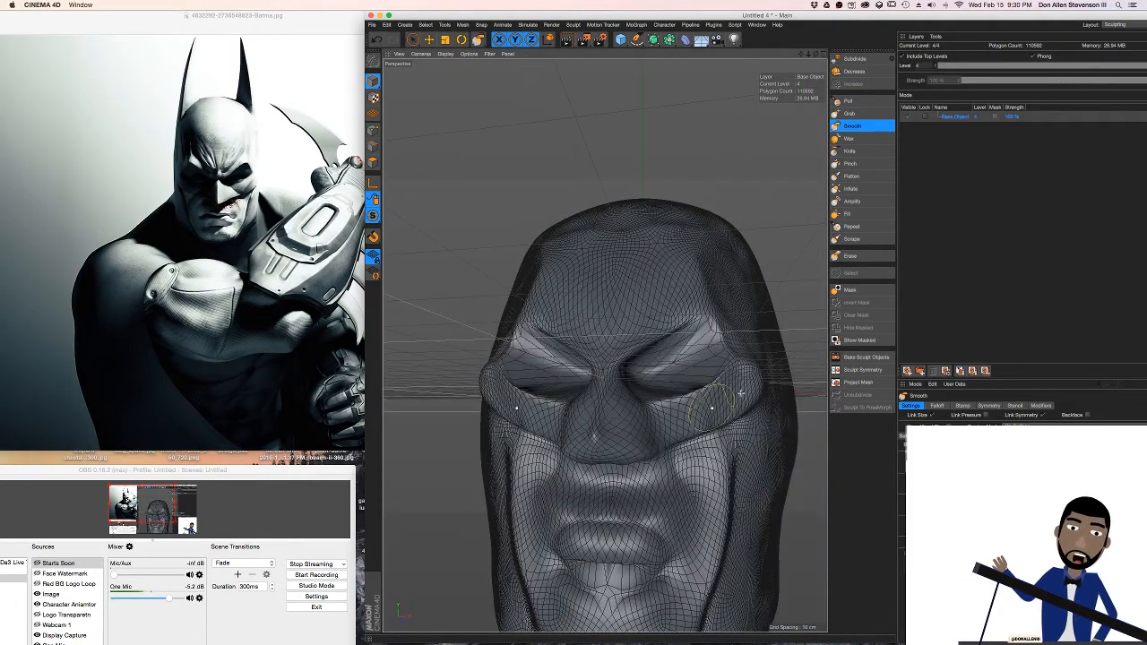
alt+drag(740, 392, 744, 376)
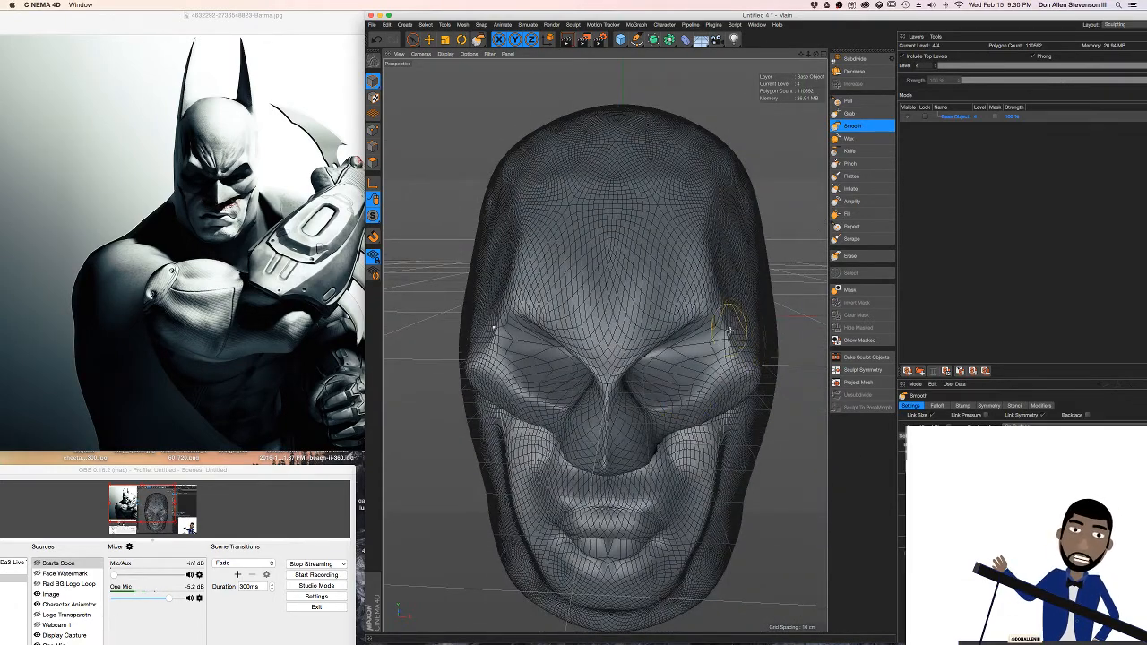
alt+drag(729, 331, 743, 325)
mouse_move(739, 441)
alt+mouse_down()
mouse_move(709, 351)
mouse_move(678, 387)
mouse_move(687, 353)
mouse_move(675, 359)
alt+mouse_up()
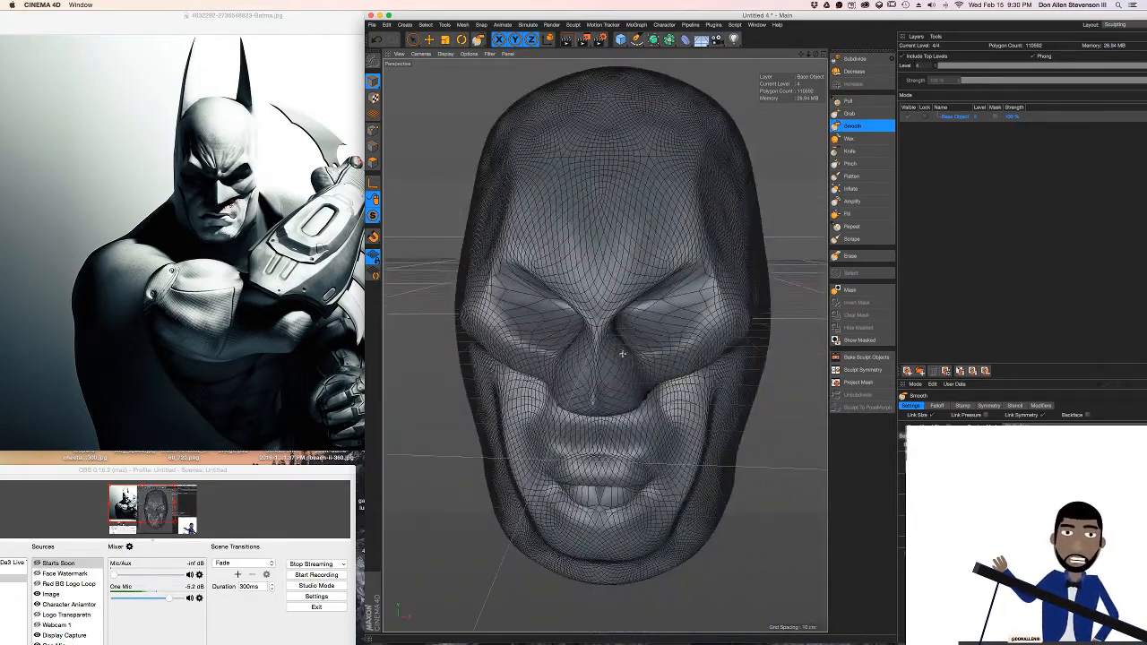
Render a preview of the head in the viewport to check the sculpt's surface without the wireframe
mouse_move(618, 389)
mouse_down()
mouse_move(619, 352)
mouse_move(573, 353)
mouse_move(625, 364)
mouse_move(644, 421)
mouse_move(596, 408)
mouse_move(587, 345)
mouse_move(601, 372)
mouse_move(632, 374)
mouse_move(576, 373)
mouse_up()
key(super+r)
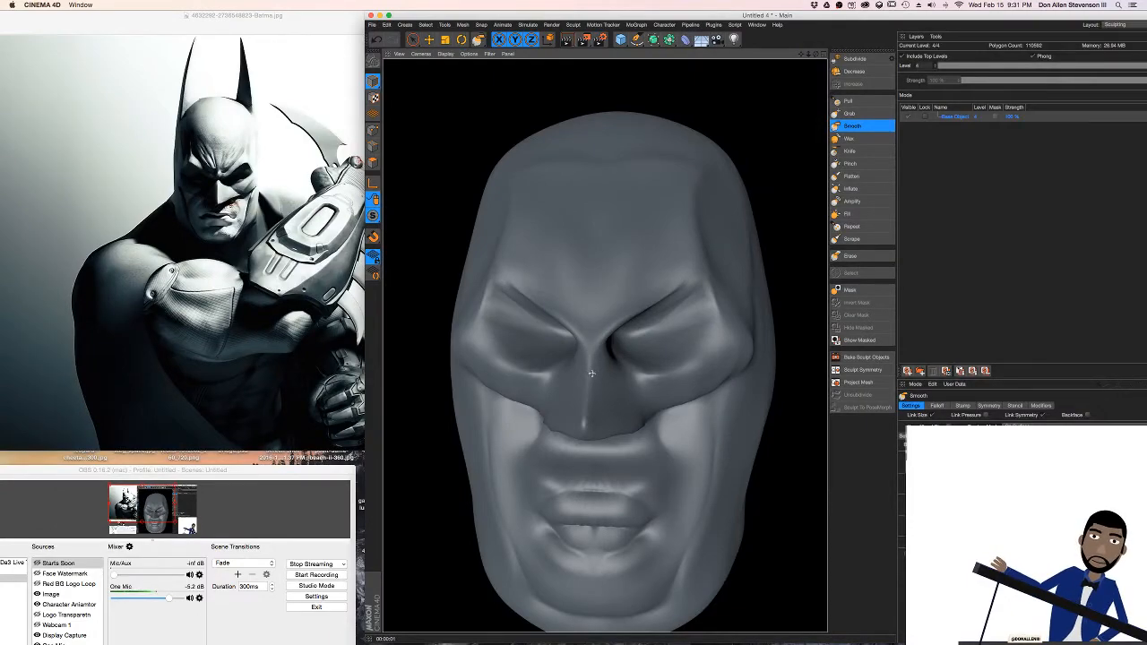
alt+drag(603, 383, 564, 380)
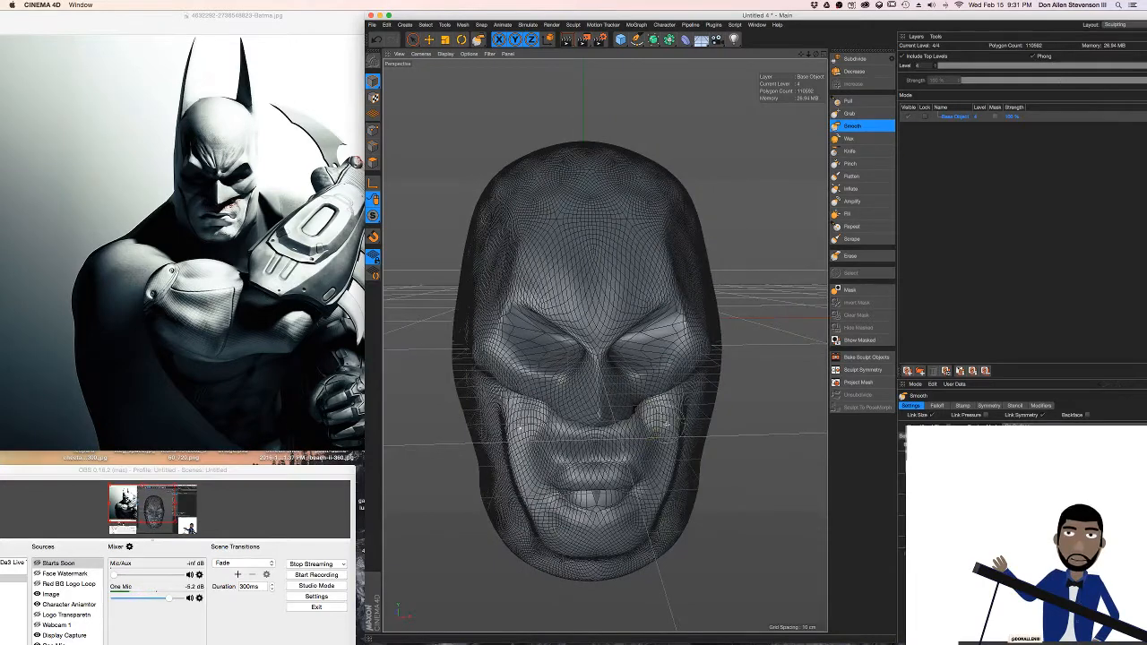
Narrow the jaw and lower cheeks symmetrically with the Grab brush, undoing the first attempt and reshaping them again
click(851, 113)
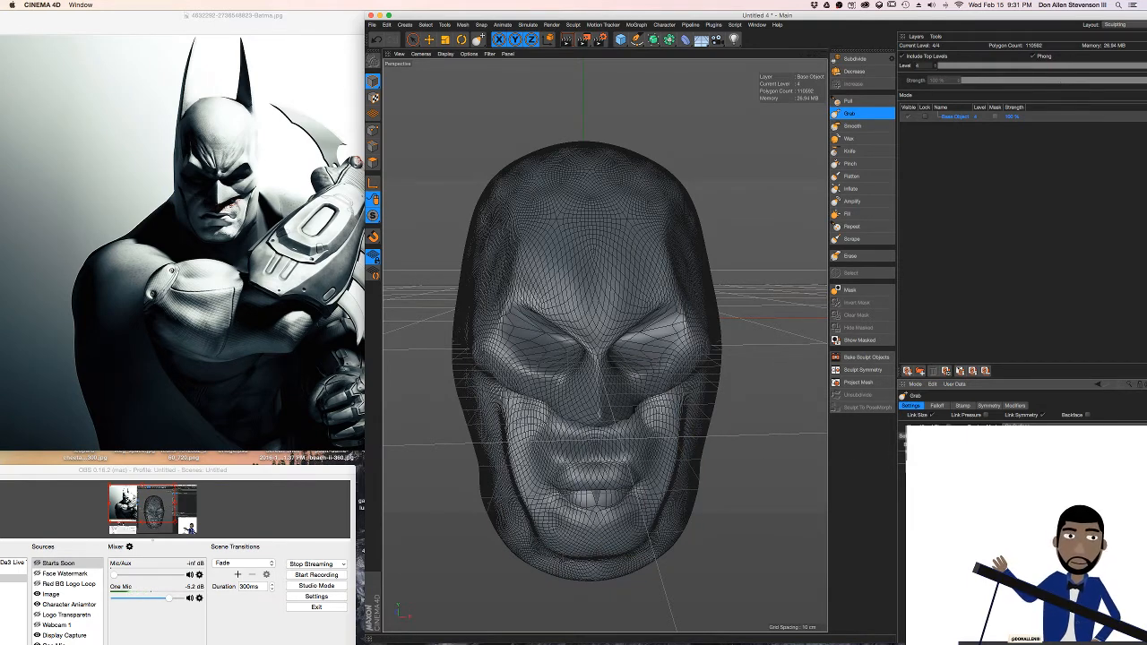
drag(696, 455, 685, 458)
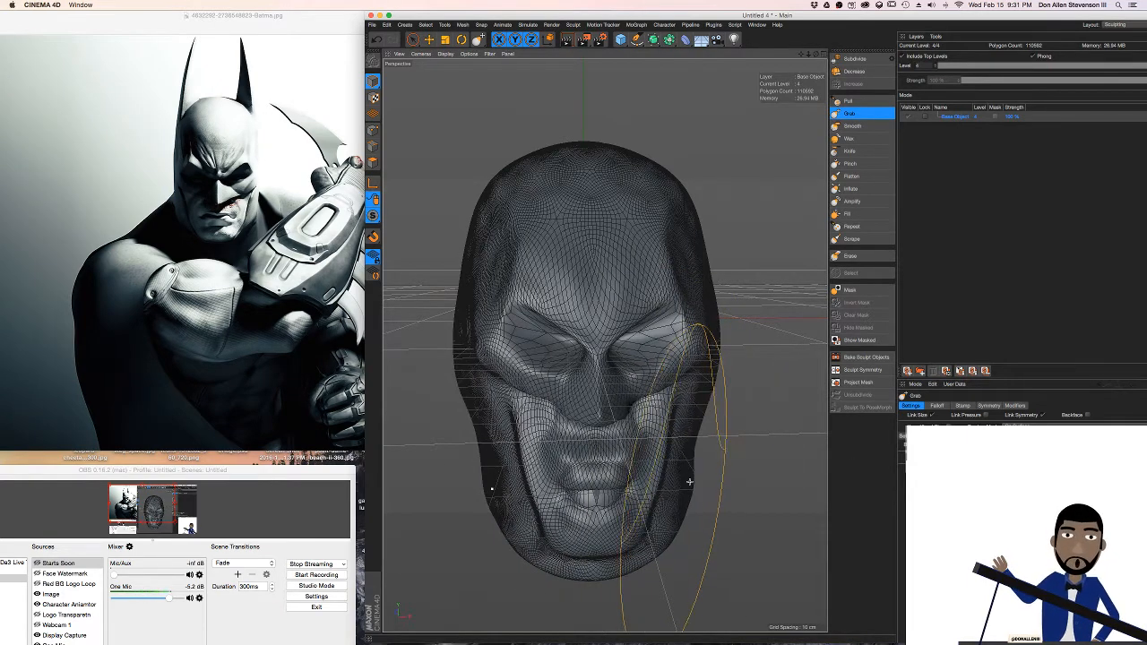
key(super+z)
key(super+z)
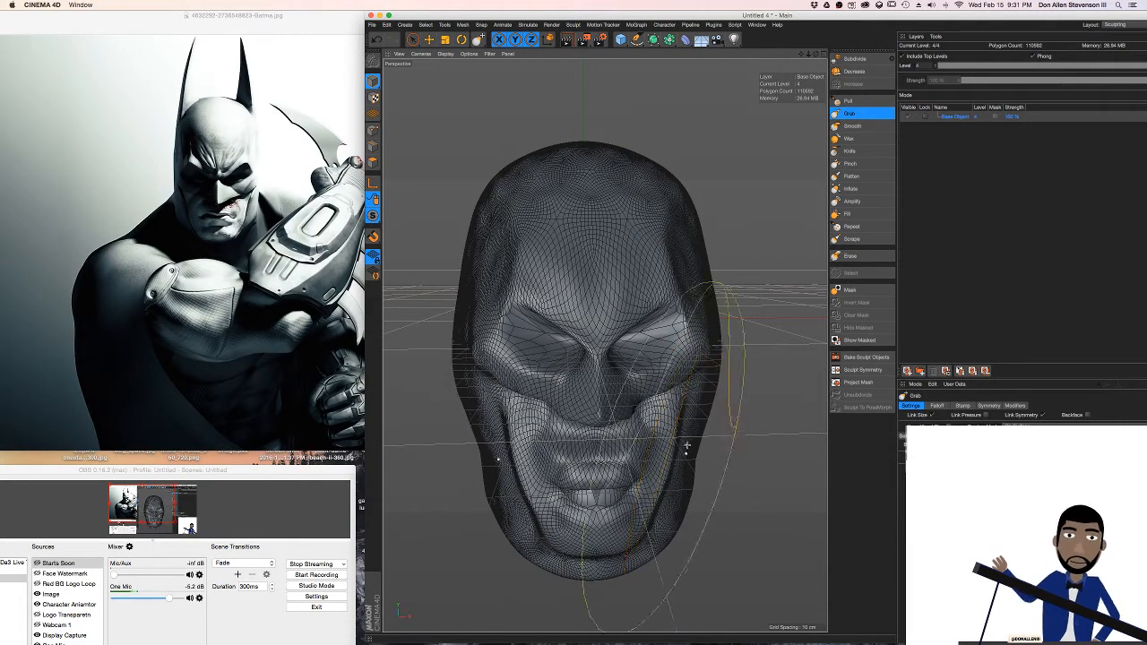
alt+drag(686, 445, 688, 431)
mouse_move(706, 496)
mouse_down()
mouse_move(694, 497)
mouse_move(728, 475)
mouse_move(705, 356)
mouse_move(674, 336)
mouse_move(583, 360)
mouse_move(691, 504)
mouse_move(598, 482)
mouse_move(595, 378)
mouse_move(595, 507)
mouse_move(581, 412)
mouse_move(579, 459)
mouse_up()
Pull the outer brow ridges outward and down over the eye sockets with the Grab brush
scroll(622, 354, up, 5)
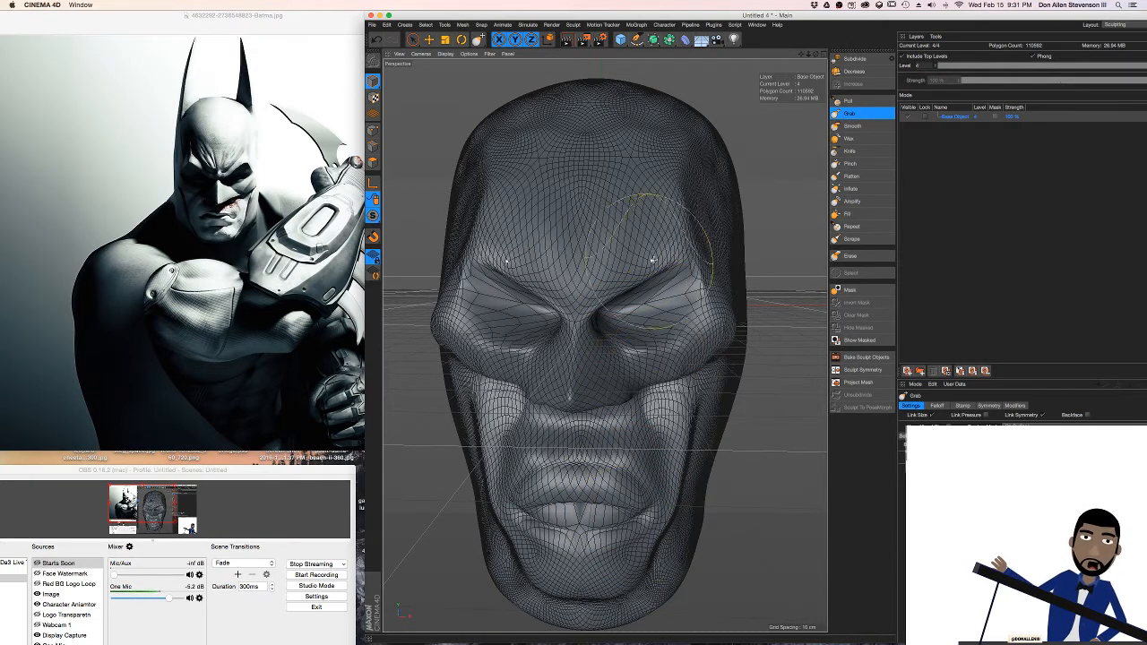
drag(670, 259, 682, 271)
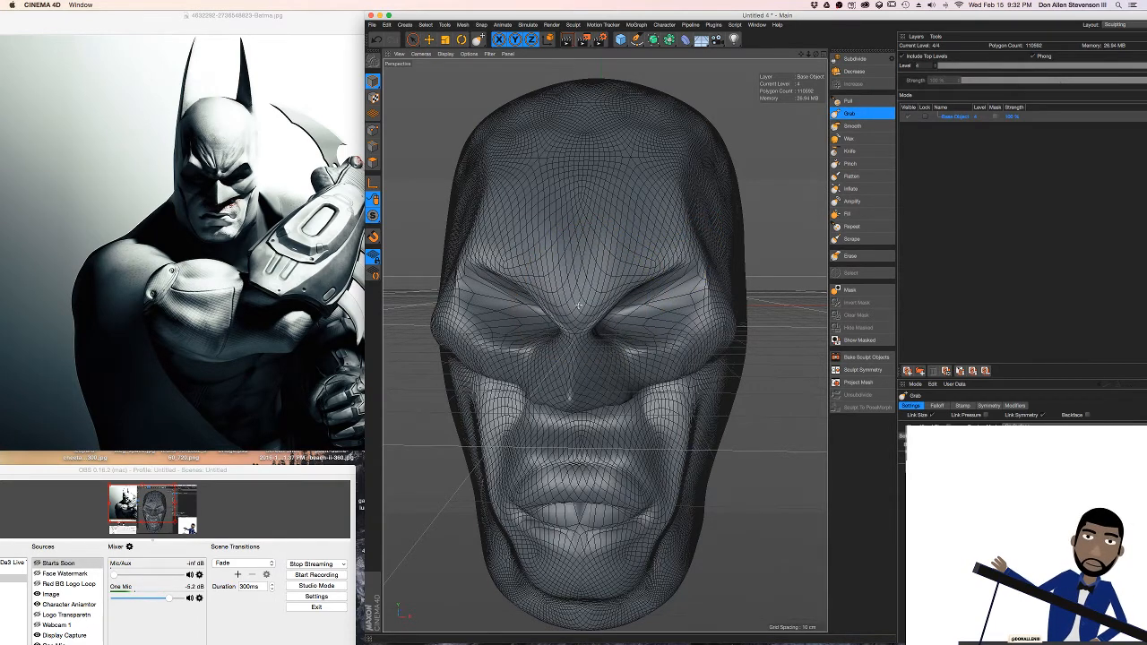
Smooth the folds between the cheeks and the mouth with the Smooth brush, and switch to the Knife brush for the nose area
mouse_move(585, 291)
alt+mouse_down()
mouse_move(567, 302)
mouse_move(588, 303)
mouse_move(605, 347)
mouse_move(591, 287)
mouse_move(544, 295)
mouse_move(627, 534)
alt+mouse_up()
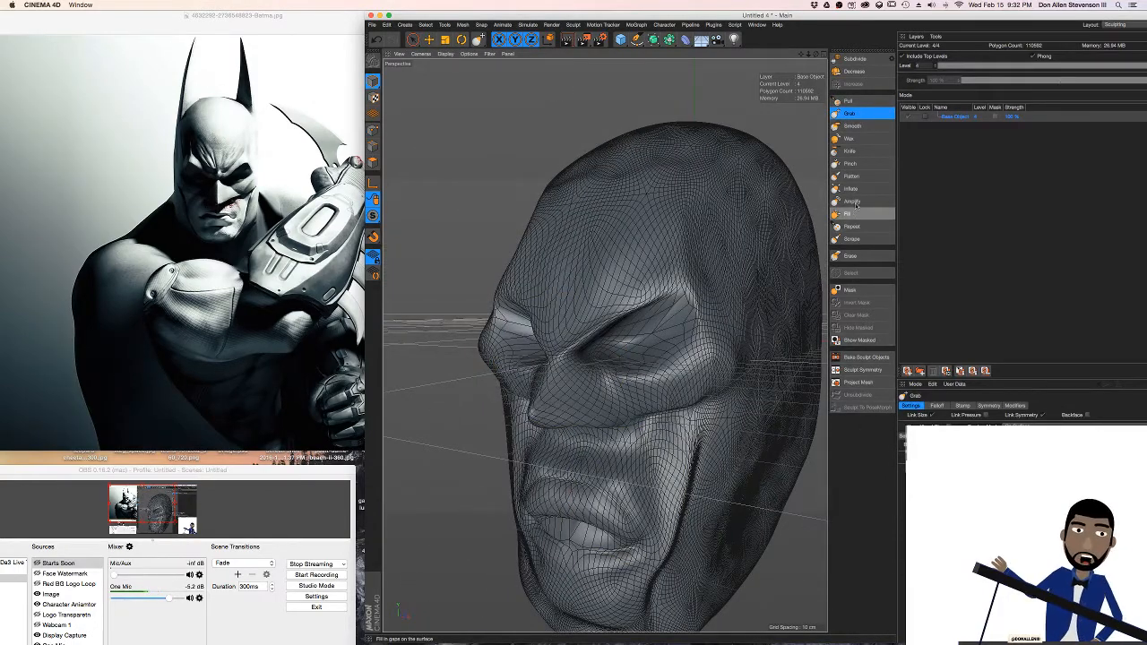
click(851, 127)
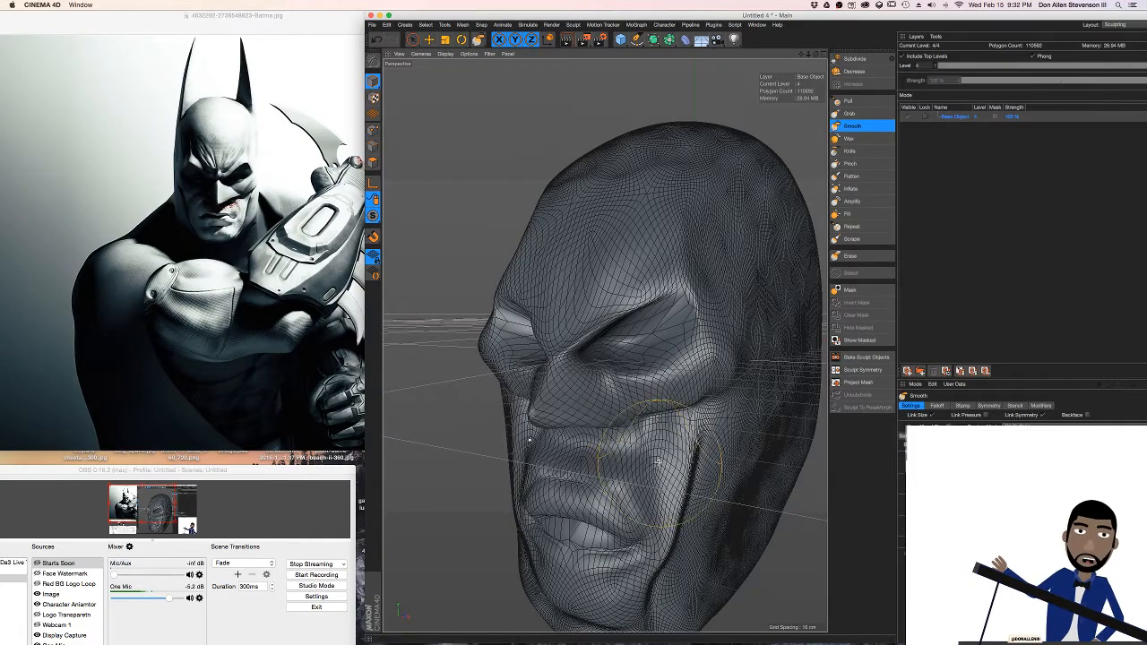
mouse_move(589, 488)
mouse_down()
mouse_move(644, 481)
mouse_move(542, 467)
mouse_move(594, 402)
mouse_move(676, 415)
mouse_up()
scroll(681, 418, up, 4)
scroll(672, 418, down, 2)
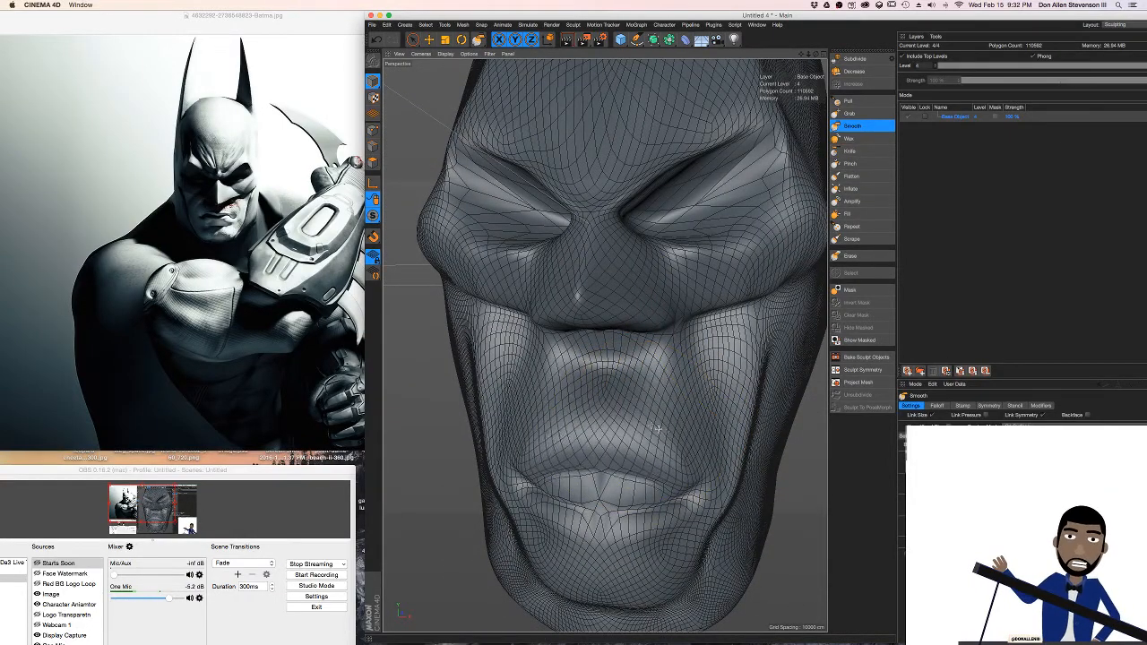
click(849, 150)
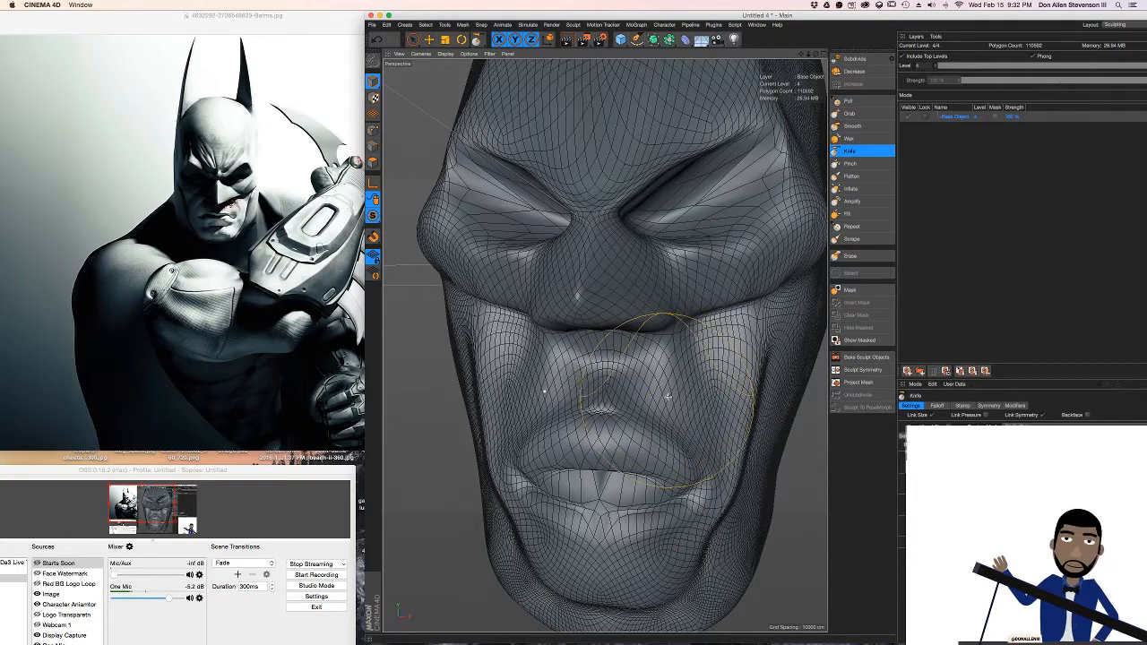
mouse_move(618, 306)
alt+mouse_down()
mouse_move(600, 330)
mouse_move(567, 312)
mouse_move(641, 310)
mouse_move(629, 310)
alt+mouse_up()
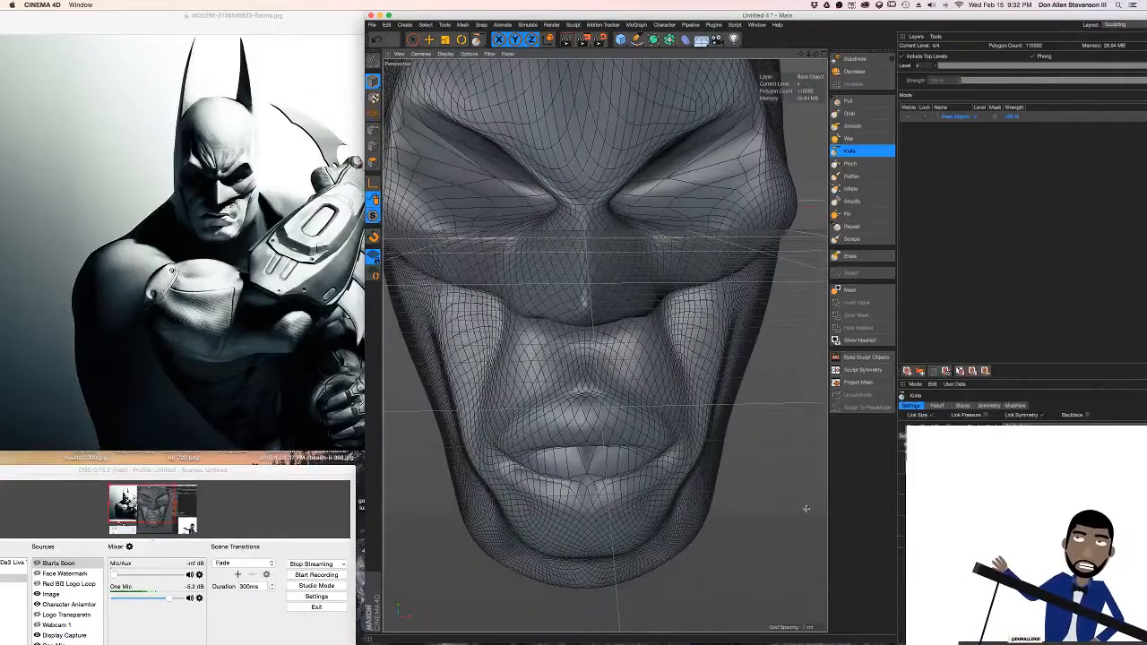
Pull the mouth corners down into a frown with the Grab brush and undo the last stroke around the lips
click(851, 113)
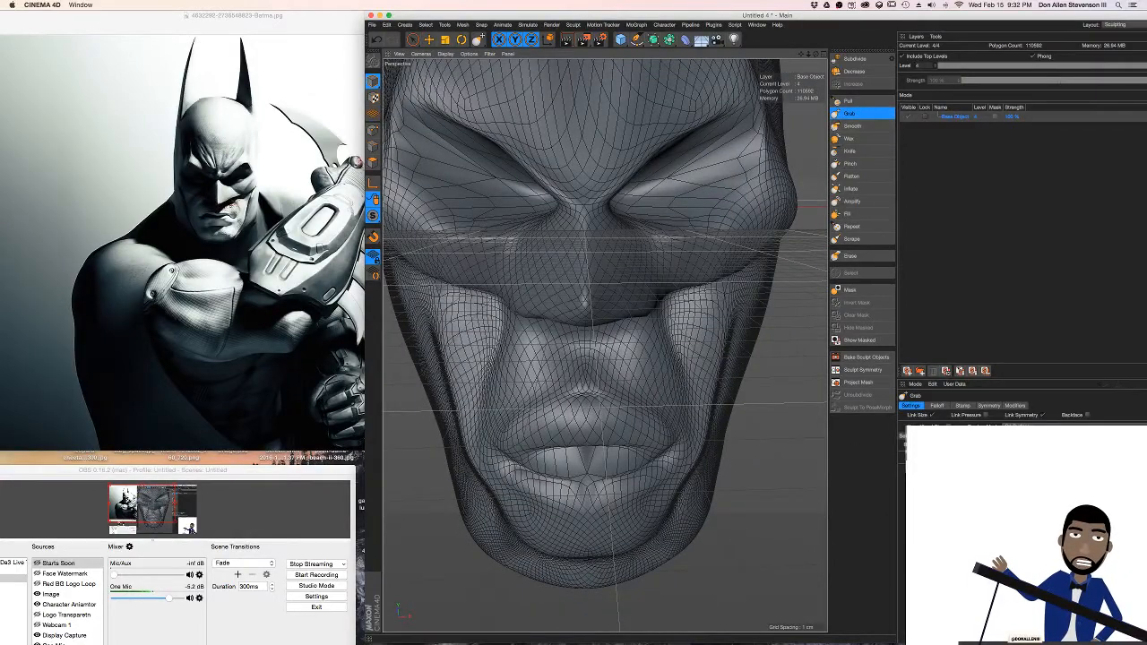
scroll(669, 383, down, 3)
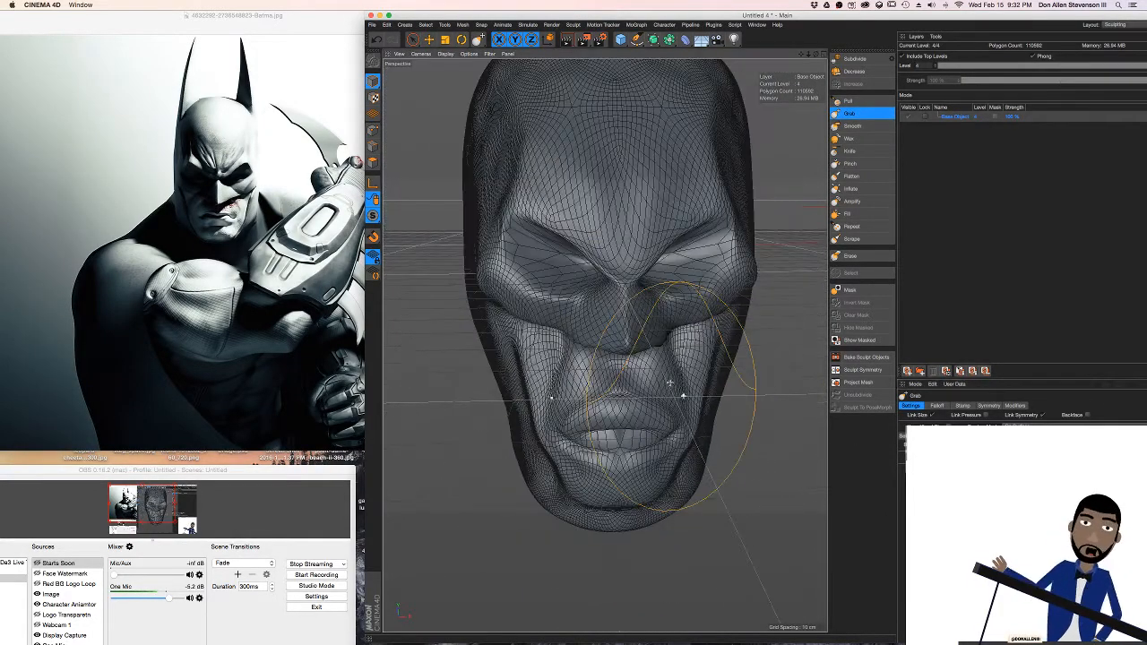
mouse_move(669, 383)
alt+mouse_down()
mouse_move(627, 466)
mouse_move(702, 467)
mouse_move(687, 488)
alt+mouse_up()
drag(667, 438, 663, 427)
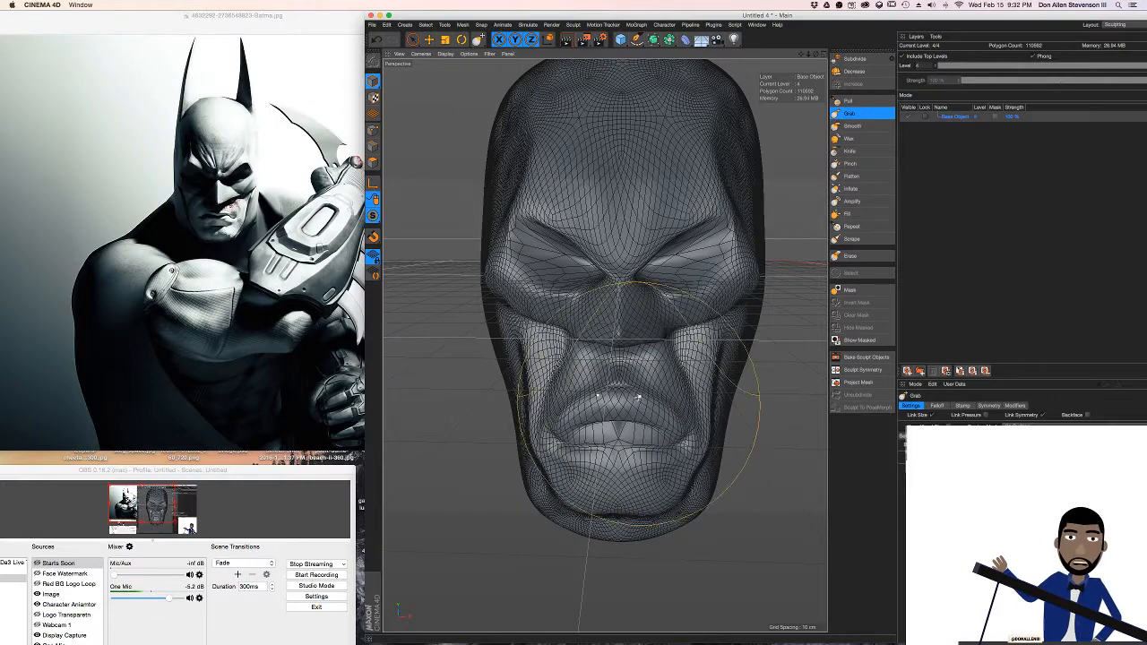
key(super+z)
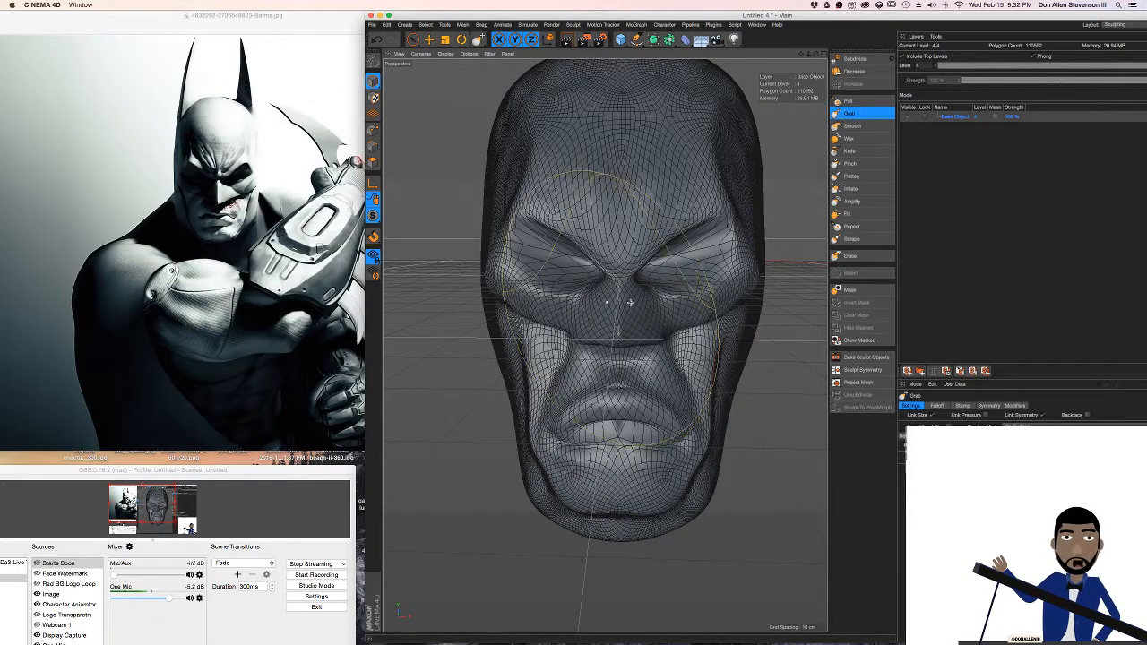
mouse_move(625, 303)
alt+mouse_down()
mouse_move(667, 243)
mouse_move(639, 237)
alt+mouse_up()
mouse_move(639, 238)
mouse_down()
mouse_move(704, 222)
mouse_move(625, 234)
mouse_move(690, 225)
mouse_move(637, 241)
mouse_up()
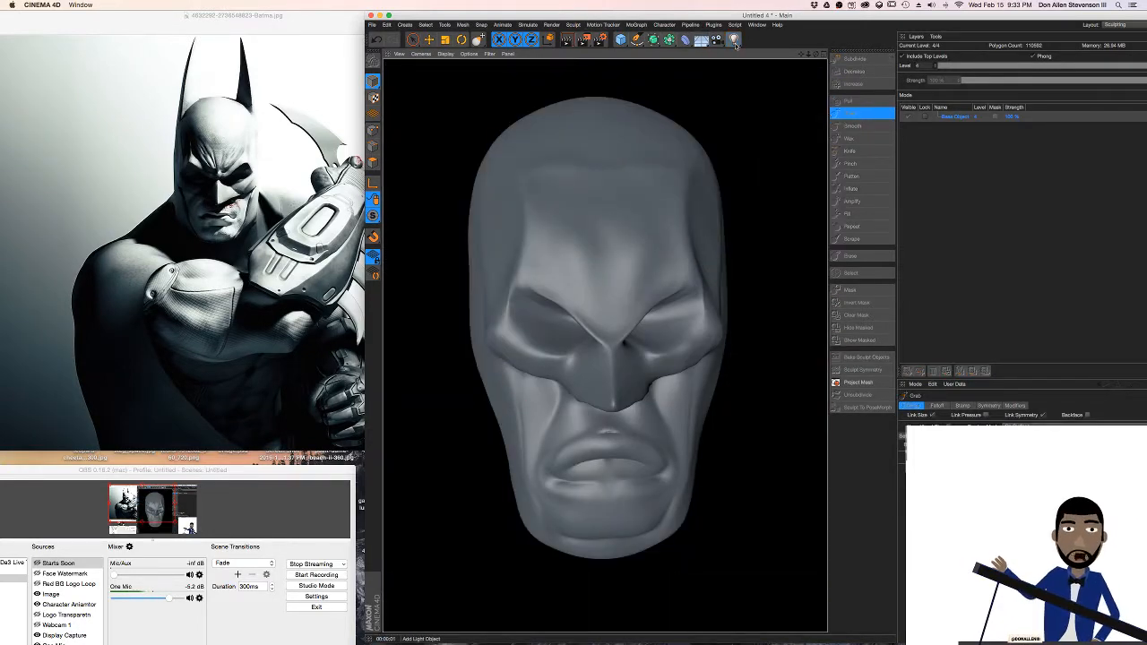
Add a light to the scene and switch the interface to the Standard layout
click(575, 243)
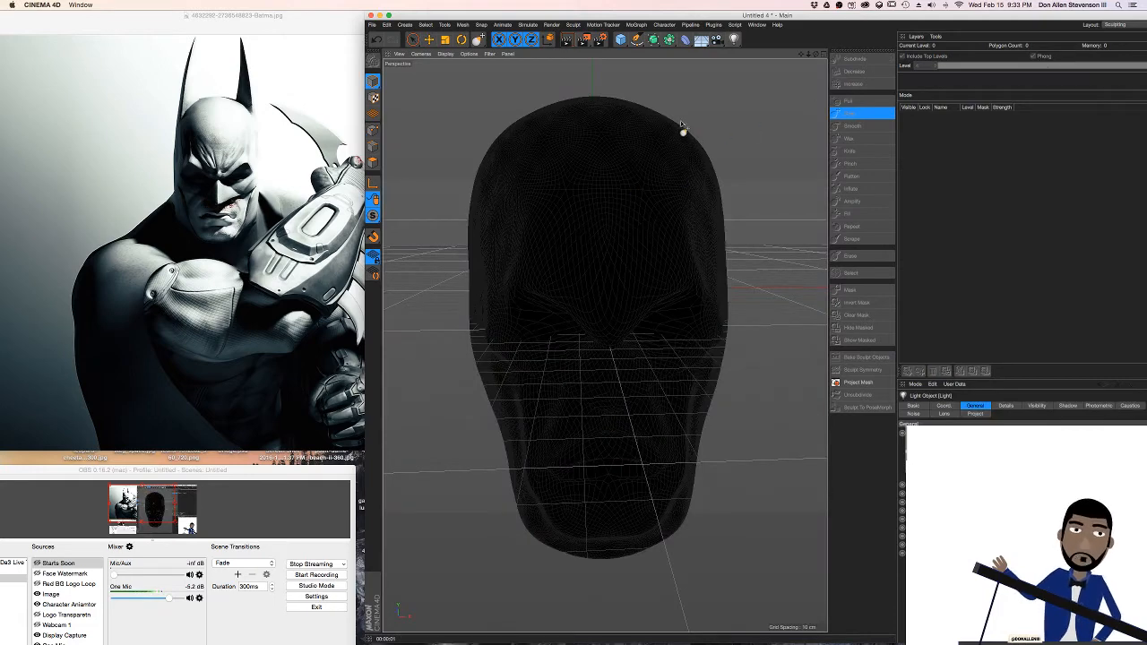
click(1115, 25)
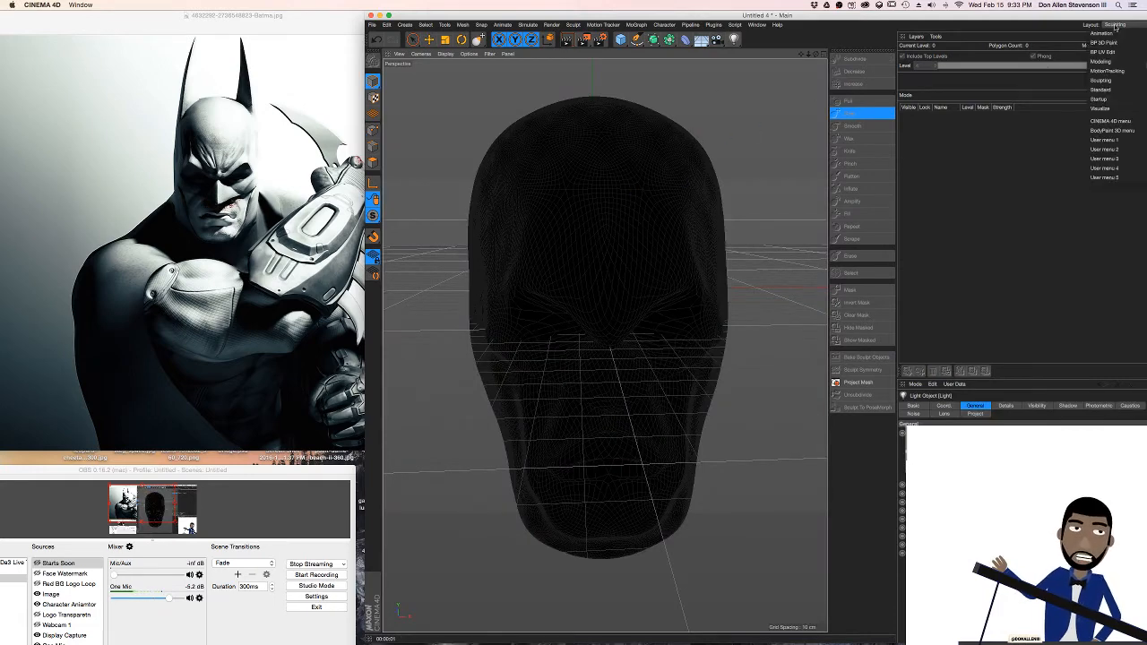
click(1109, 90)
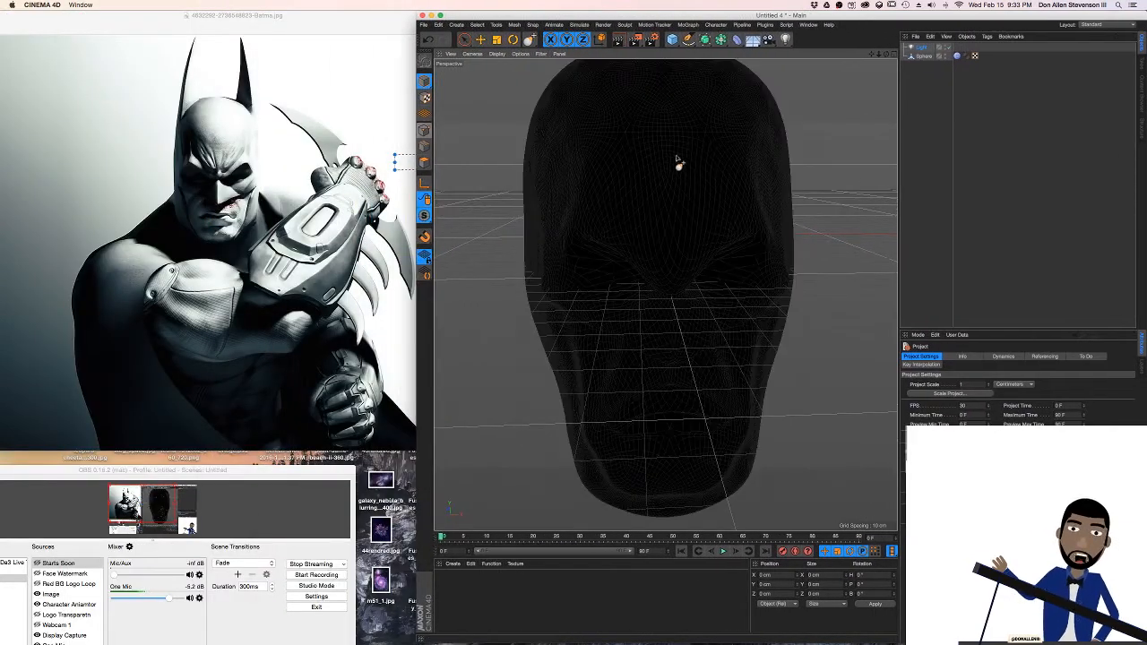
drag(1144, 132, 944, 134)
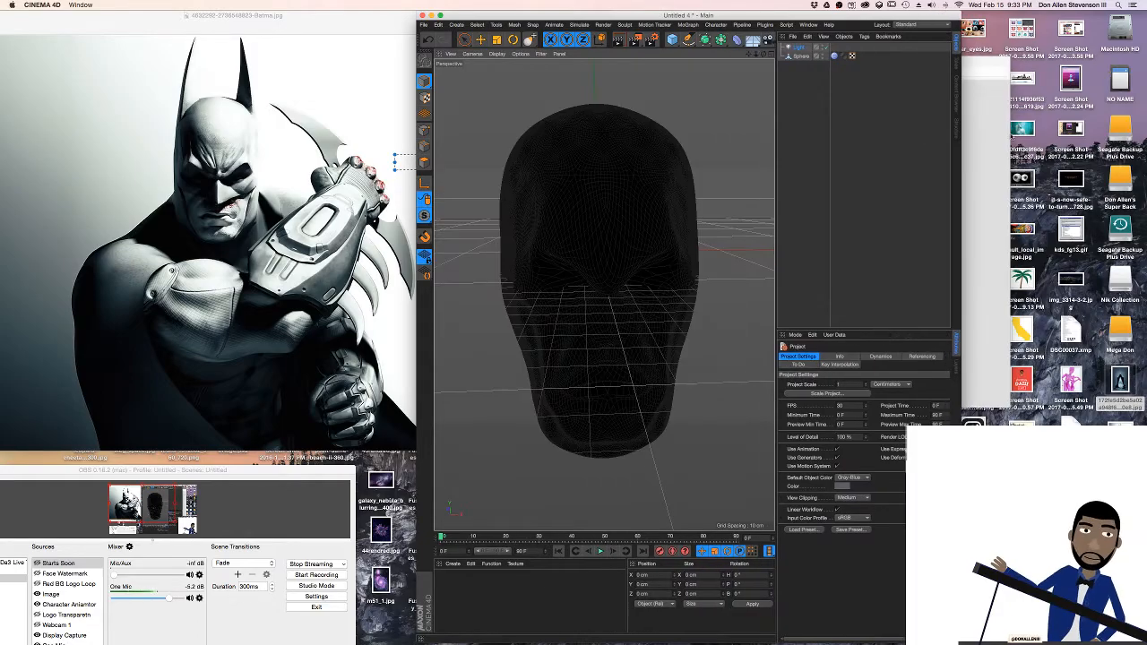
key(ctrl+Right)
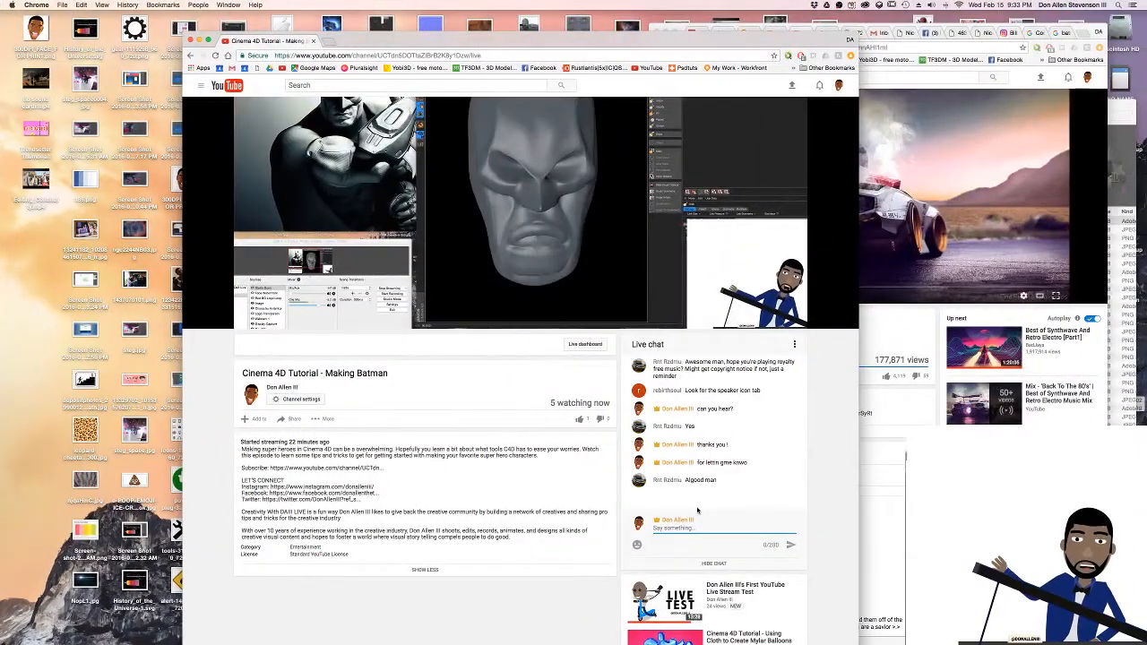
key(ctrl+Left)
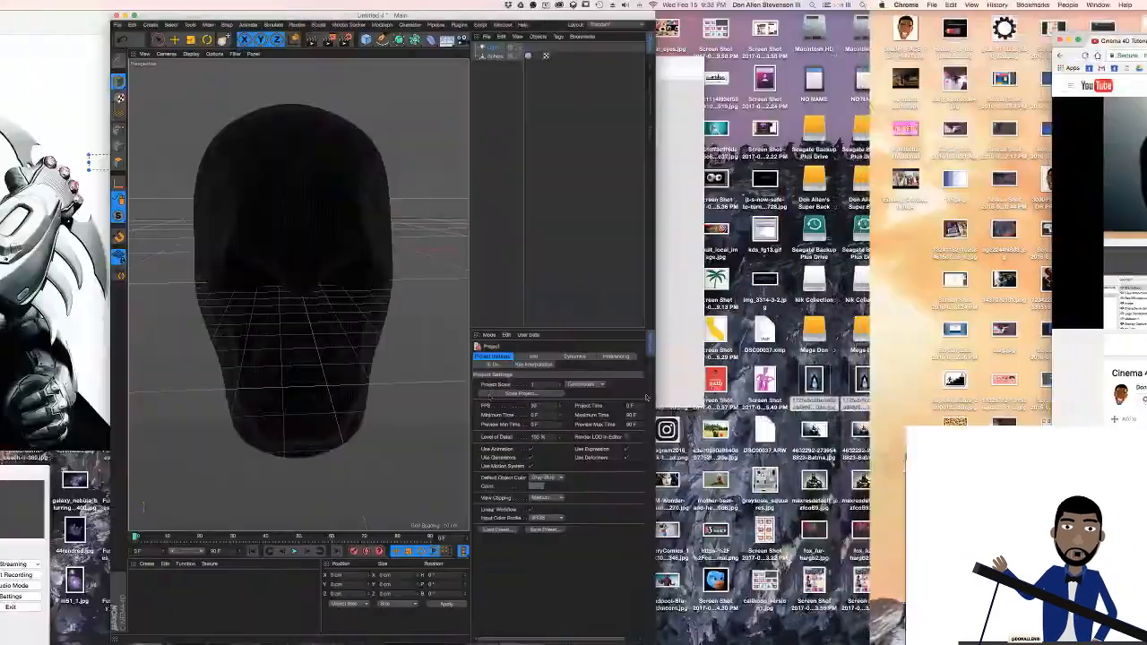
click(950, 285)
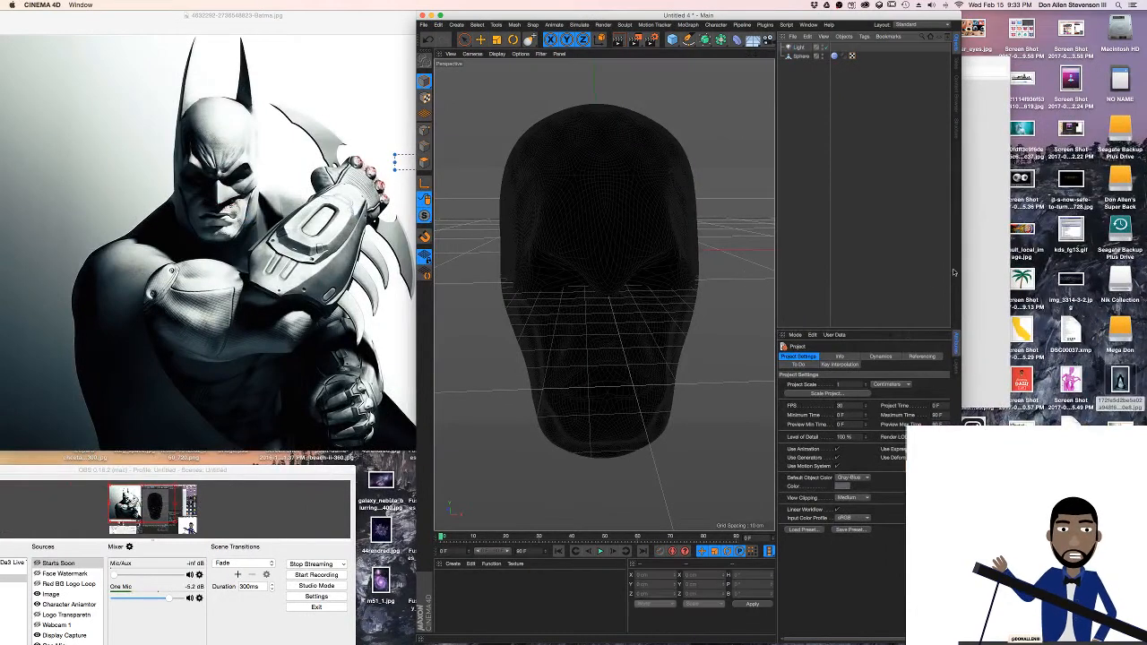
double_click(960, 271)
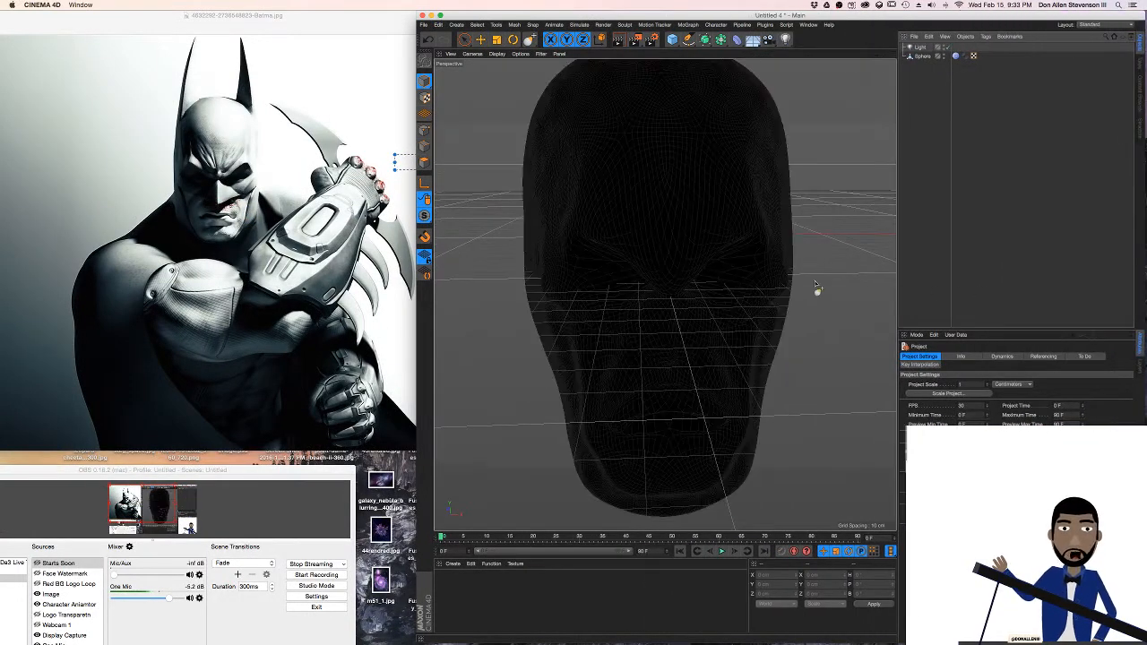
Move the light beside, above and in front of the head, to about X 141 cm, Y 74 cm, Z -82 cm
click(921, 47)
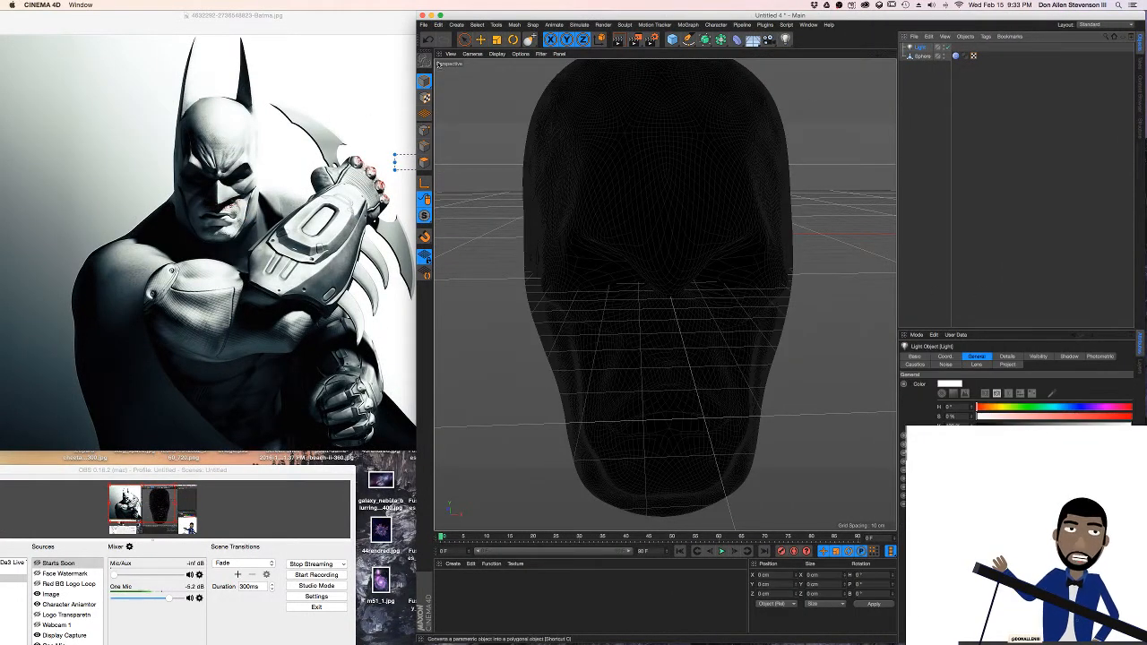
click(463, 40)
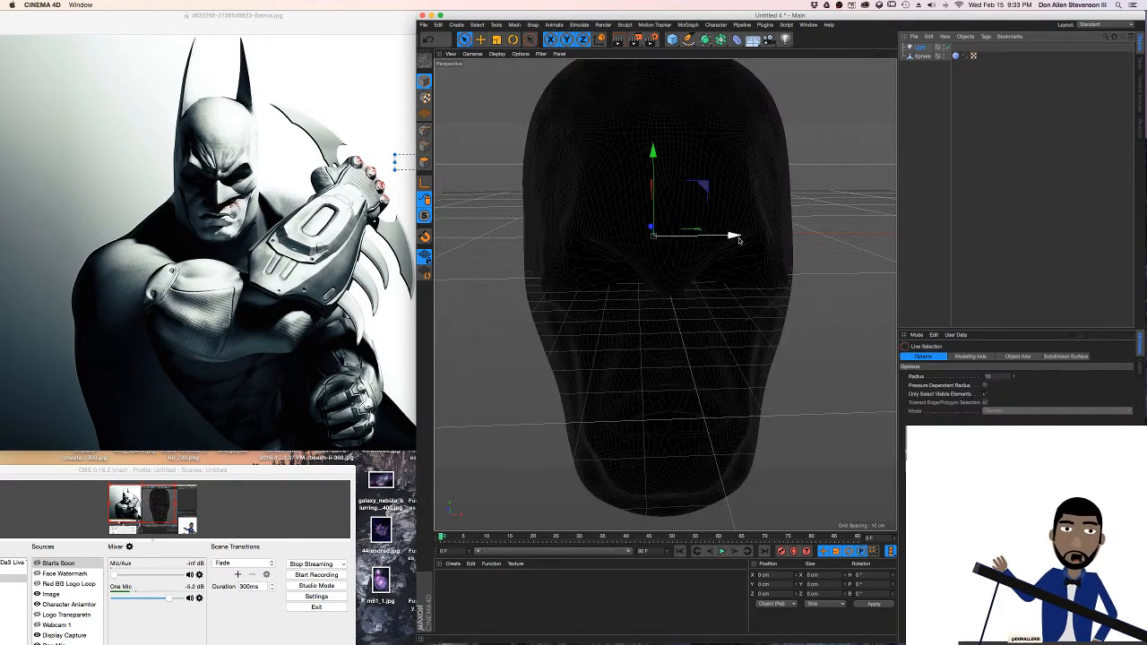
drag(694, 228, 888, 234)
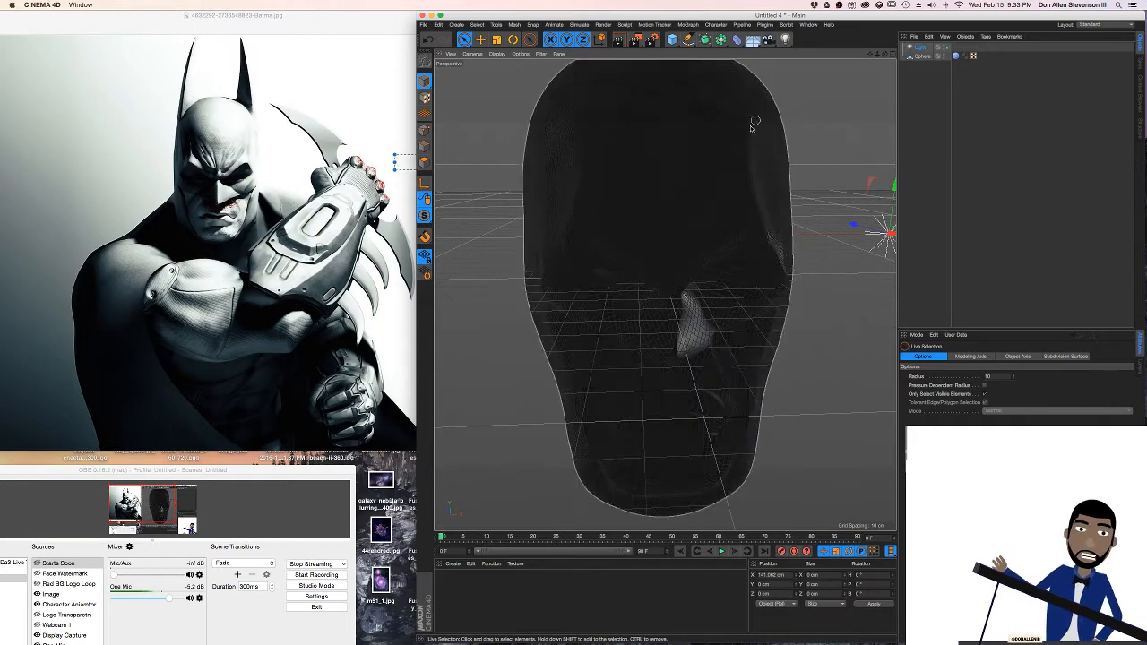
alt+drag(756, 122, 714, 254)
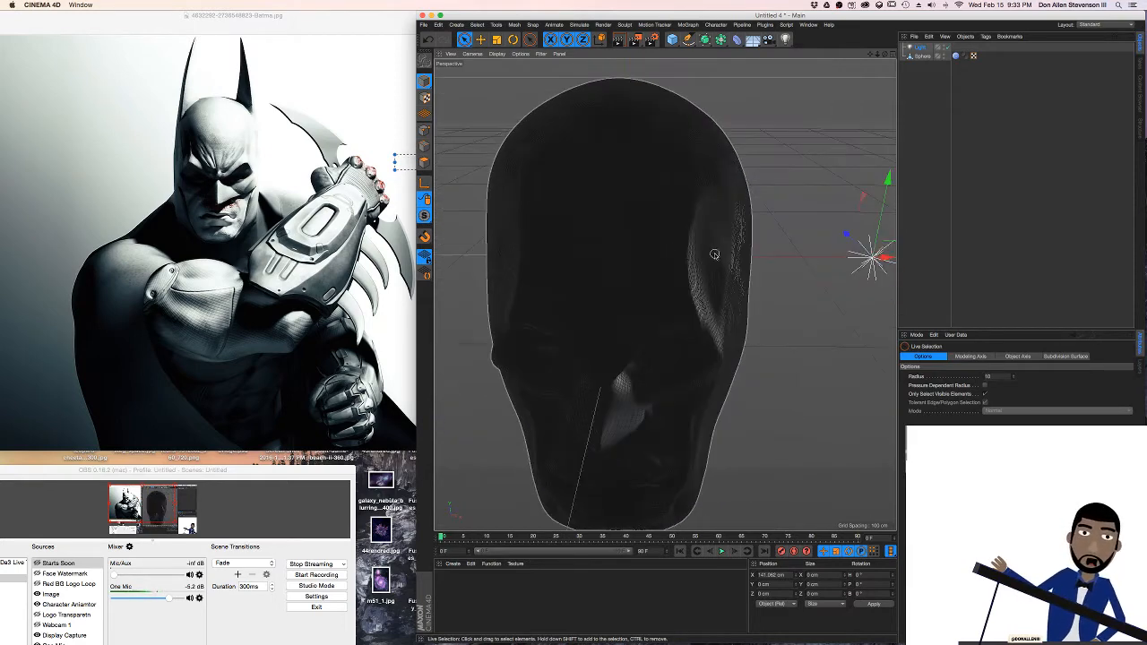
alt+right_drag(714, 254, 684, 254)
drag(837, 167, 883, 186)
alt+drag(732, 195, 690, 154)
drag(837, 147, 807, 132)
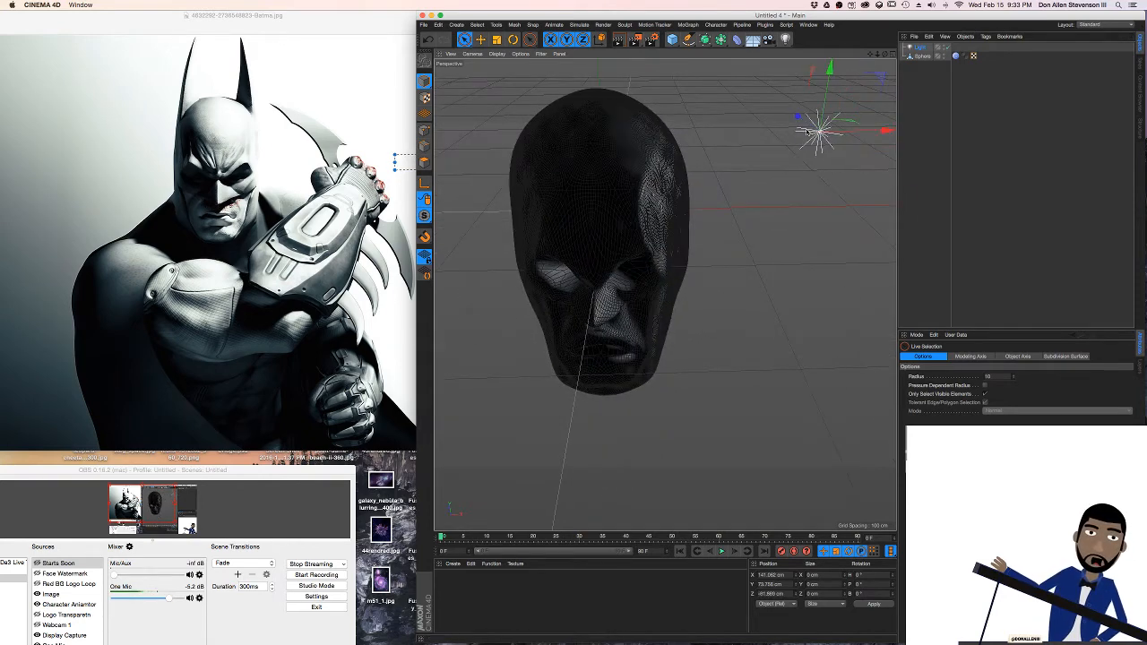
Raise the light to about Y 134 cm and bring it inward and farther forward, to about X 74 cm, Z -131 cm
drag(825, 84, 832, 39)
alt+drag(653, 304, 688, 208)
alt+middle_drag(692, 214, 662, 318)
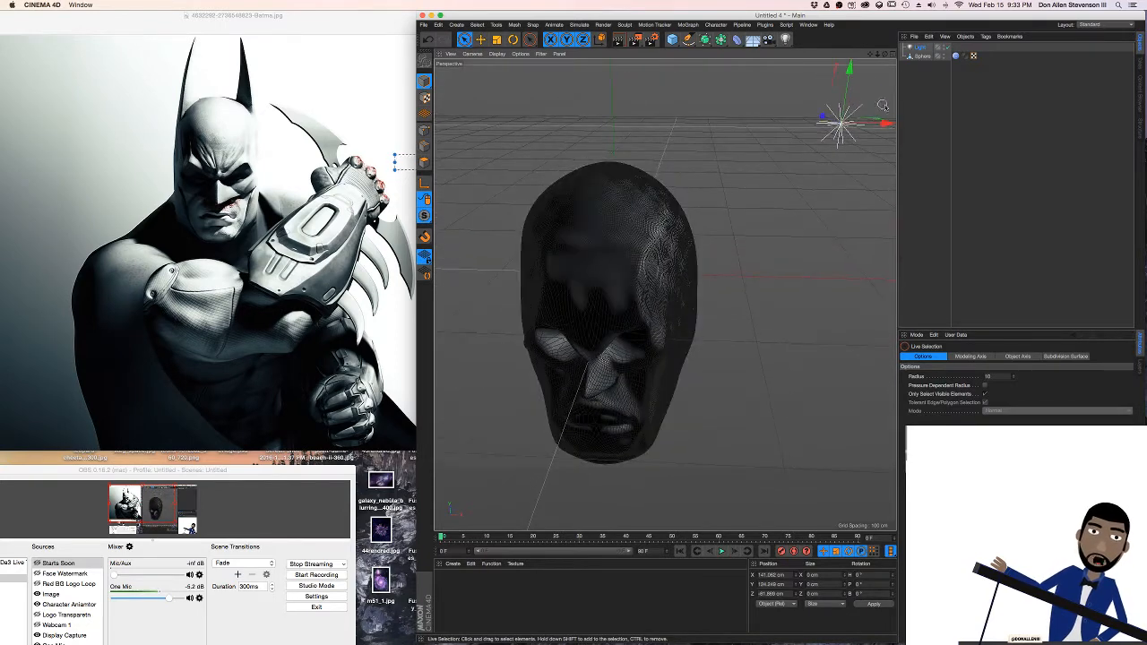
drag(884, 127, 714, 141)
alt+drag(660, 183, 606, 188)
alt+drag(616, 260, 663, 198)
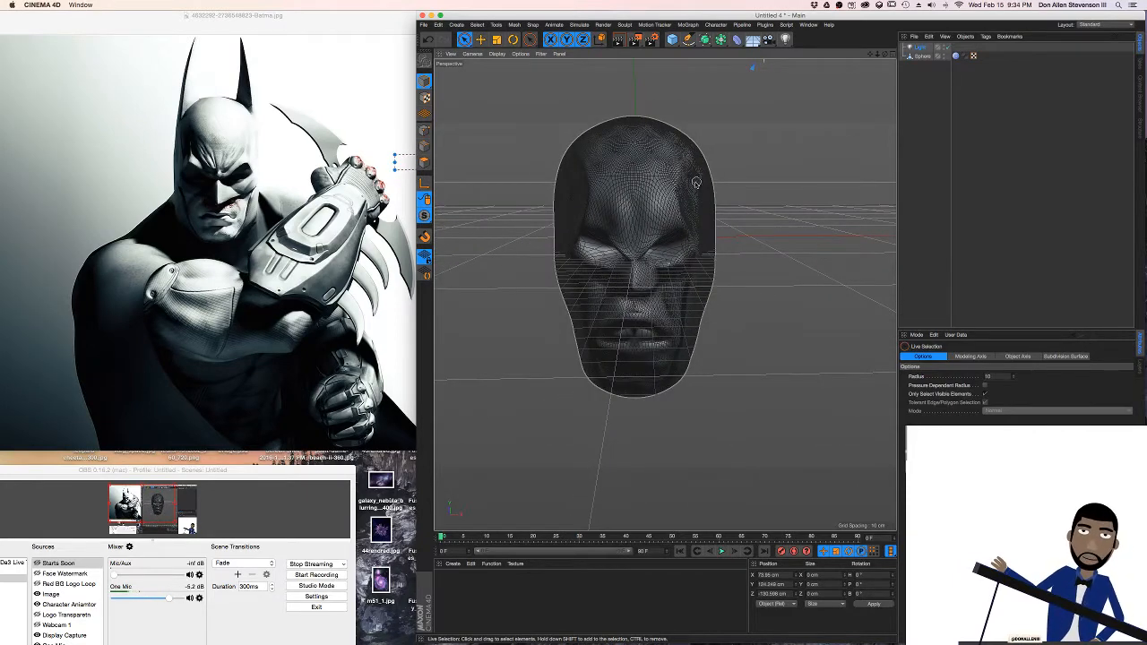
Render viewport previews of the lit head from a distant and a closer view to check how the light shapes the face
key(super+r)
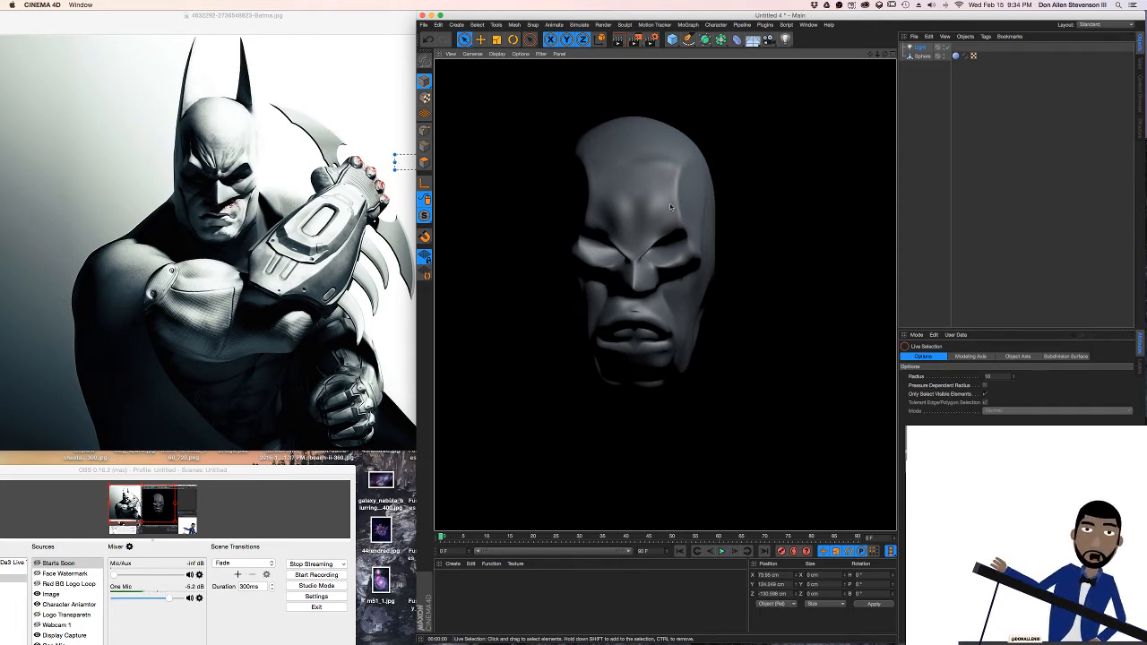
click(654, 335)
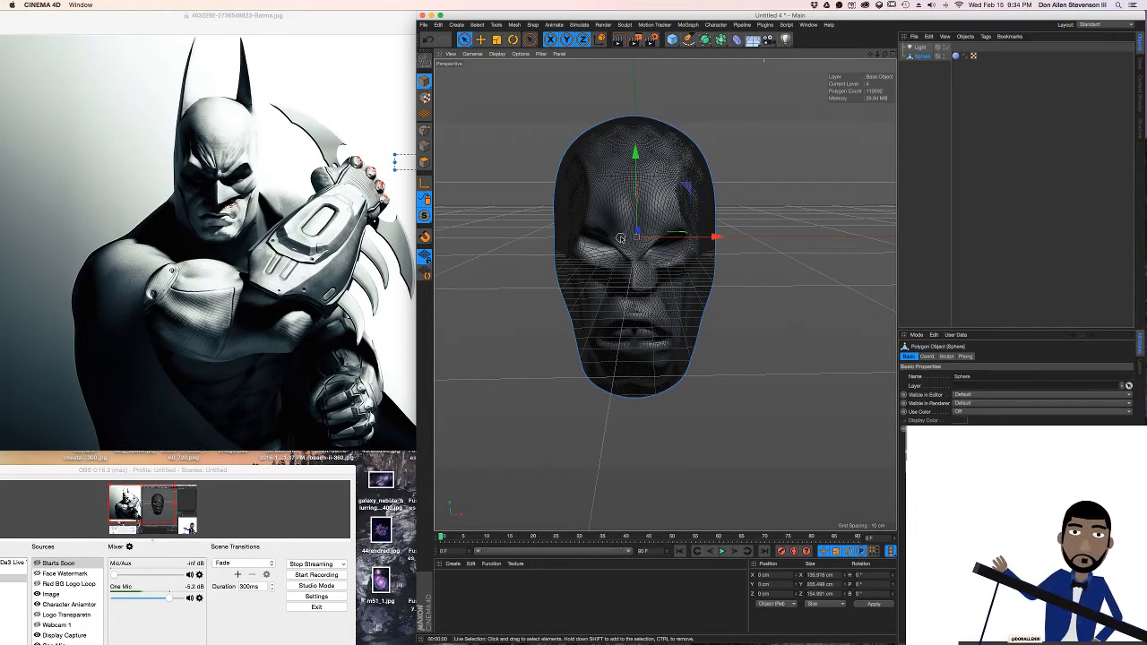
alt+middle_drag(620, 238, 668, 285)
scroll(667, 285, up, 5)
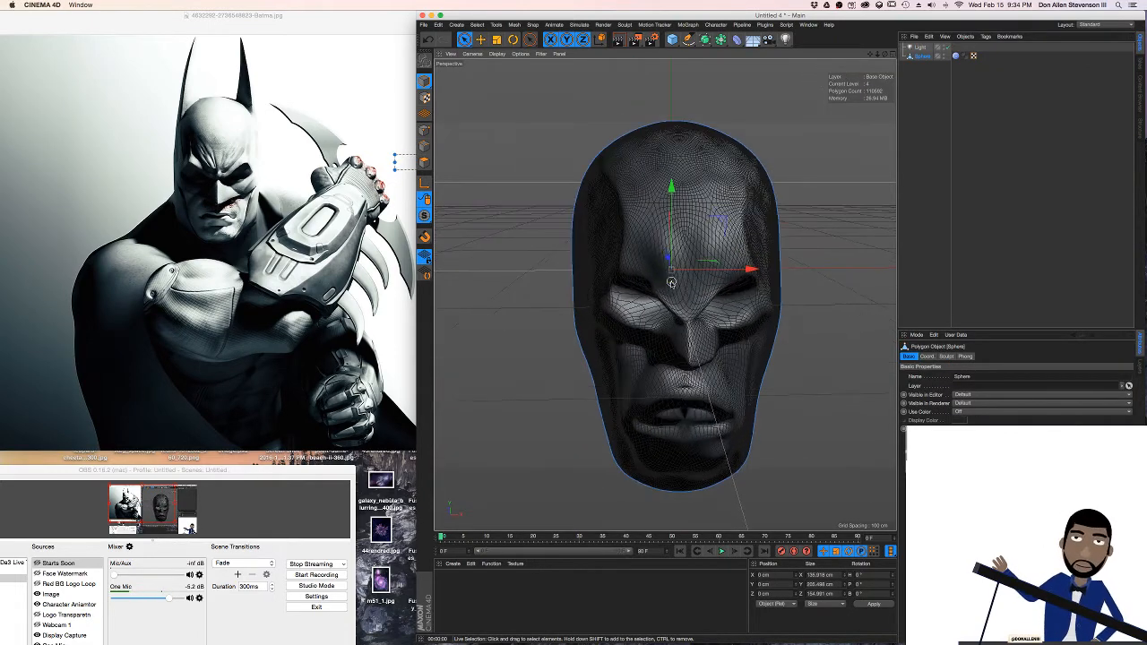
scroll(650, 252, up, 1)
alt+middle_drag(671, 269, 672, 286)
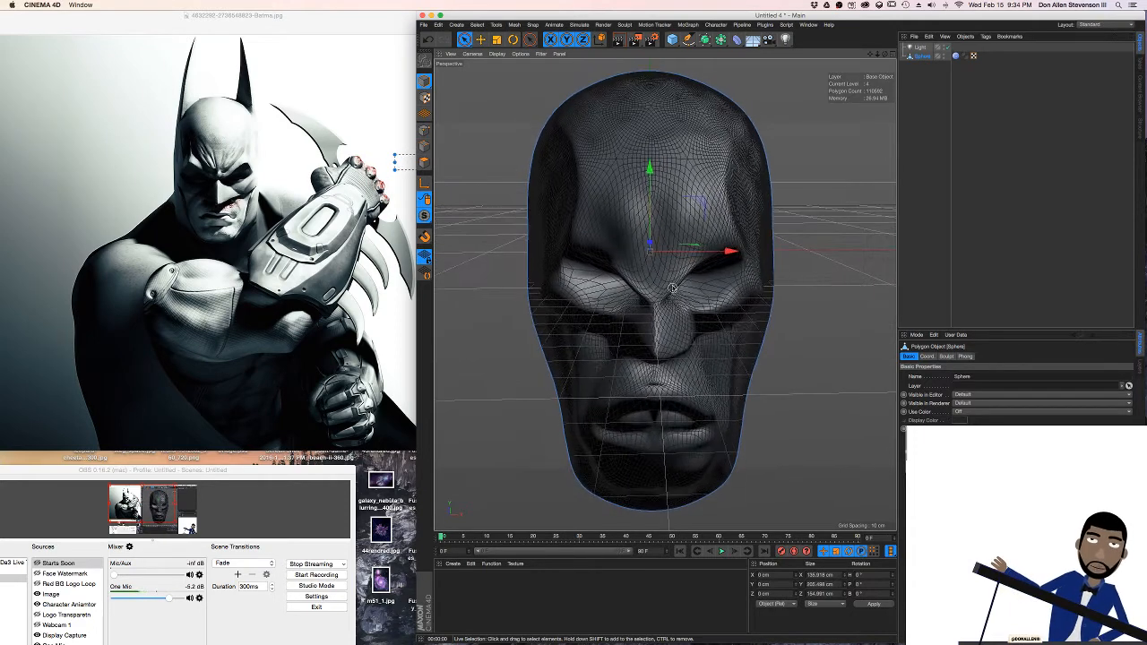
scroll(672, 287, down, 1)
key(super+r)
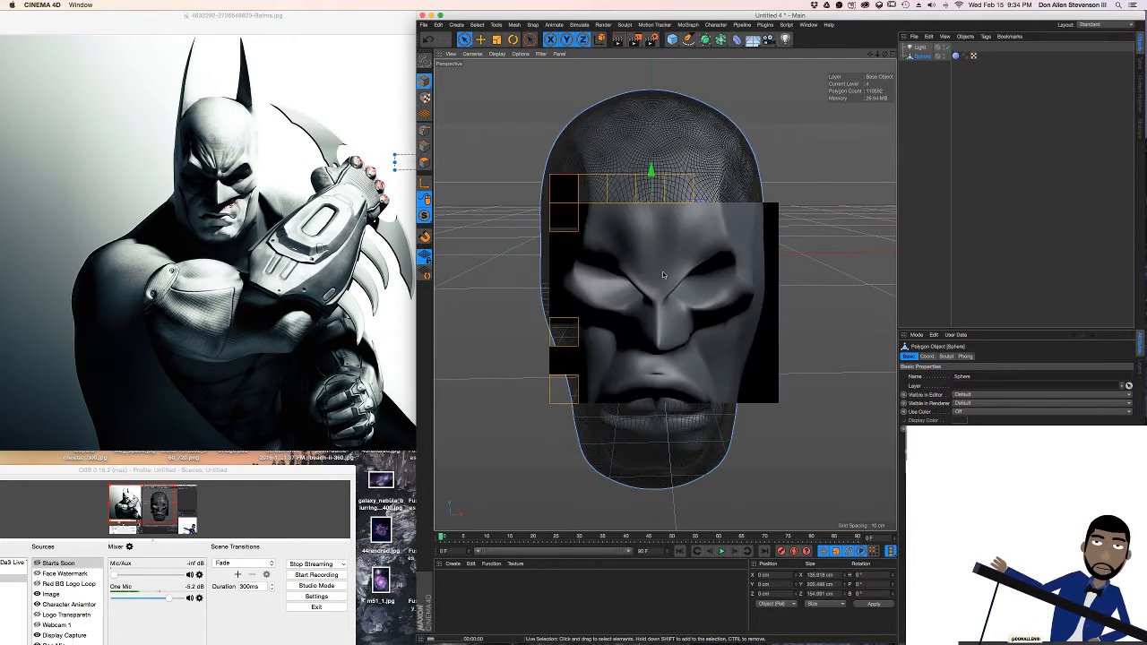
click(682, 279)
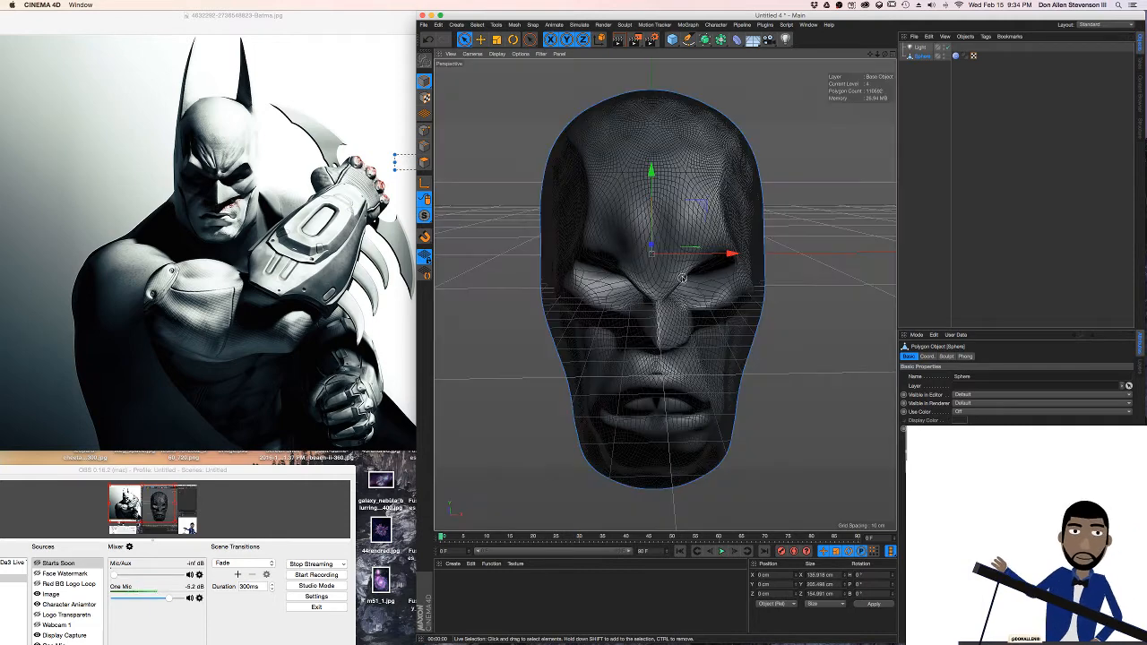
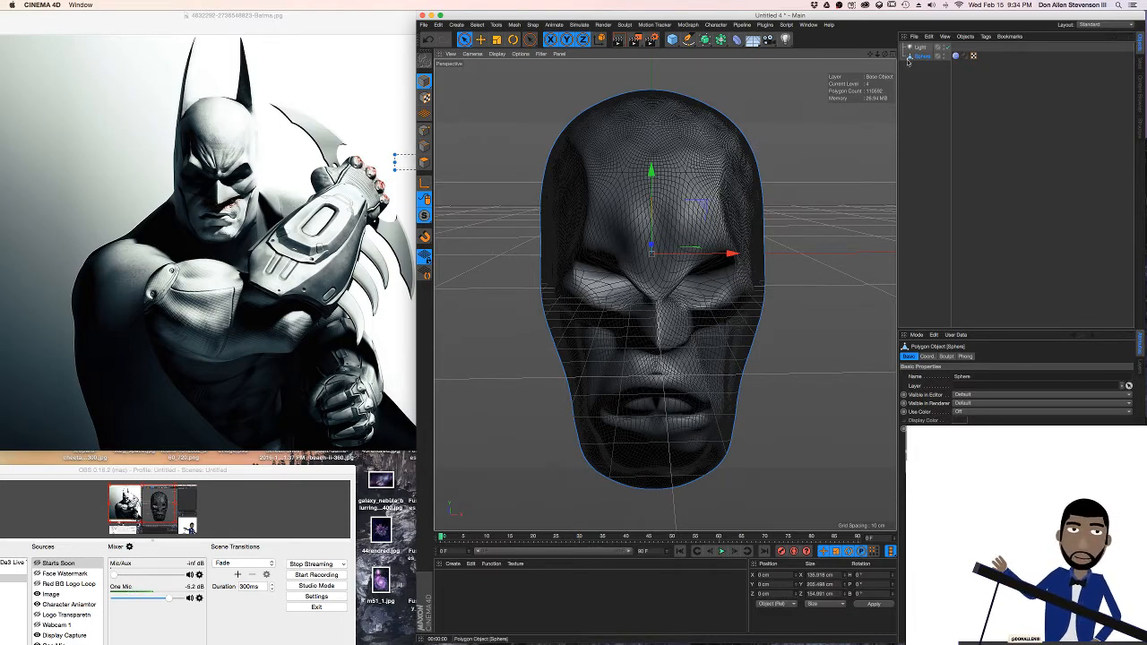
Add a pyramid beside the head at about X 110 cm and narrow its width to about 38 cm
click(672, 39)
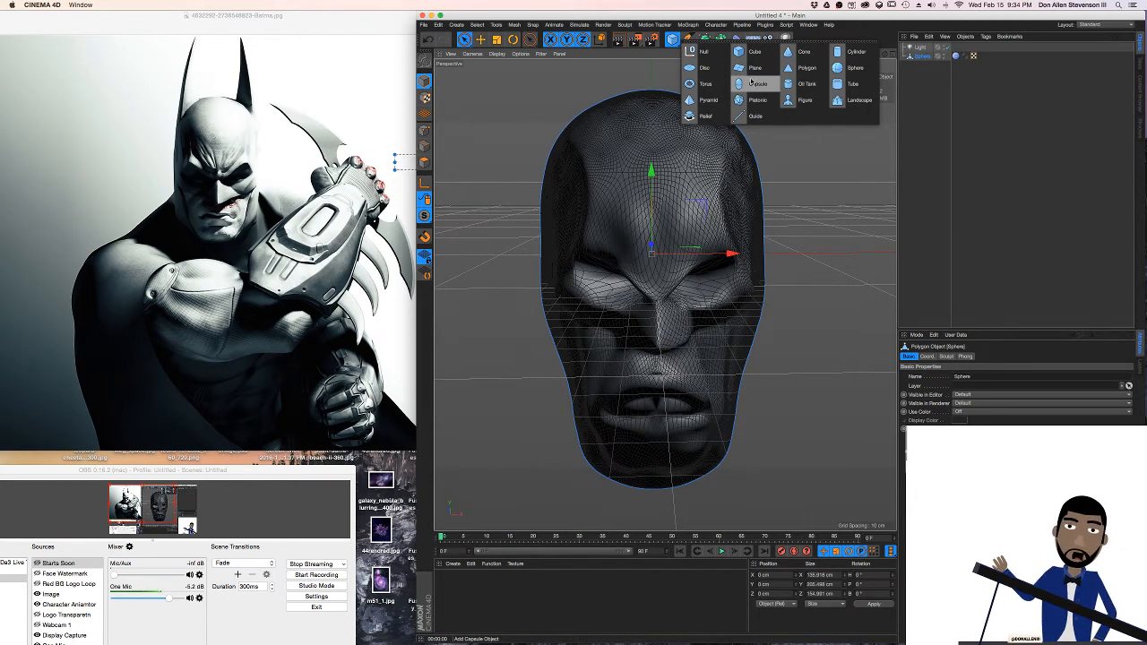
click(707, 99)
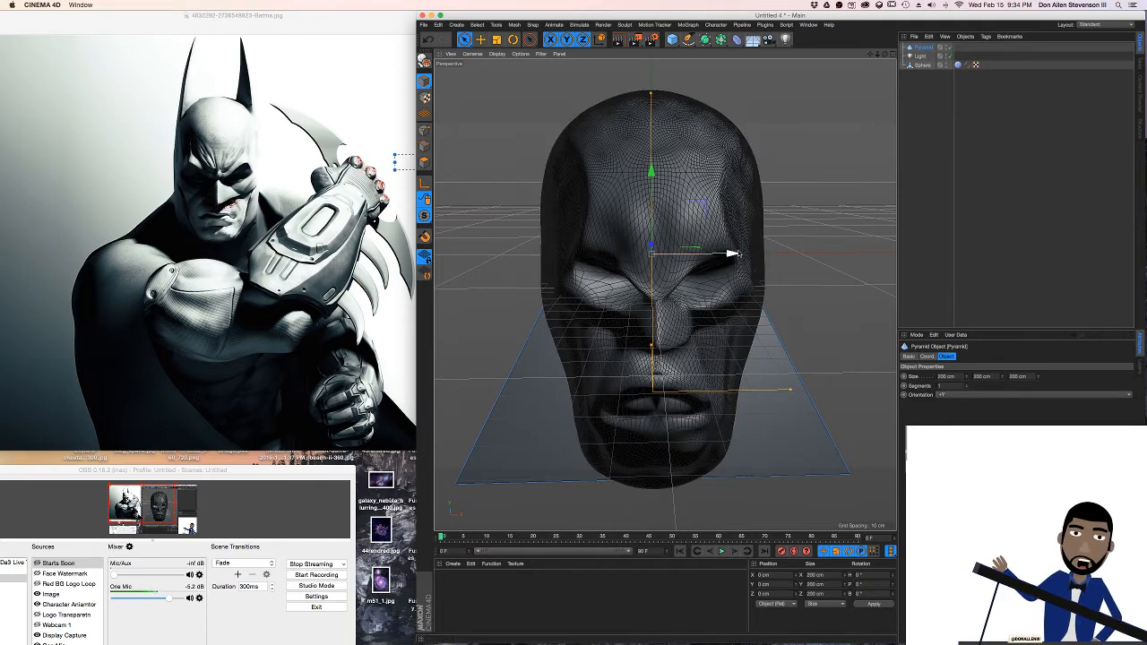
click(732, 254)
drag(732, 255, 823, 256)
key(super+z)
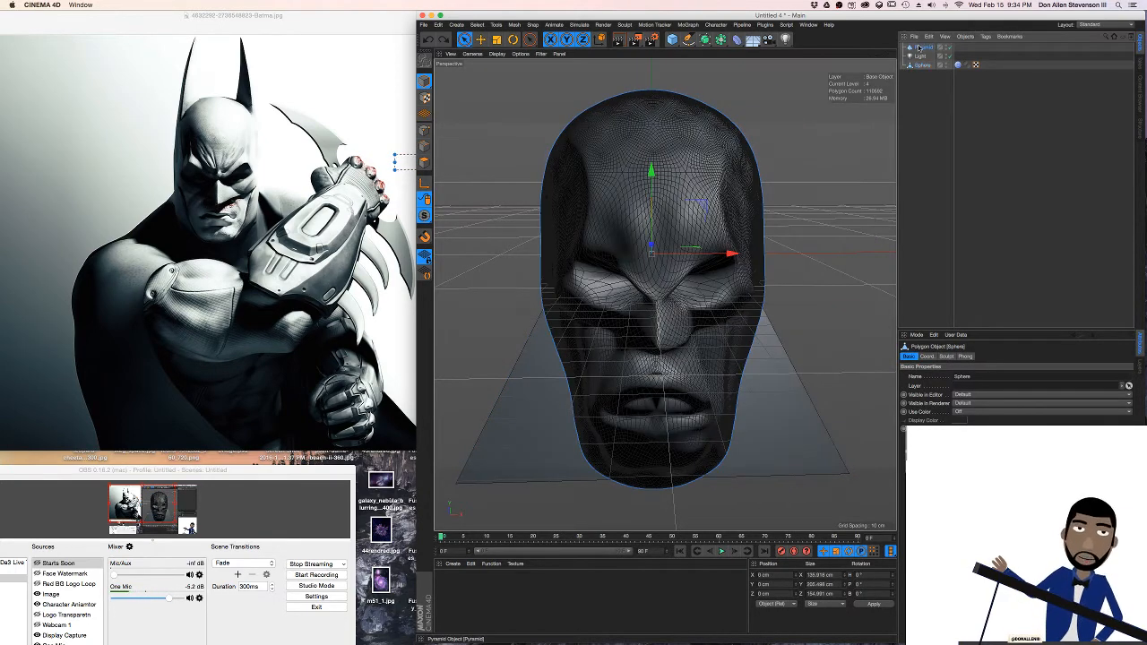
click(918, 47)
drag(732, 255, 894, 260)
alt+drag(800, 291, 616, 416)
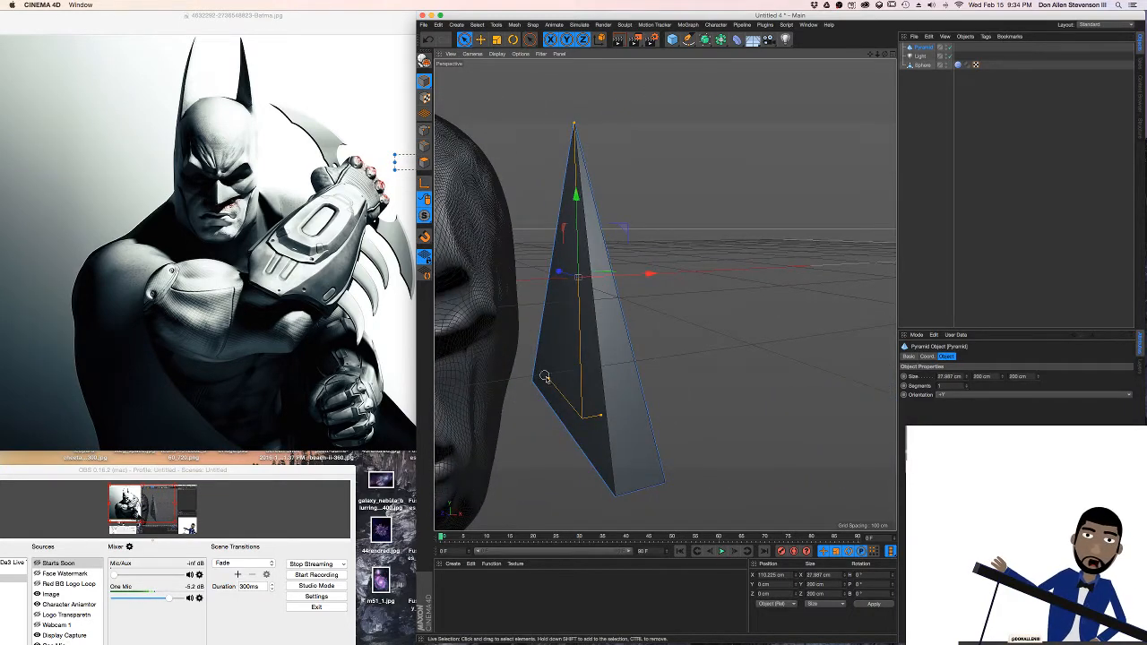
Resize the pyramid to about 7.5 cm wide, 119 cm high and 46 cm deep, and bring it in to about X 67 cm
drag(544, 377, 763, 303)
alt+drag(602, 309, 660, 303)
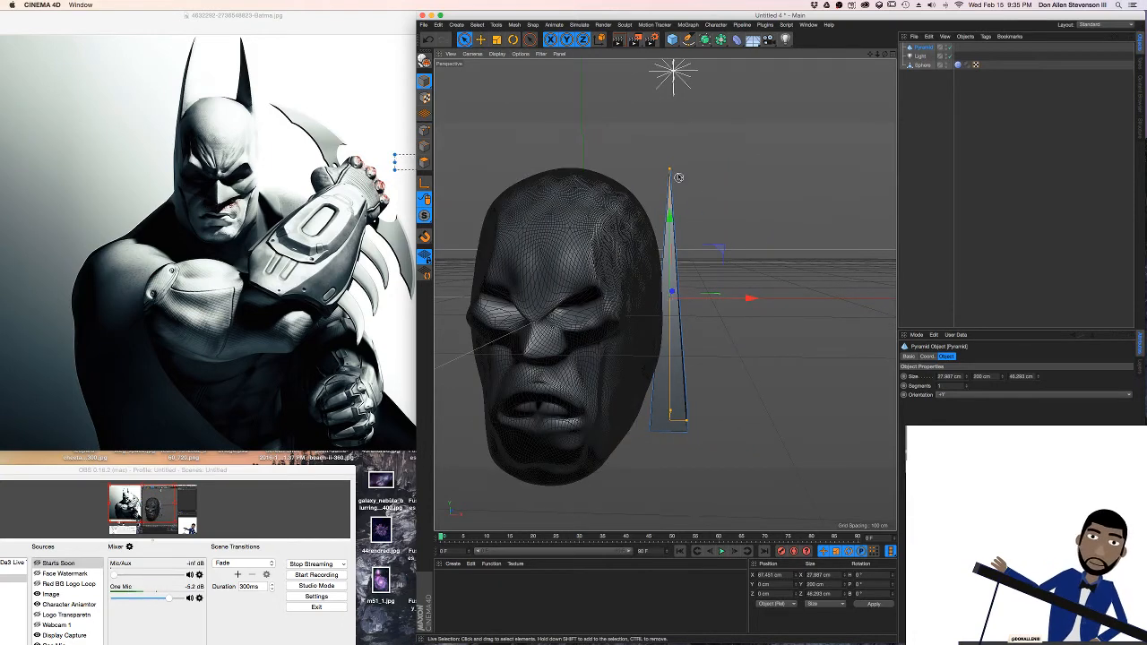
drag(670, 170, 672, 219)
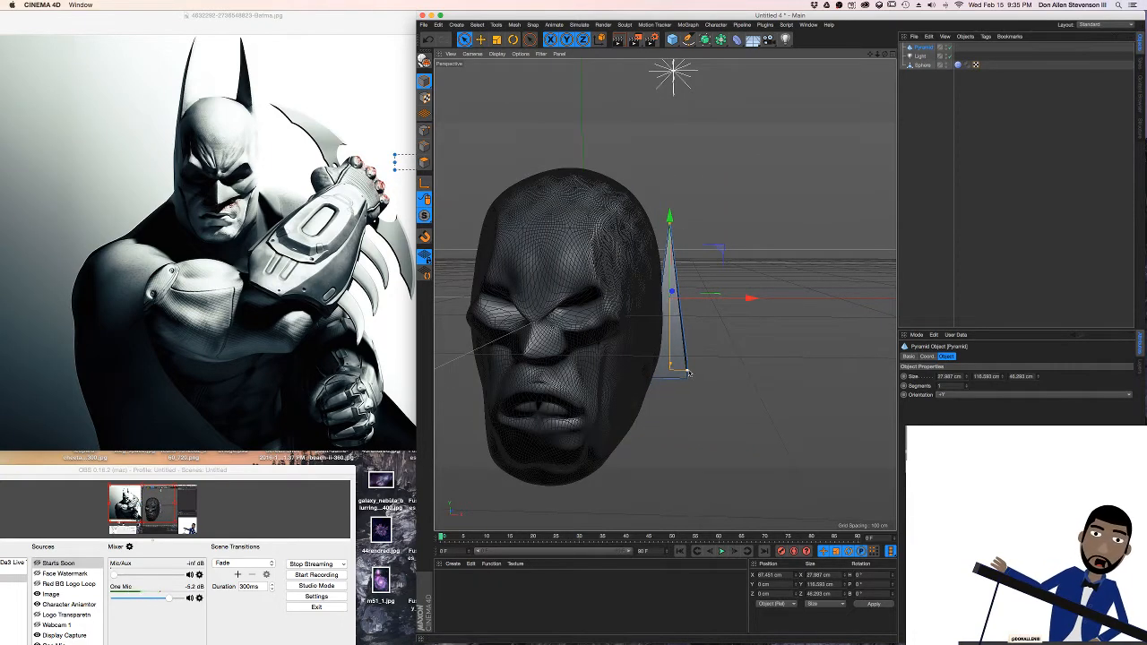
drag(689, 372, 675, 371)
alt+middle_drag(646, 292, 683, 297)
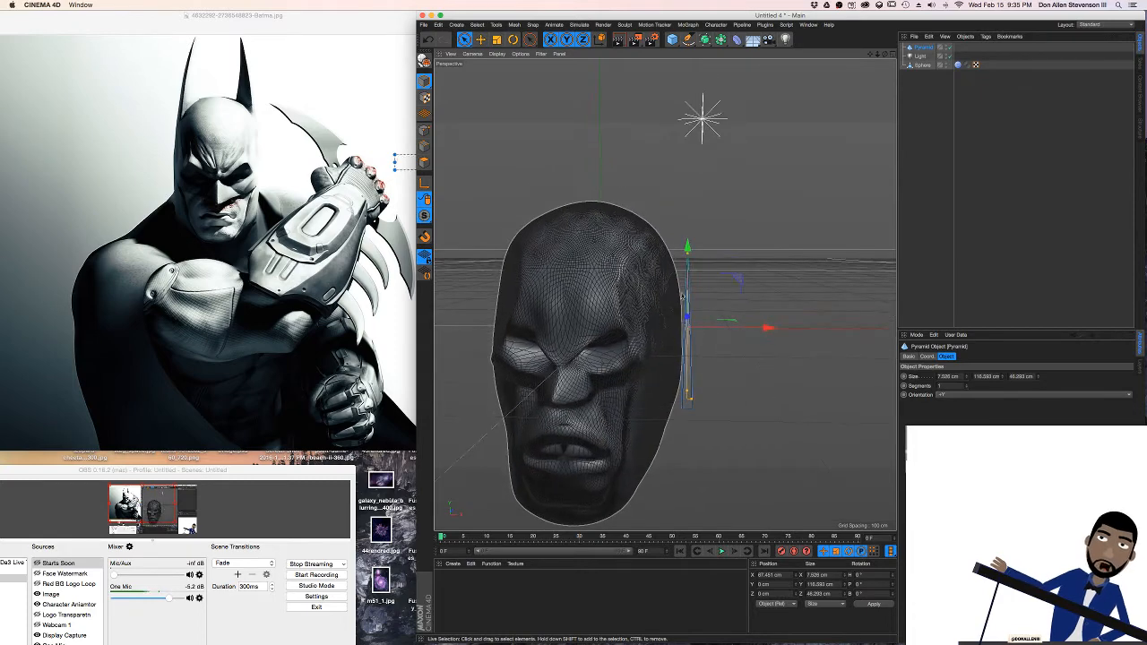
Raise the pyramid to about Y 74 cm, reduce its depth to about 34 cm and bring it inward to about X 39 cm
drag(687, 248, 687, 152)
click(558, 281)
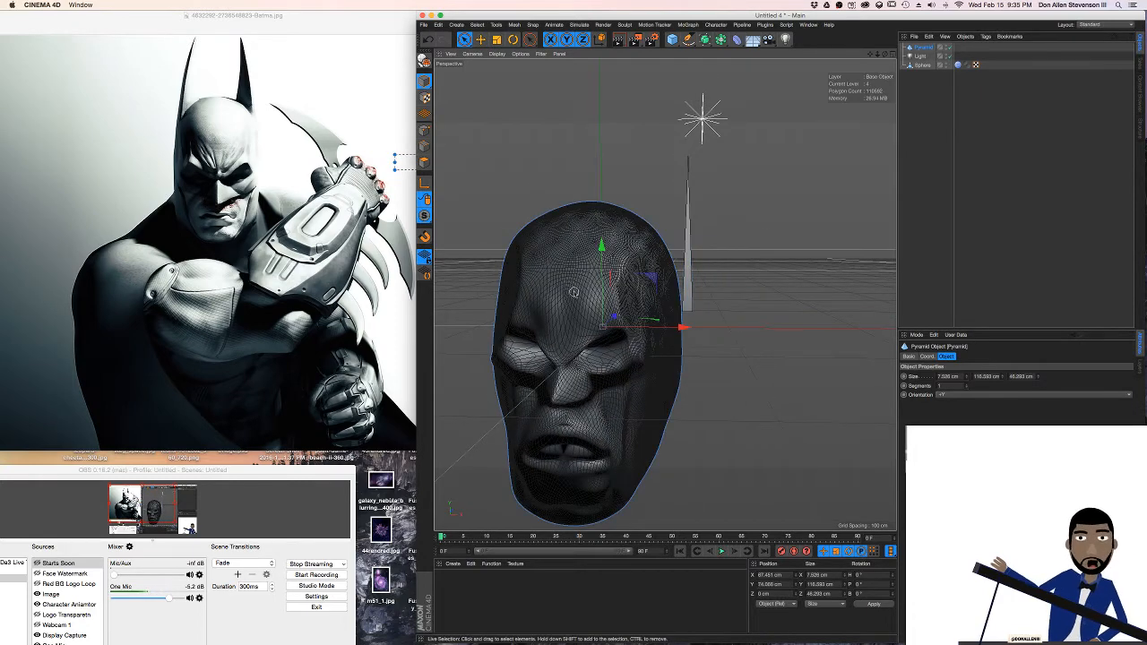
click(741, 260)
click(690, 248)
alt+drag(692, 248, 637, 250)
alt+middle_drag(637, 250, 598, 264)
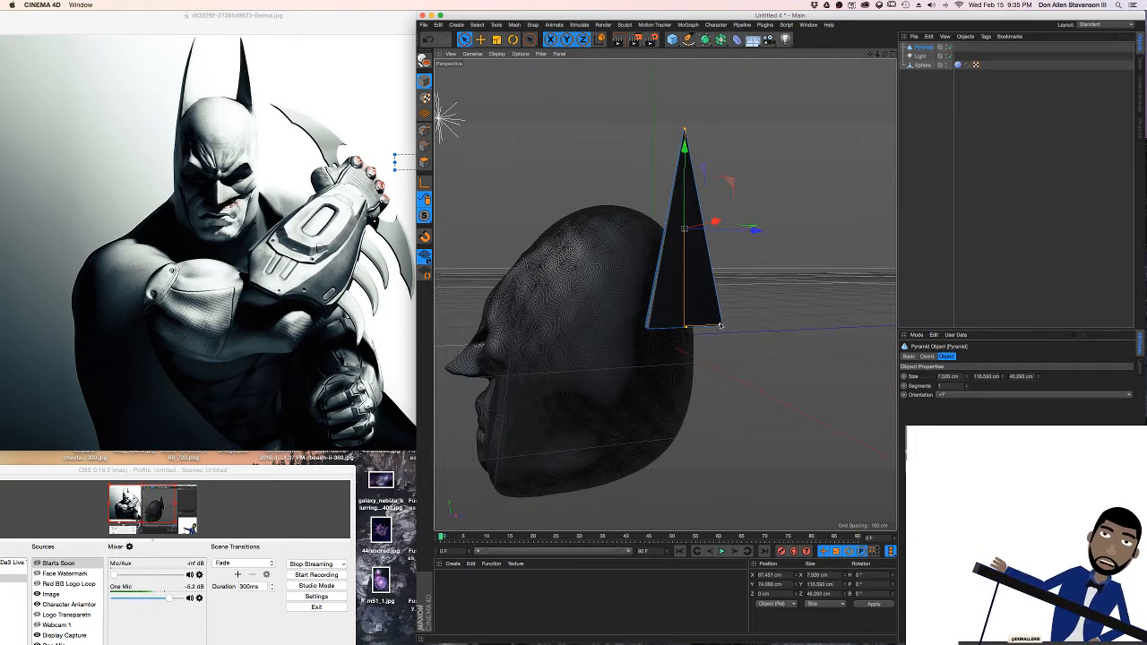
drag(720, 326, 709, 328)
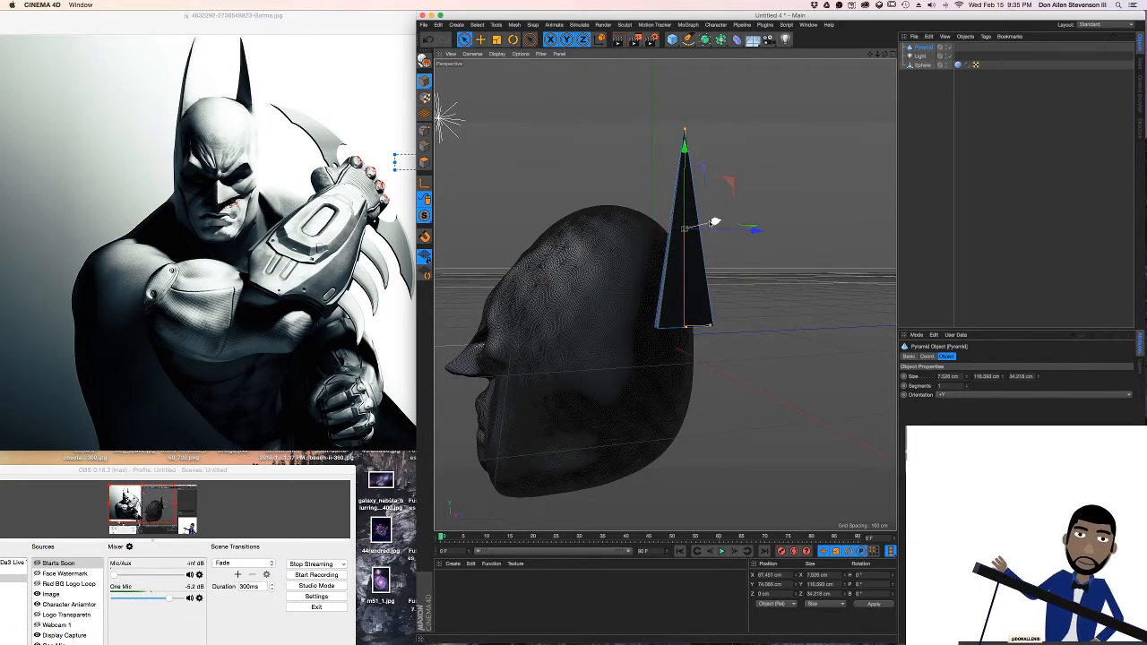
drag(710, 222, 692, 228)
alt+drag(612, 247, 709, 261)
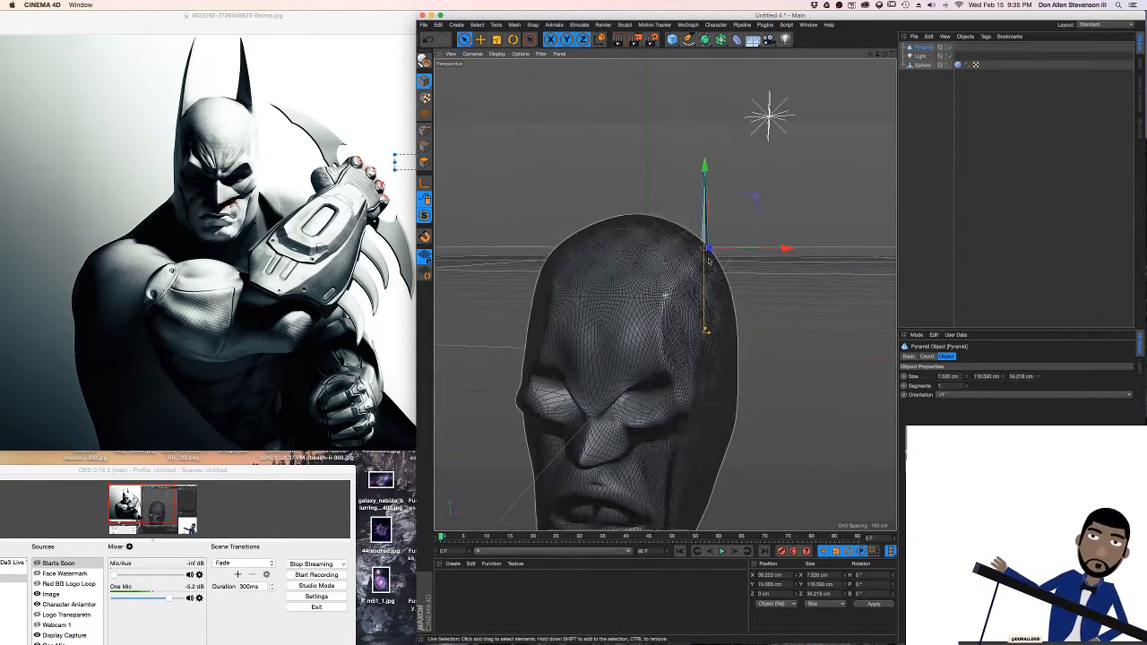
Position the pyramid on top of the head as an ear, at about Y 119 cm and Z -29 cm
alt+drag(706, 131, 706, 234)
drag(632, 212, 655, 220)
alt+drag(655, 220, 651, 318)
alt+middle_drag(651, 318, 622, 212)
alt+drag(622, 213, 681, 53)
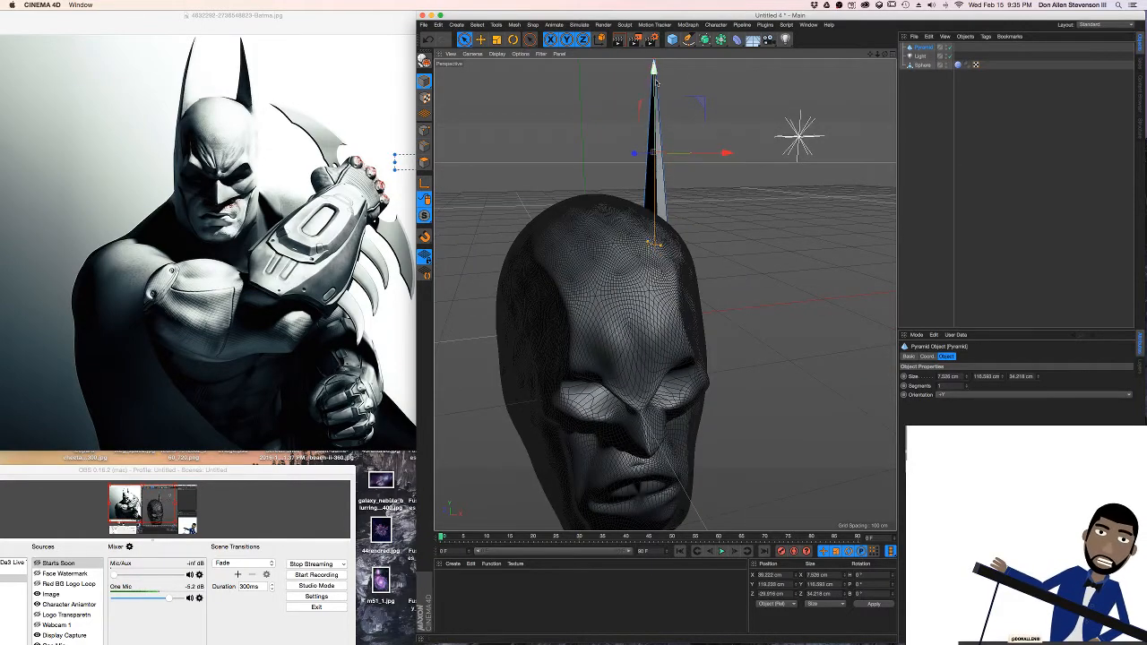
alt+drag(642, 182, 645, 281)
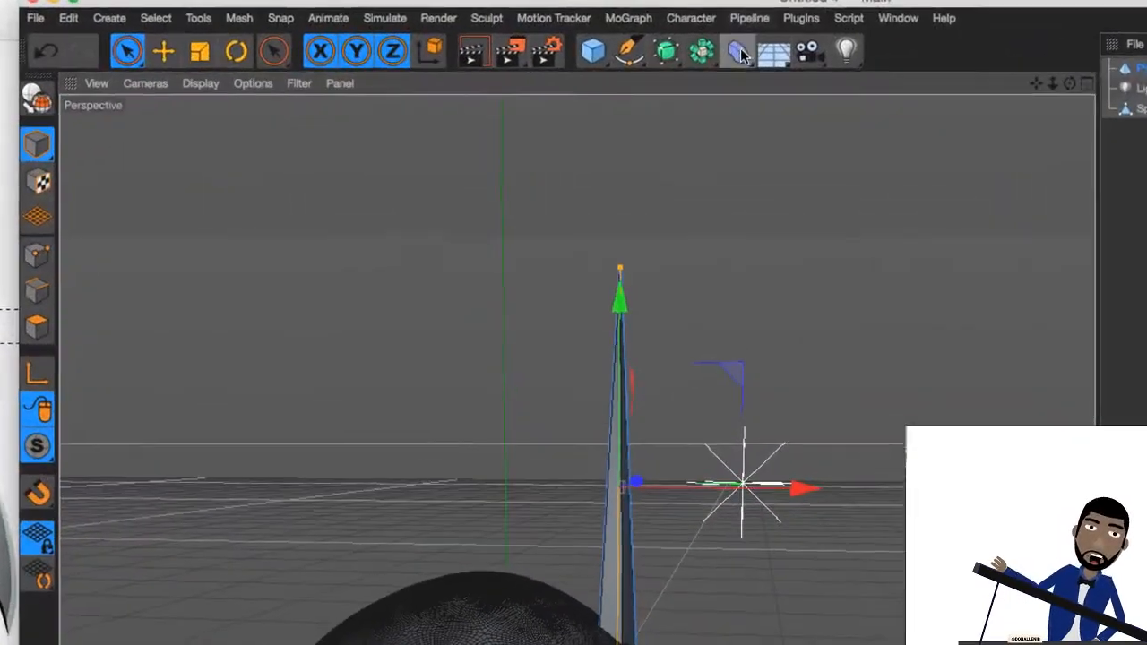
Add a Bend deformer to the scene
click(739, 52)
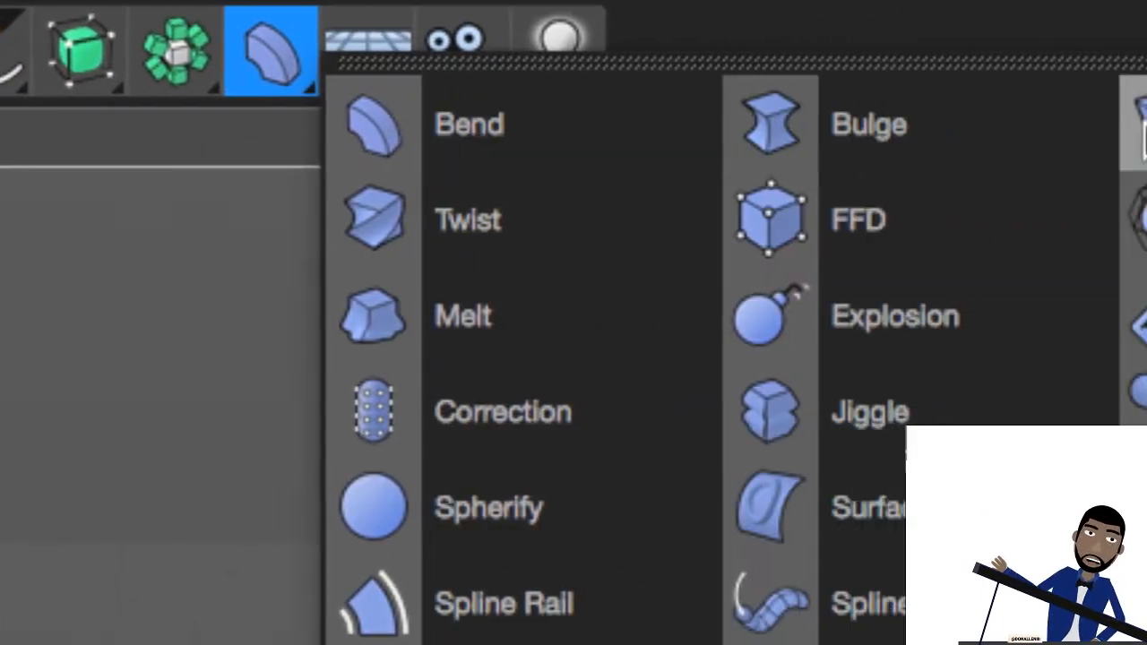
click(544, 144)
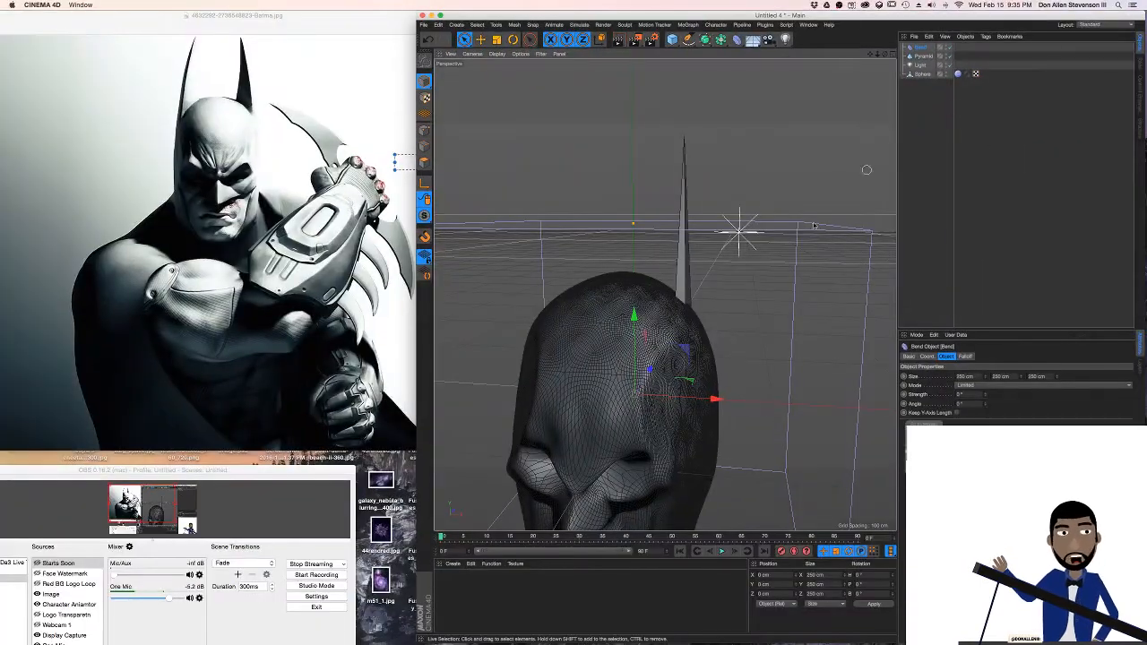
mouse_move(664, 295)
alt+mouse_down()
mouse_move(587, 294)
mouse_move(662, 325)
mouse_move(535, 243)
mouse_move(651, 288)
alt+mouse_up()
alt+drag(641, 232, 865, 98)
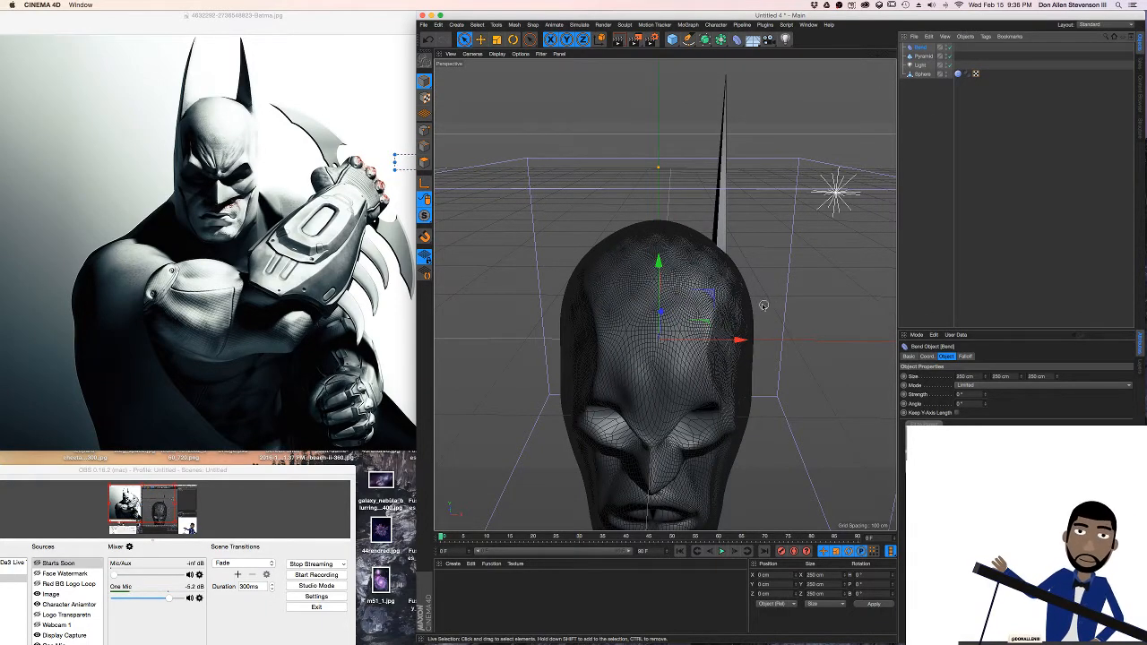
scroll(733, 302, down, 5)
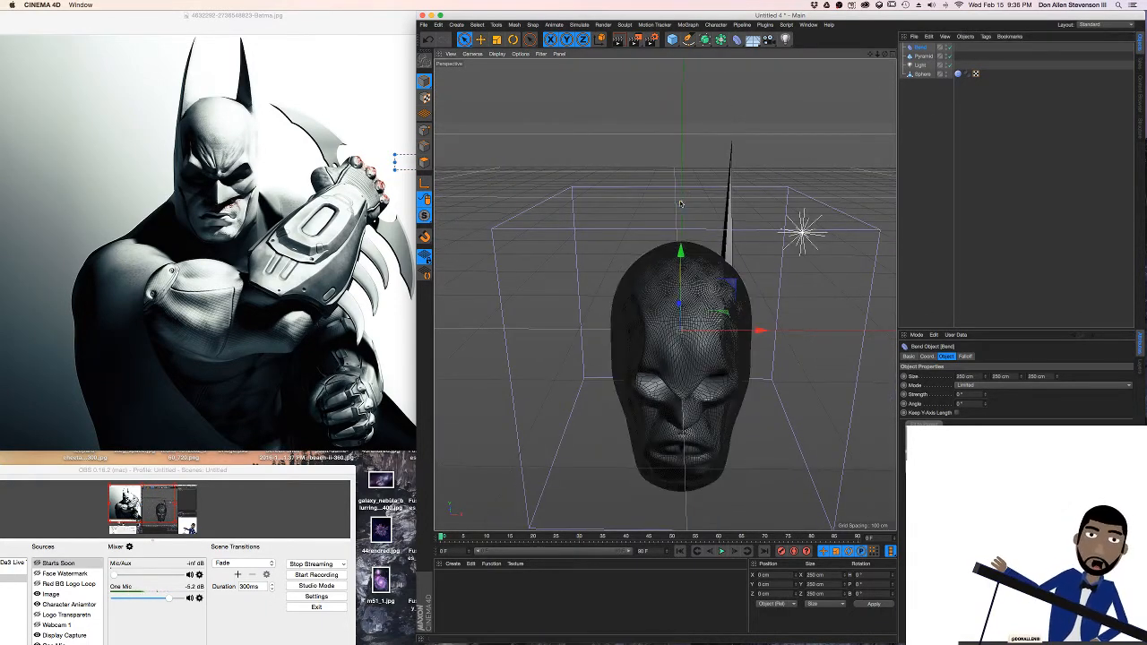
drag(681, 203, 670, 153)
key(super+z)
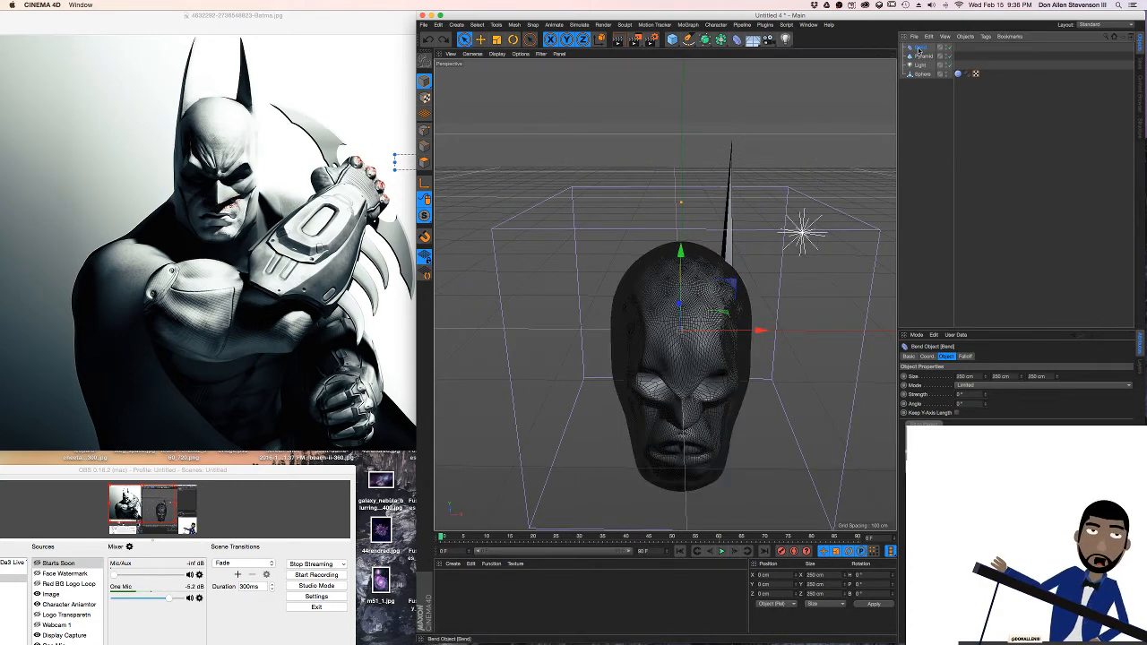
Shrink the Bend deformer to 51 × 131 × 61 cm and move it around the ear, to about X 43, Y 118, Z -32 cm
drag(1022, 380, 970, 385)
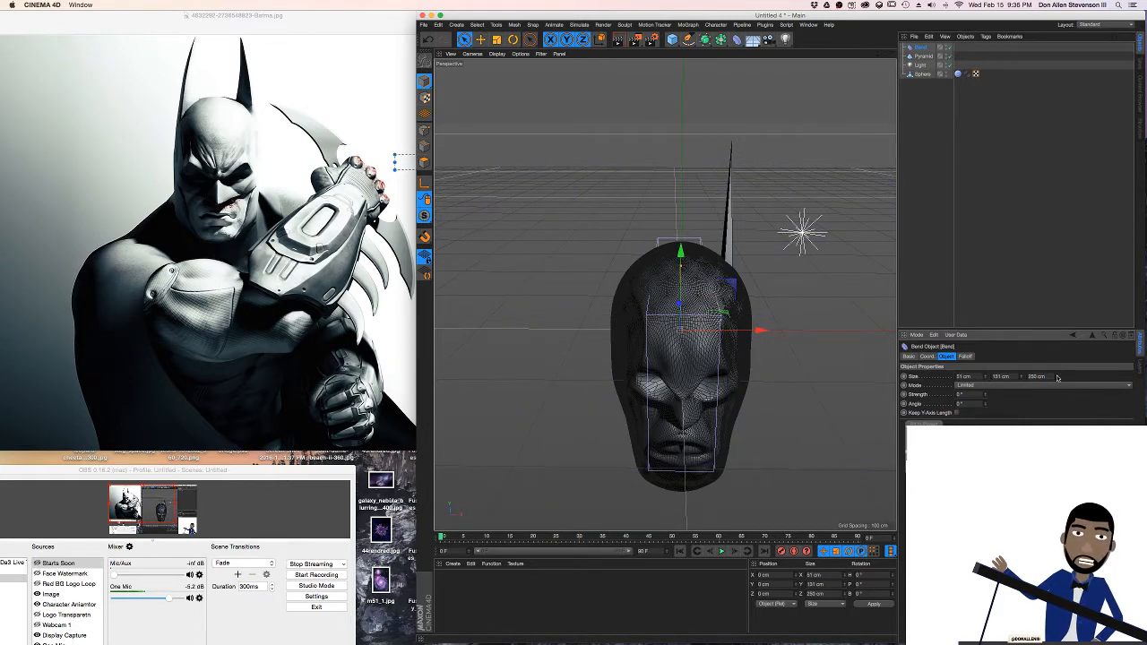
drag(1057, 378, 1058, 372)
drag(683, 257, 711, 128)
alt+drag(664, 292, 739, 314)
mouse_move(677, 180)
mouse_down()
mouse_move(718, 169)
mouse_move(681, 172)
mouse_up()
drag(847, 193, 722, 191)
alt+drag(687, 156, 808, 143)
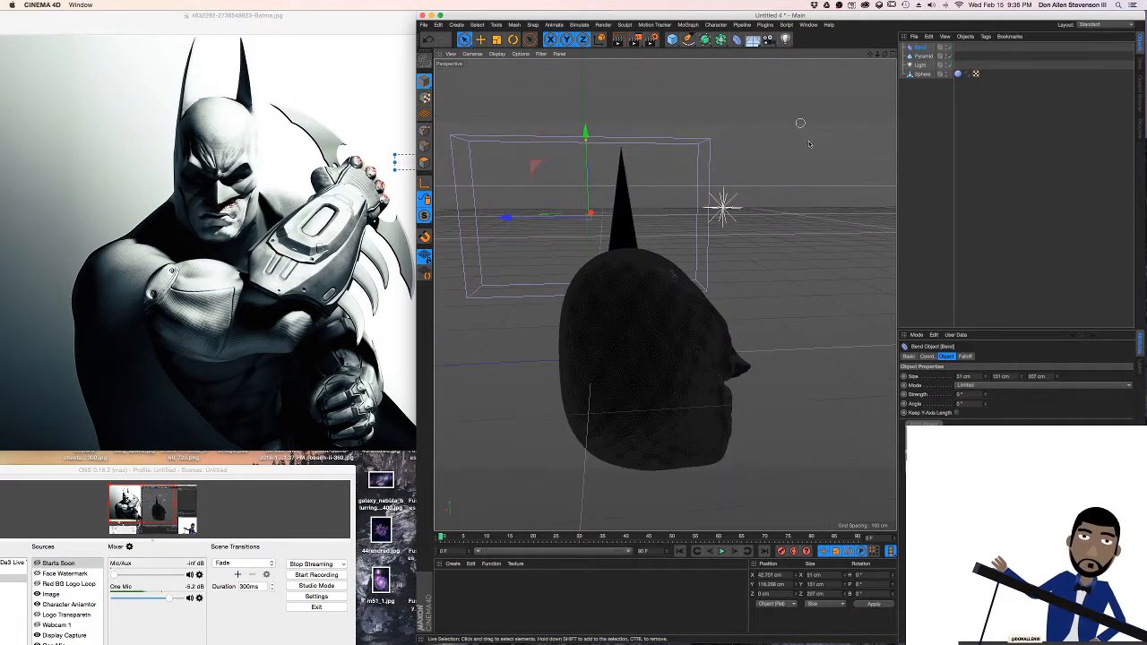
drag(1057, 376, 1057, 442)
drag(567, 220, 520, 219)
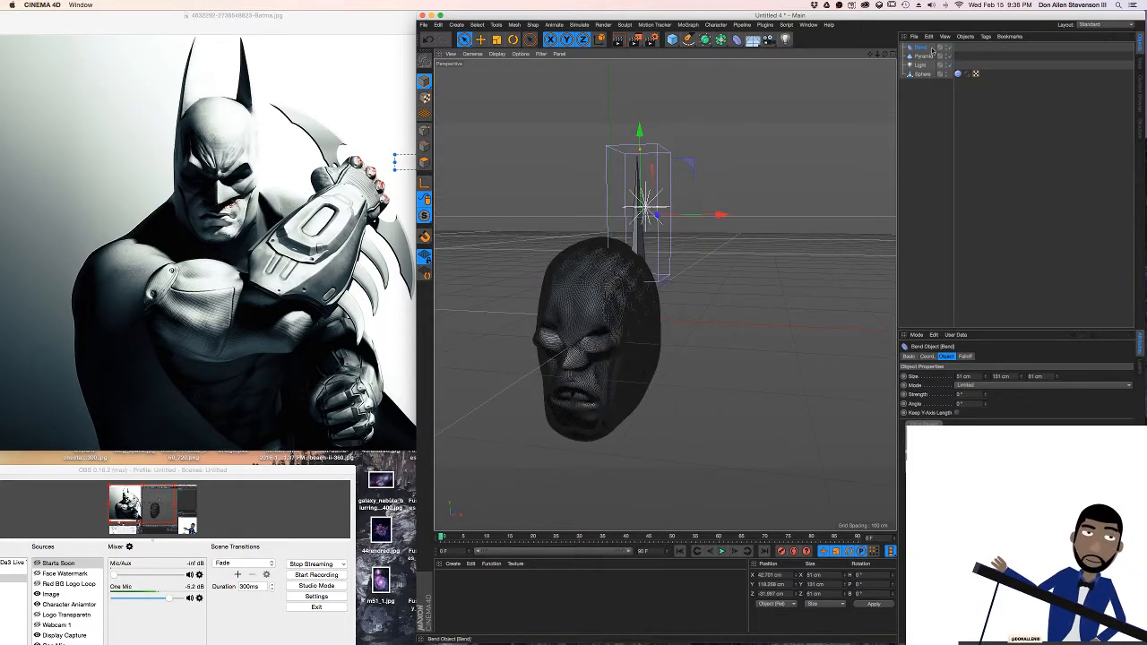
Try changing the Bend deformer's strength before it is linked to the ear pyramid
mouse_move(986, 394)
mouse_down()
mouse_move(986, 358)
mouse_move(986, 399)
mouse_move(986, 385)
mouse_up()
key(super+z)
scroll(579, 203, up, 5)
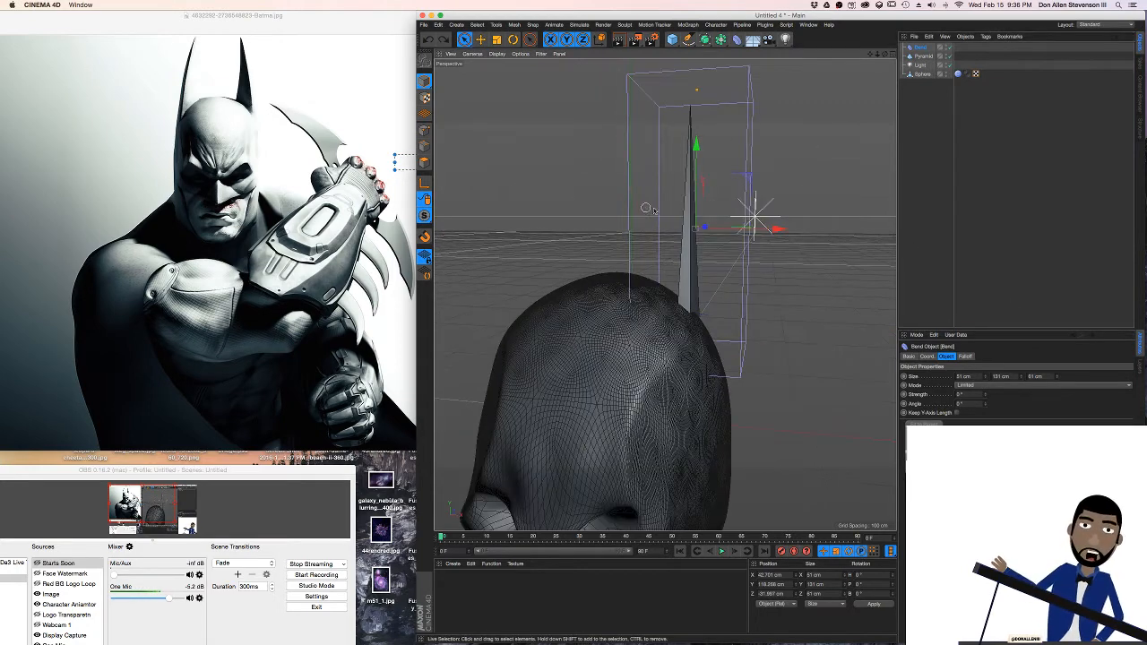
alt+drag(653, 211, 702, 213)
Make the Bend deformer a child of the pyramid in the object hierarchy
drag(923, 56, 921, 48)
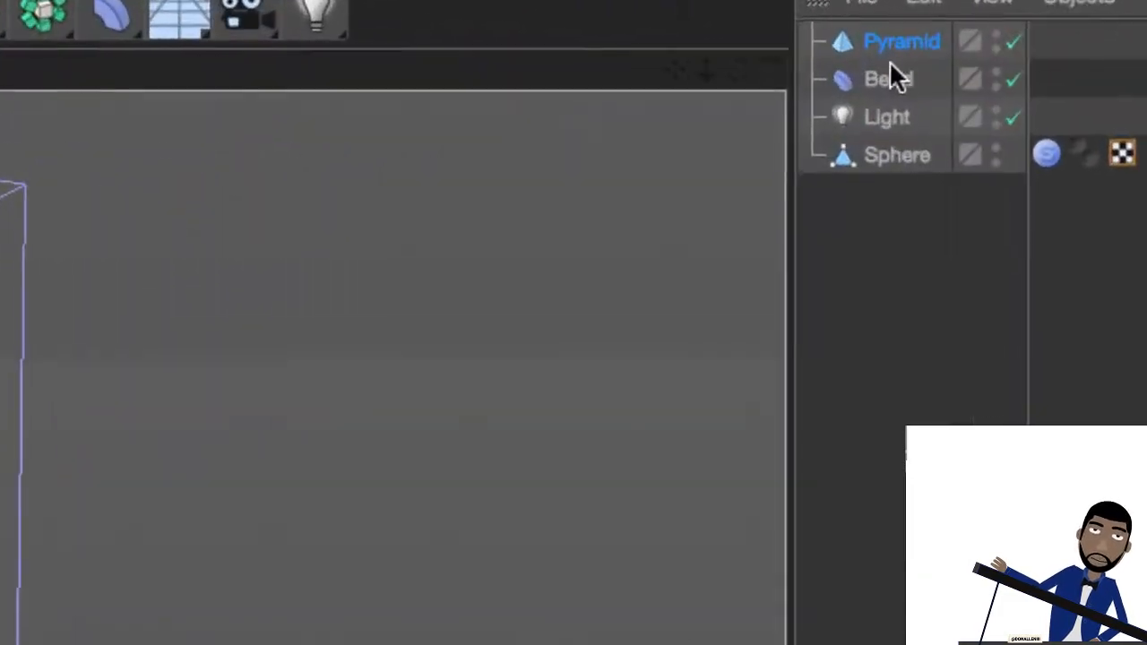
click(917, 56)
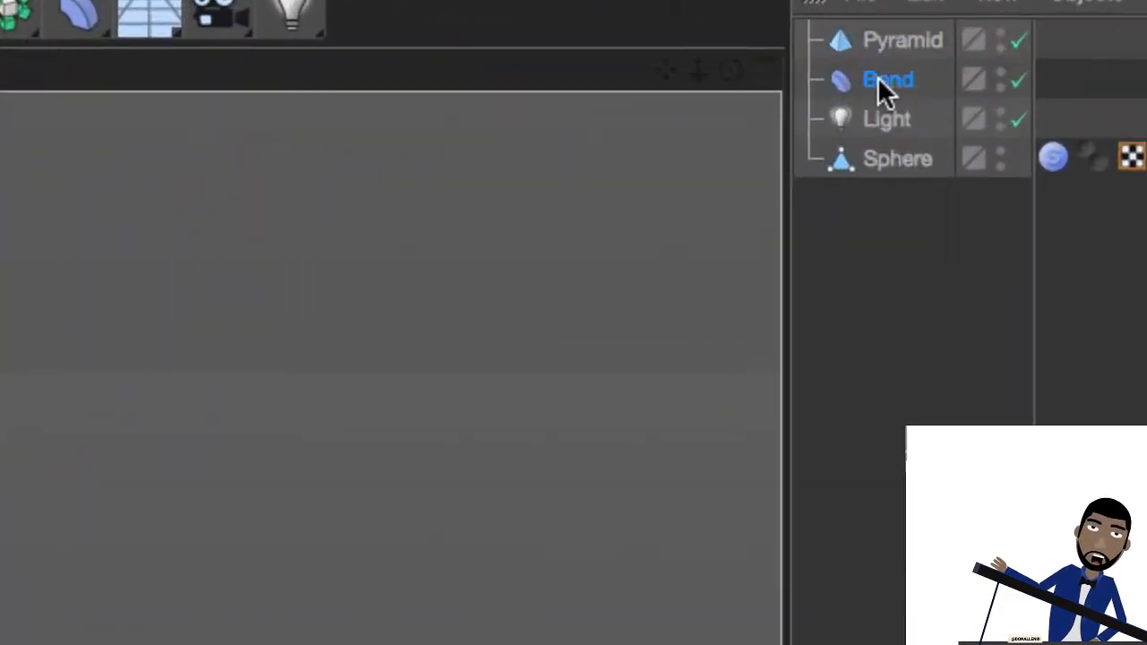
drag(879, 78, 896, 45)
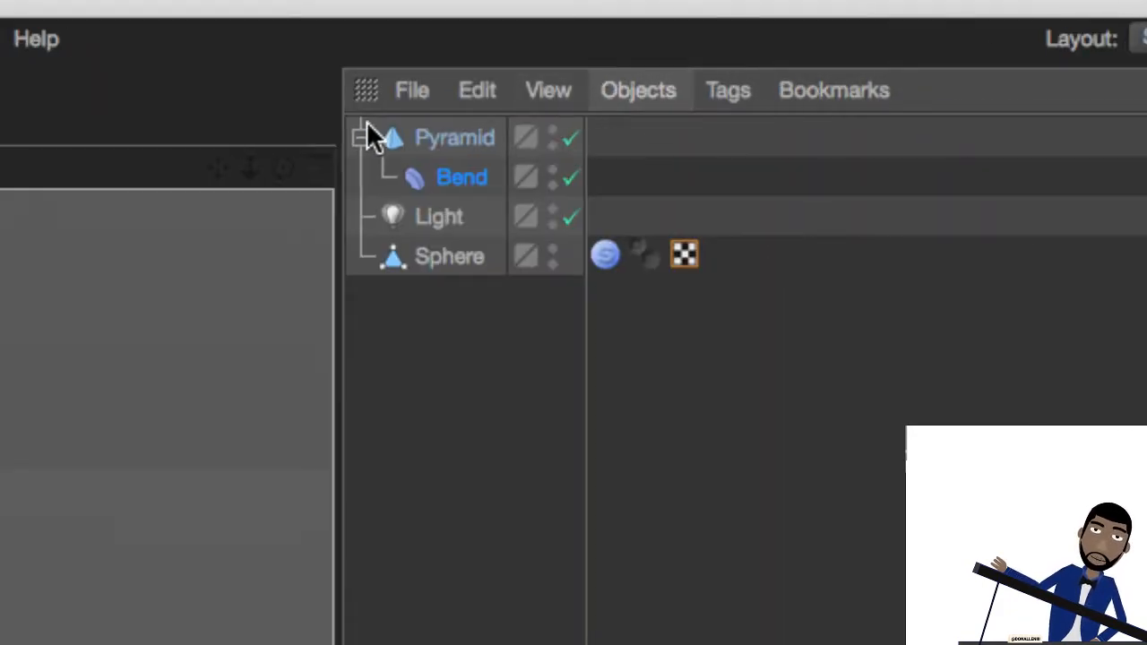
click(890, 46)
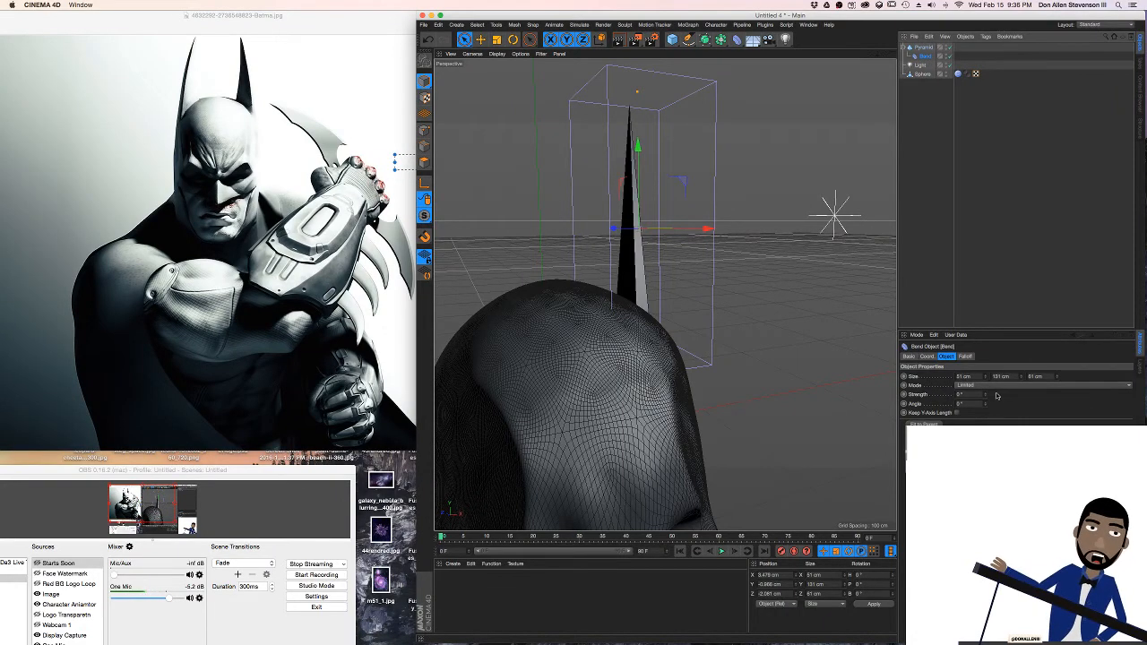
Curve the ear by setting the Bend deformer's strength to -17° and its angle to -22°
mouse_move(986, 394)
mouse_down()
mouse_move(986, 383)
mouse_move(986, 410)
mouse_move(984, 390)
mouse_up()
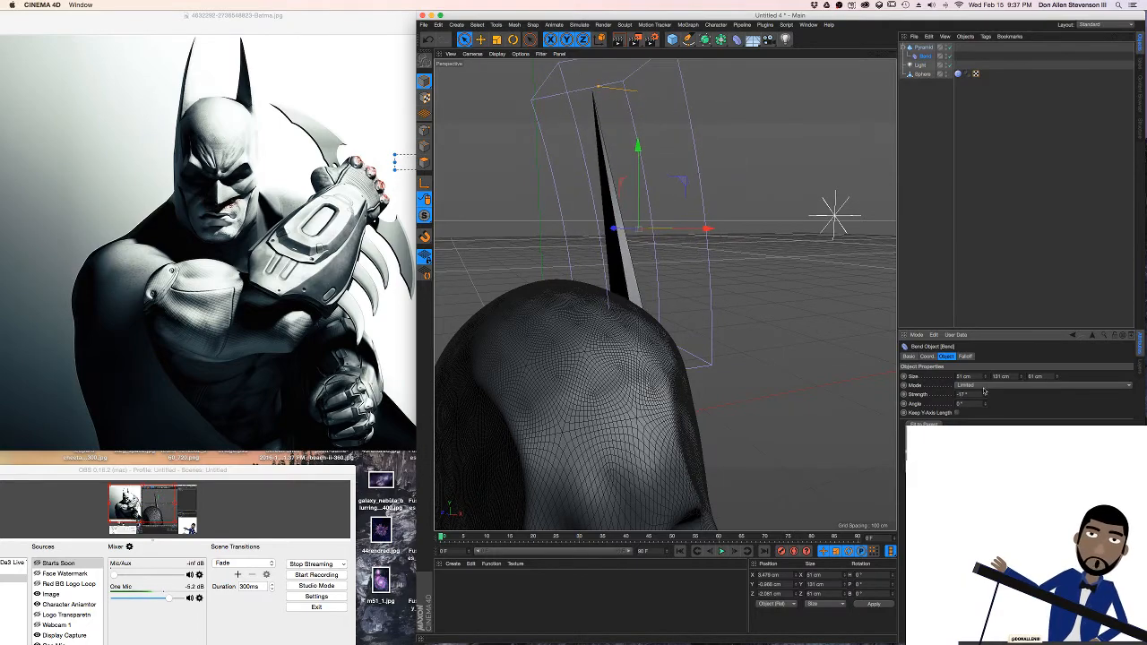
alt+drag(631, 201, 739, 224)
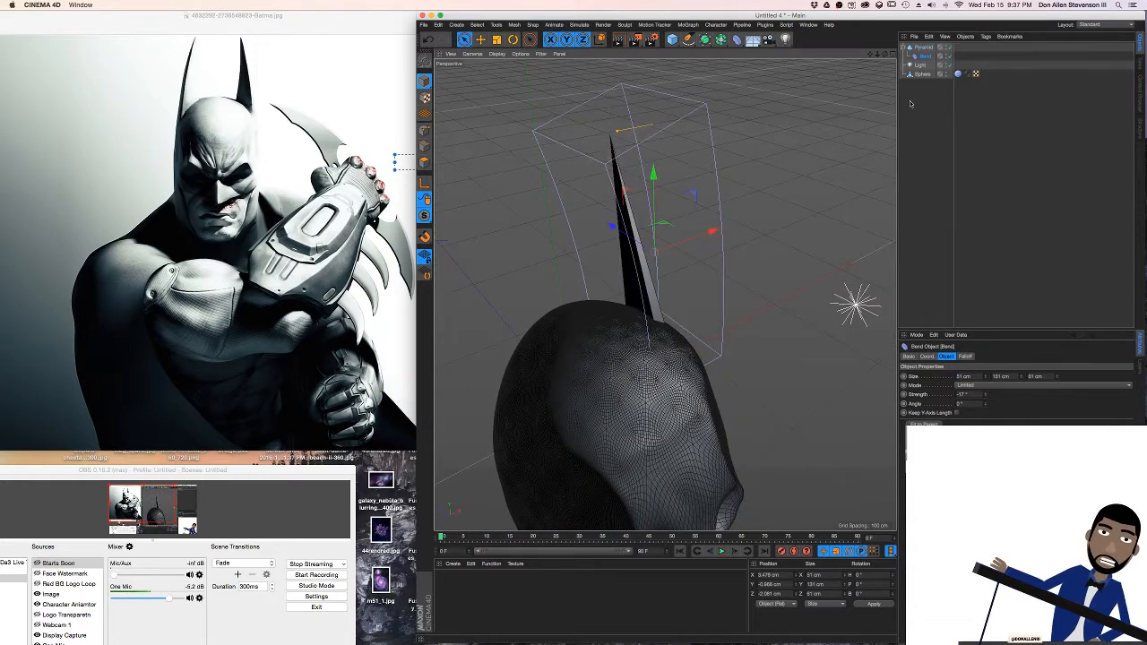
drag(985, 404, 985, 383)
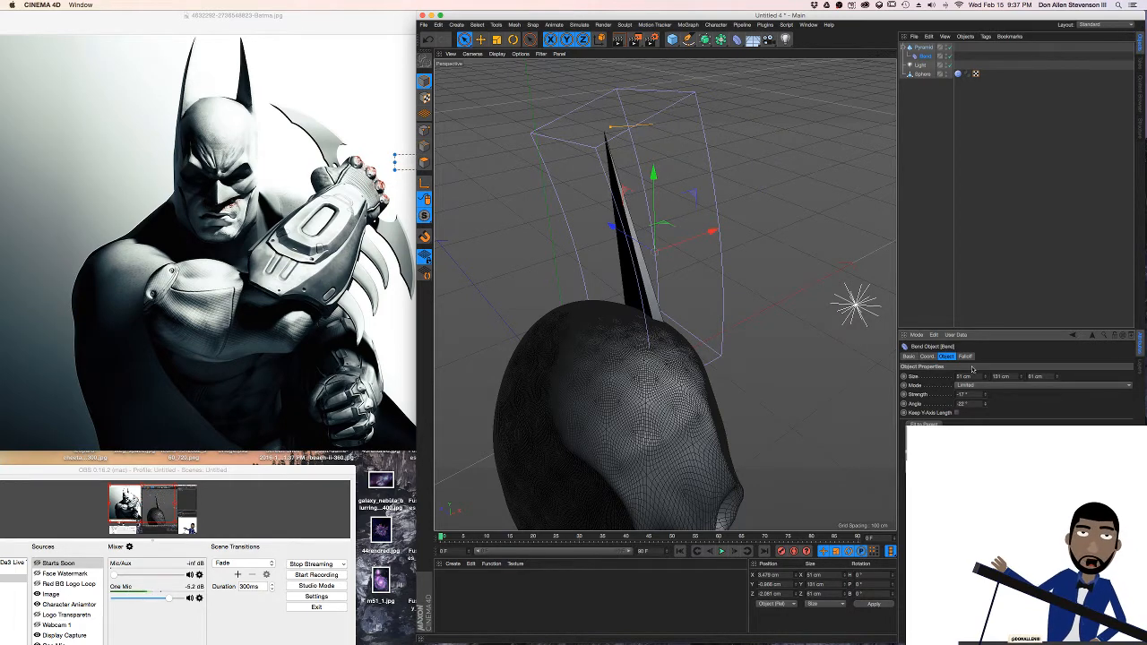
drag(610, 130, 626, 129)
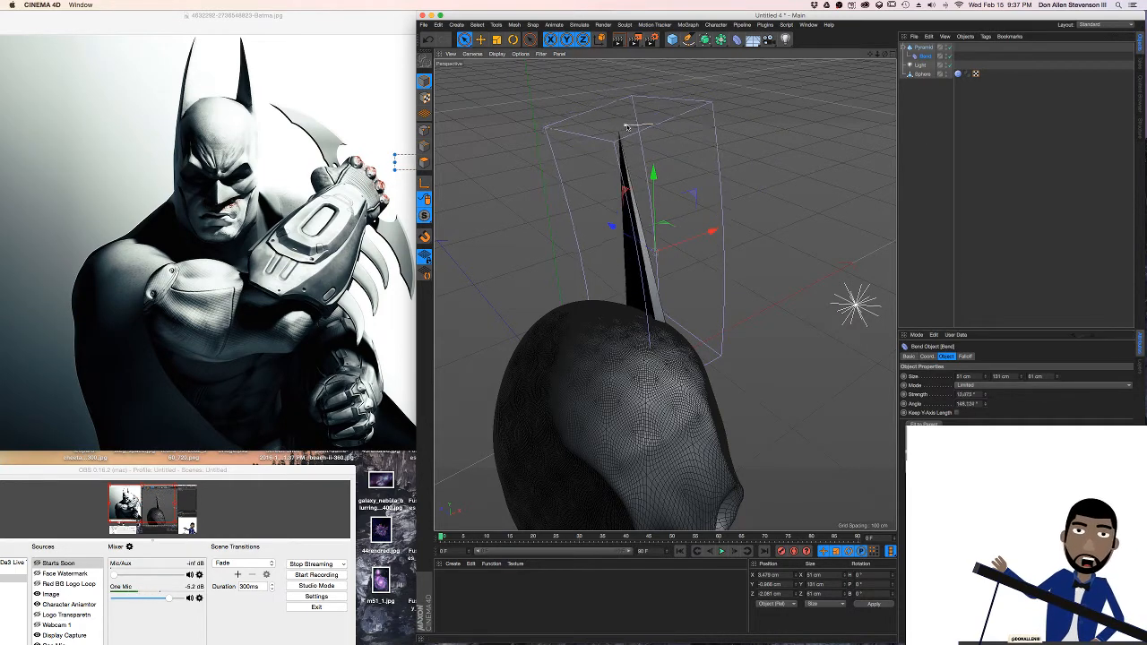
key(super+z)
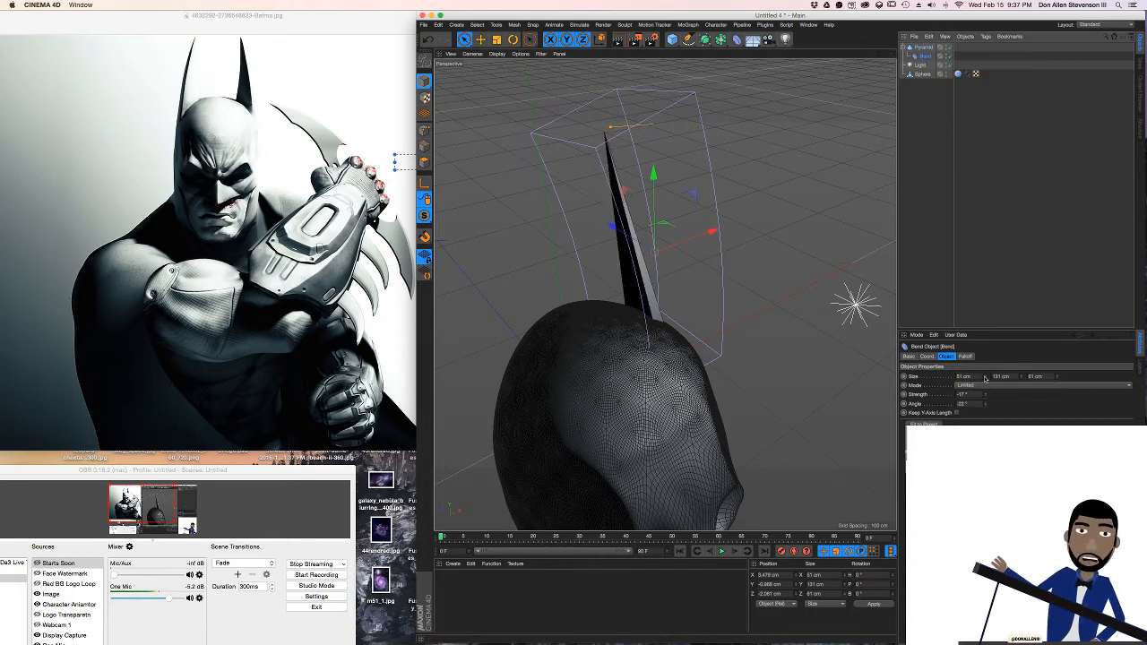
Set the Bend deformer's first two size values to 26 cm and 120 cm, and its angle to -2°
drag(985, 377, 1026, 375)
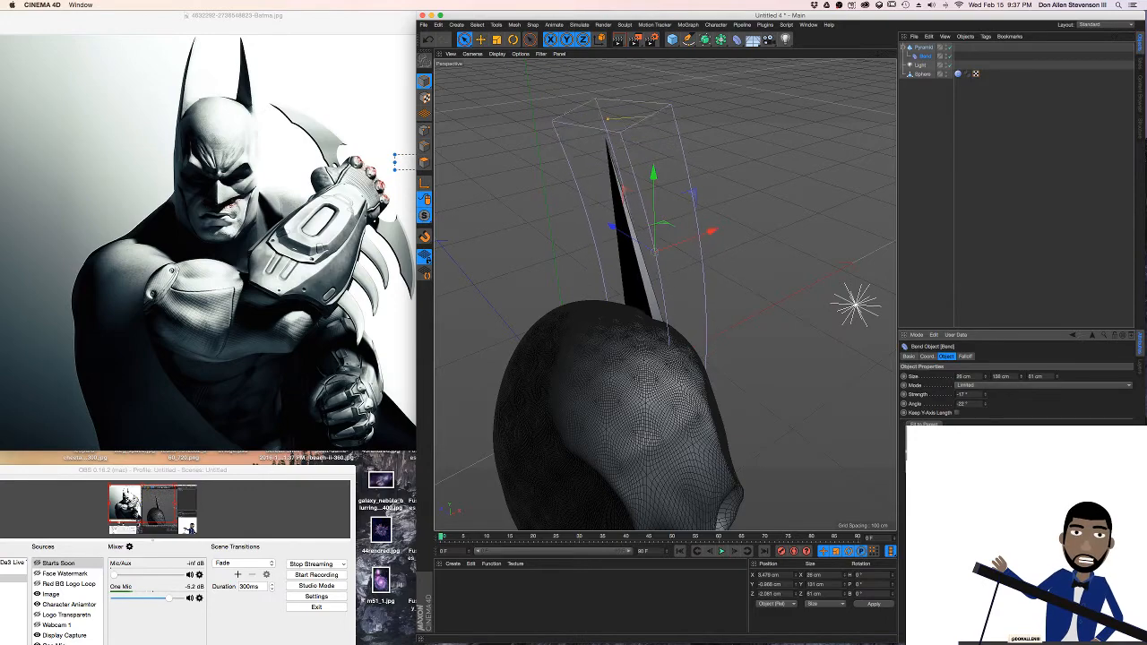
alt+drag(678, 326, 578, 264)
drag(987, 404, 1000, 404)
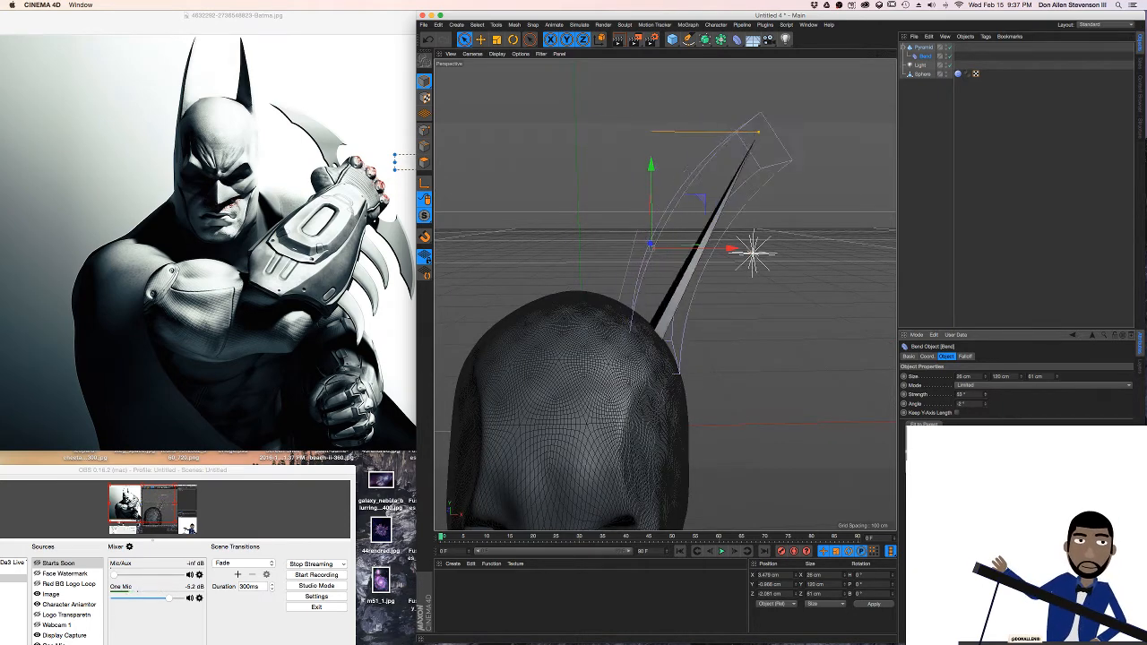
mouse_move(985, 394)
mouse_down()
mouse_move(997, 394)
mouse_move(978, 394)
mouse_up()
key(super+z)
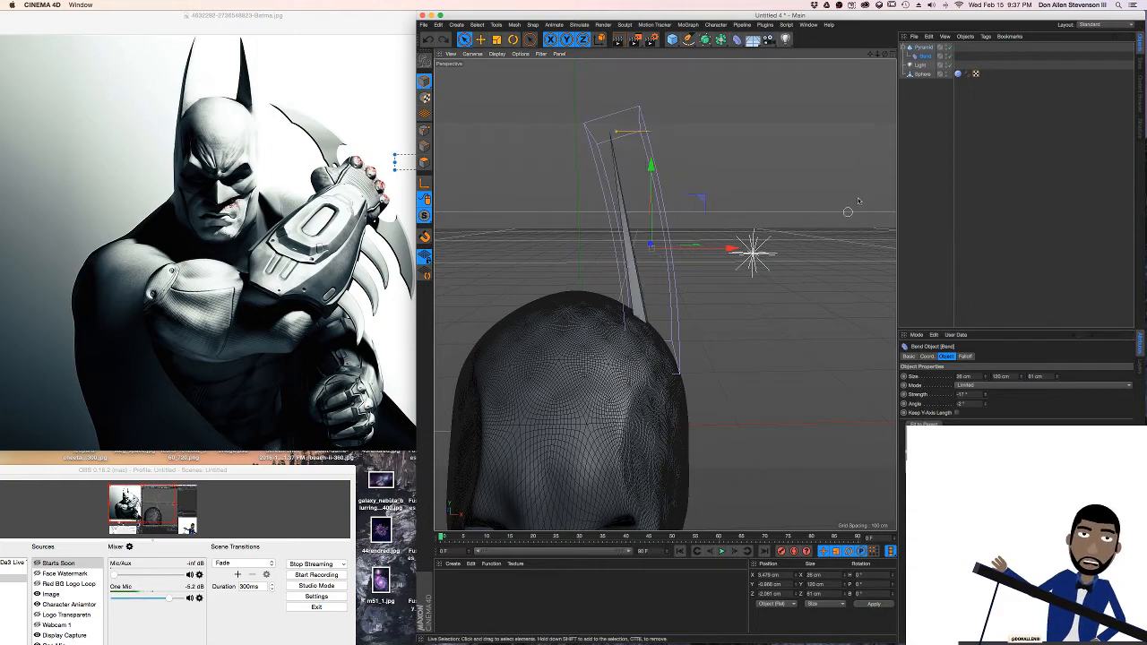
alt+drag(671, 209, 649, 272)
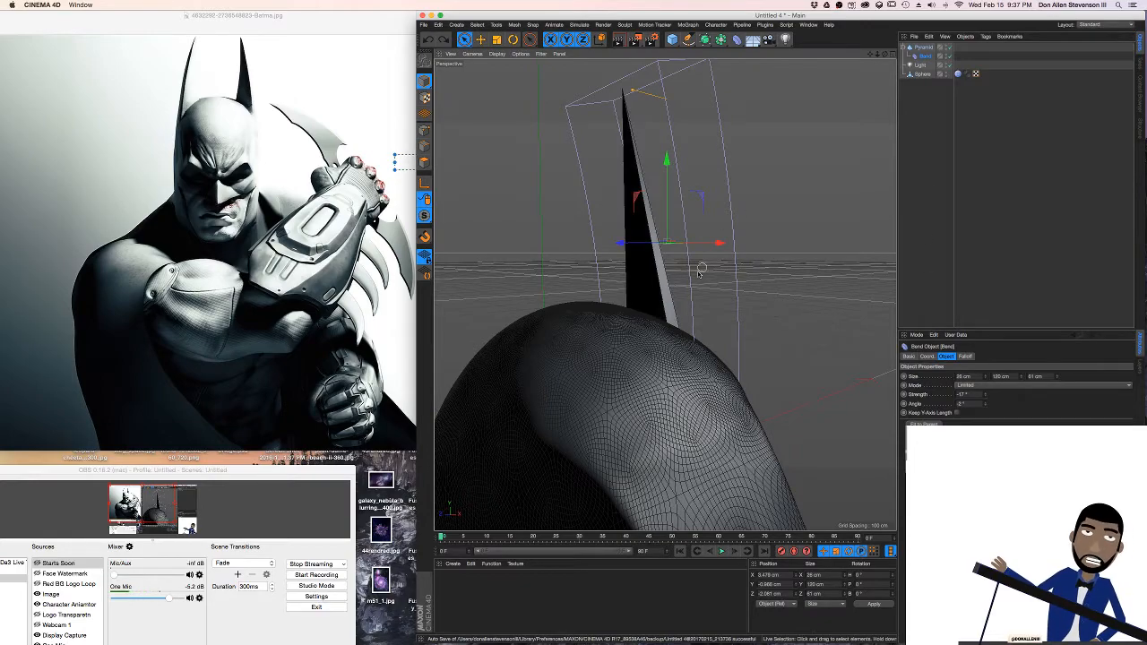
Raise the ear pyramid's segment count to about 26 so the bend curves it smoothly
alt+drag(641, 275, 731, 266)
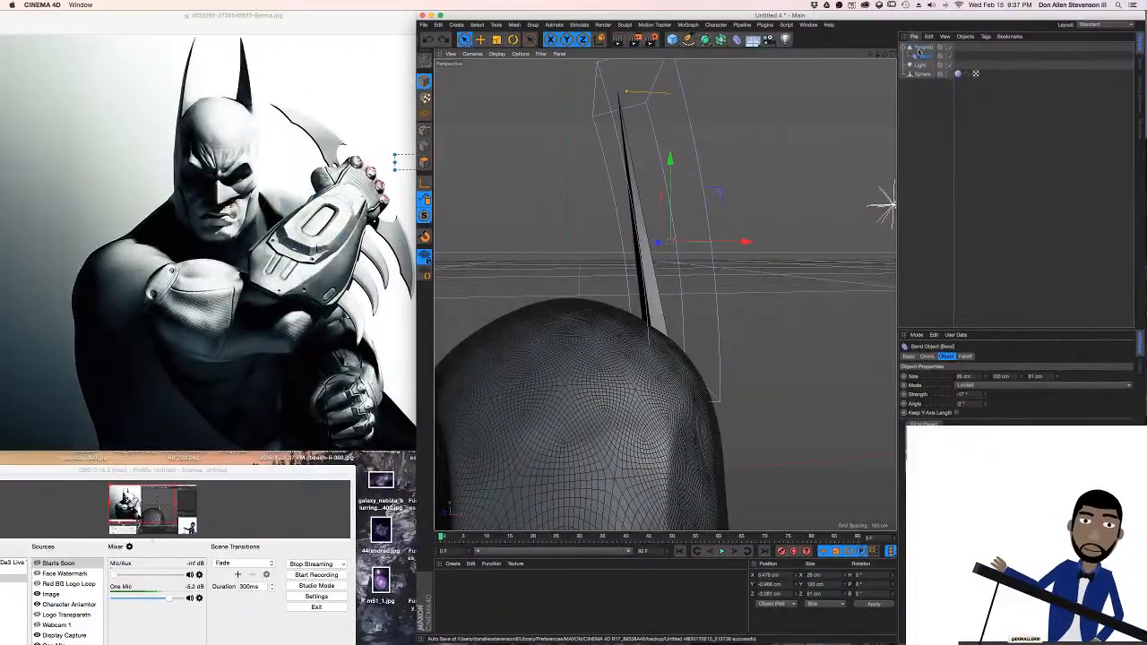
click(922, 49)
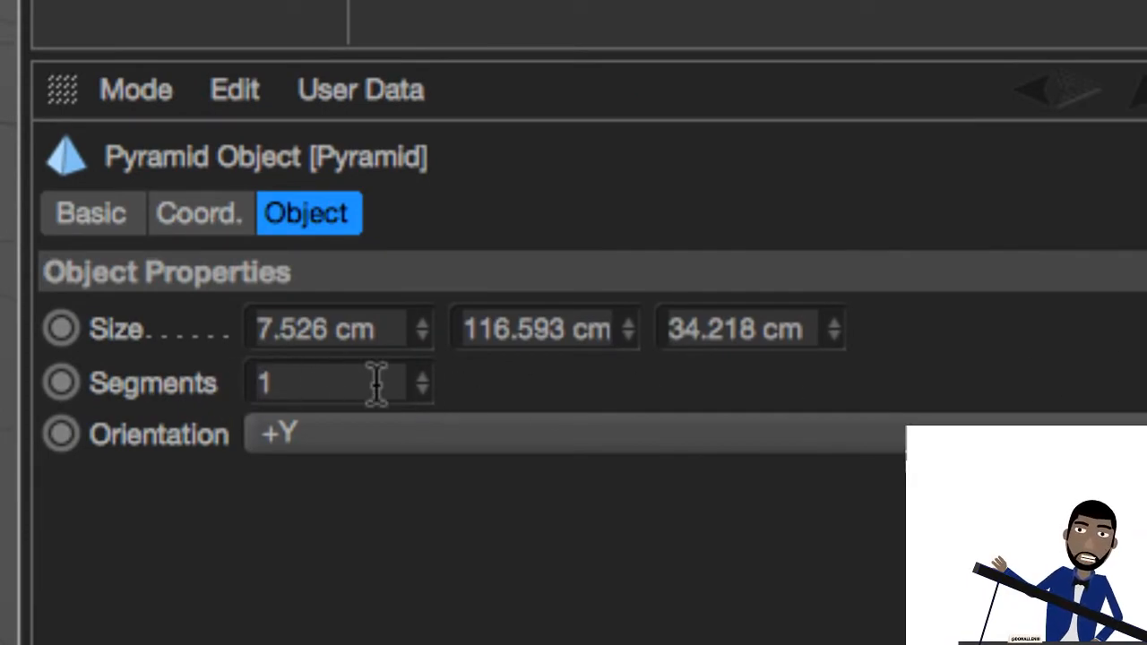
drag(420, 378, 421, 366)
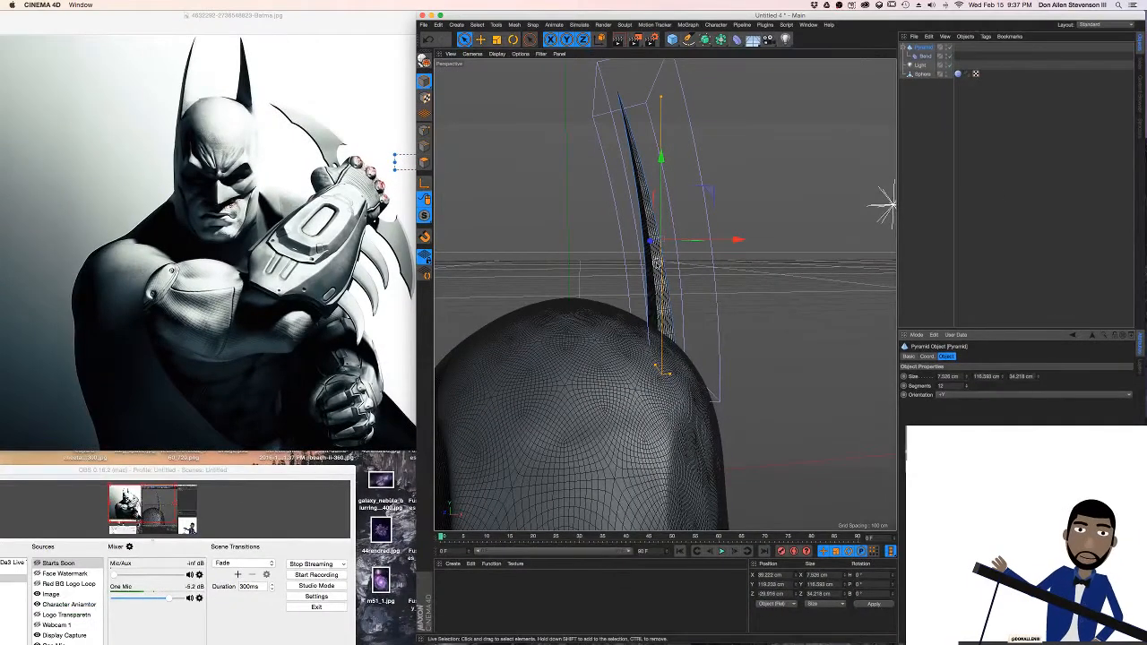
scroll(657, 262, up, 10)
scroll(665, 270, down, 8)
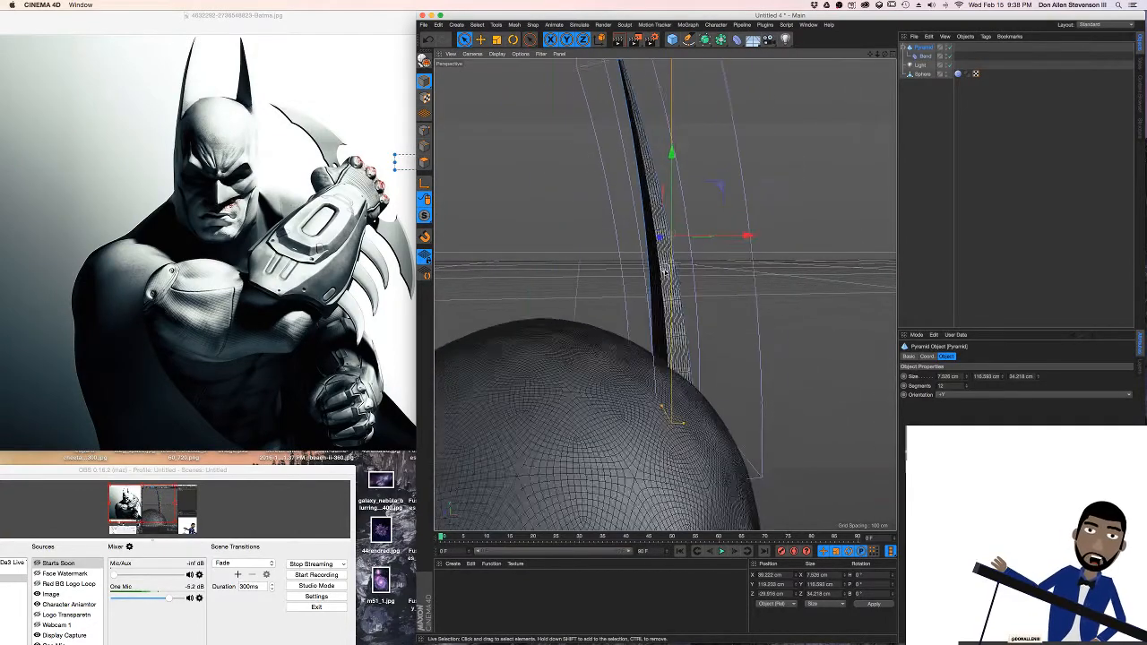
scroll(665, 272, down, 2)
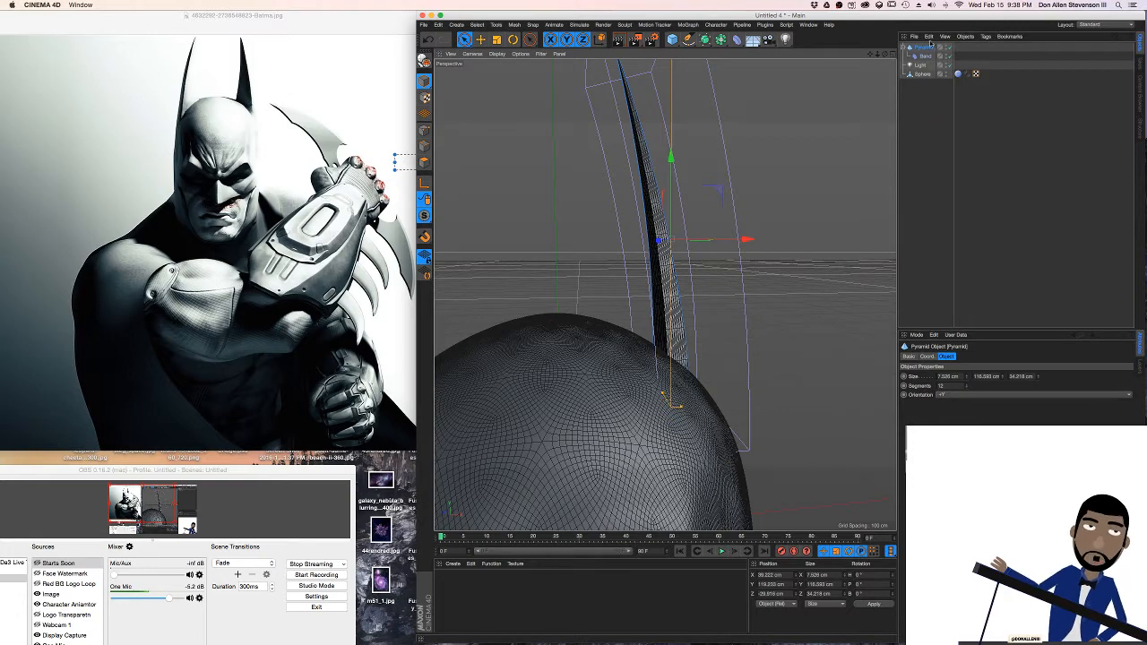
mouse_move(966, 386)
mouse_down()
mouse_move(966, 373)
mouse_move(966, 397)
mouse_move(966, 386)
mouse_up()
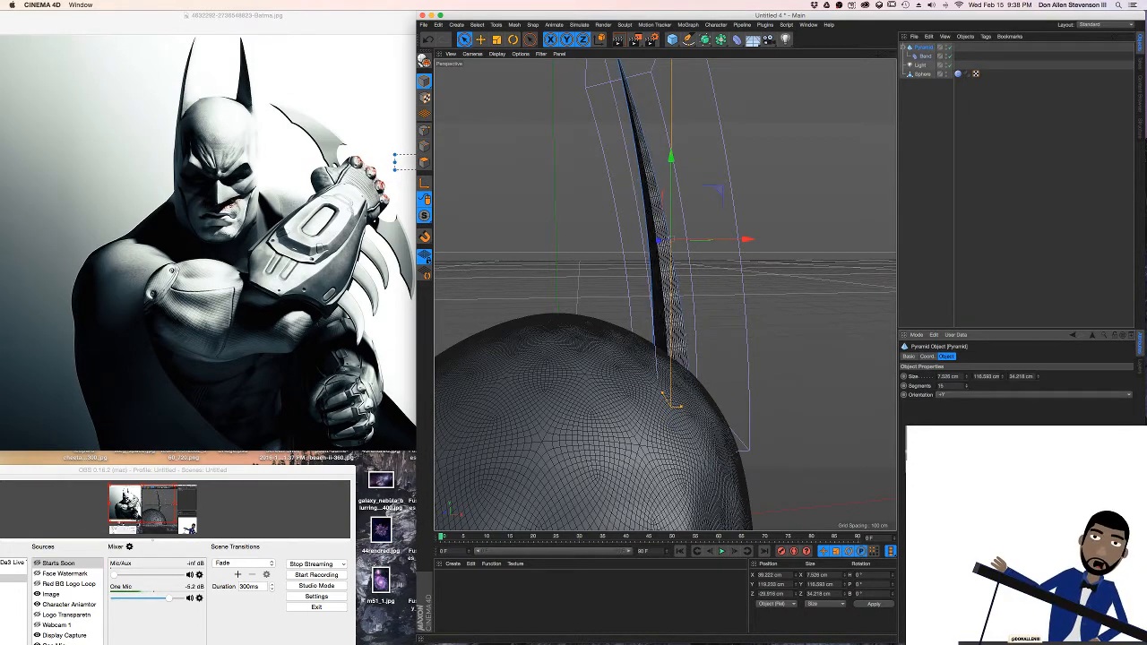
Set the Bend deformer's strength to -57° and its angle to -1°
click(926, 56)
mouse_move(977, 403)
mouse_down()
mouse_move(977, 430)
mouse_move(985, 381)
mouse_move(986, 412)
mouse_up()
mouse_move(735, 315)
alt+mouse_down()
mouse_move(779, 307)
mouse_move(652, 310)
mouse_move(689, 329)
alt+mouse_up()
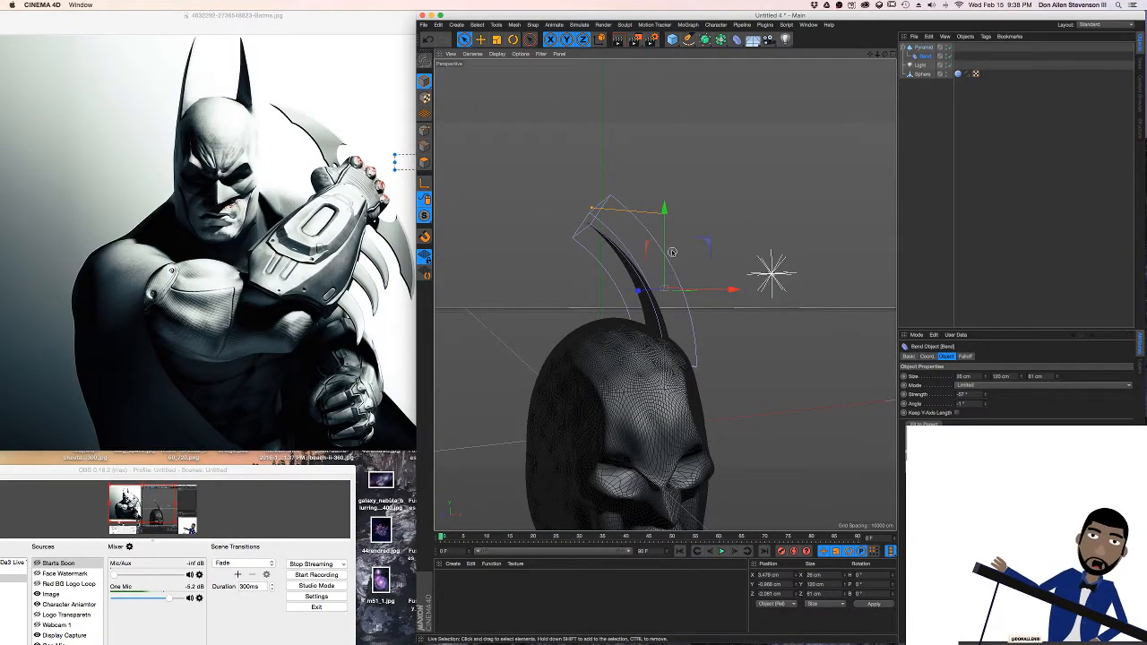
Rotate the ear pyramid to a bank of about 35° and move it outward onto the side of the head
click(915, 50)
alt+drag(722, 248, 678, 262)
key(r)
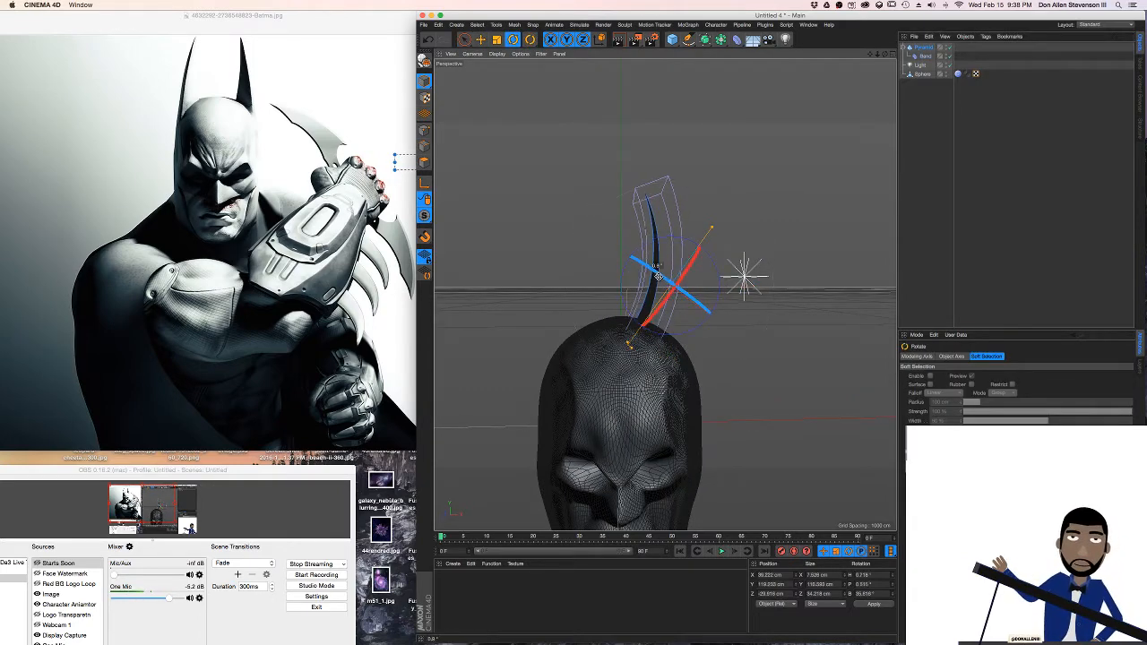
scroll(671, 278, up, 5)
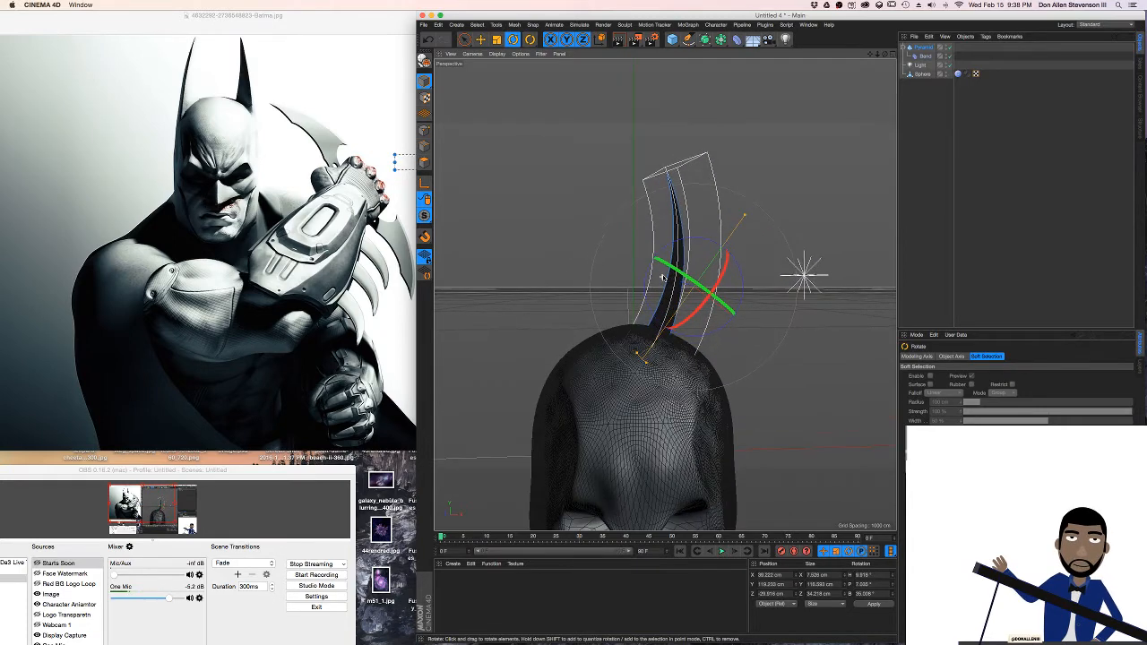
key(e)
alt+drag(644, 267, 640, 284)
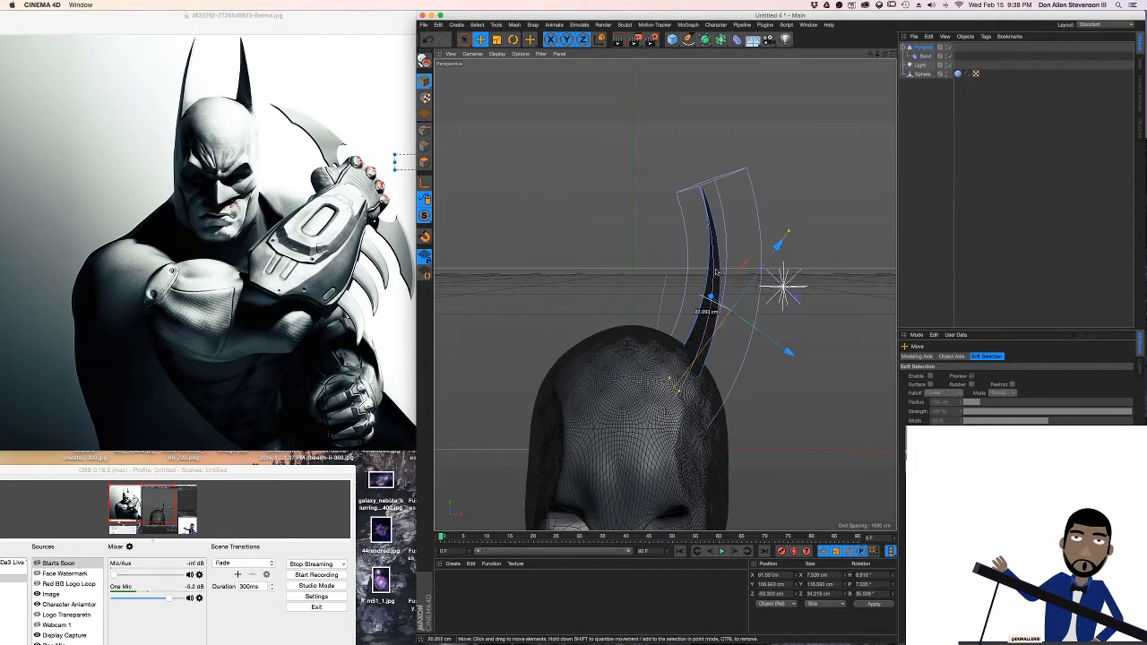
drag(715, 271, 665, 275)
Reduce the ear's curve by setting the Bend deformer's strength to about -40°
click(928, 57)
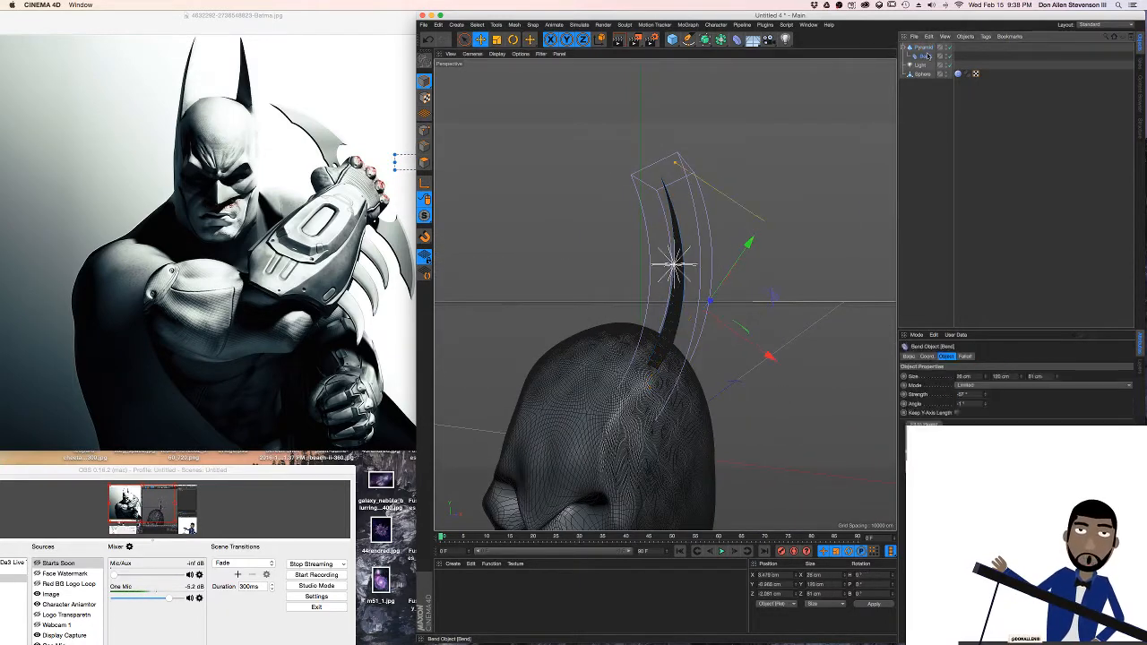
drag(985, 395, 985, 407)
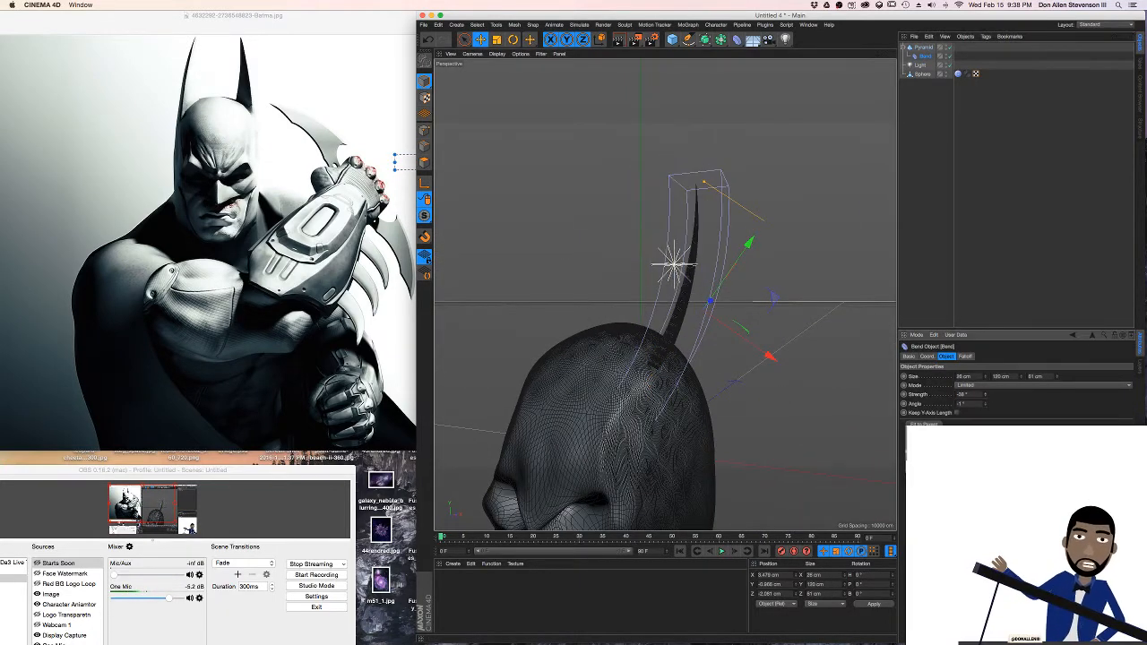
alt+drag(707, 391, 616, 305)
scroll(645, 327, down, 10)
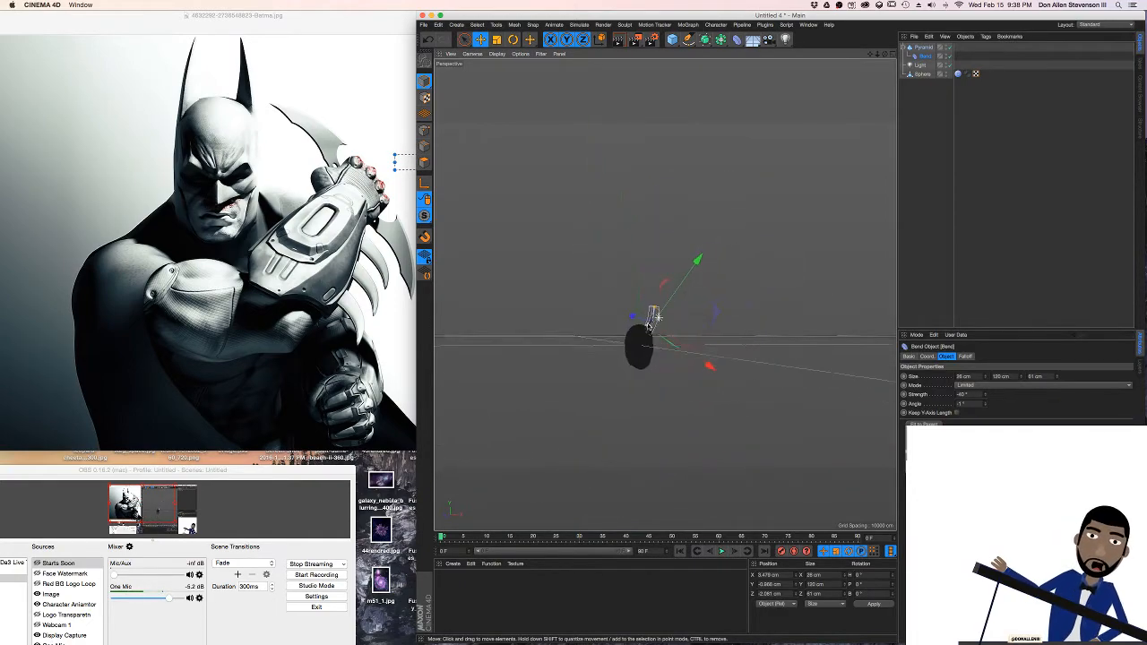
scroll(647, 326, up, 12)
alt+drag(652, 325, 552, 251)
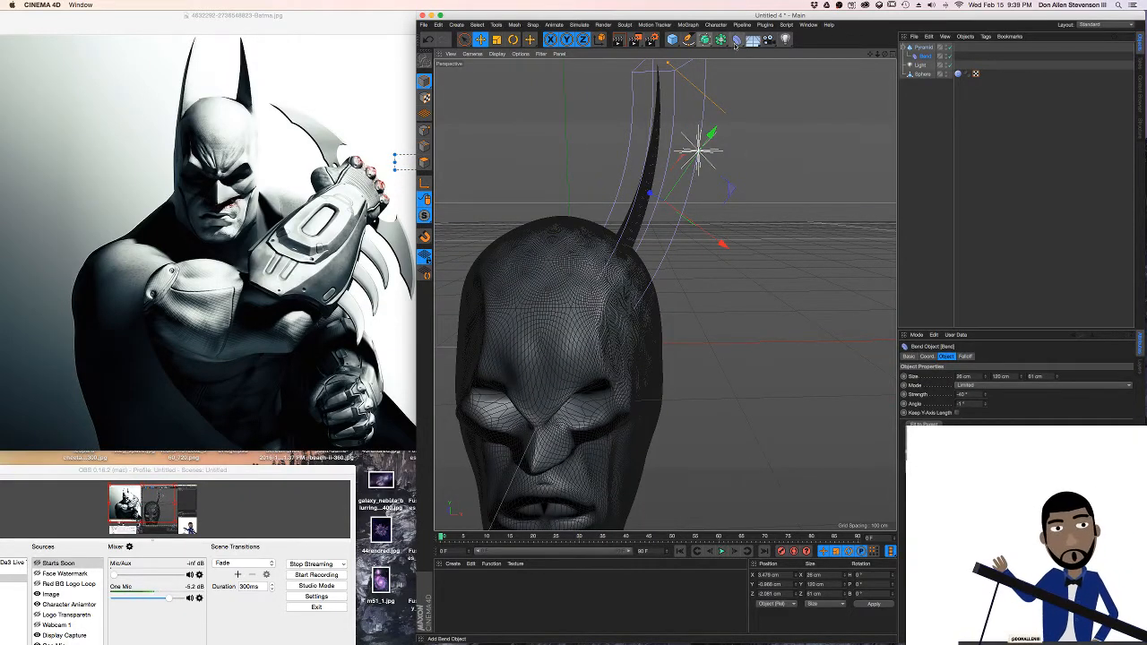
Add a Symmetry object and make the ear pyramid its child to mirror the ear across the head
click(736, 41)
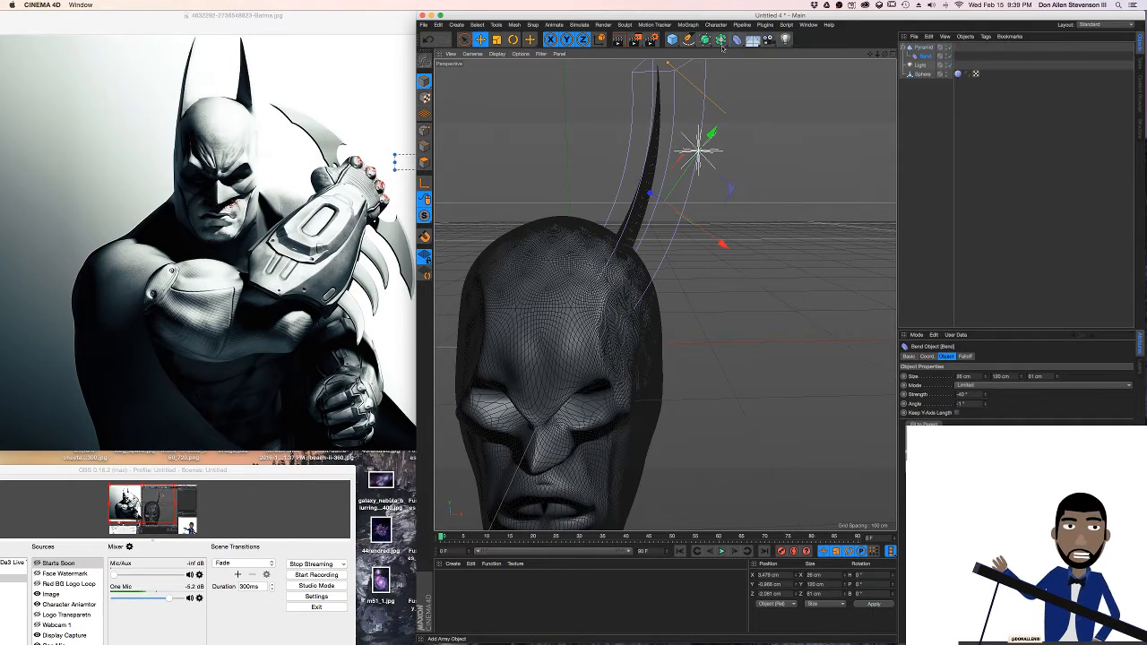
click(721, 40)
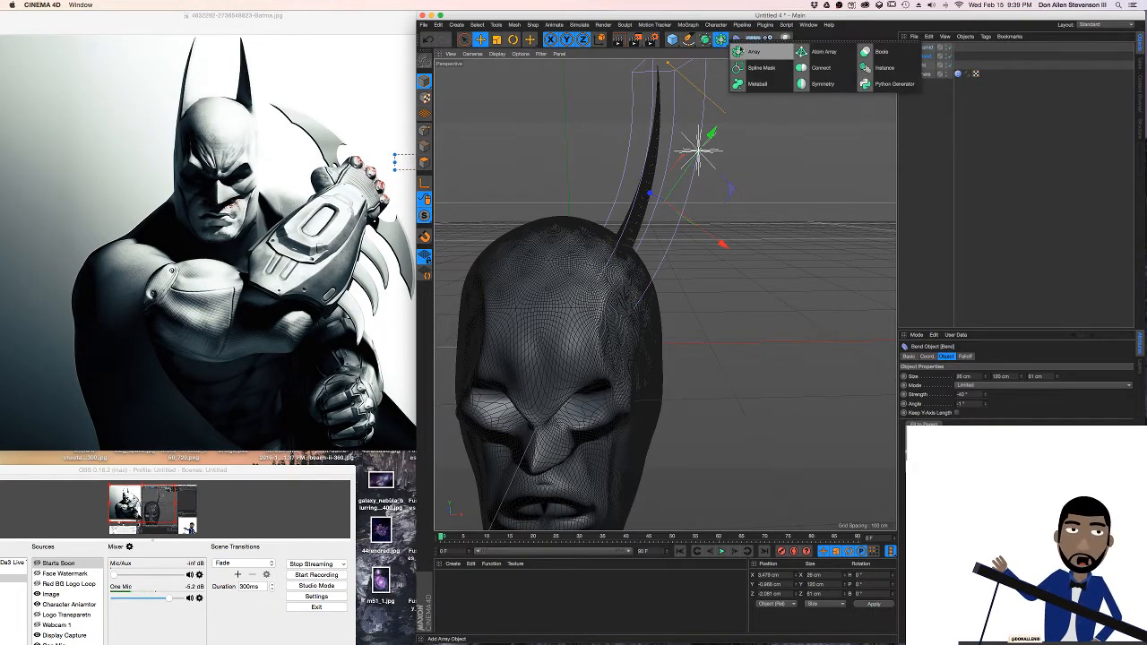
click(724, 38)
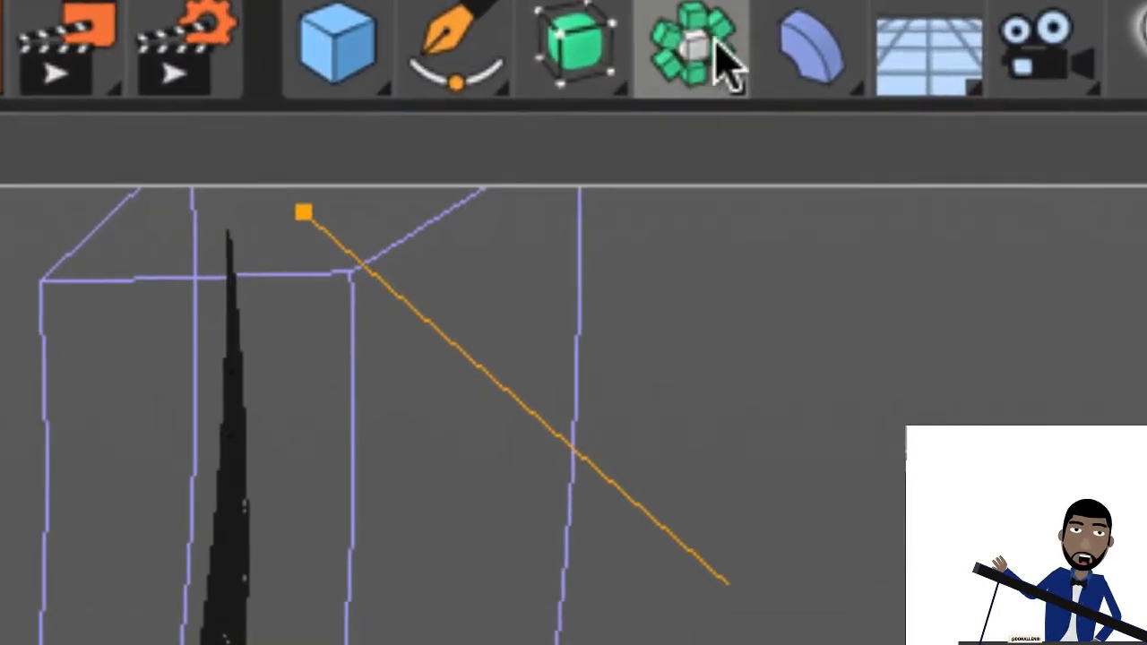
click(712, 43)
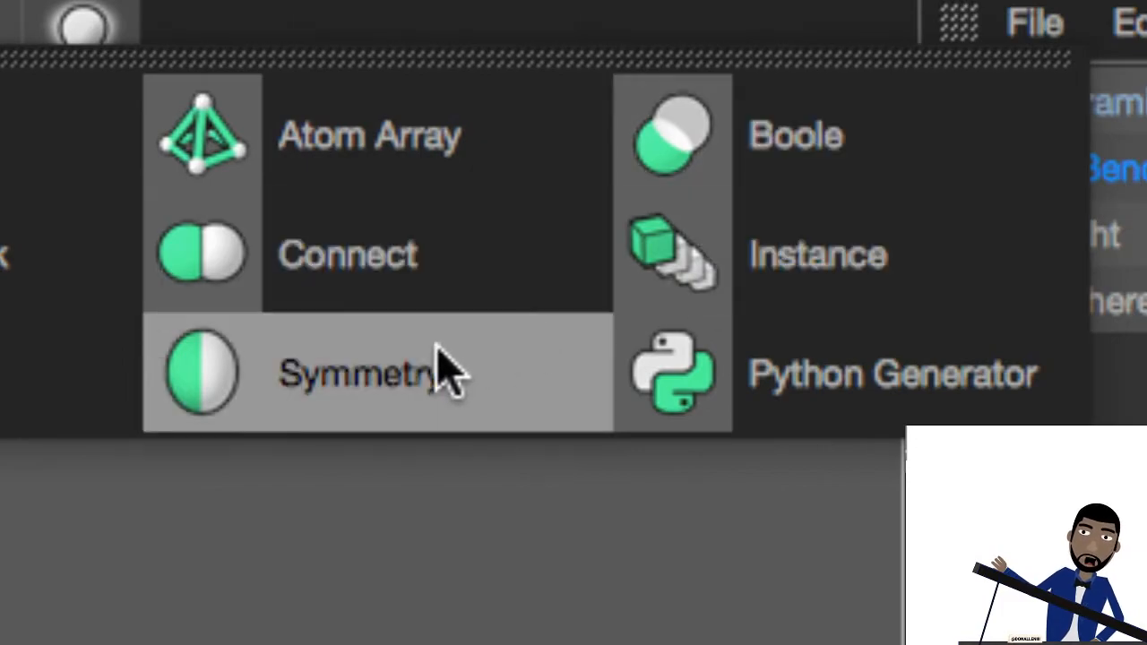
click(439, 354)
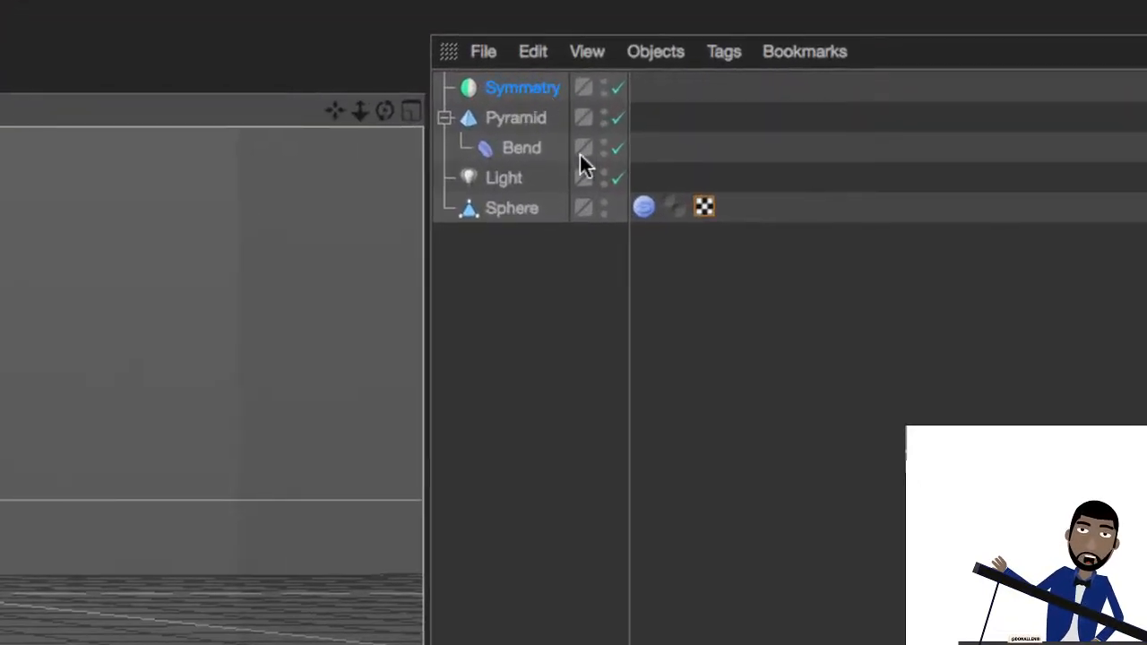
drag(494, 125, 497, 92)
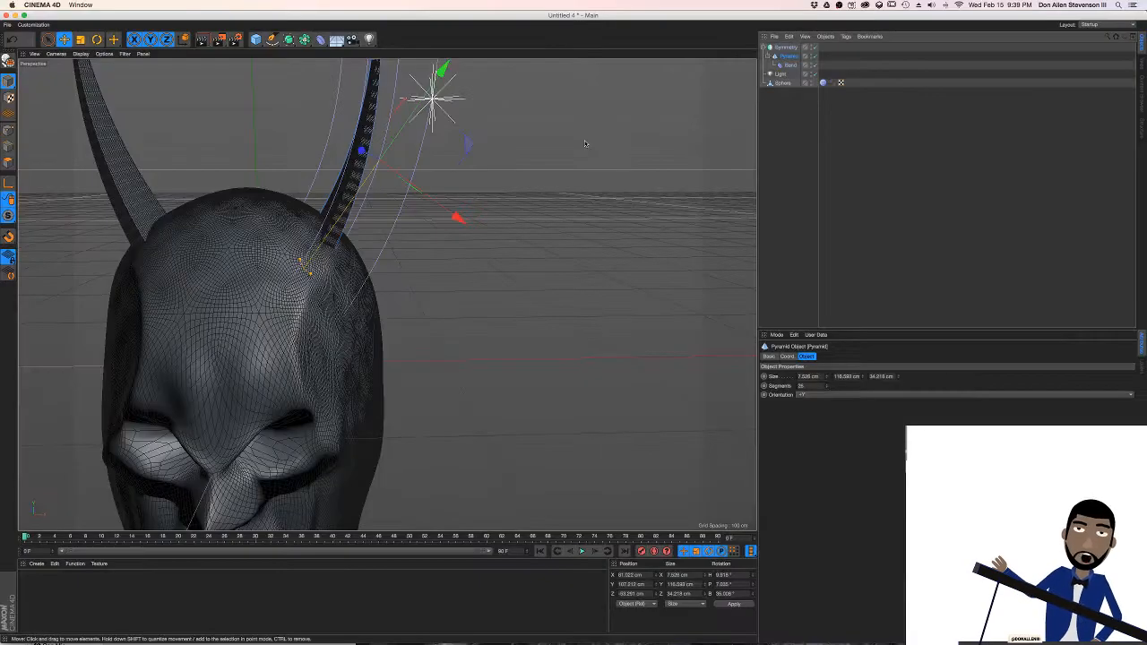
Frame the whole head from the front and arrange the modelling window beside the Batman reference image so both stay visible
alt+middle_drag(261, 162, 410, 175)
scroll(371, 169, down, 5)
alt+drag(409, 177, 405, 179)
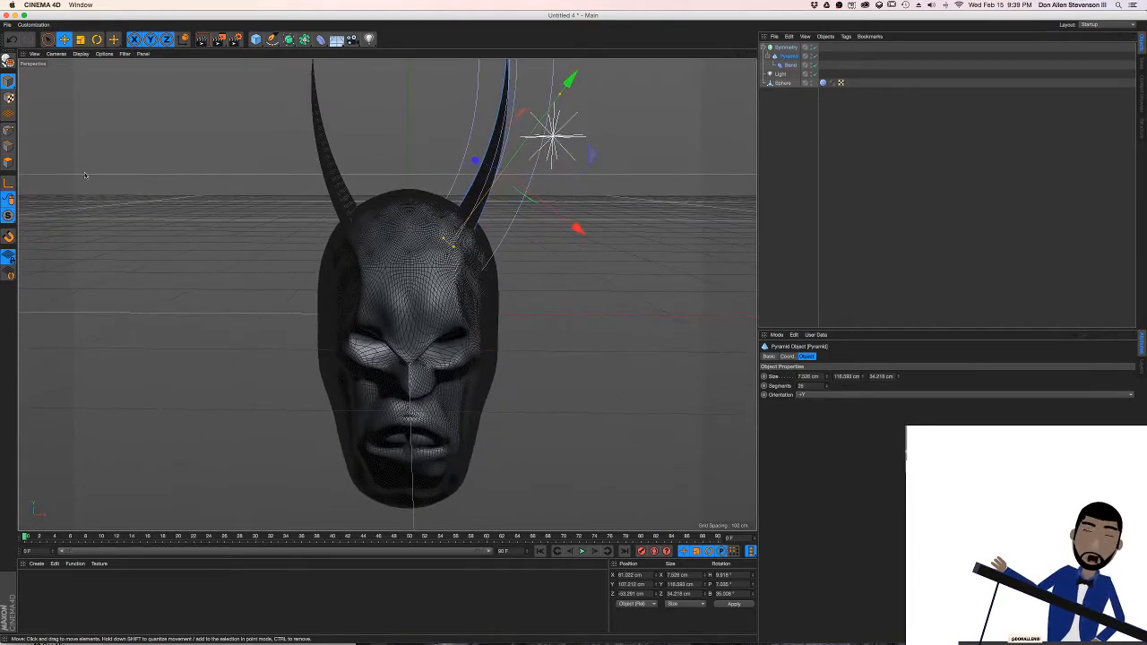
drag(3, 171, 309, 172)
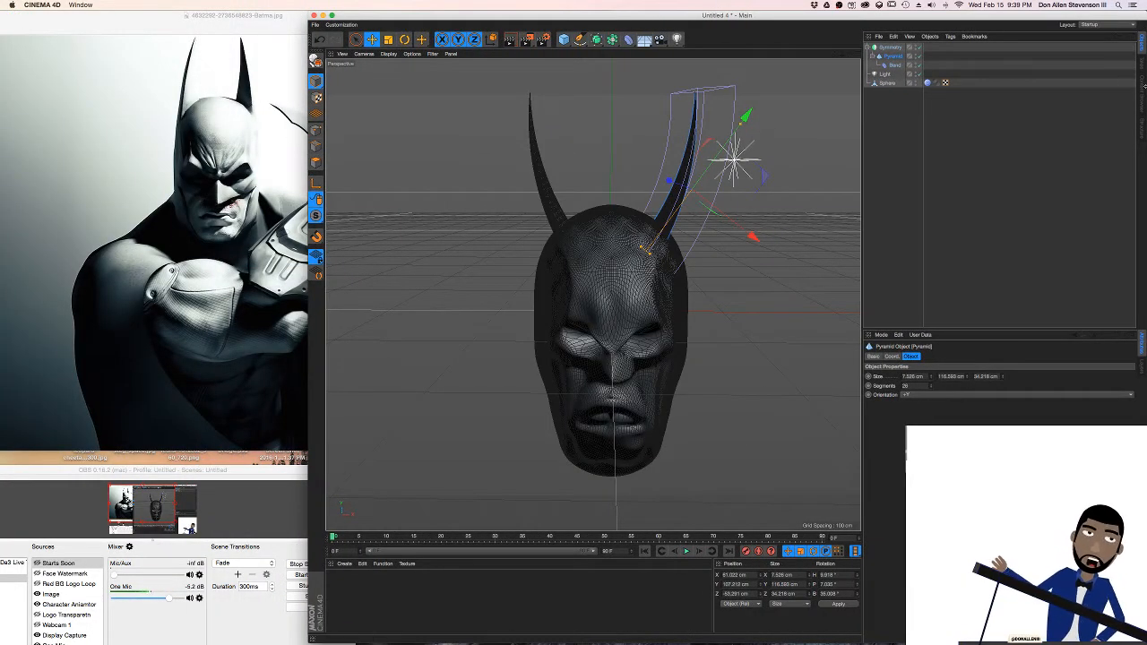
mouse_move(1145, 86)
mouse_down()
mouse_move(854, 100)
mouse_move(1145, 103)
mouse_up()
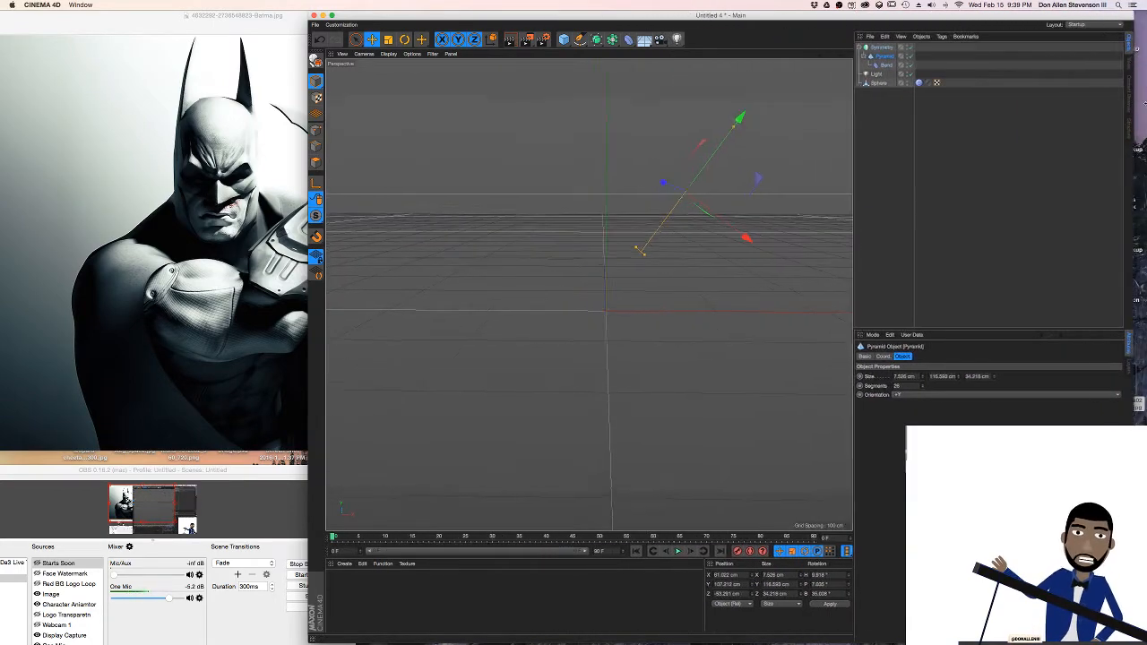
click(208, 34)
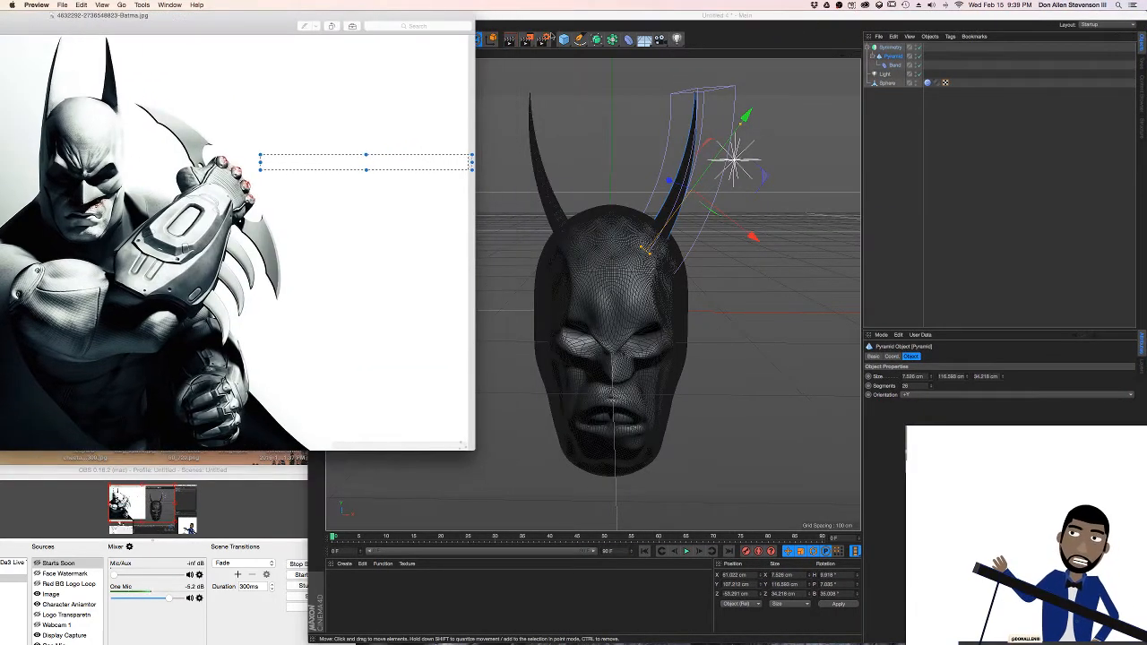
drag(781, 16, 637, 5)
drag(1004, 130, 1146, 130)
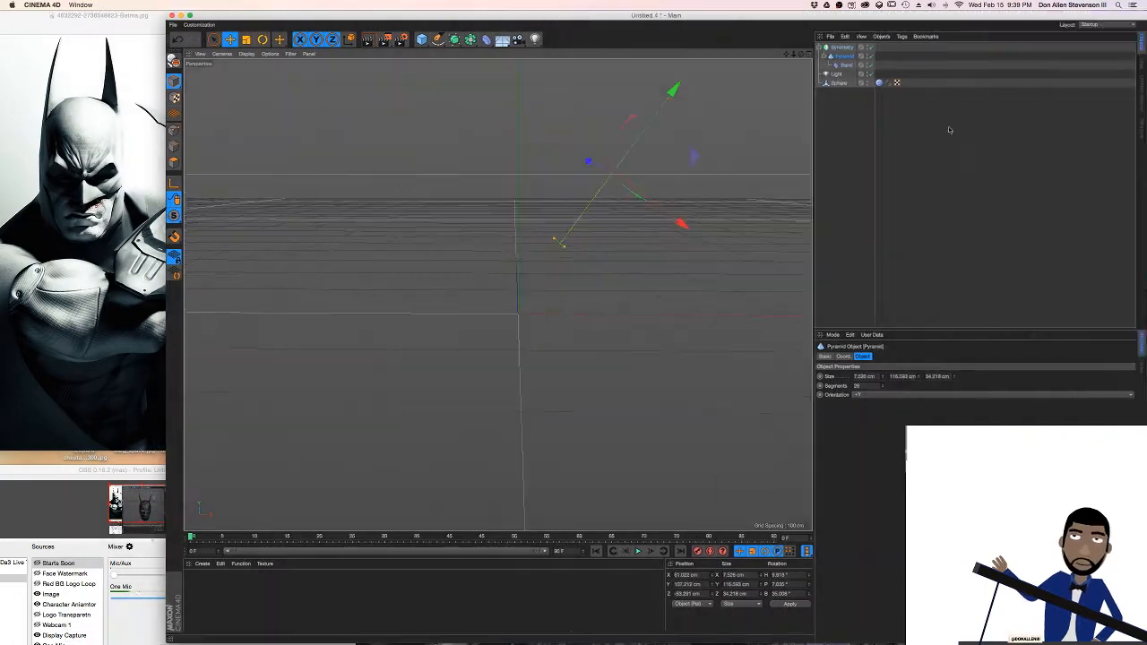
drag(167, 135, 0, 134)
drag(63, 16, 275, 16)
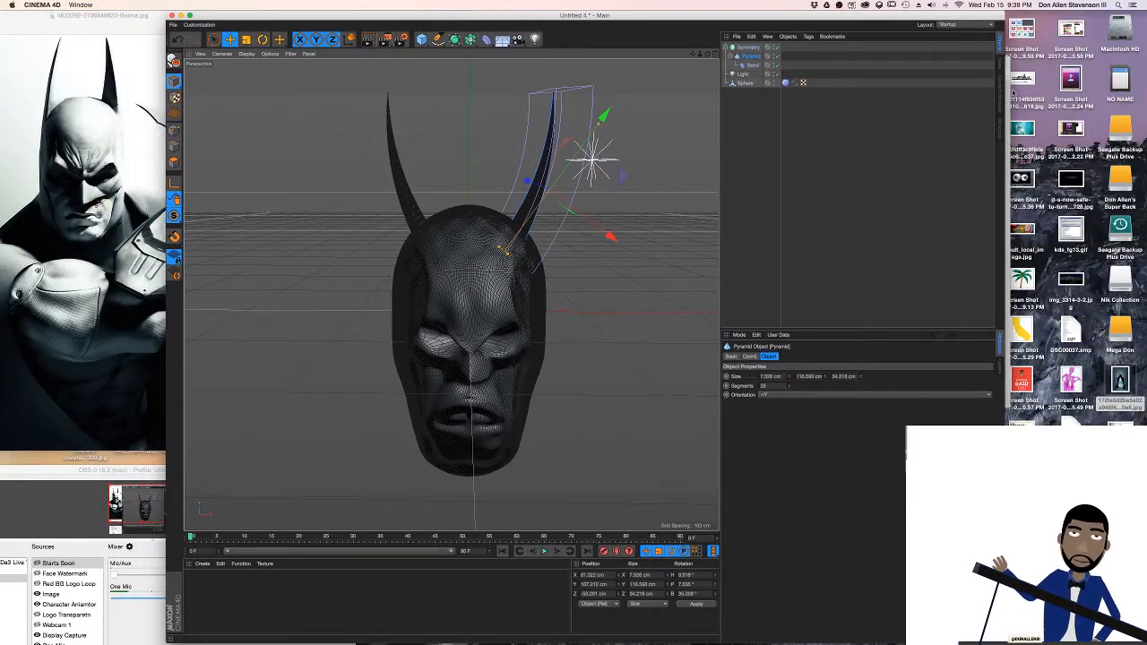
drag(1007, 89, 1125, 90)
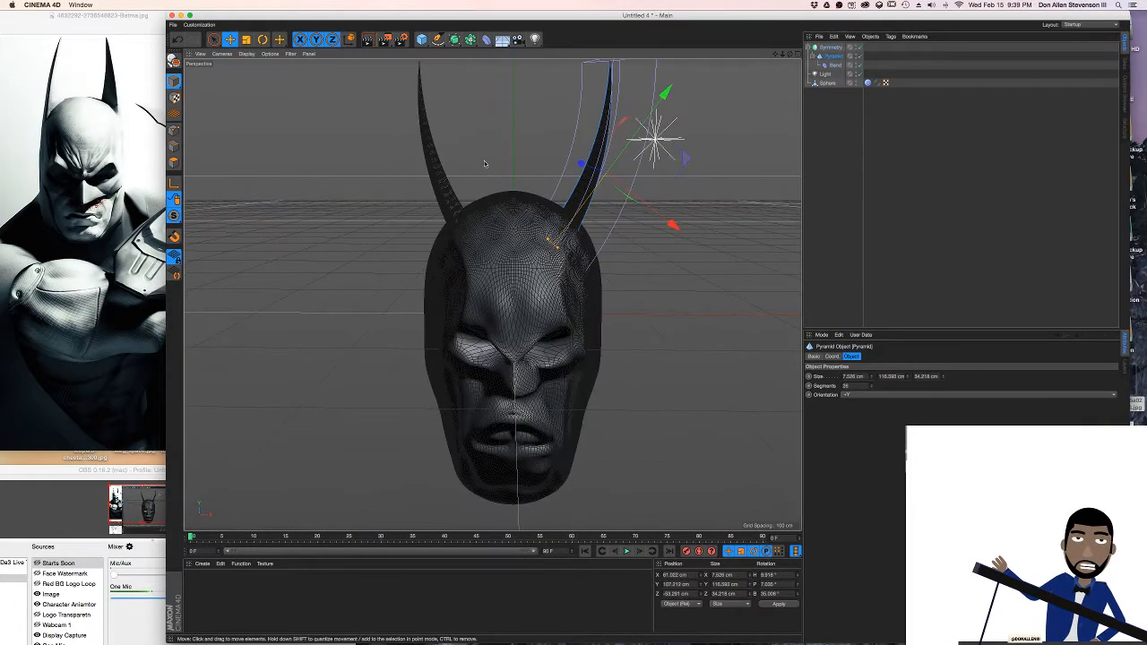
Rotate the ear pyramid to a bank of about 12° so both mirrored ears curve inward
alt+drag(547, 221, 679, 172)
click(828, 59)
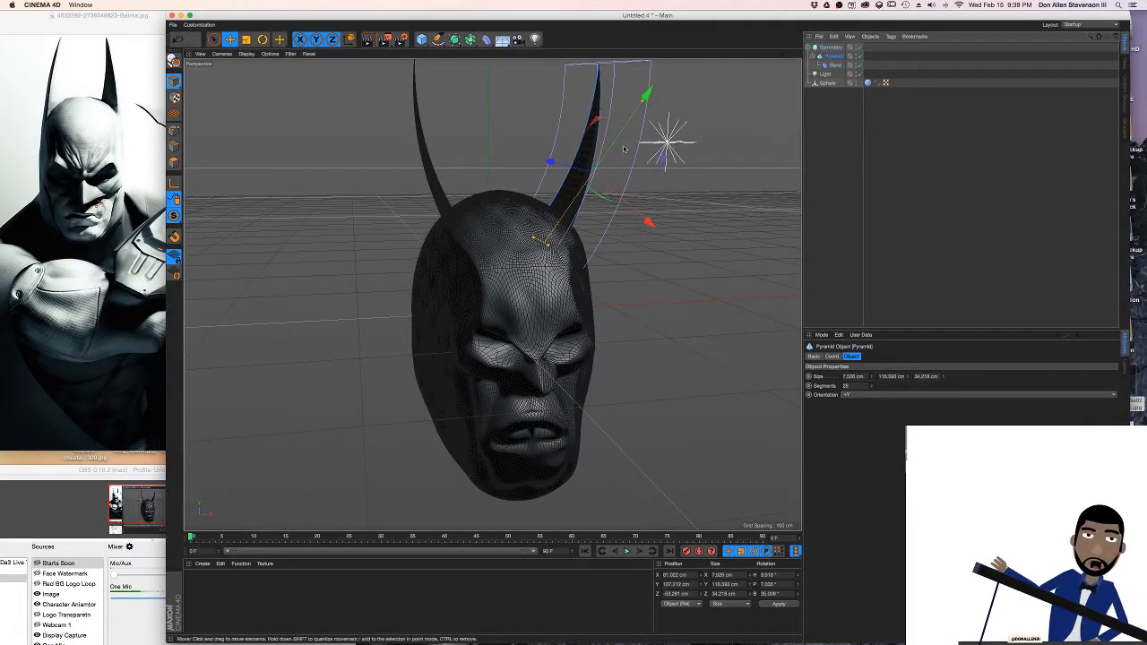
key(r)
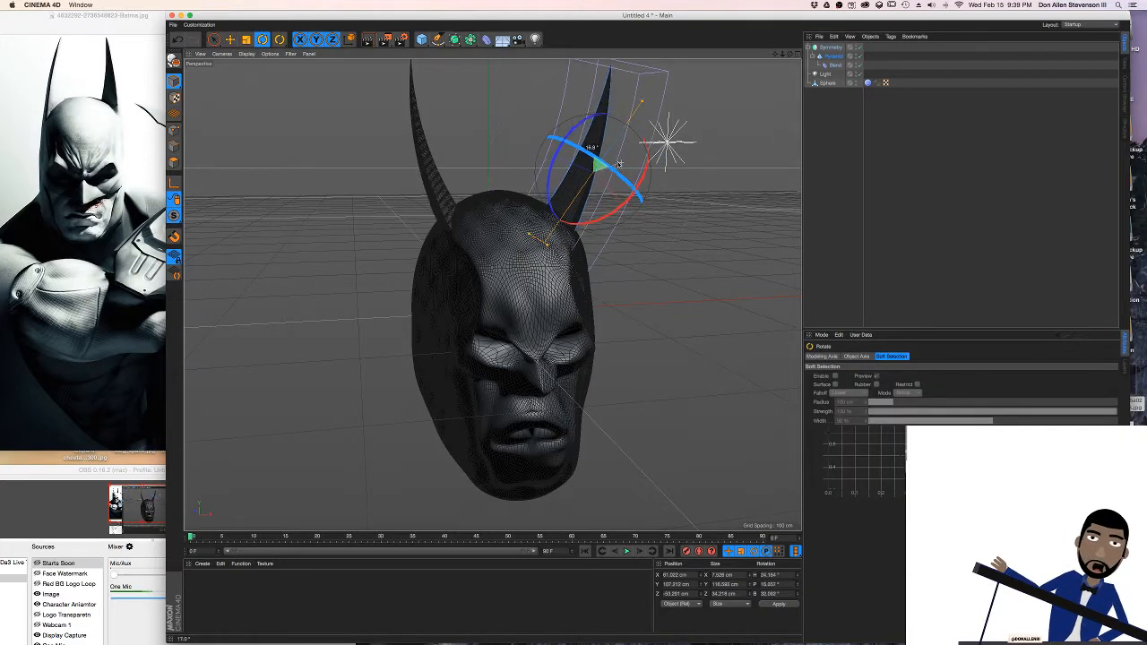
drag(618, 164, 620, 164)
alt+drag(620, 164, 537, 150)
Lower the ear pyramid along its own axis until its base sinks into the side of the cowl
drag(668, 146, 645, 137)
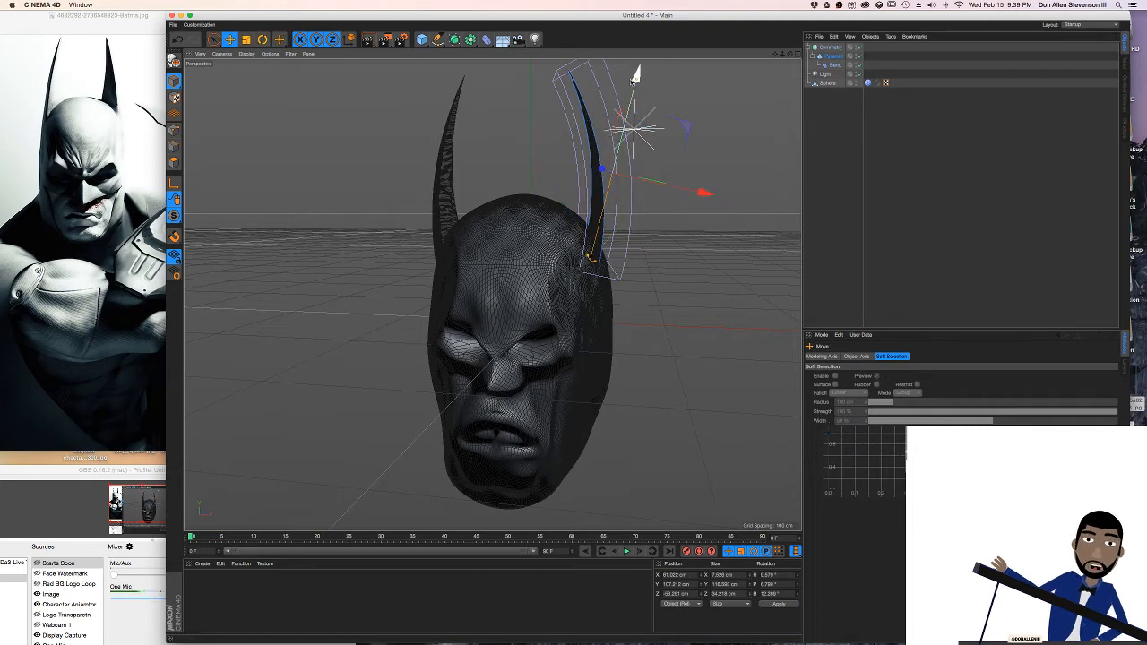
drag(633, 82, 625, 113)
alt+drag(624, 114, 669, 148)
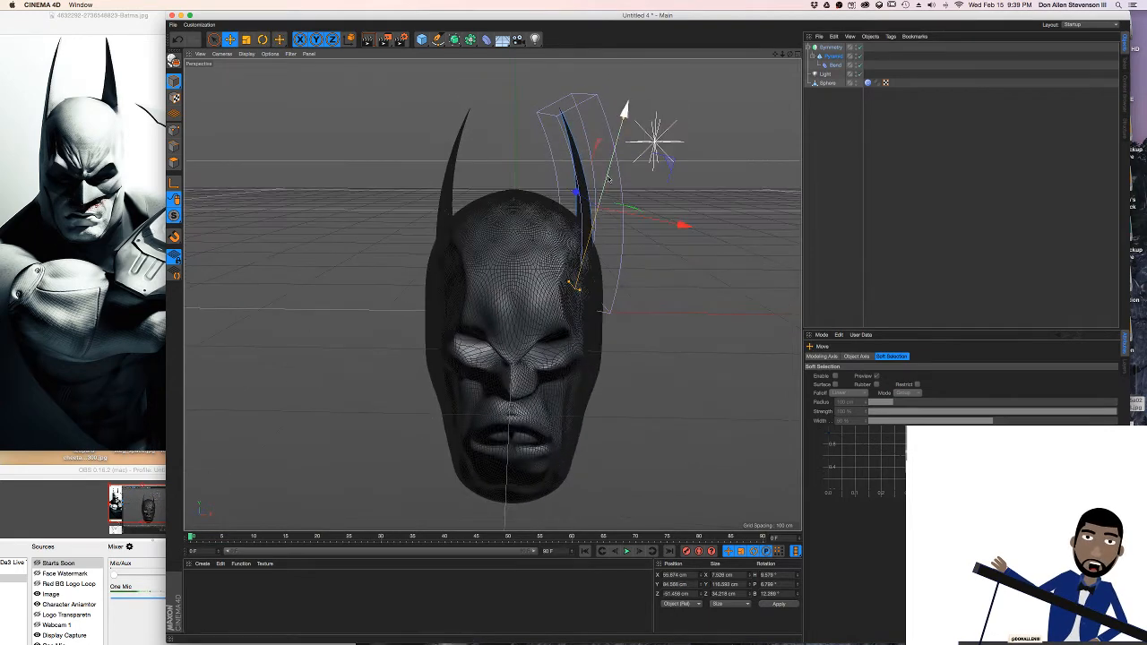
Rotate the ear pyramid to a heading of about -21° and move it outward along its own X axis
key(r)
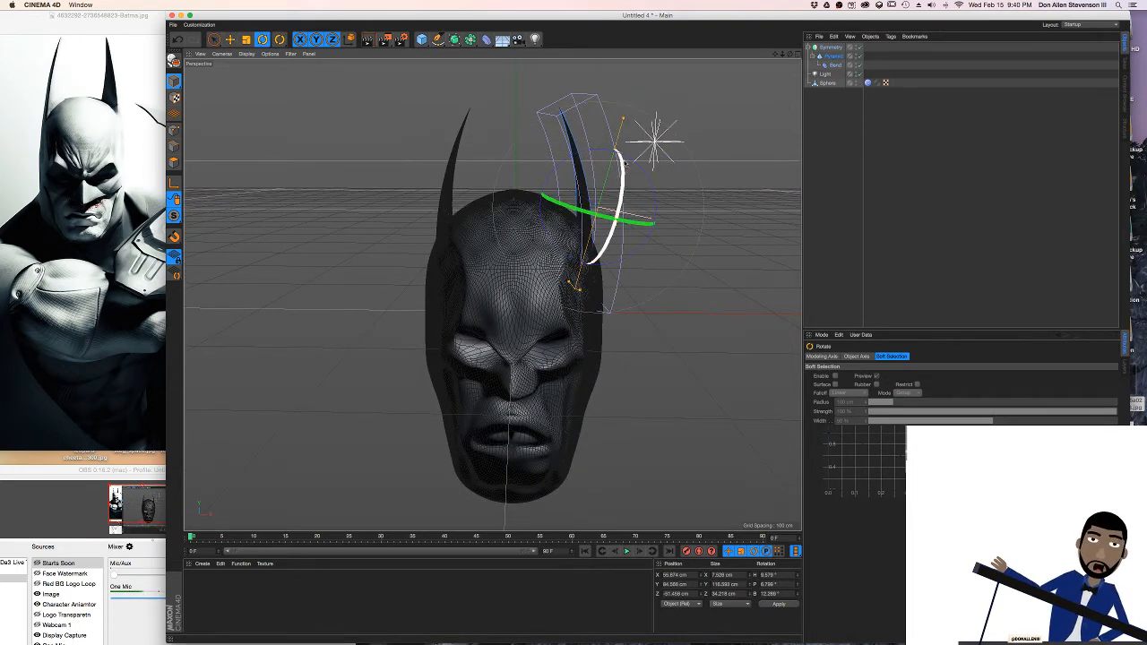
drag(649, 177, 637, 230)
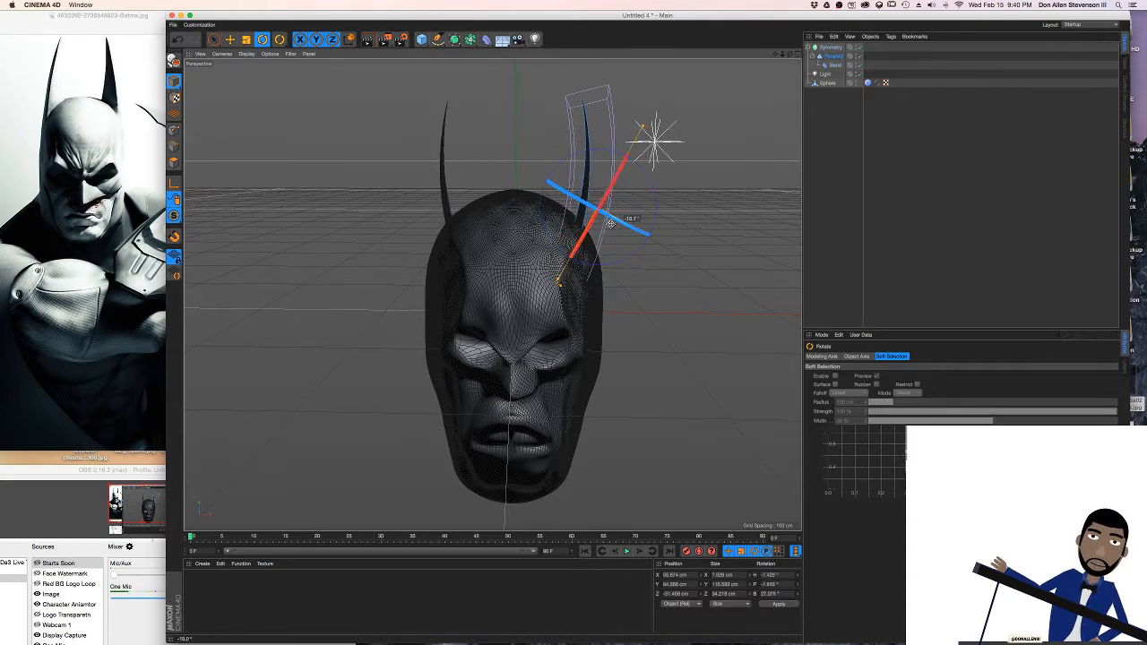
drag(593, 218, 518, 233)
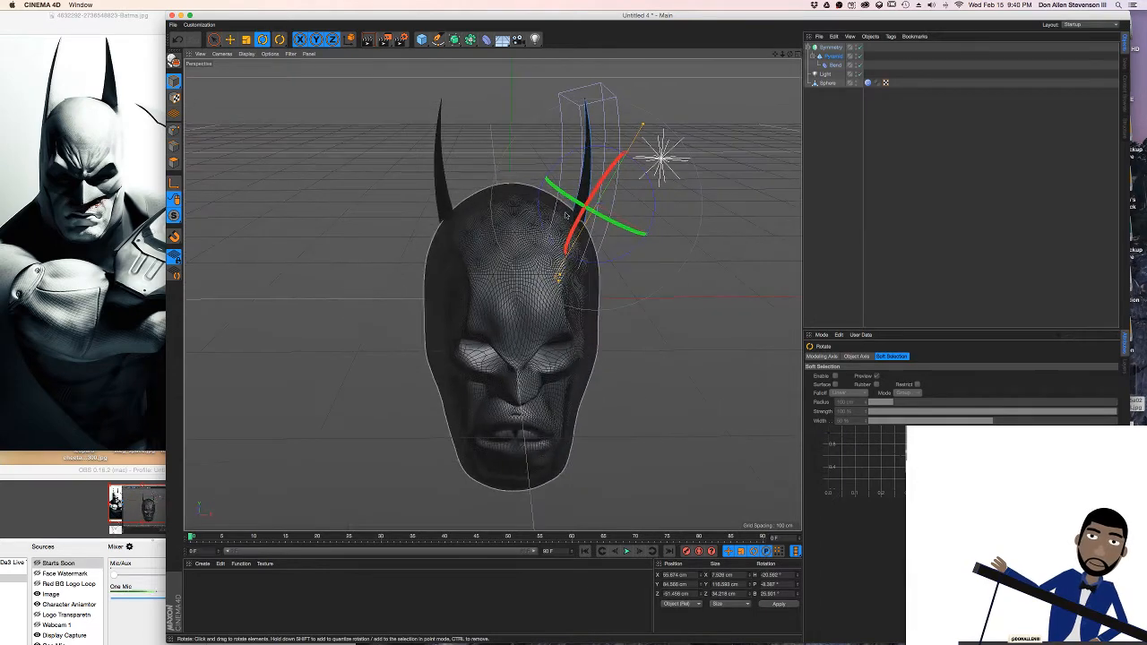
key(e)
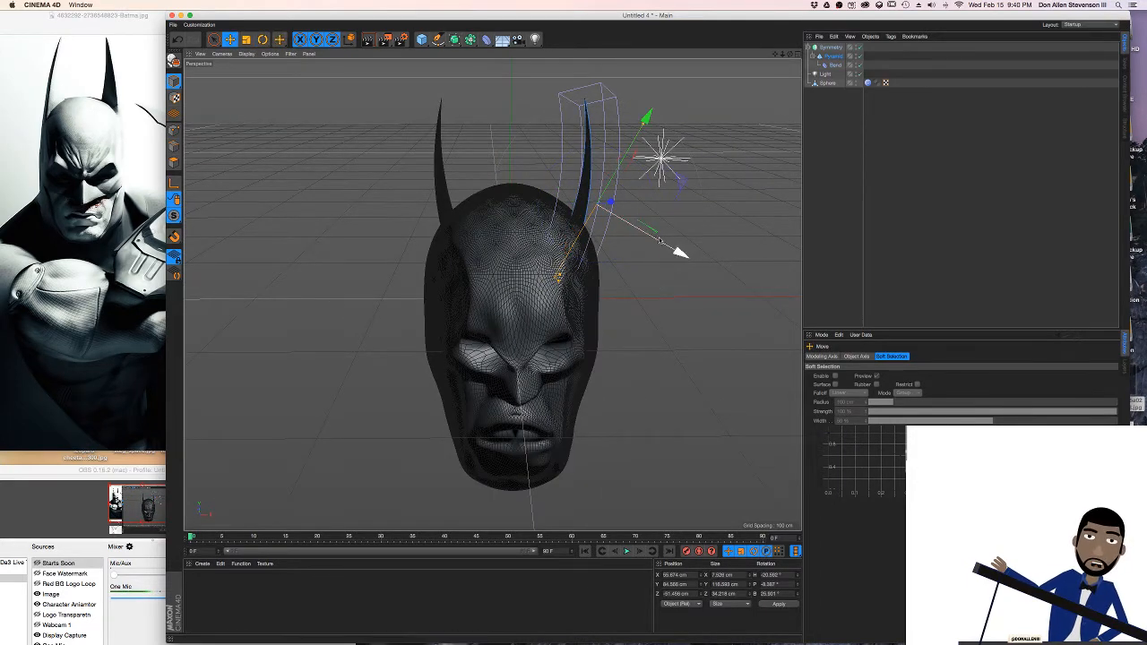
drag(659, 240, 682, 256)
alt+drag(488, 203, 480, 170)
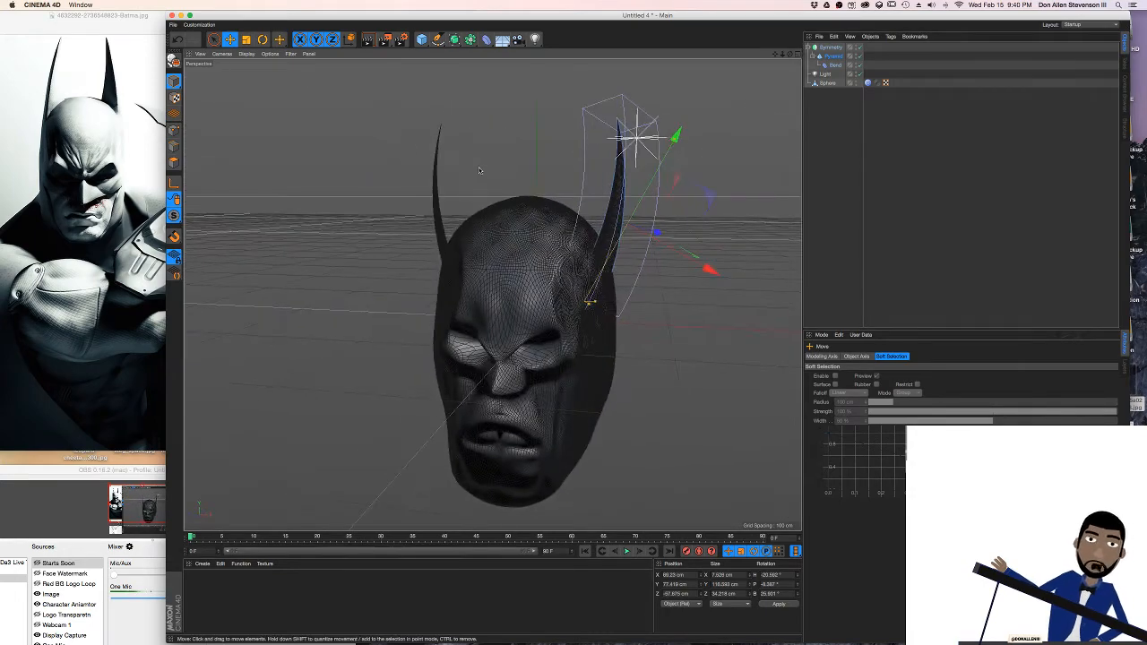
Set the strength of the ear's Bend deformer to about -25° so the ears curve less
scroll(480, 170, up, 5)
alt+middle_drag(527, 283, 531, 177)
alt+drag(531, 176, 556, 209)
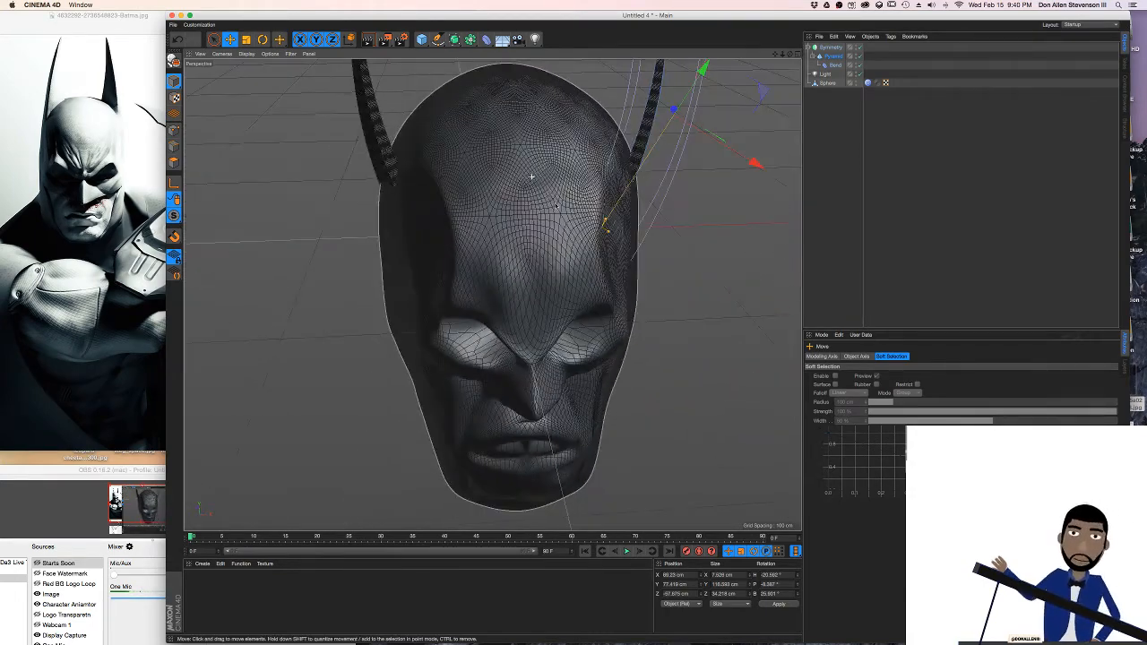
scroll(549, 190, down, 3)
alt+middle_drag(549, 190, 539, 218)
alt+drag(538, 219, 538, 185)
click(837, 65)
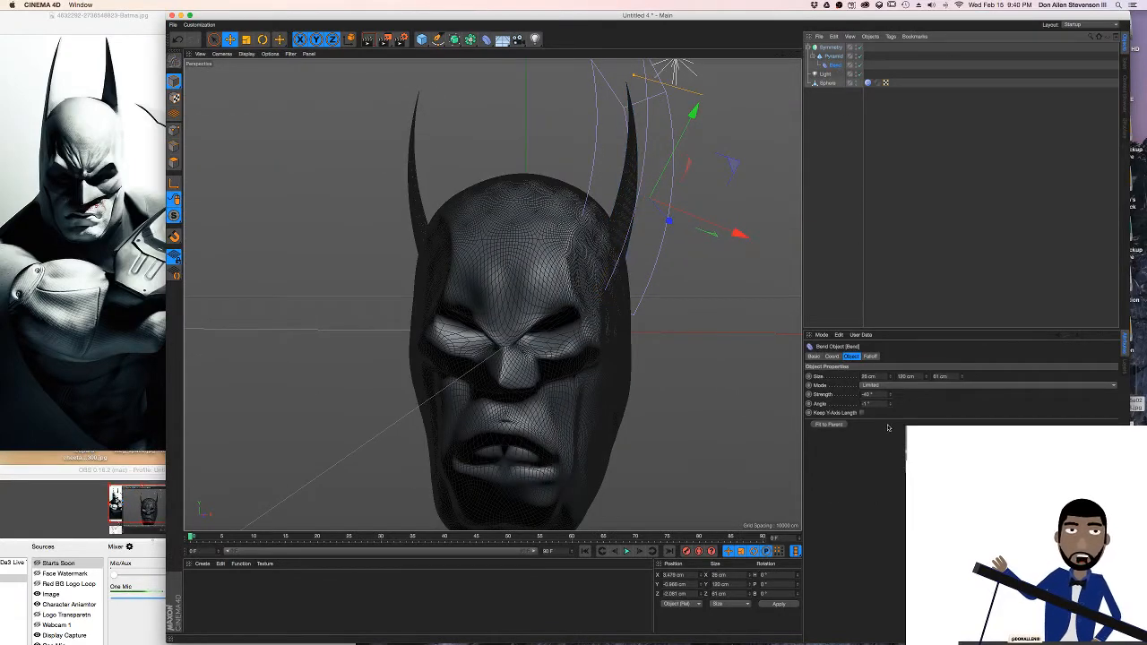
drag(890, 400, 905, 394)
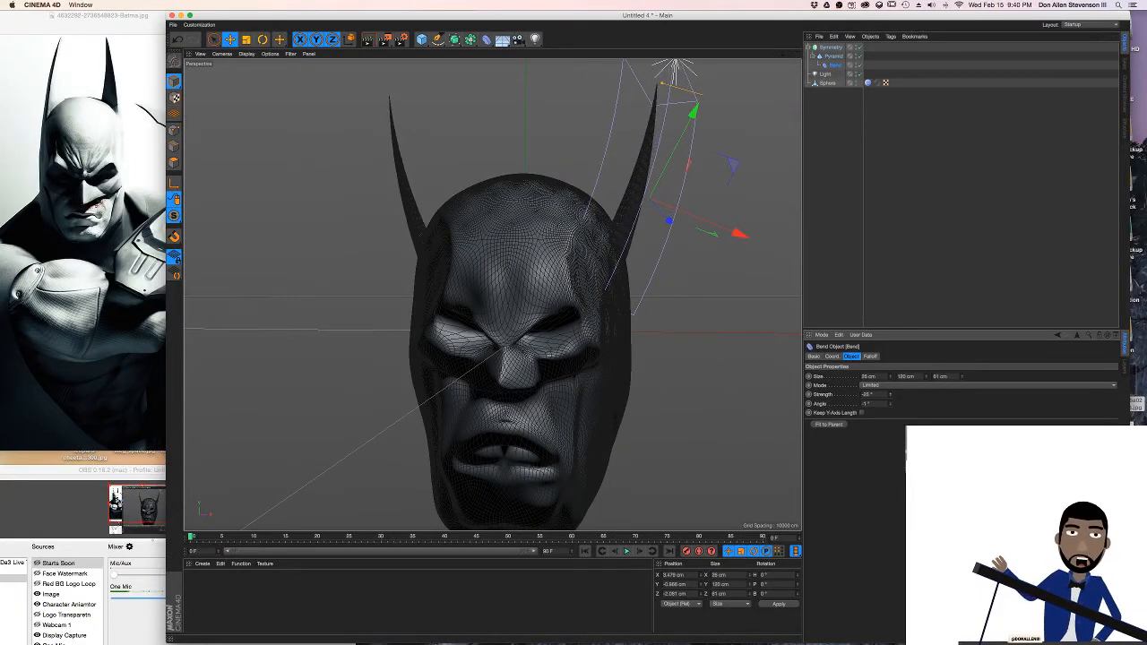
key(r)
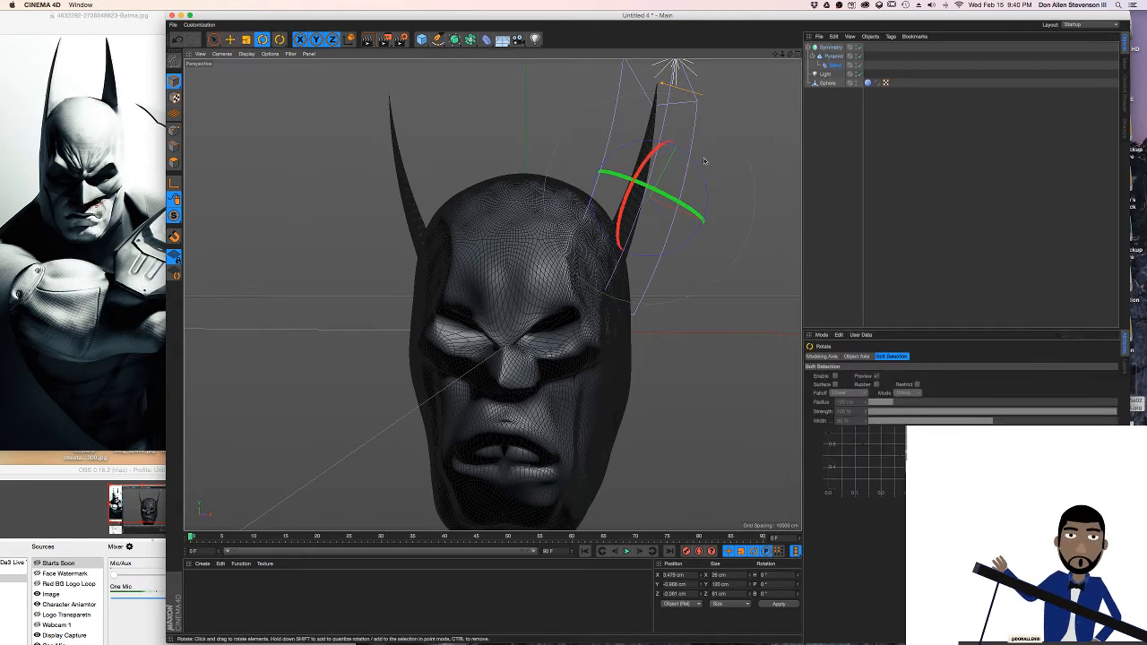
drag(705, 184, 695, 173)
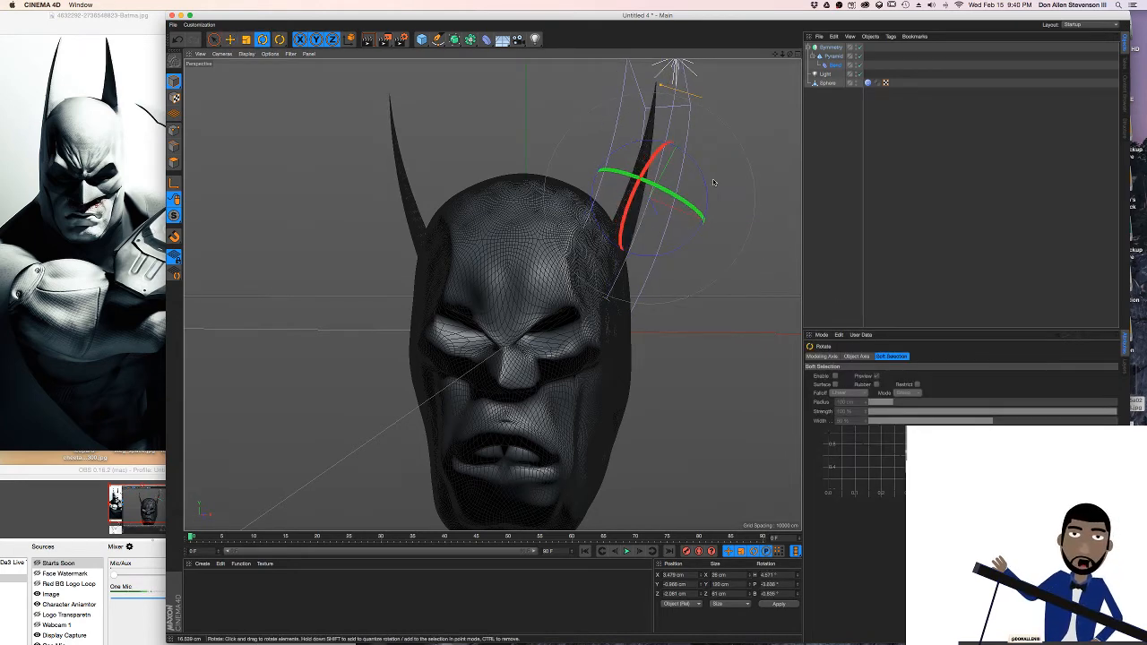
key(super+z)
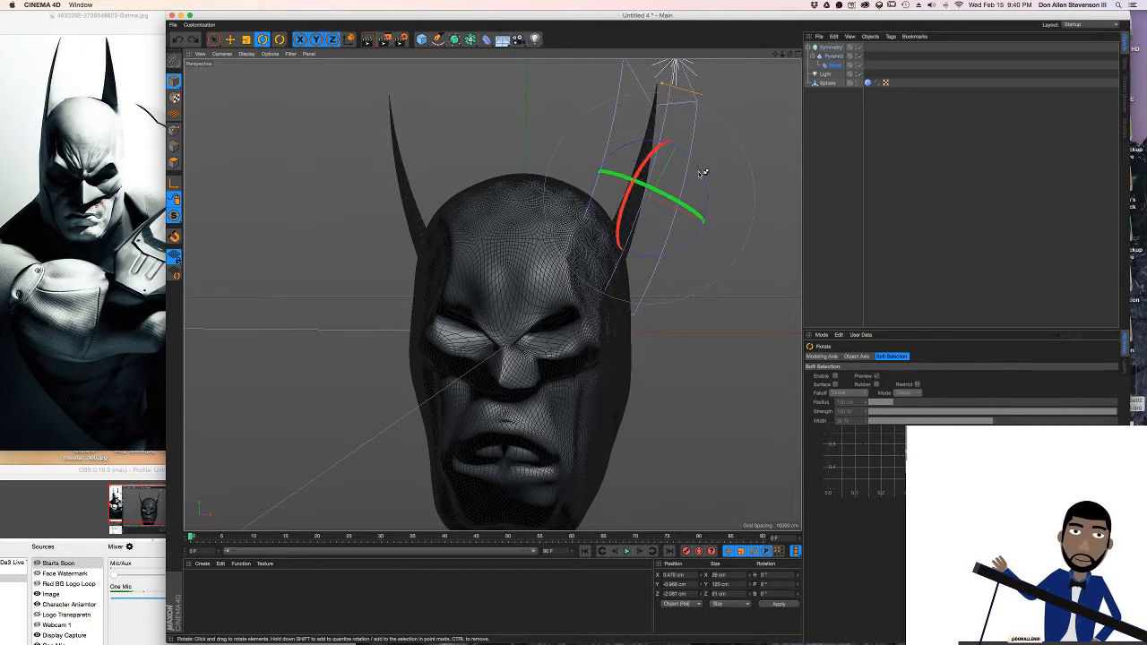
mouse_move(692, 169)
alt+mouse_down()
mouse_move(690, 188)
mouse_move(690, 174)
alt+mouse_up()
key(super+z)
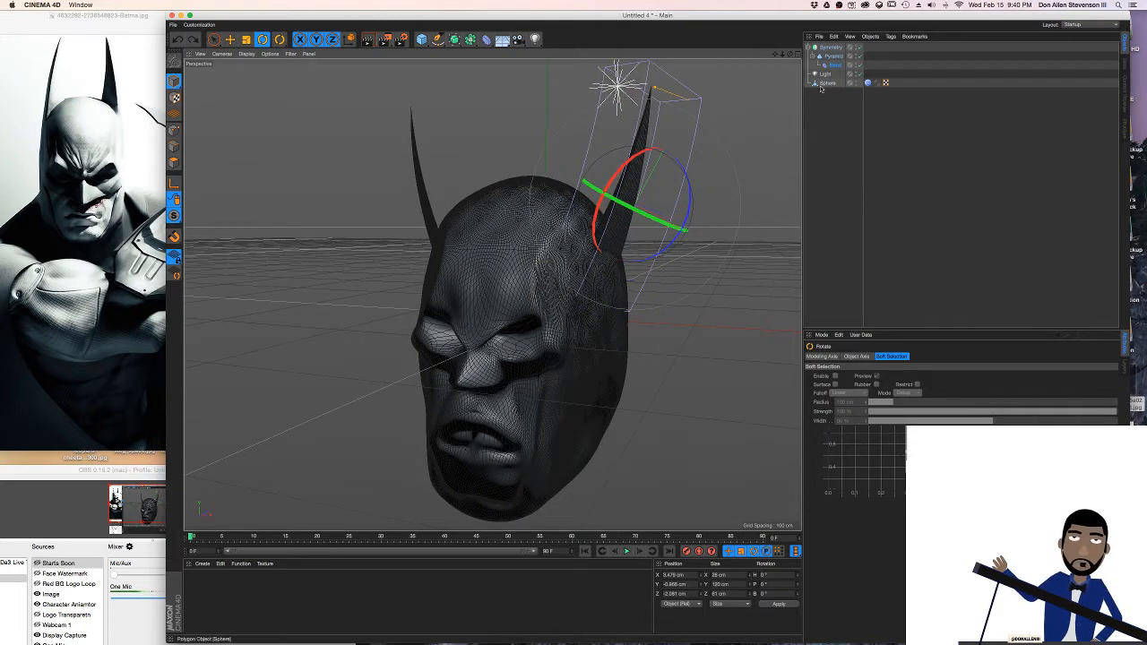
Rotate the ear pyramid to a heading of about -9° and a bank of about 10°, and move it inward against the cowl
click(832, 47)
click(831, 57)
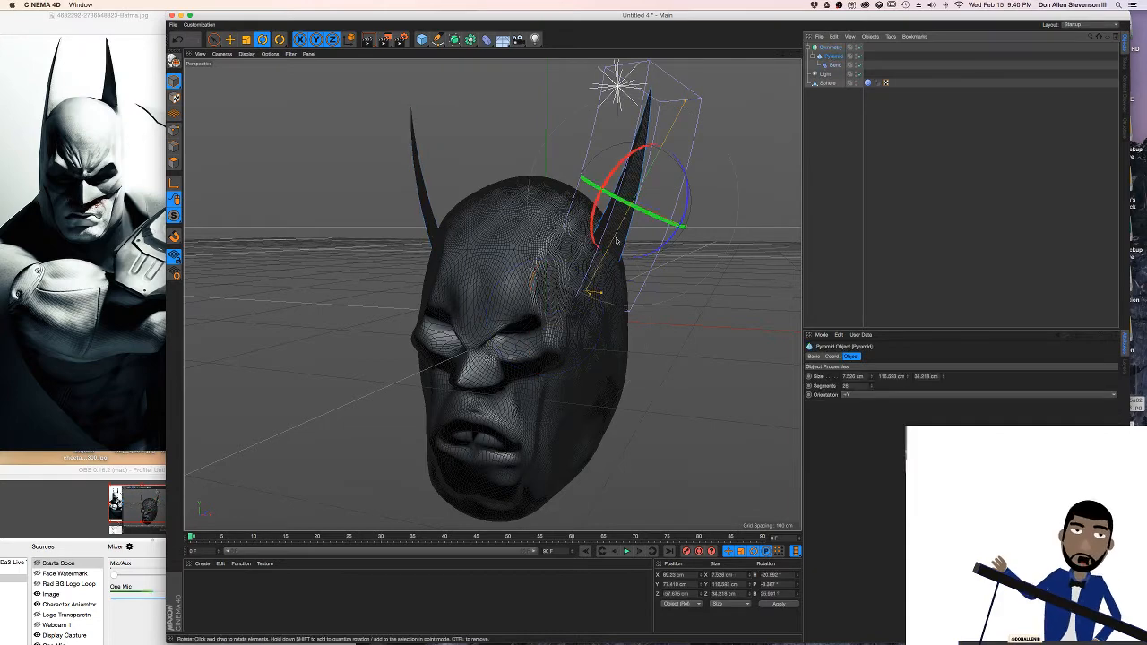
drag(688, 205, 648, 198)
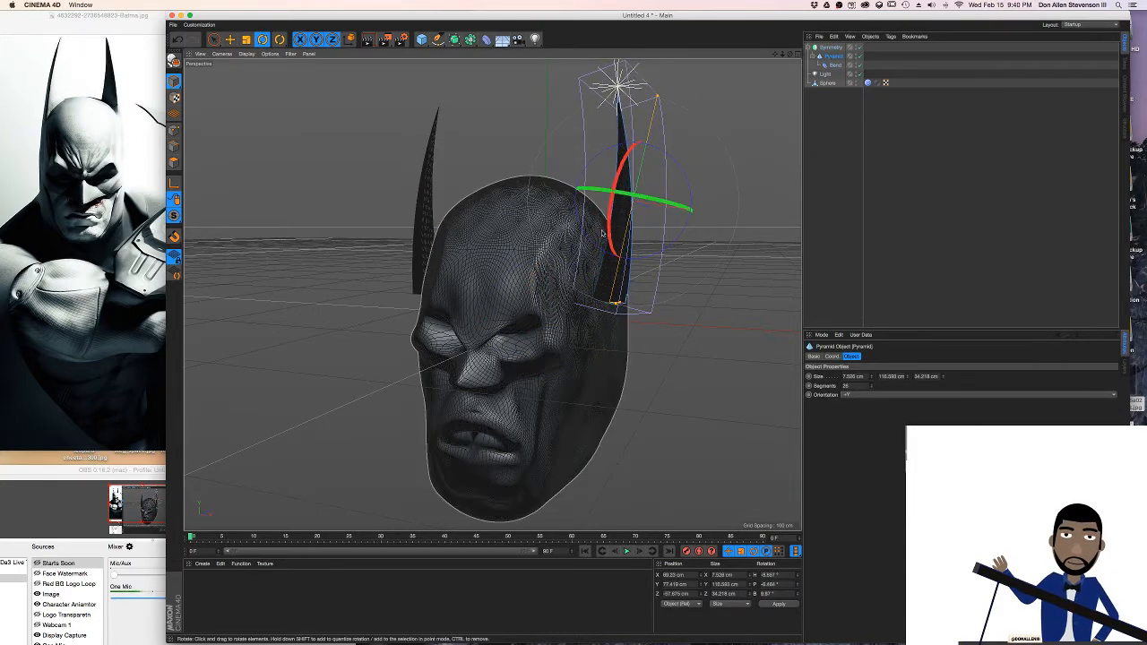
key(e)
drag(728, 216, 707, 221)
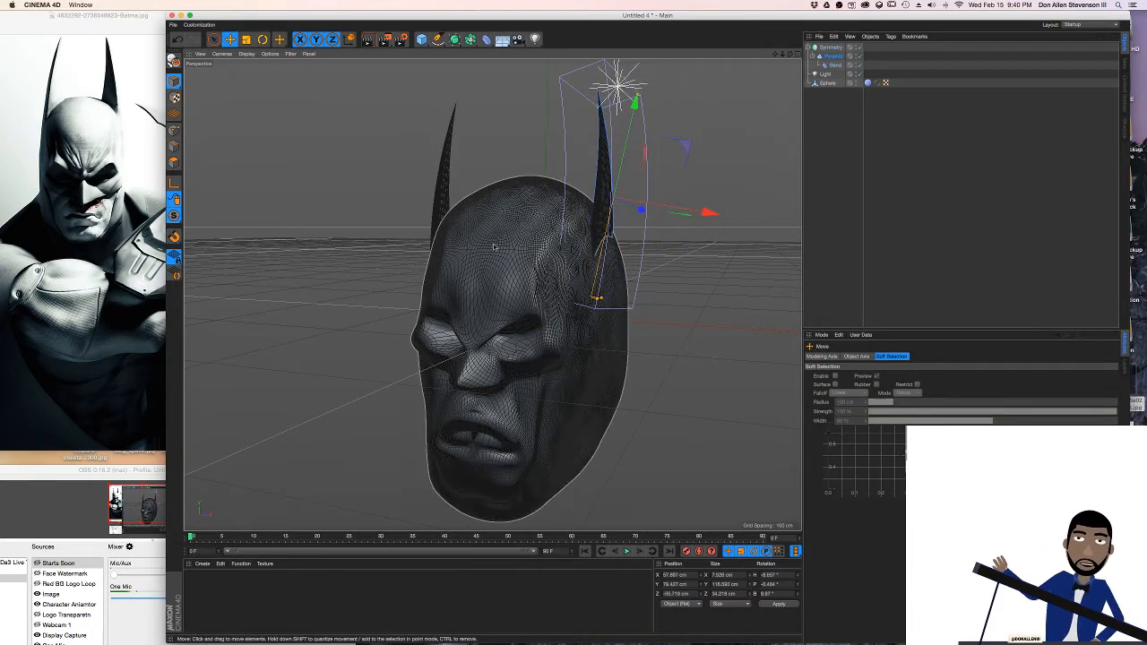
Resize the ear pyramid to about 4.9 cm thick and about 49 cm deep, widening the ear's side profile
alt+drag(532, 257, 583, 215)
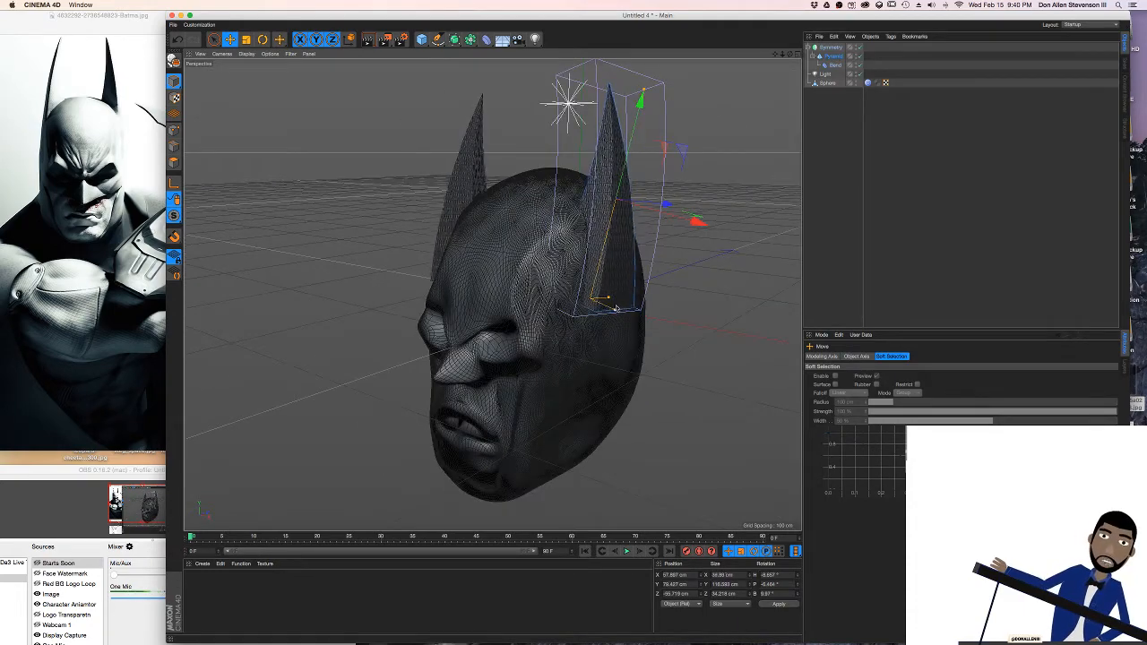
drag(600, 298, 619, 294)
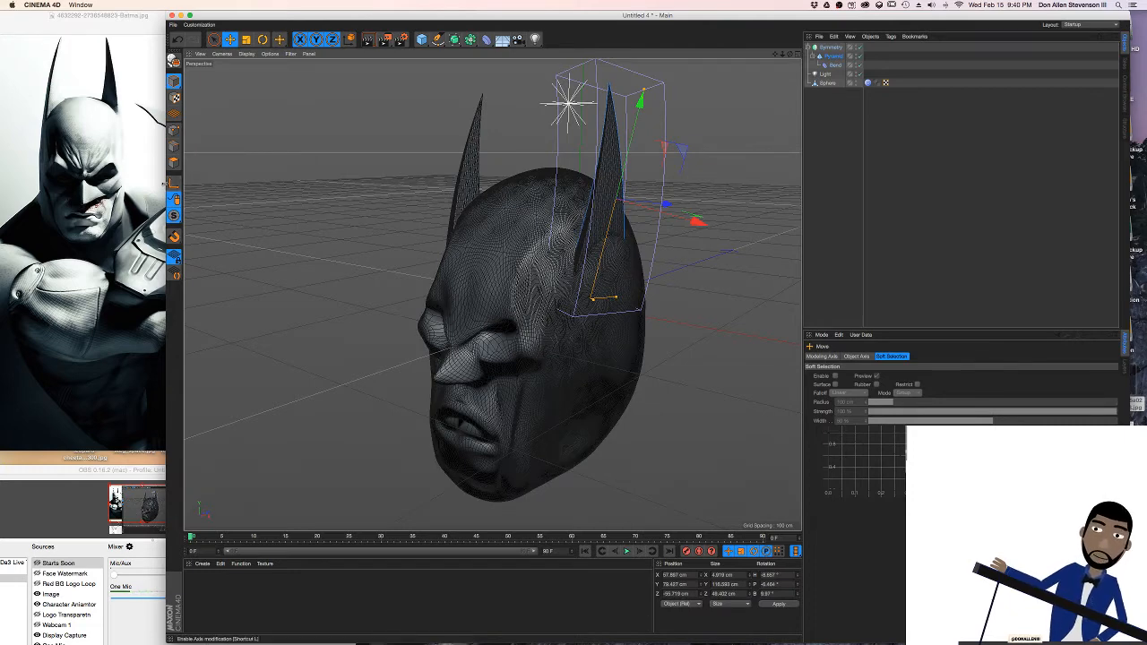
Rearrange the modelling window and the Batman reference image so the whole reference cowl shows beside the model
drag(165, 184, 193, 185)
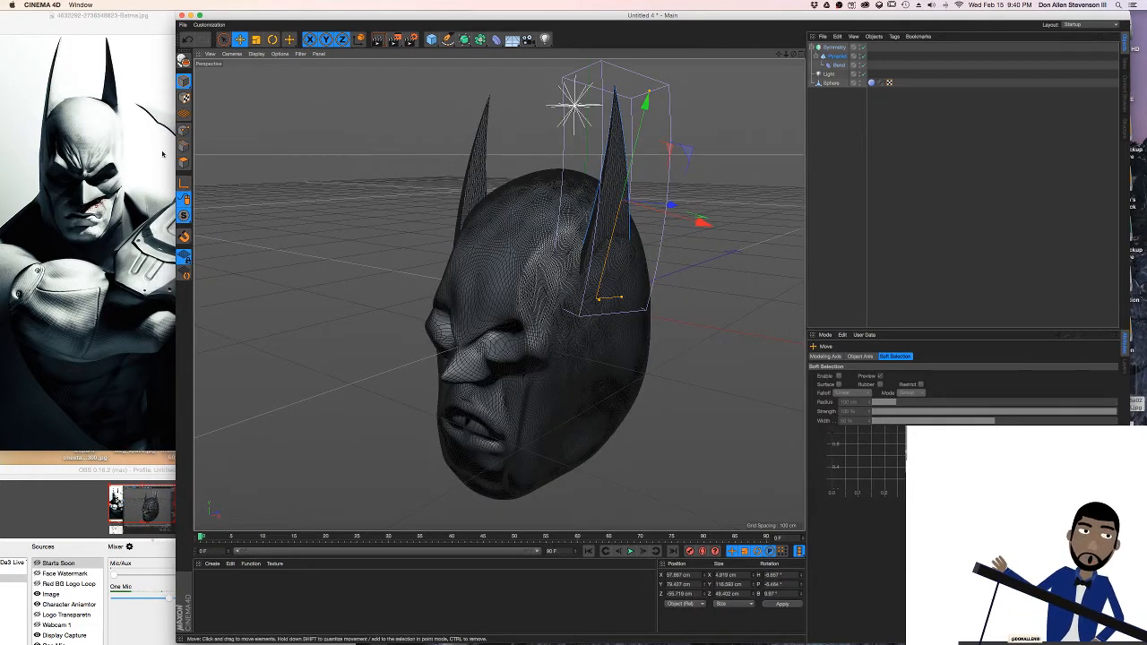
drag(177, 145, 263, 145)
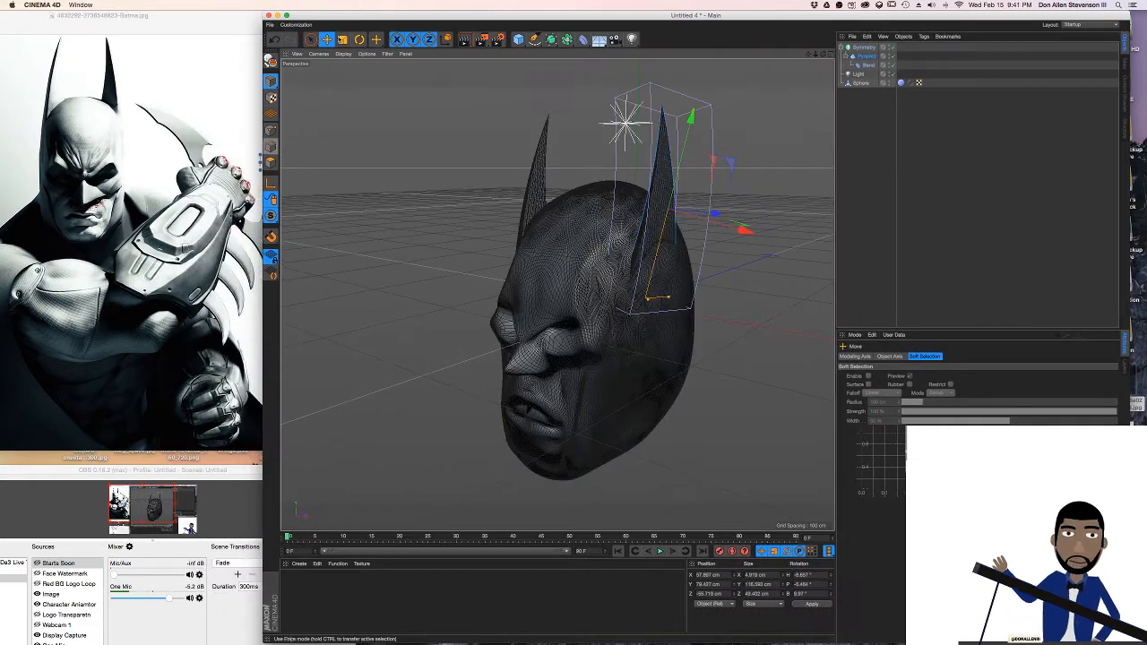
drag(397, 15, 437, 17)
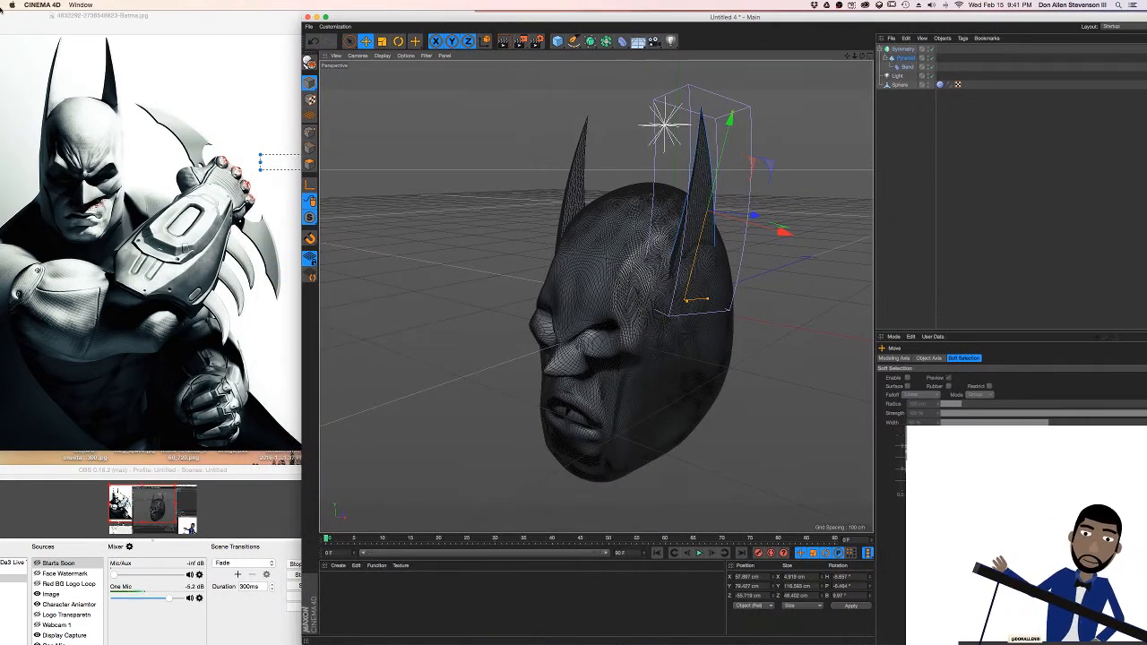
drag(102, 16, 201, 16)
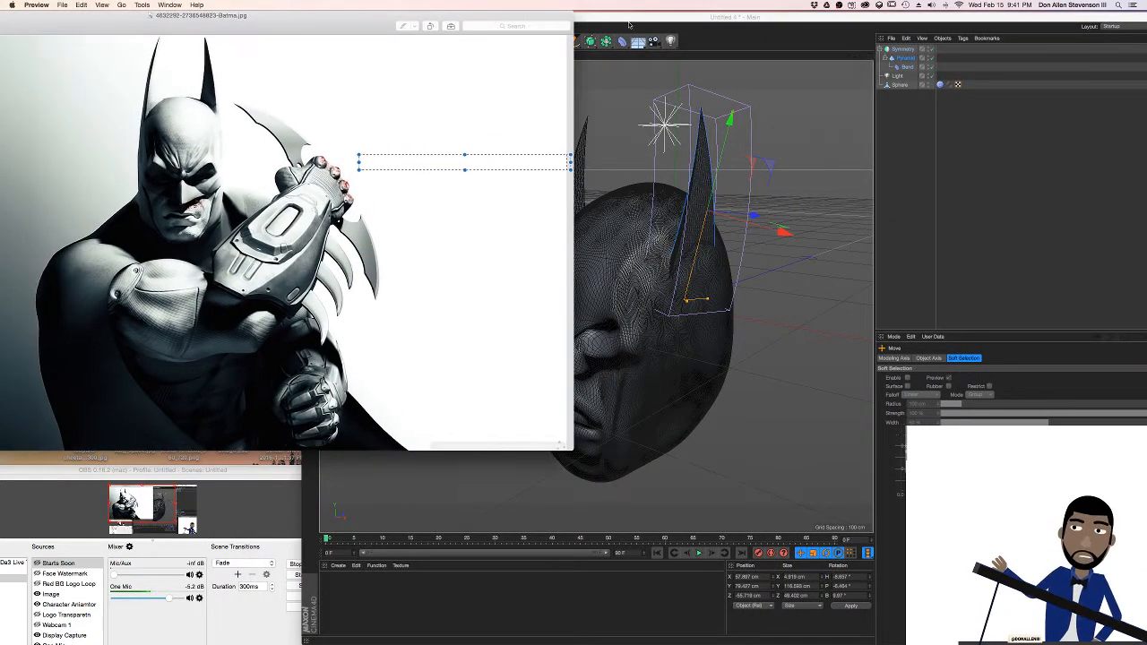
drag(768, 17, 768, 15)
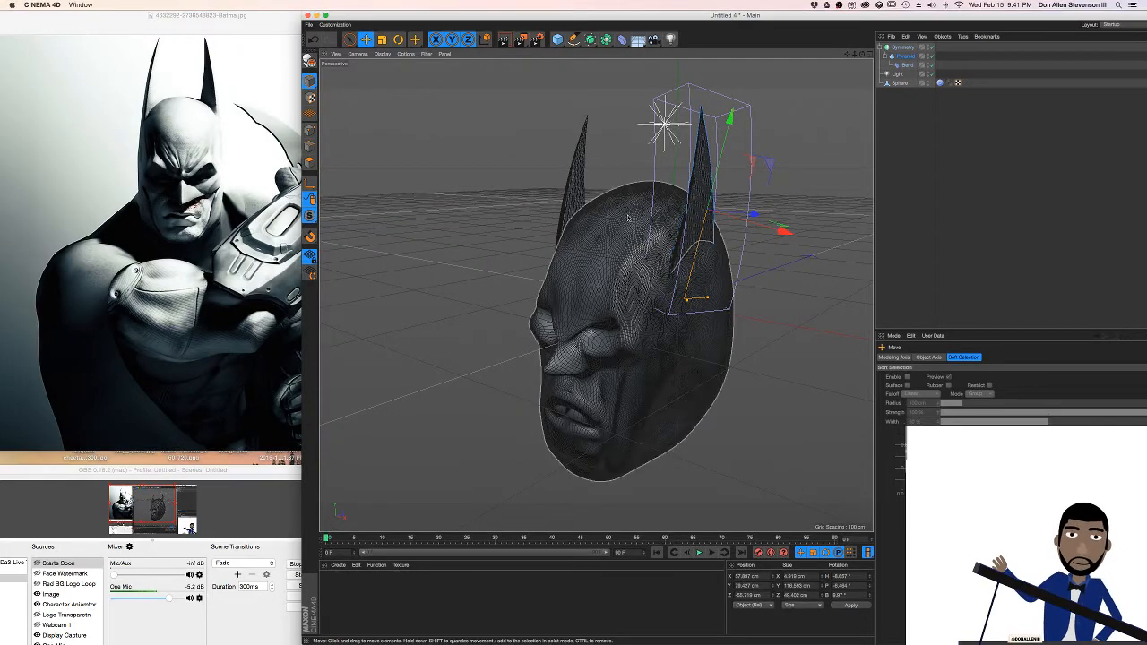
Rotate the ear pyramid to a heading of about -5° and reposition it slightly lower and farther back on the cowl
alt+drag(622, 215, 733, 215)
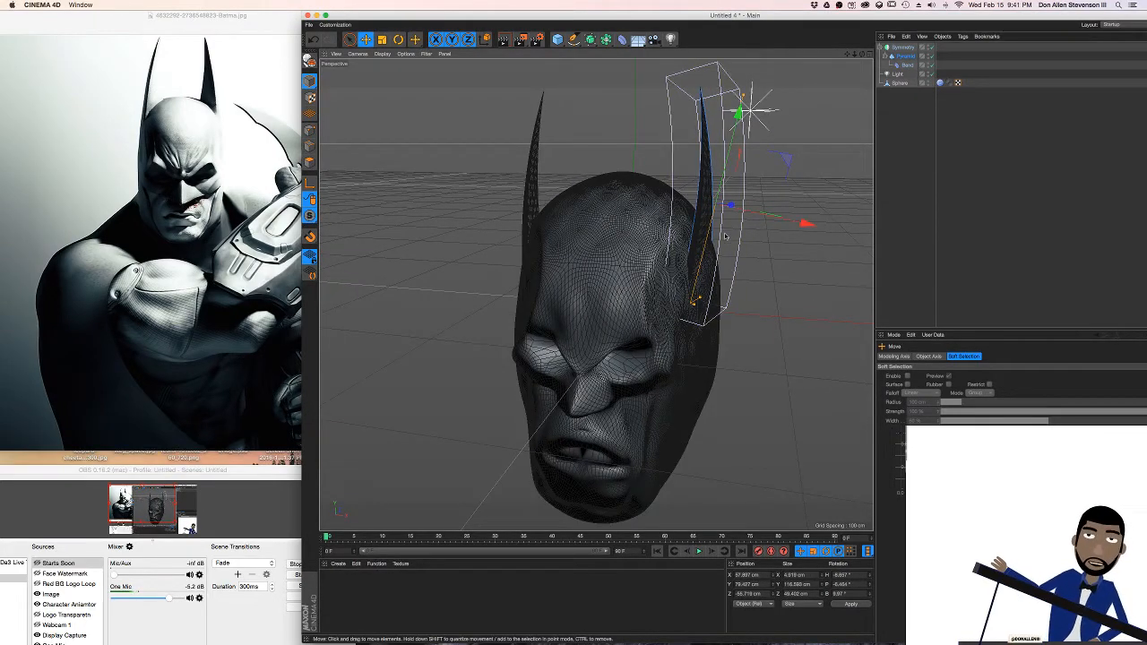
key(r)
drag(722, 202, 726, 206)
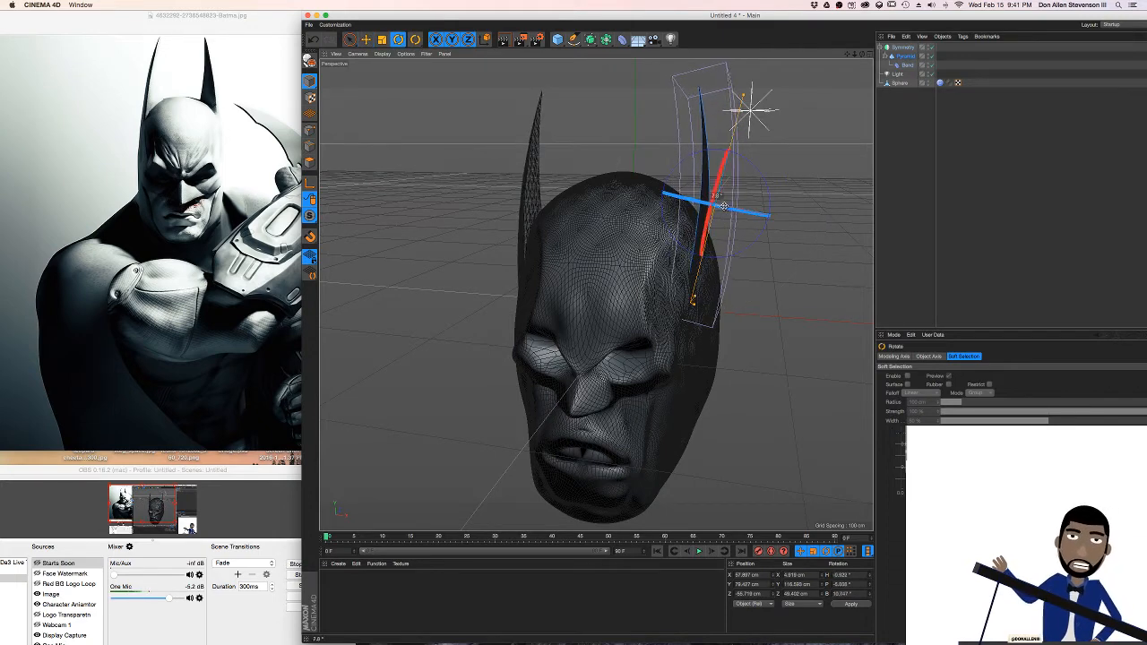
key(e)
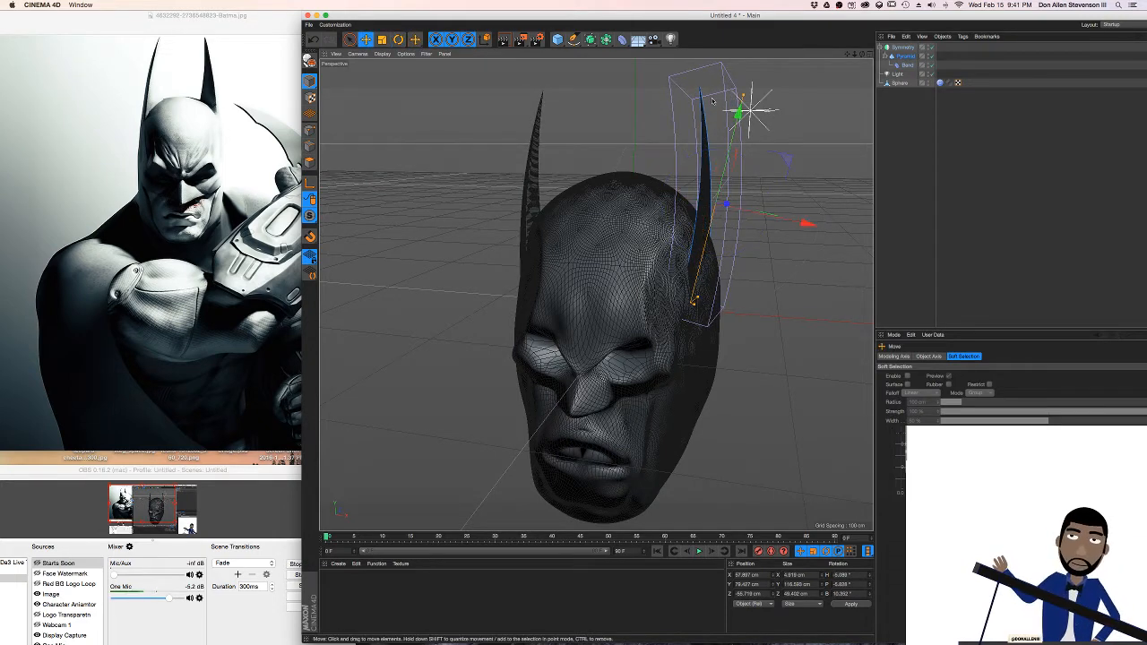
drag(739, 113, 738, 121)
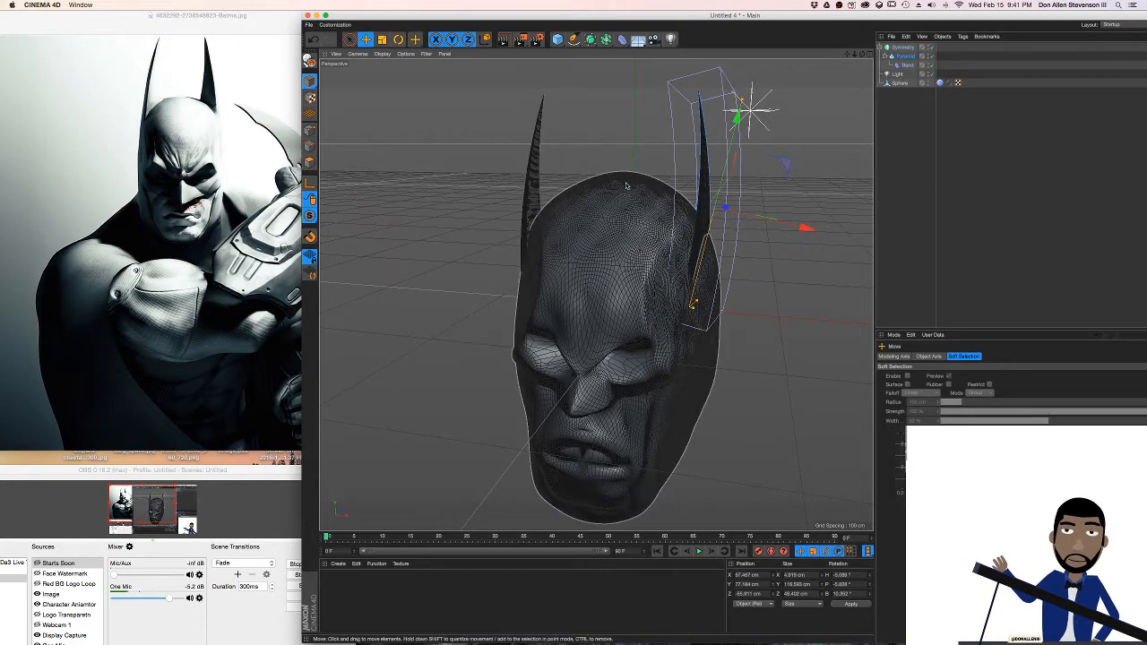
alt+drag(626, 200, 491, 225)
drag(732, 195, 549, 198)
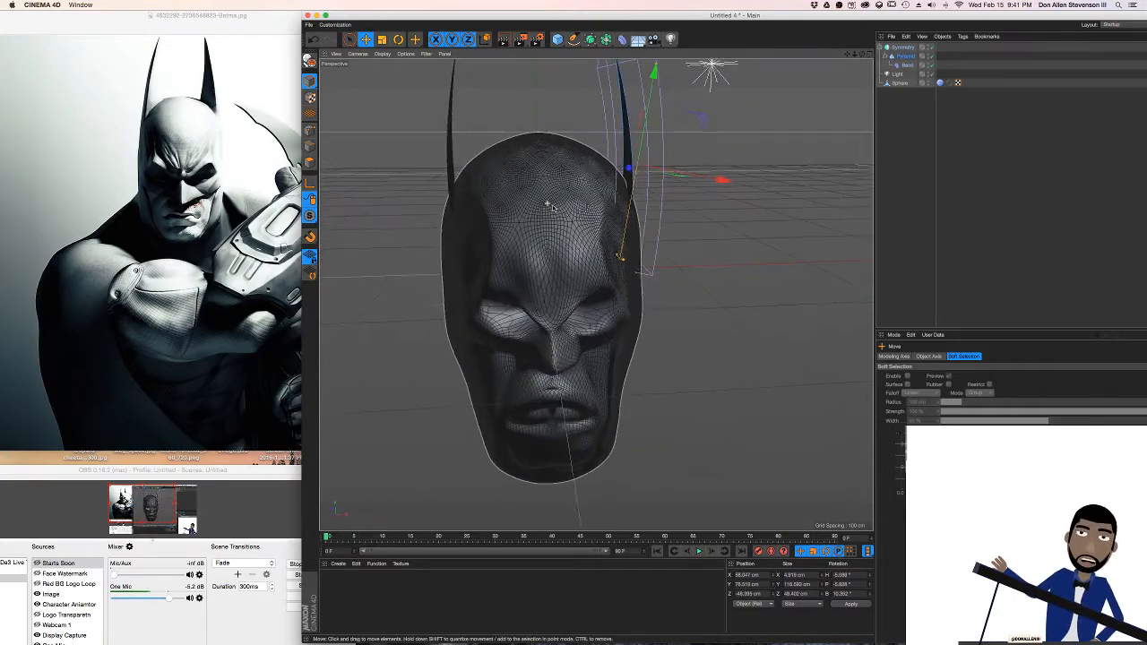
Rotate the ear pyramid to a heading of about 3° and render the view to check both ears
click(901, 48)
click(902, 56)
key(r)
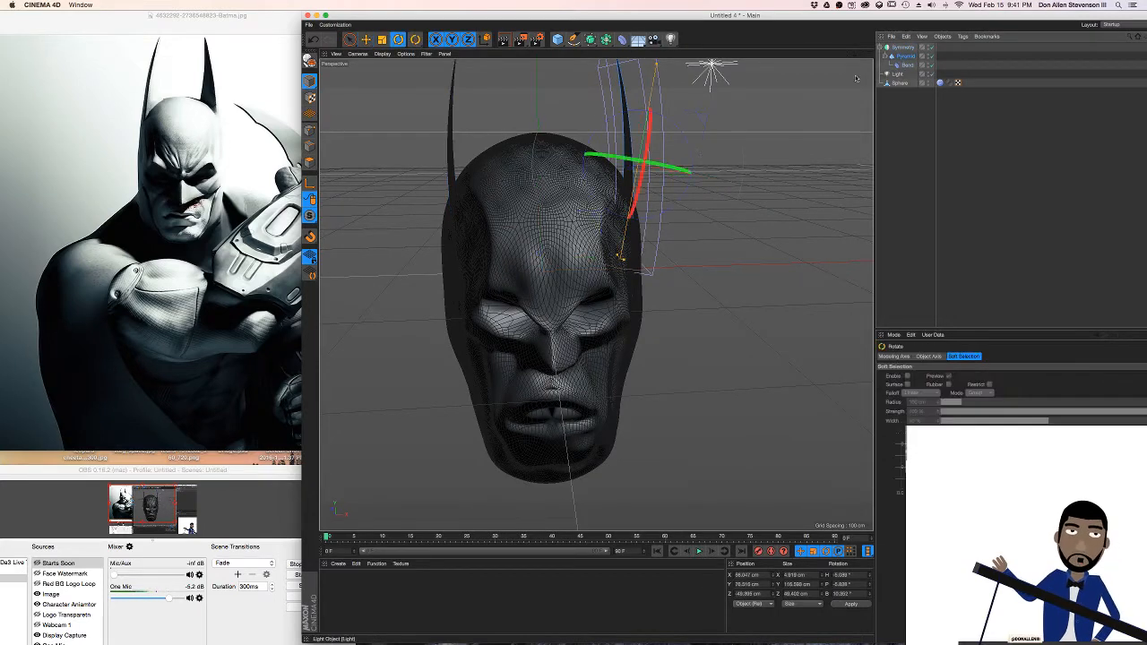
drag(656, 158, 667, 167)
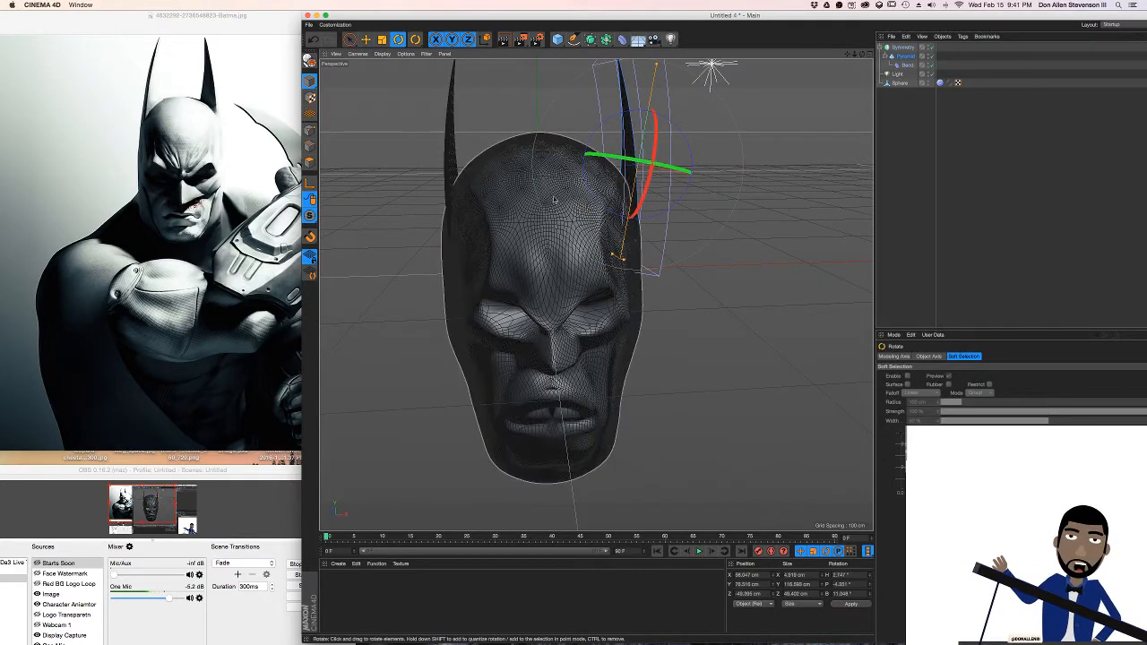
key(super+r)
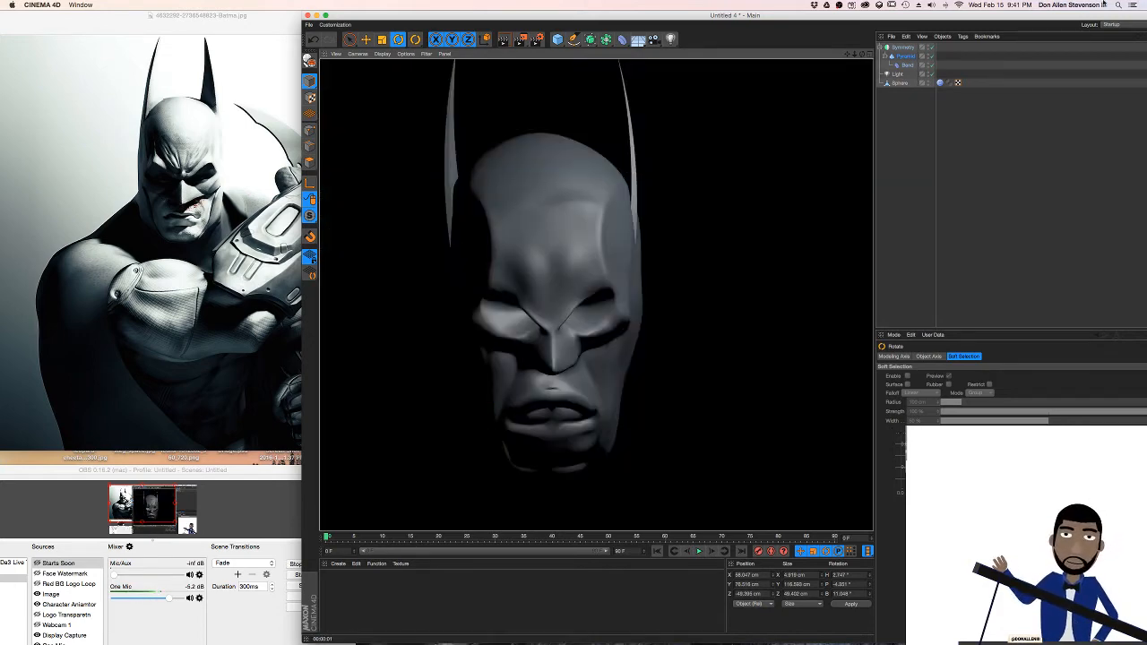
Turn on shadows for the scene light and render the view again
click(899, 55)
click(899, 74)
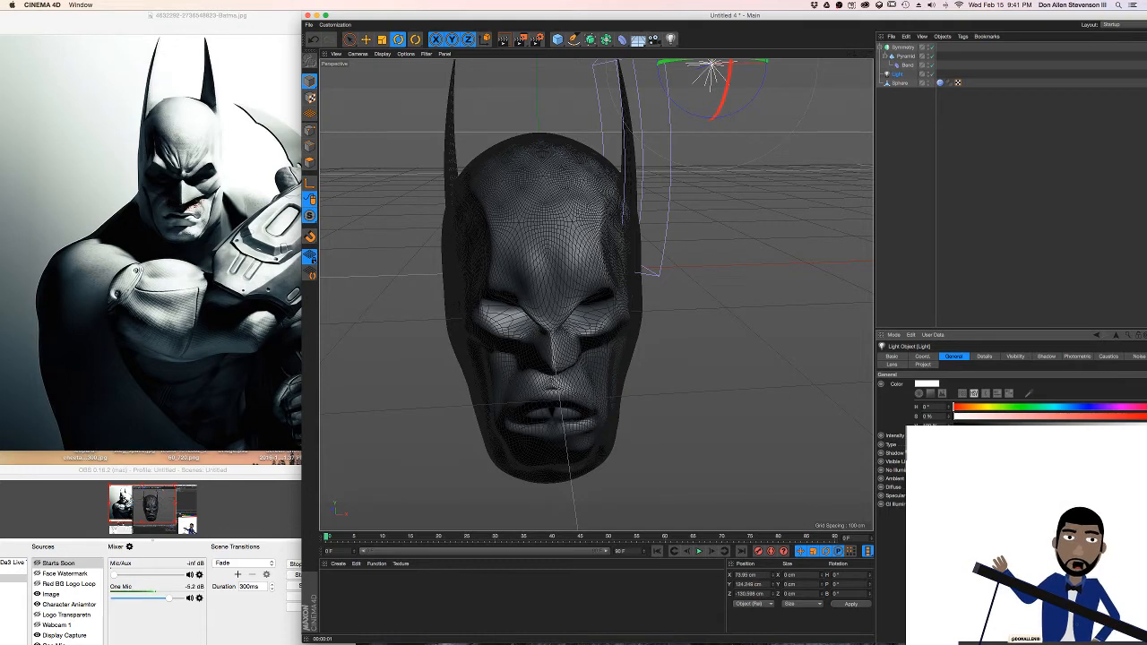
key(ctrl+r)
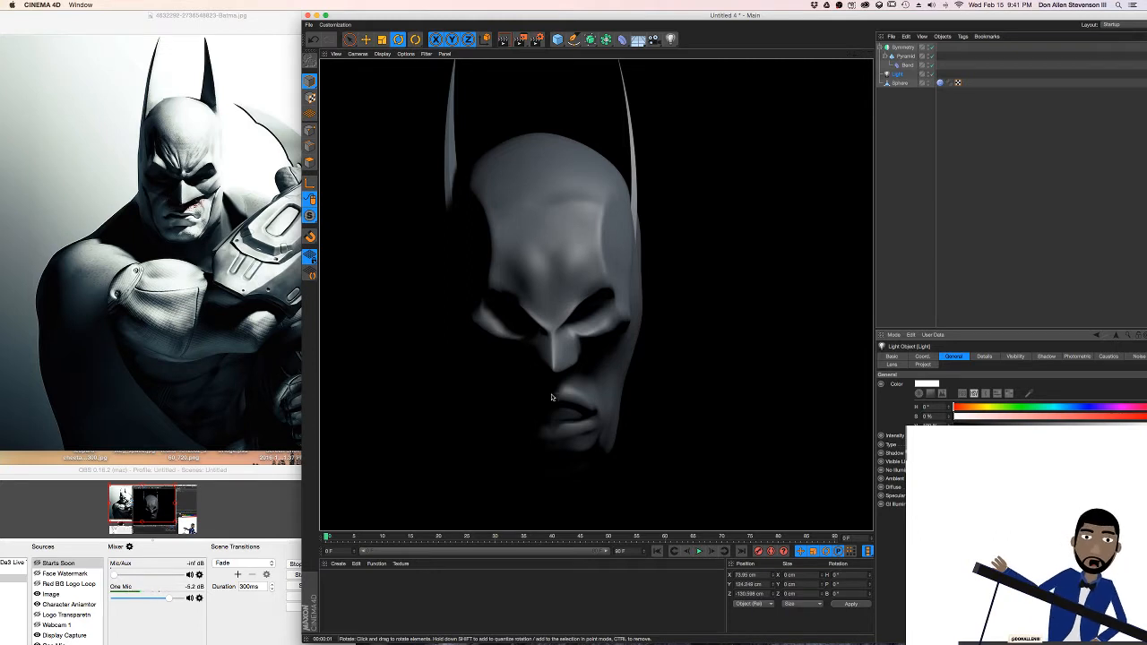
Select the sculpted head mesh and switch the interface to the Sculpting layout
click(583, 275)
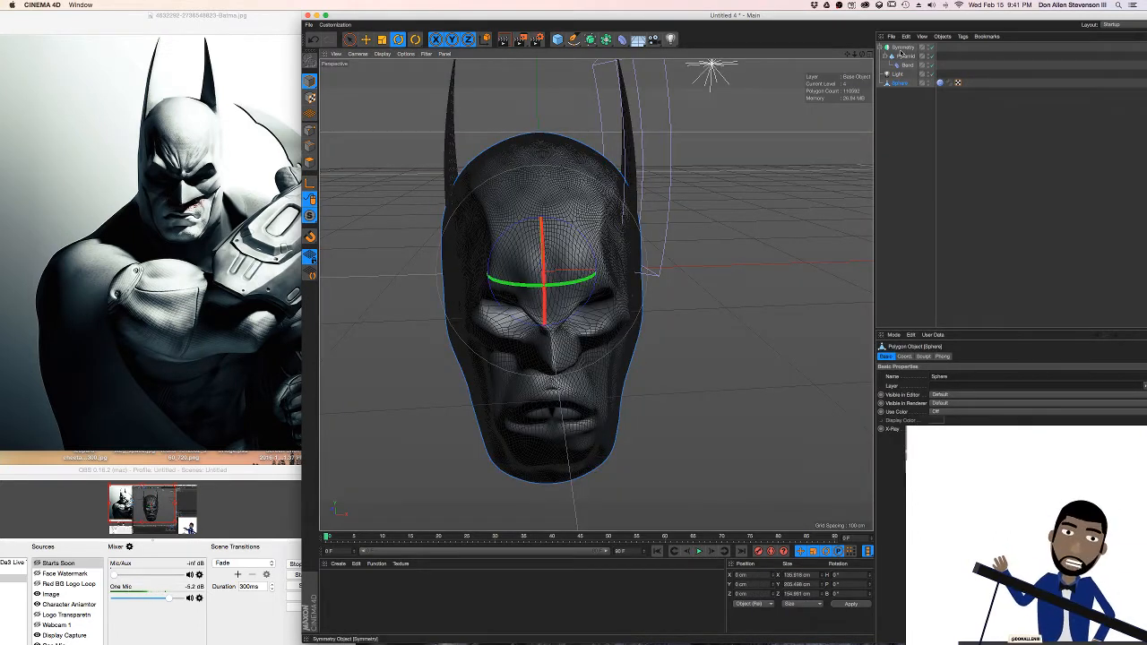
click(1113, 26)
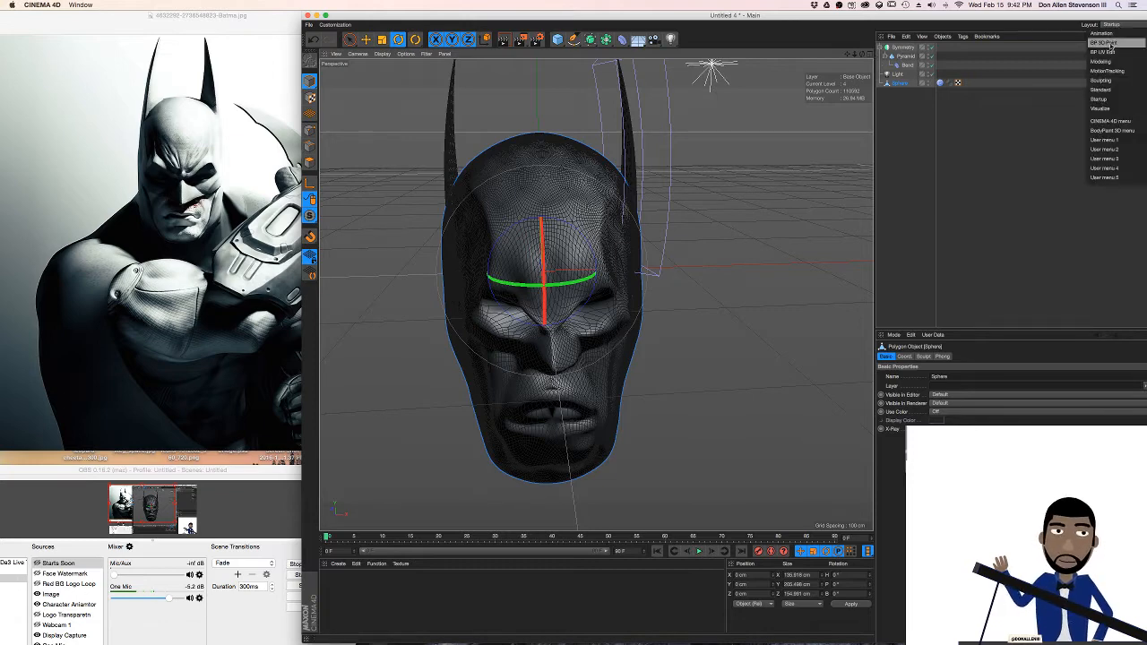
click(1104, 81)
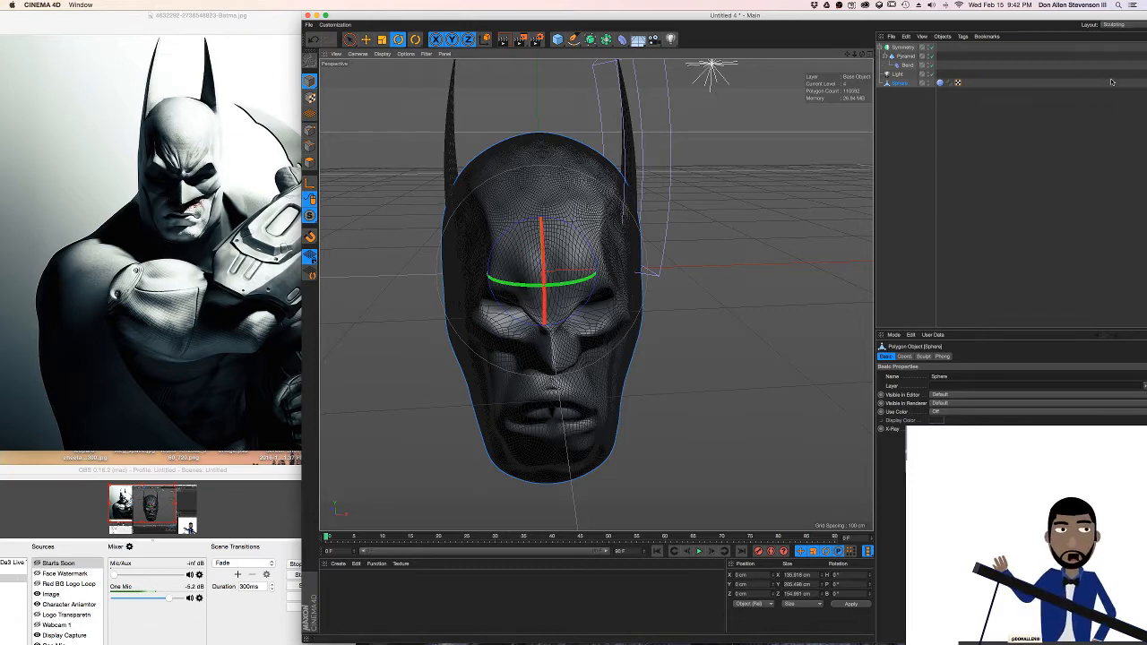
Resize the modelling window so the full Sculpting layout fits beside the Batman reference image
drag(15, 352, 368, 356)
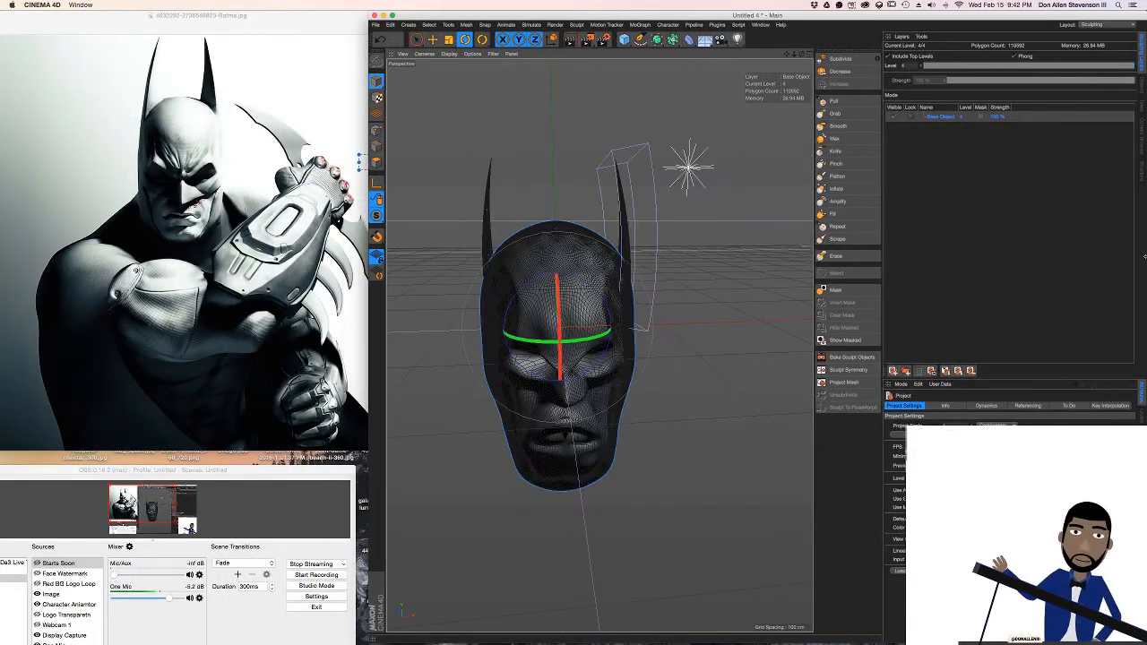
mouse_move(1142, 256)
mouse_down()
mouse_move(1065, 255)
mouse_move(1138, 256)
mouse_up()
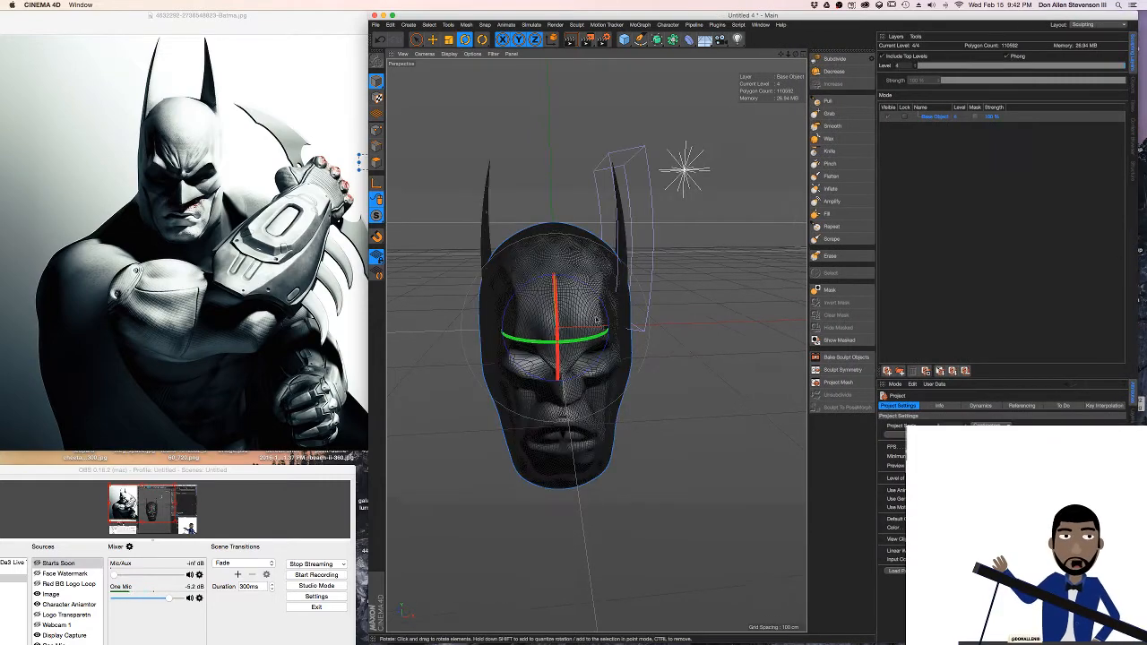
alt+right_drag(566, 331, 602, 323)
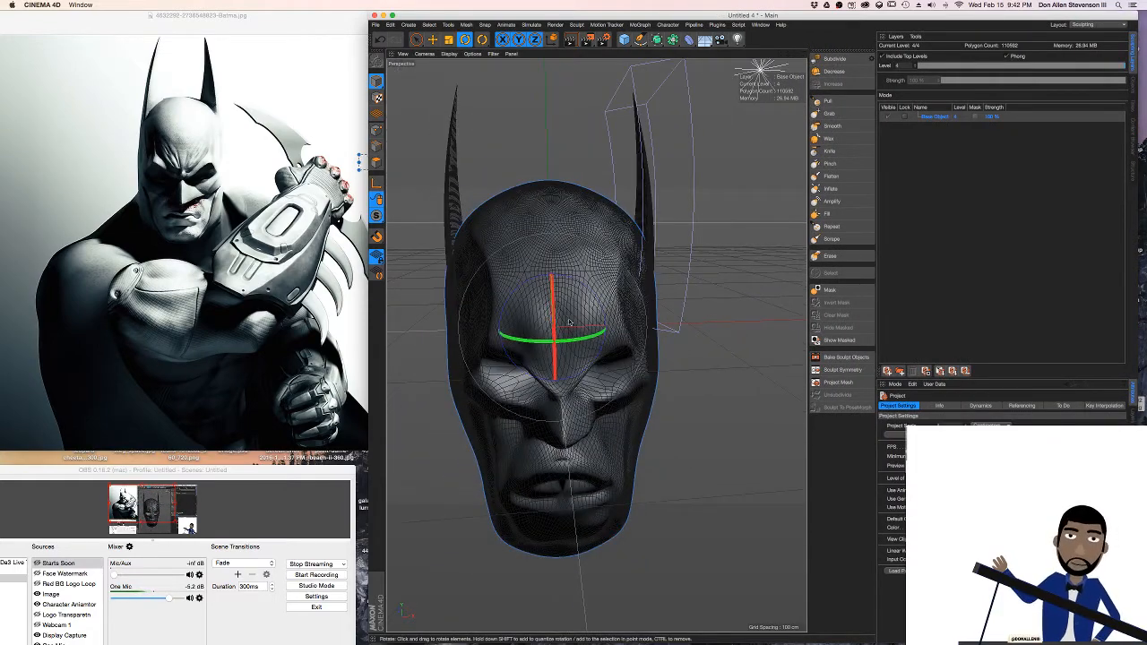
alt+drag(568, 323, 591, 285)
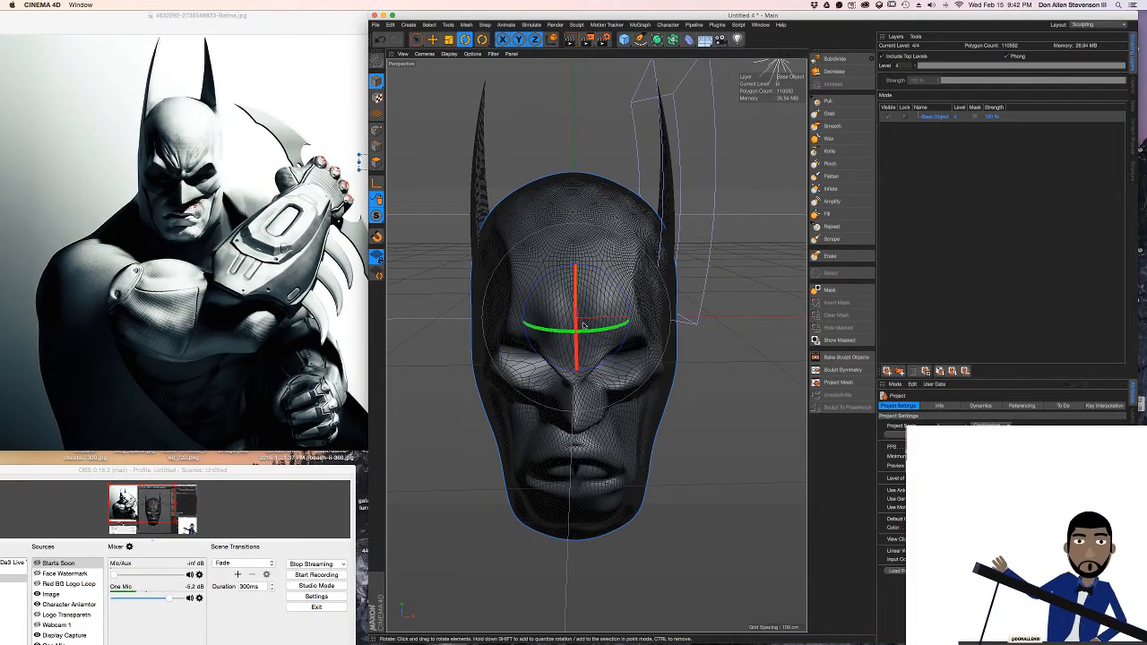
Switch to the YouTube live chat, send the departing viewer a goodbye reading "COOL! take care" plus their nickname, and return to Cinema 4D
key(ctrl+Right)
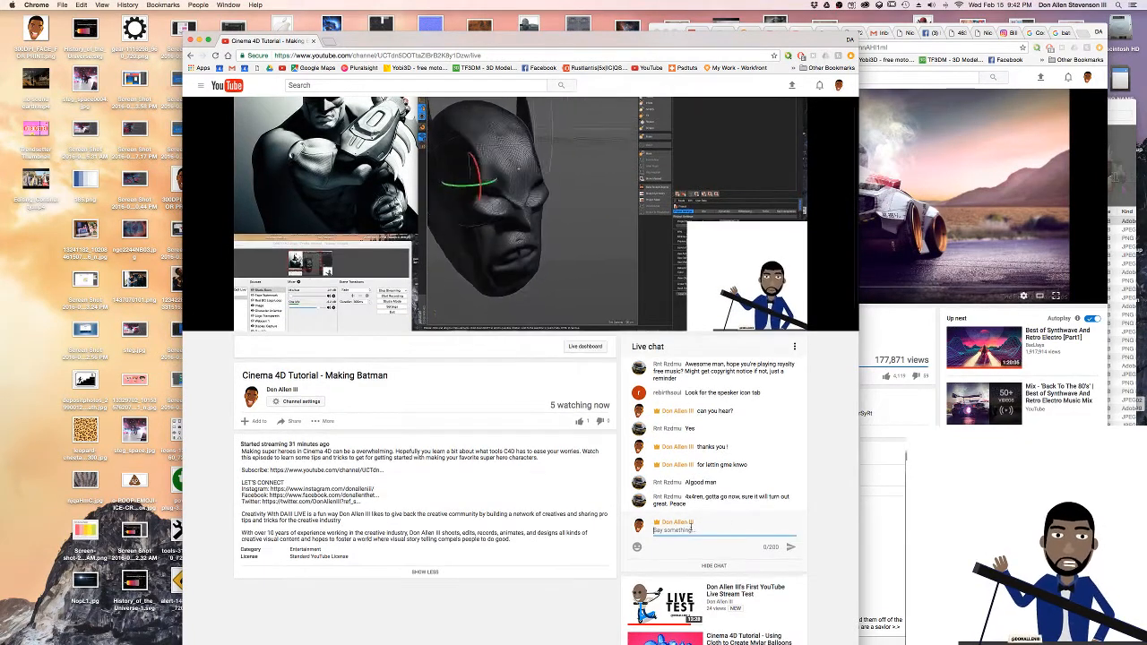
text(COO)
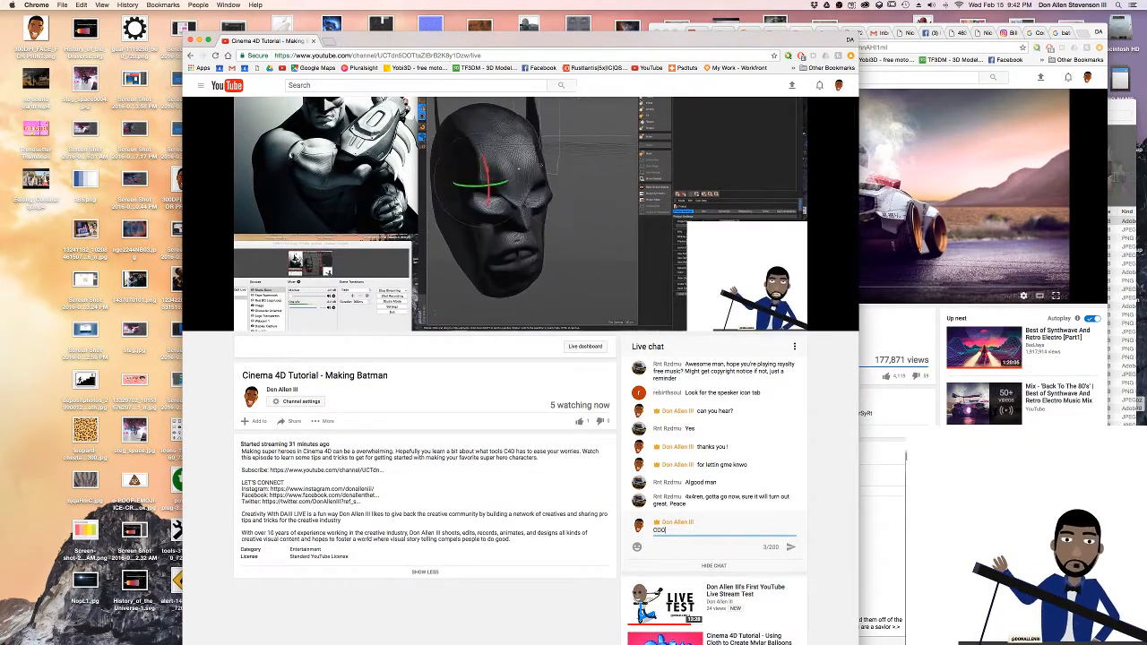
text(L! take care )
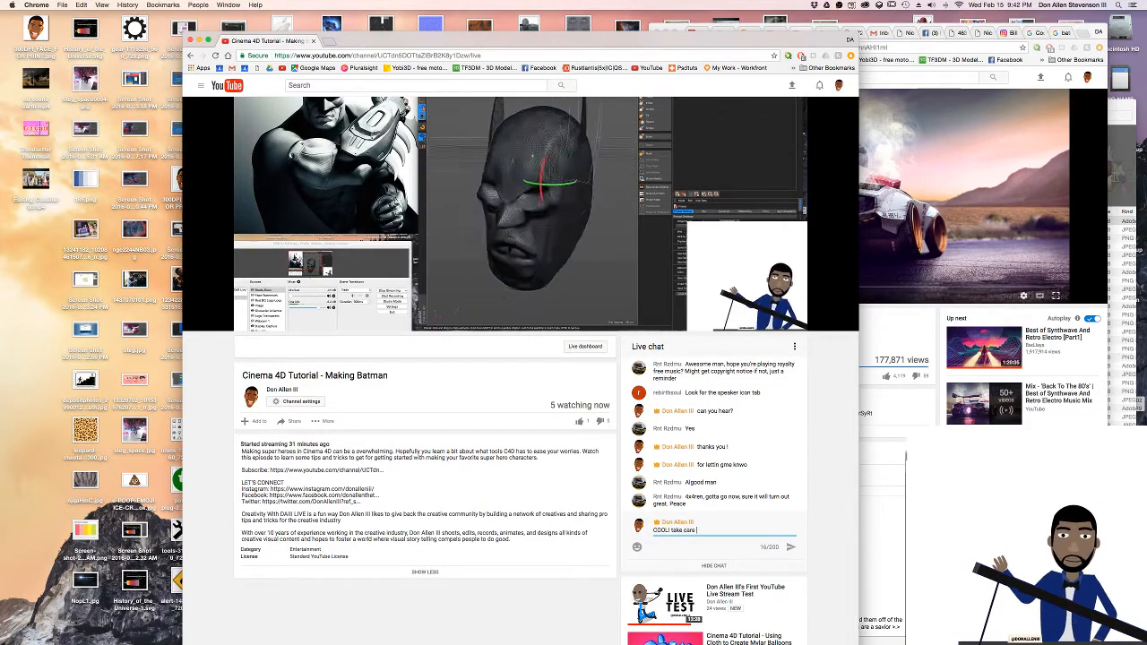
text(4x 4ren)
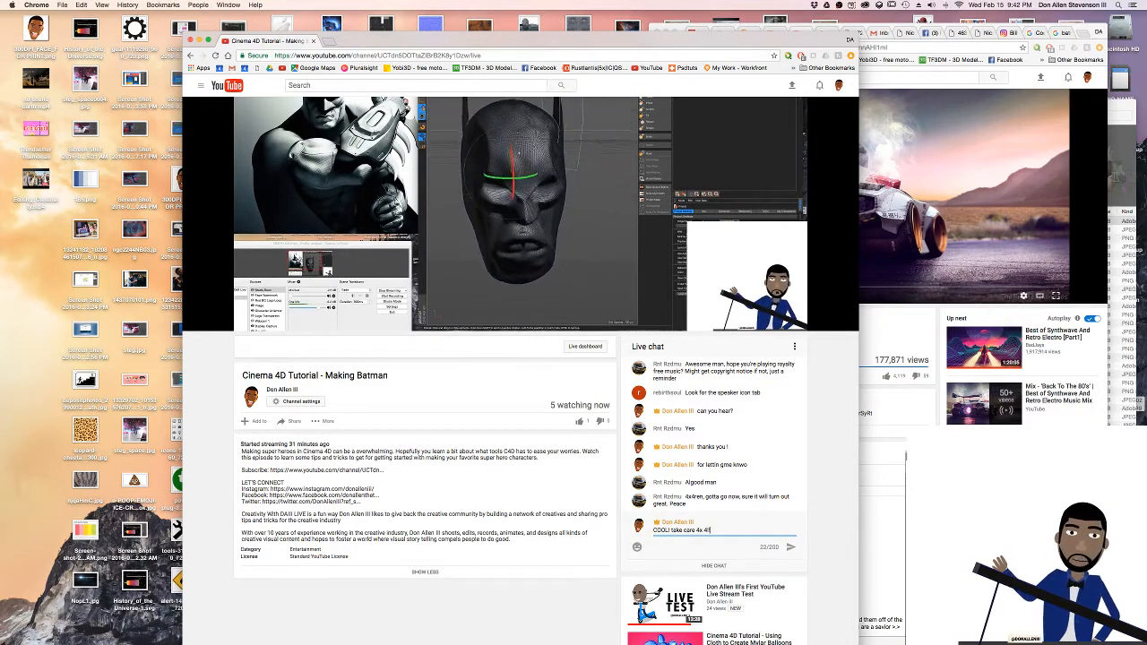
key(Return)
key(ctrl+Left)
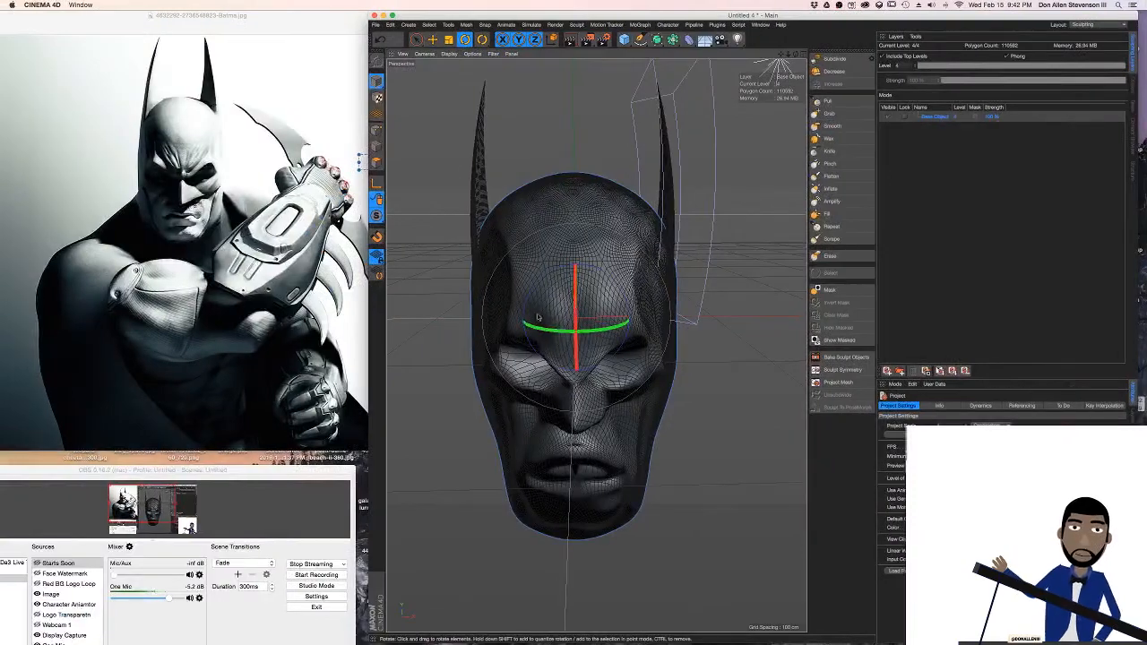
Render the front view of the head to check the sculpt against the reference, and return to the wireframe view
mouse_move(607, 280)
alt+mouse_down()
mouse_move(529, 273)
mouse_move(604, 283)
alt+mouse_up()
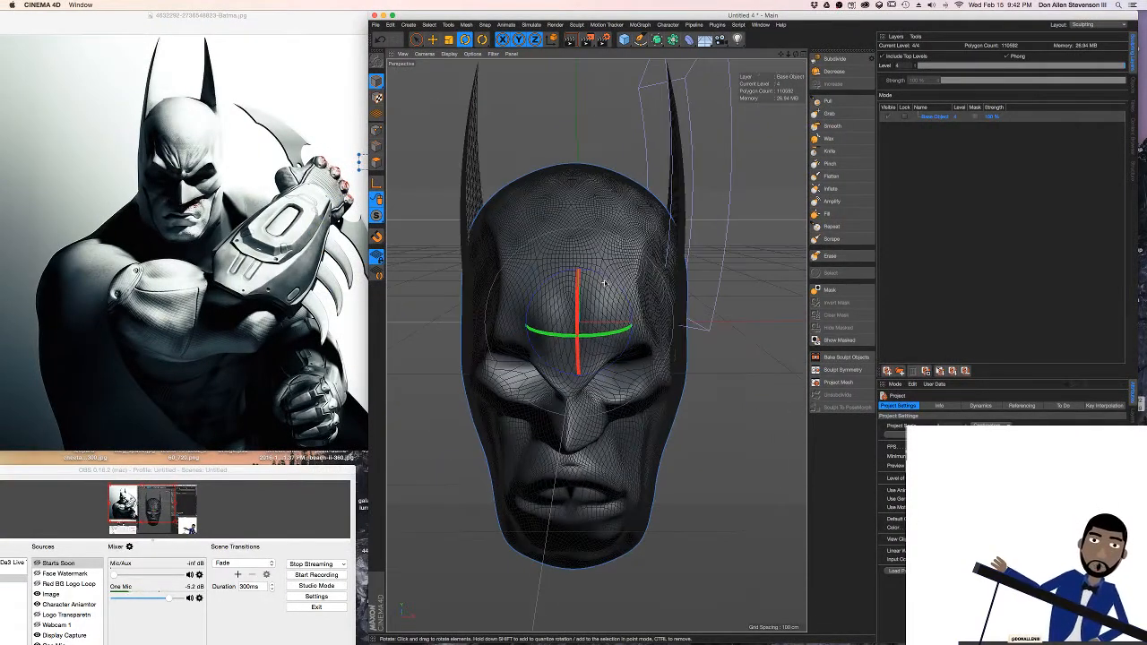
alt+middle_drag(587, 314, 611, 291)
key(super+r)
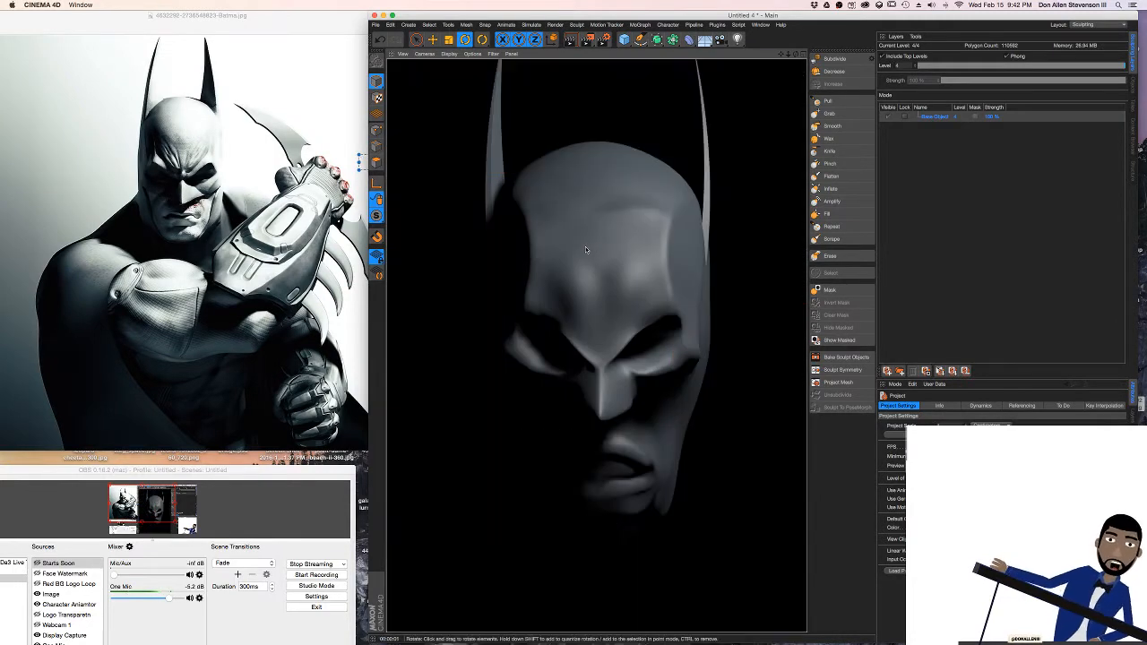
click(612, 257)
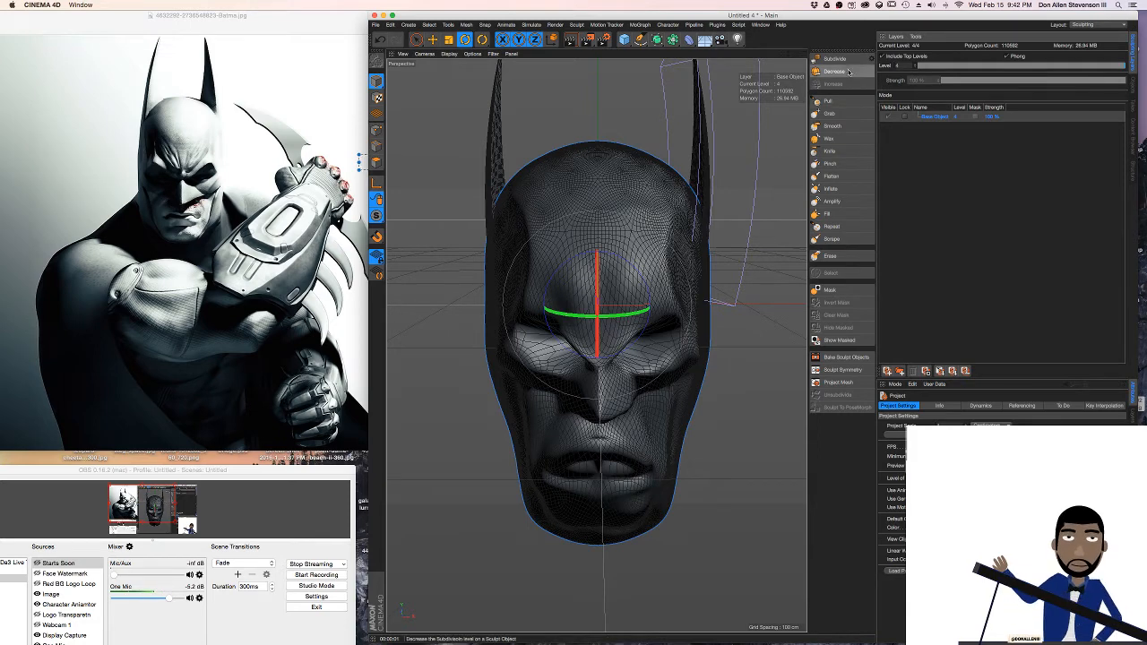
Flatten the surface around the eyes and upper cheeks with the Flatten sculpting brush, checking the face from the front and side
click(829, 150)
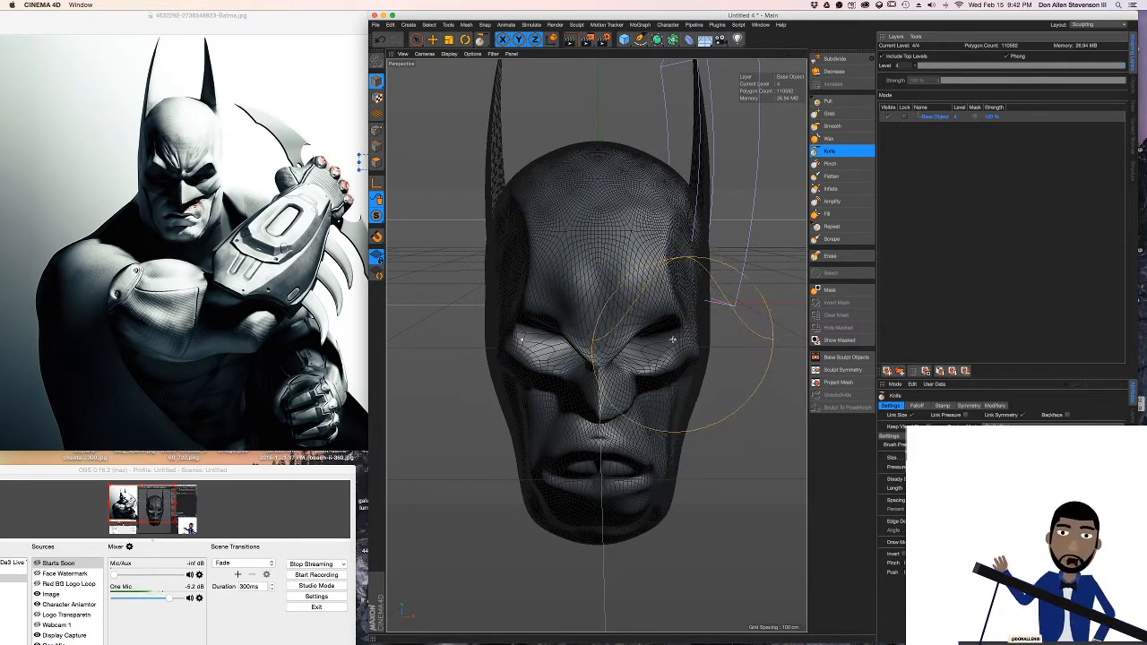
click(839, 177)
scroll(685, 296, up, 5)
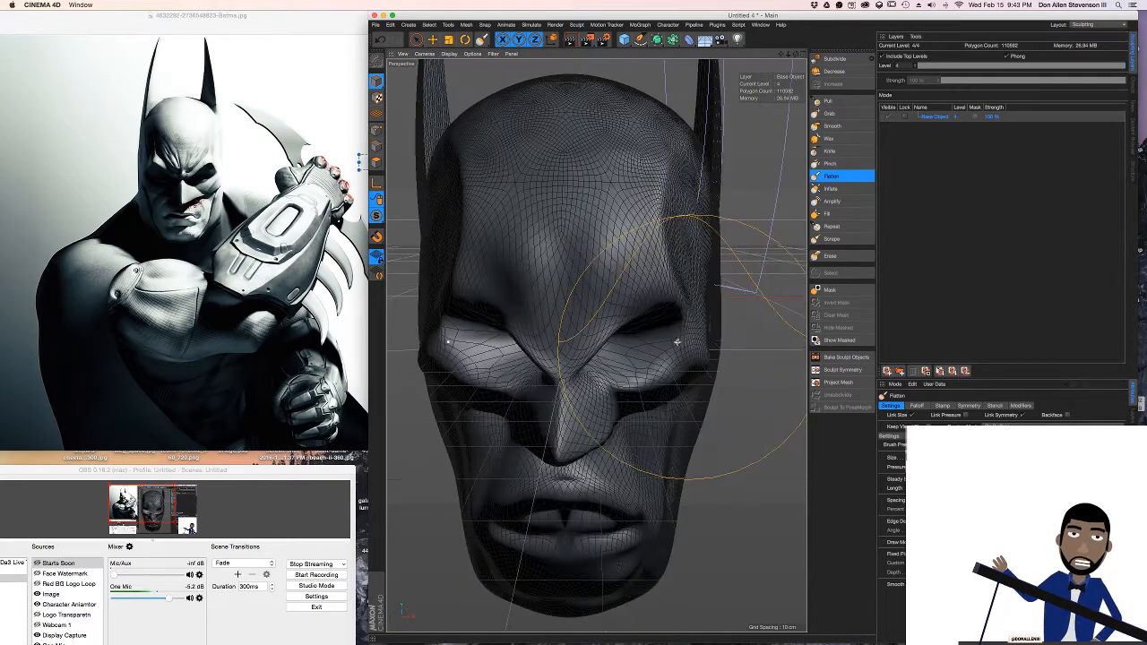
alt+drag(631, 356, 601, 353)
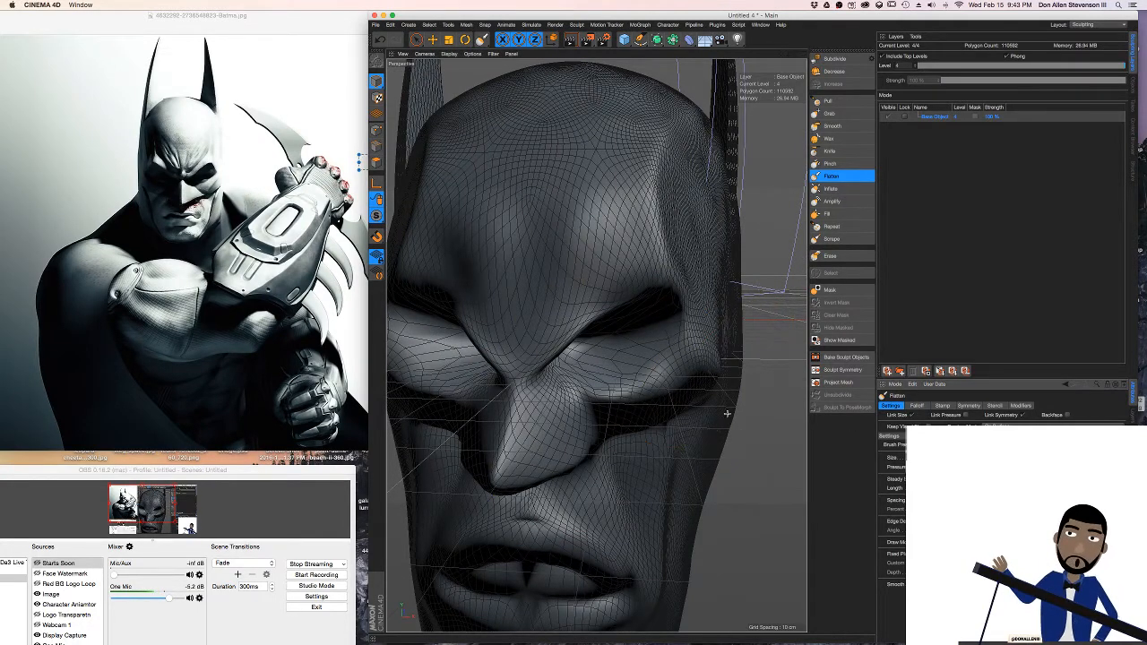
mouse_move(675, 363)
mouse_down()
mouse_move(682, 351)
mouse_move(671, 377)
mouse_move(652, 377)
mouse_move(625, 353)
mouse_move(670, 357)
mouse_move(709, 383)
mouse_move(704, 332)
mouse_move(686, 328)
mouse_move(728, 331)
mouse_move(684, 301)
mouse_up()
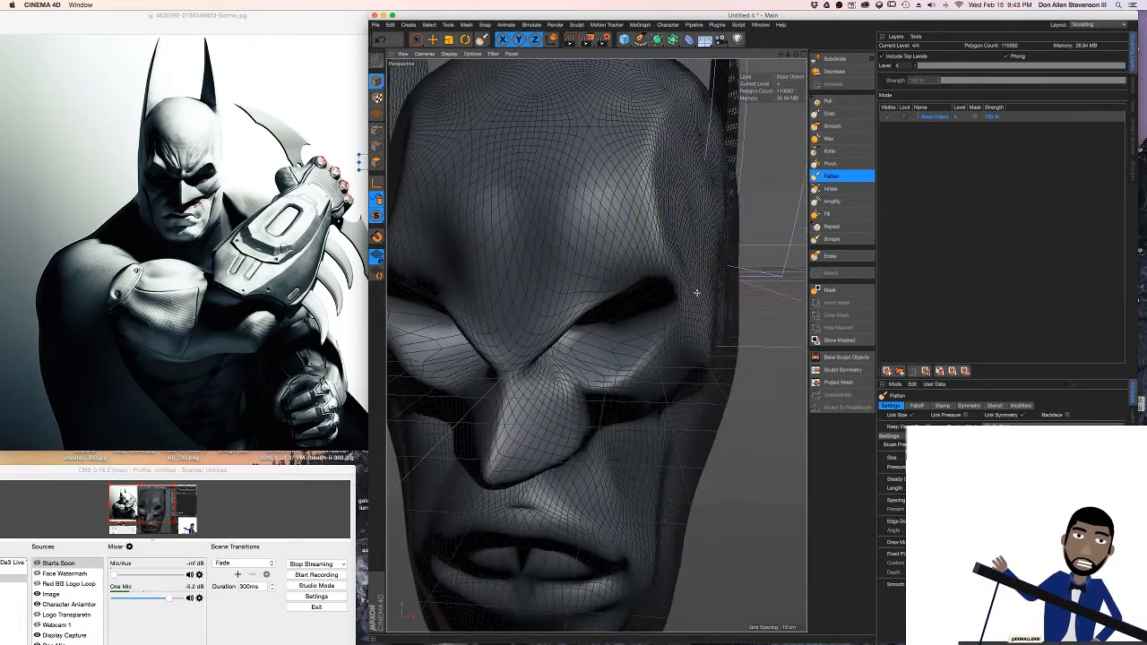
mouse_move(717, 220)
alt+mouse_down()
mouse_move(646, 238)
mouse_move(562, 238)
mouse_move(559, 226)
mouse_move(528, 252)
mouse_move(550, 251)
alt+mouse_up()
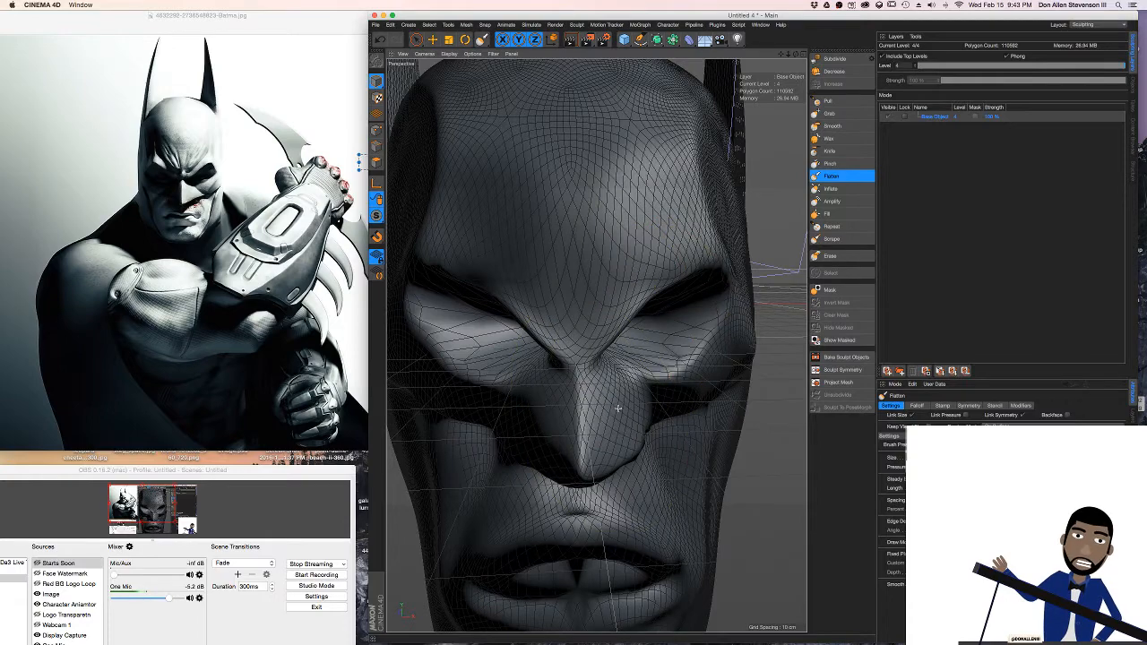
mouse_move(618, 409)
alt+mouse_down()
mouse_move(619, 392)
mouse_move(502, 348)
mouse_move(596, 345)
mouse_move(543, 357)
alt+mouse_up()
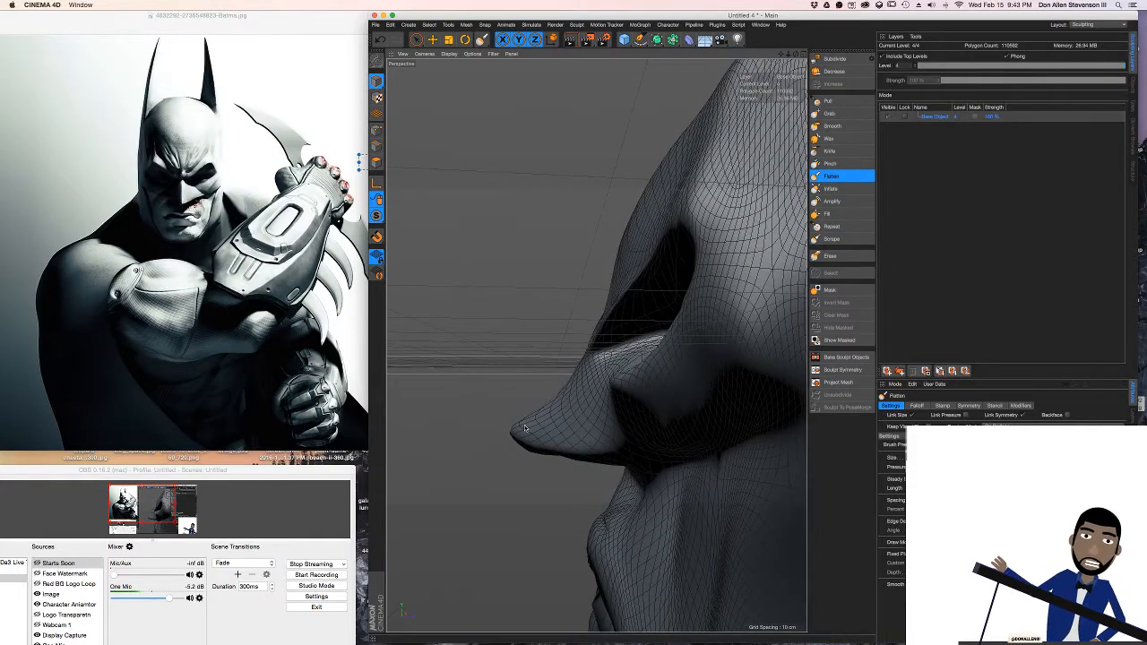
mouse_move(525, 428)
alt+mouse_down()
mouse_move(535, 402)
mouse_move(527, 425)
mouse_move(492, 410)
mouse_move(599, 402)
mouse_move(600, 380)
mouse_move(592, 404)
mouse_move(616, 427)
mouse_move(596, 417)
mouse_move(630, 387)
mouse_move(510, 340)
mouse_move(614, 383)
mouse_move(581, 313)
mouse_move(627, 322)
alt+mouse_up()
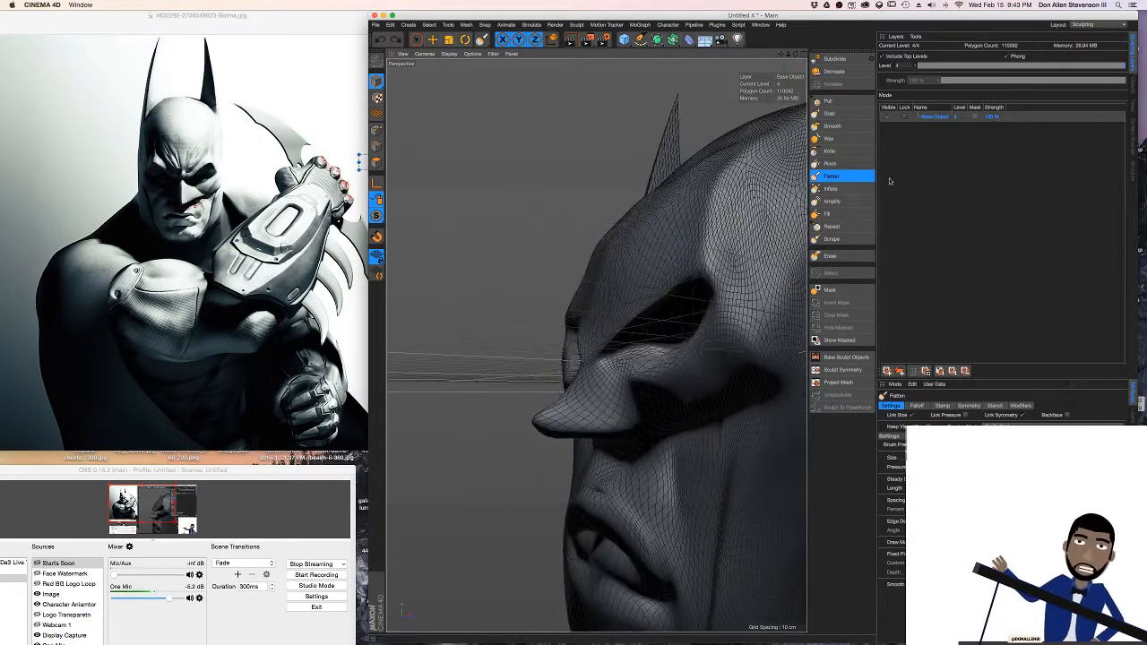
Try building up the brow above the eyes with the Wax sculpting brush
click(829, 138)
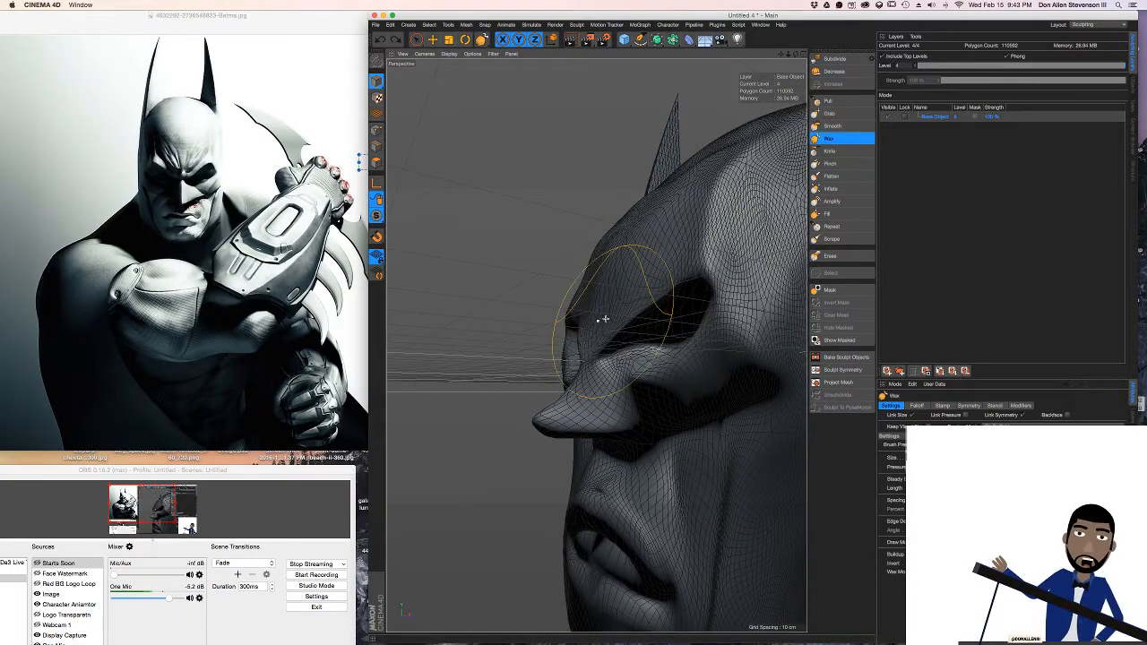
mouse_move(603, 318)
alt+mouse_down()
mouse_move(653, 317)
mouse_move(694, 285)
alt+mouse_up()
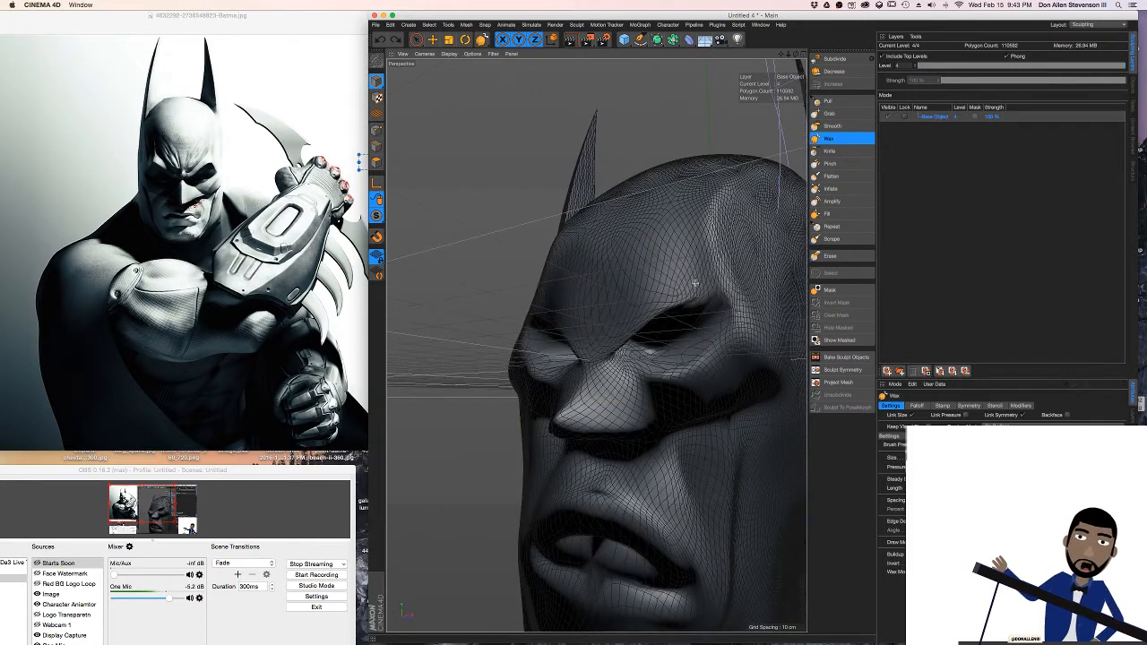
drag(615, 318, 694, 283)
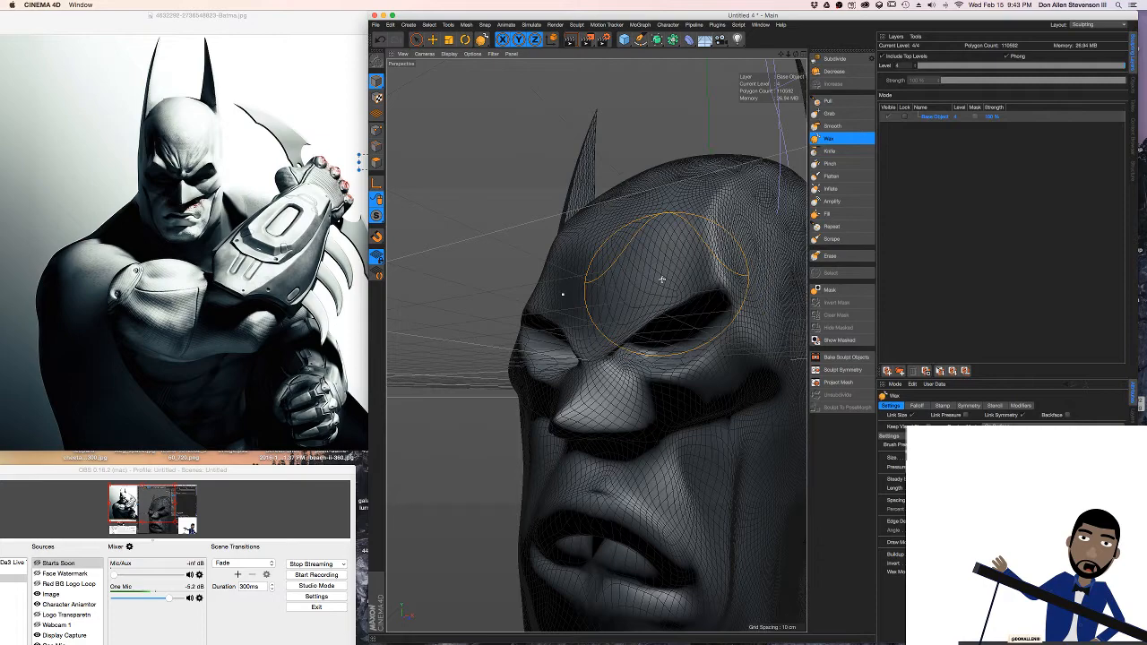
mouse_move(661, 280)
alt+mouse_down()
mouse_move(632, 257)
mouse_move(686, 346)
mouse_move(669, 362)
alt+mouse_up()
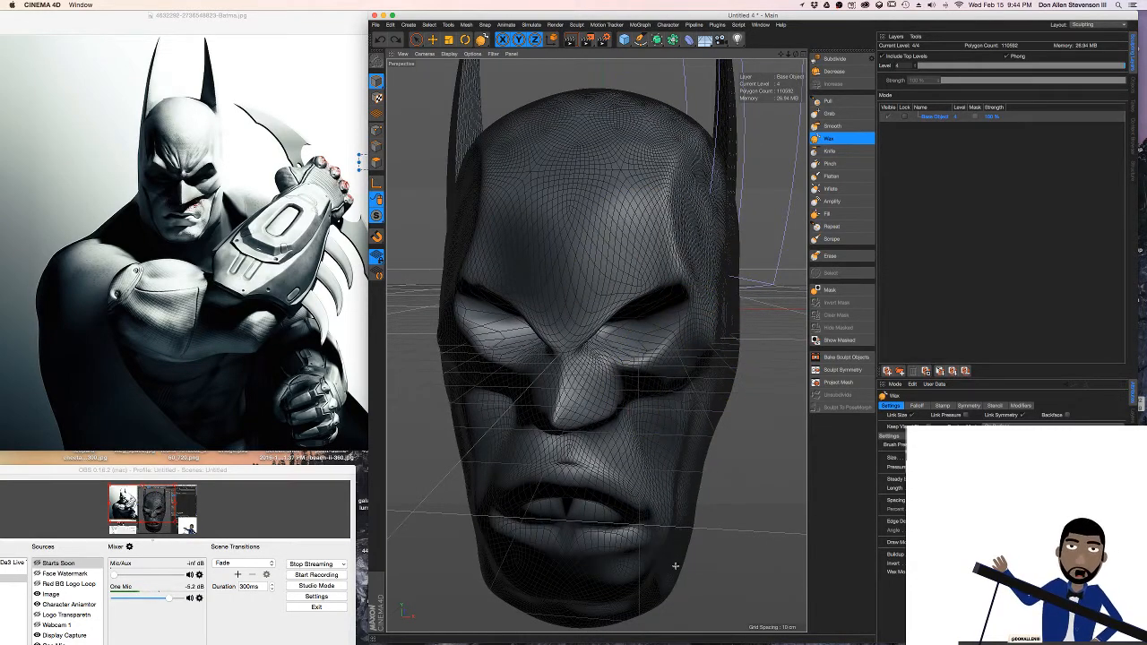
alt+drag(675, 565, 715, 357)
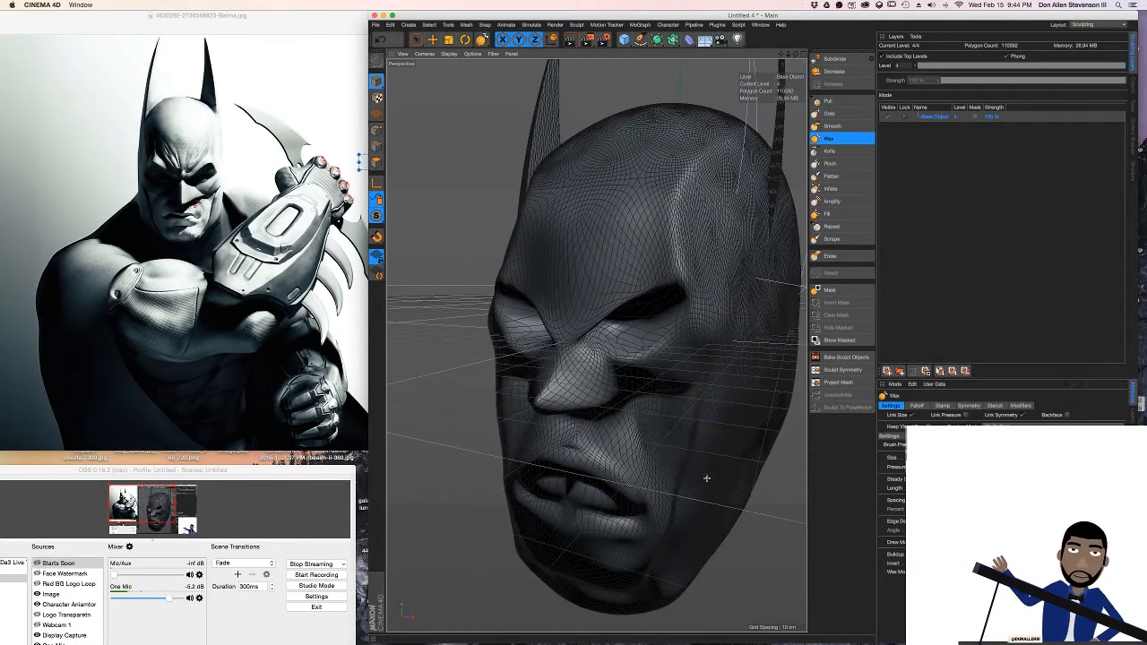
mouse_move(669, 550)
alt+mouse_down()
mouse_move(671, 395)
mouse_move(692, 379)
alt+mouse_up()
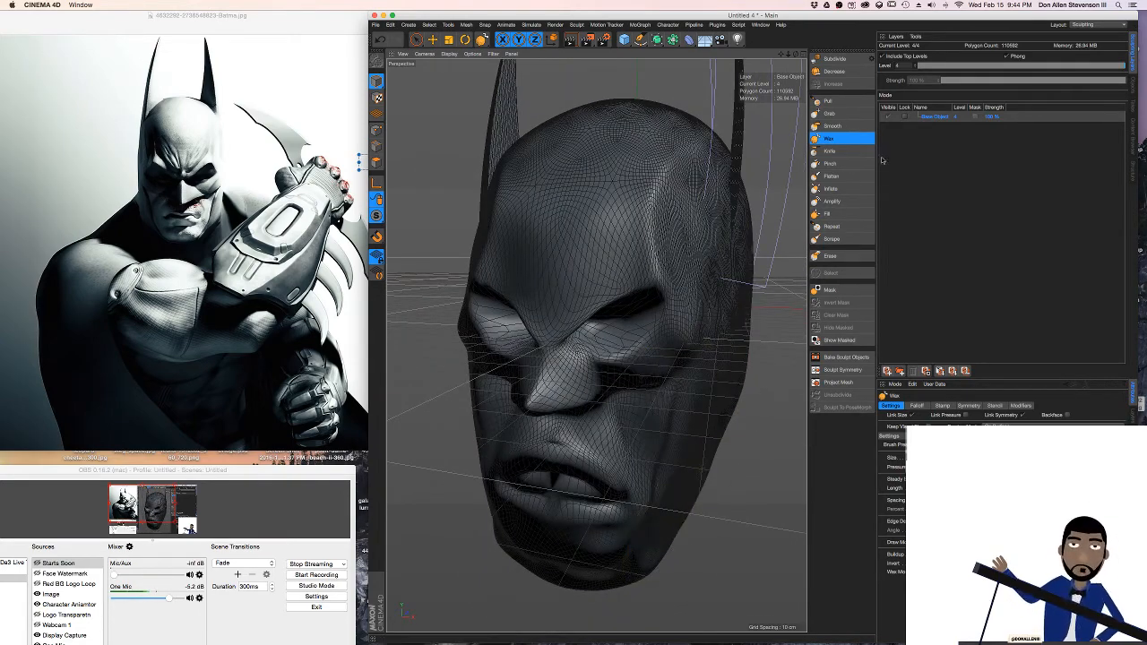
Close the lips and pull the mouth corners down into a frown with the Grab sculpting brush
click(829, 113)
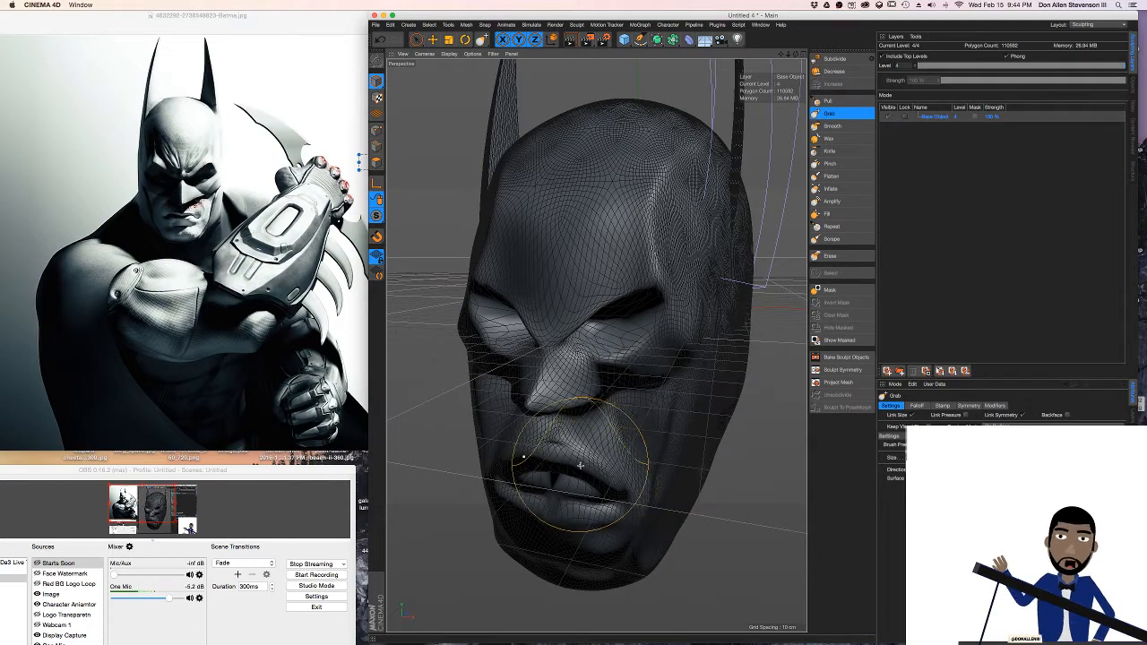
mouse_move(581, 465)
alt+mouse_down()
mouse_move(717, 454)
mouse_move(576, 467)
mouse_move(654, 457)
mouse_move(597, 469)
mouse_move(605, 476)
alt+mouse_up()
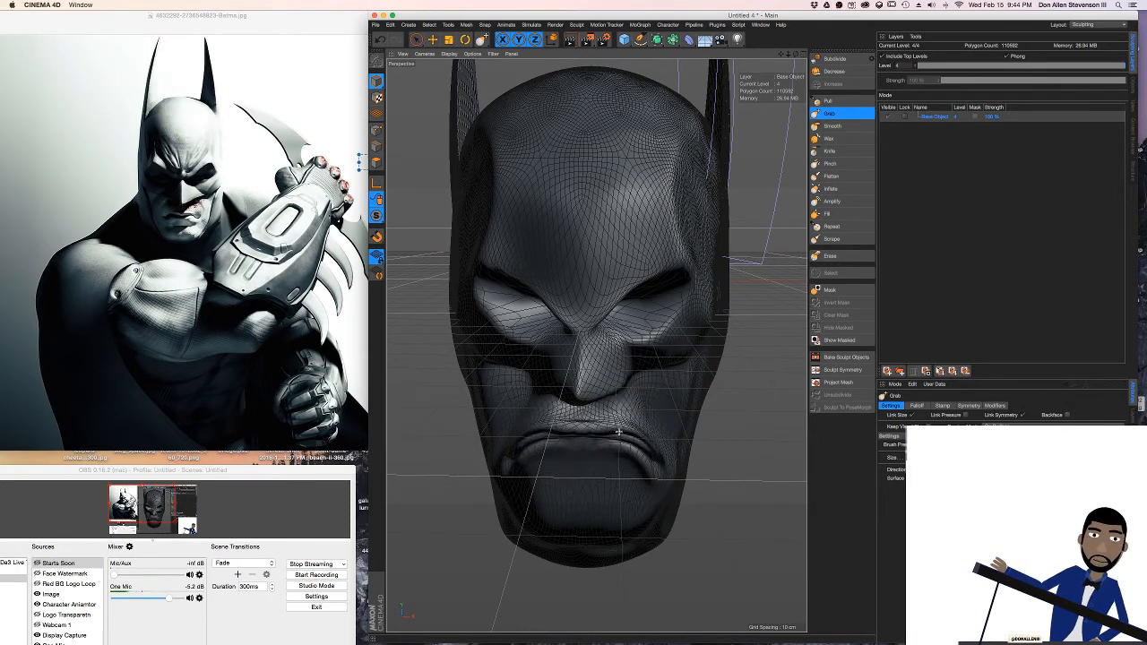
mouse_move(622, 426)
alt+mouse_down()
mouse_move(456, 350)
mouse_move(606, 471)
mouse_move(628, 468)
mouse_move(651, 508)
mouse_move(714, 451)
alt+mouse_up()
alt+right_drag(714, 450, 723, 454)
mouse_move(722, 454)
alt+mouse_down()
mouse_move(677, 460)
mouse_move(722, 303)
mouse_move(694, 539)
mouse_move(661, 464)
mouse_move(680, 470)
mouse_move(688, 455)
alt+mouse_up()
key(super+z)
drag(609, 479, 611, 477)
mouse_move(627, 437)
alt+mouse_down()
mouse_move(678, 431)
mouse_move(600, 459)
mouse_move(670, 468)
alt+mouse_up()
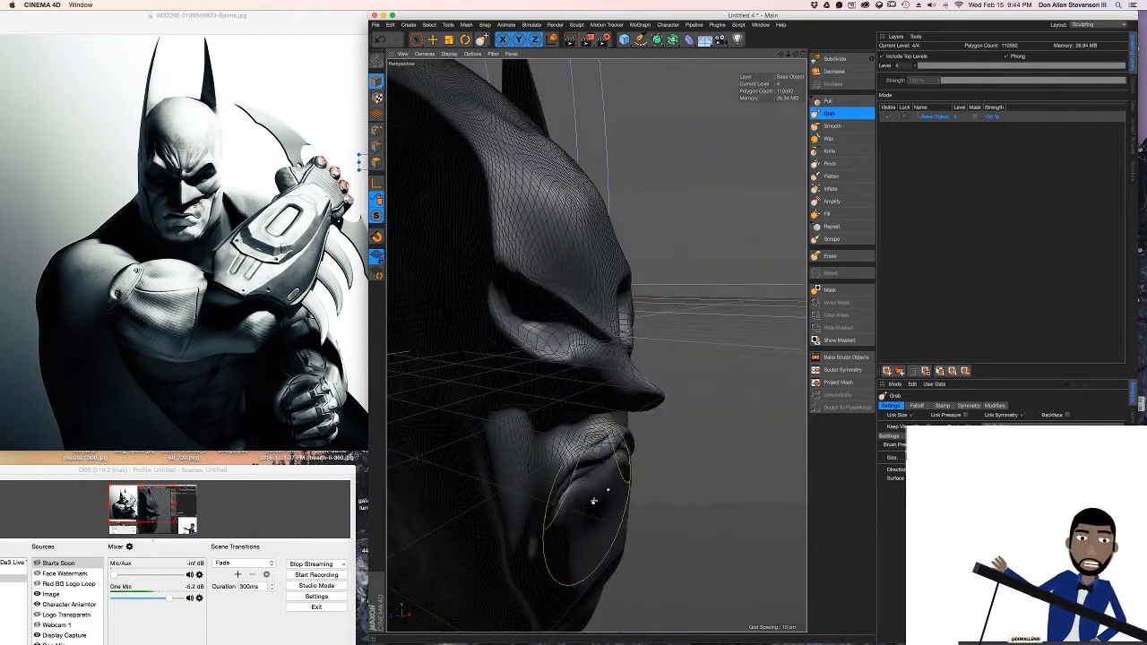
Reshape the chin with the Grab brush so it projects forward below the frowning mouth, working from the side and front
alt+middle_drag(594, 499, 635, 427)
mouse_move(632, 504)
mouse_down()
mouse_move(648, 505)
mouse_move(528, 500)
mouse_up()
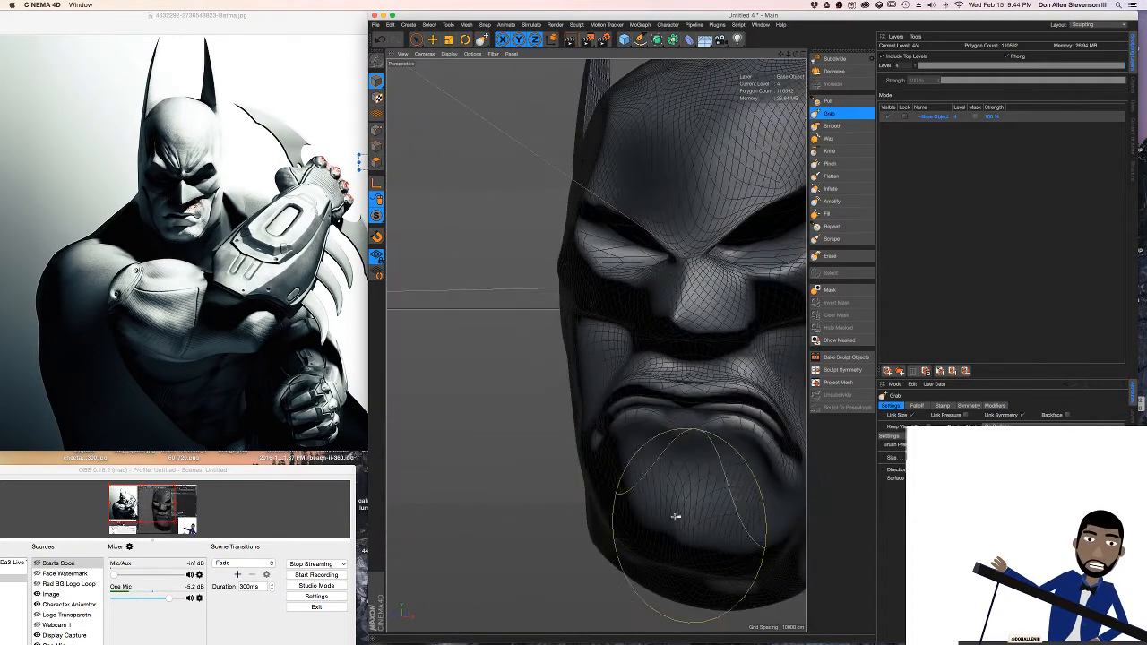
drag(676, 516, 567, 504)
alt+middle_drag(659, 507, 584, 507)
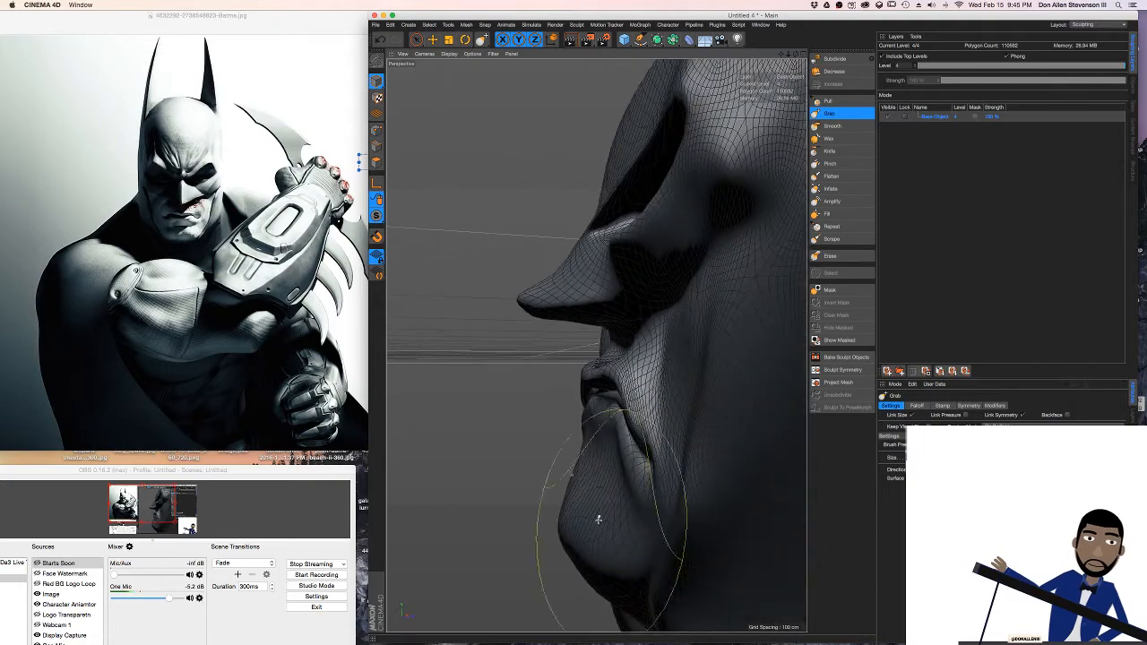
mouse_move(598, 520)
mouse_down()
mouse_move(589, 525)
mouse_move(699, 532)
mouse_up()
drag(592, 527, 543, 520)
mouse_move(622, 490)
alt+mouse_down()
mouse_move(690, 377)
mouse_move(704, 315)
alt+mouse_up()
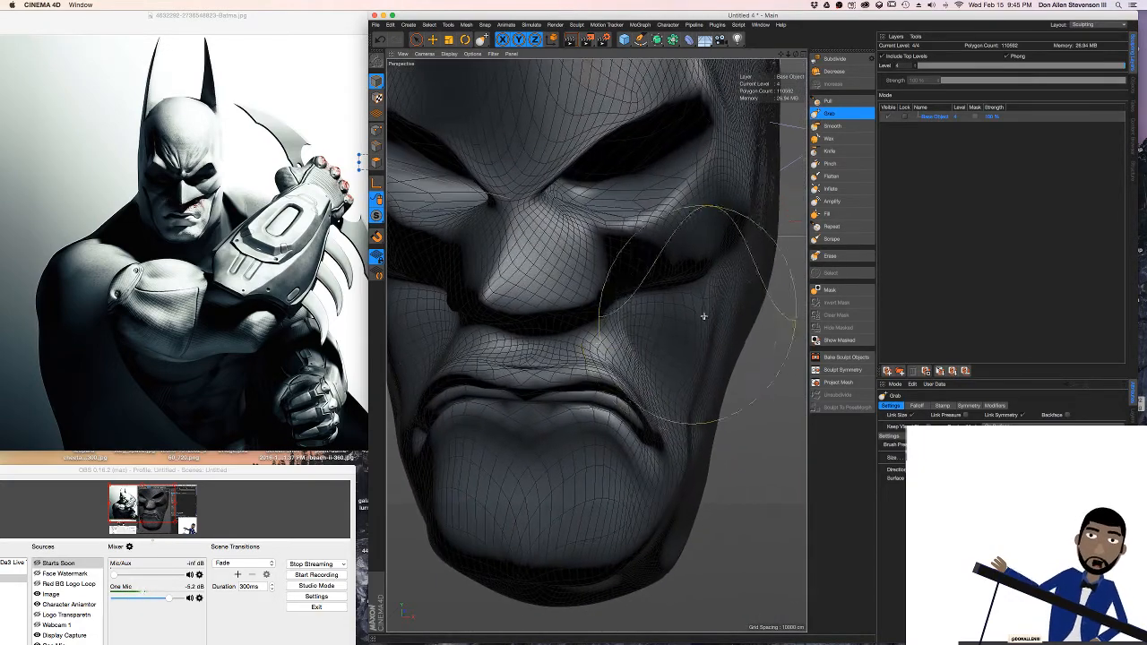
Render the head from two three-quarter angles to examine the new mouth and chin under the shadowed lighting
scroll(674, 332, down, 10)
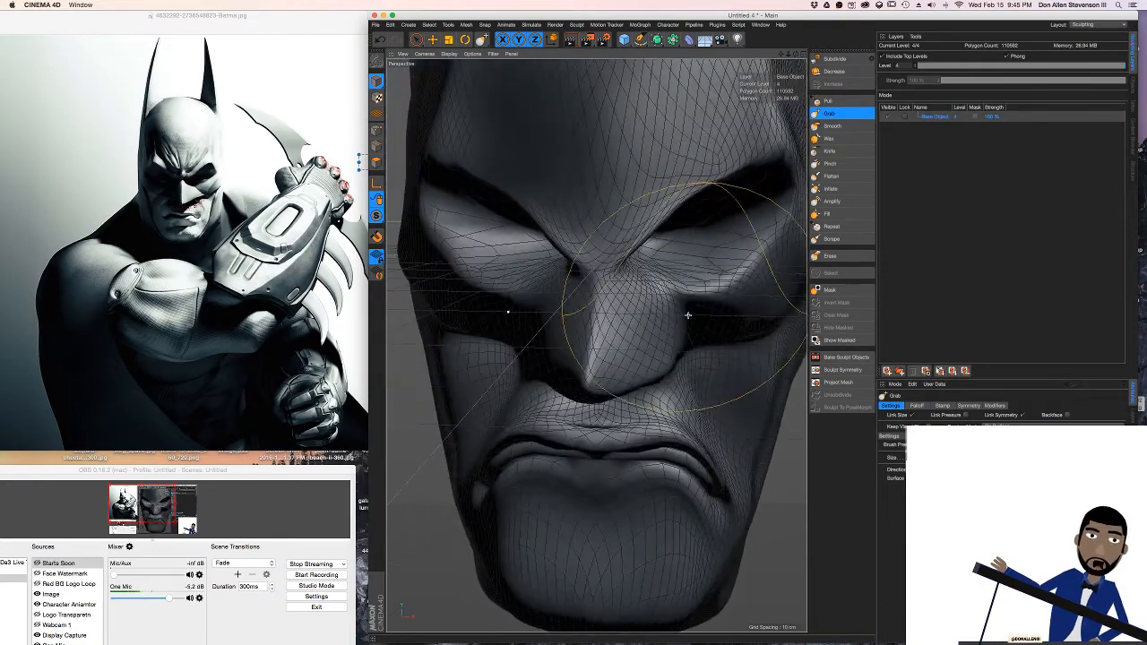
alt+drag(708, 293, 655, 306)
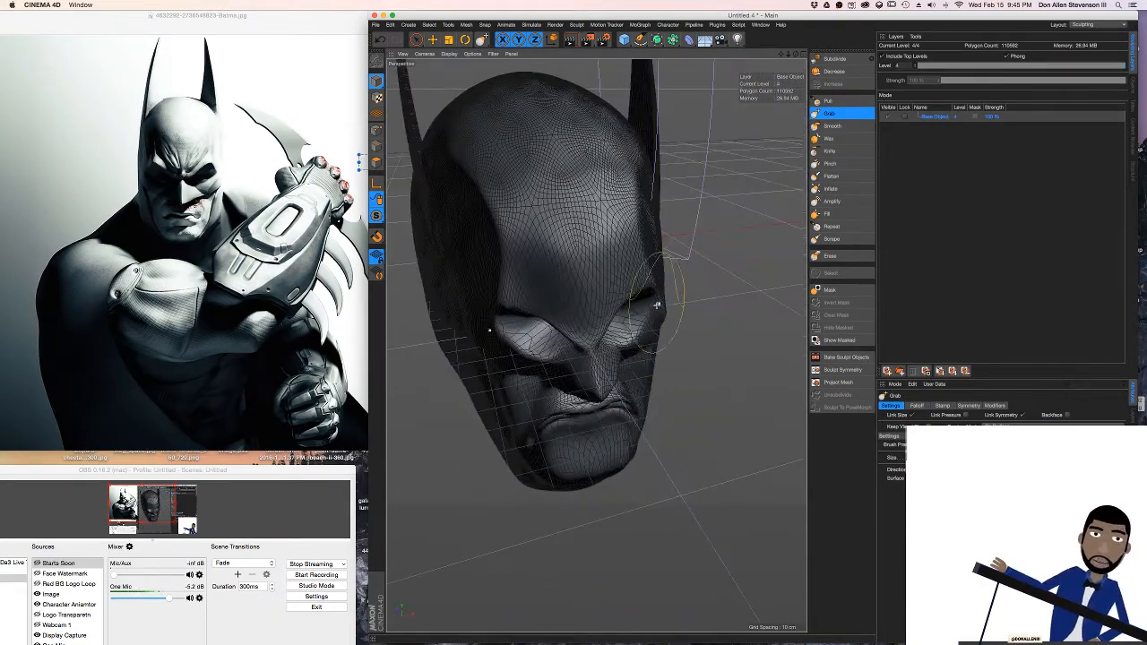
key(ctrl+r)
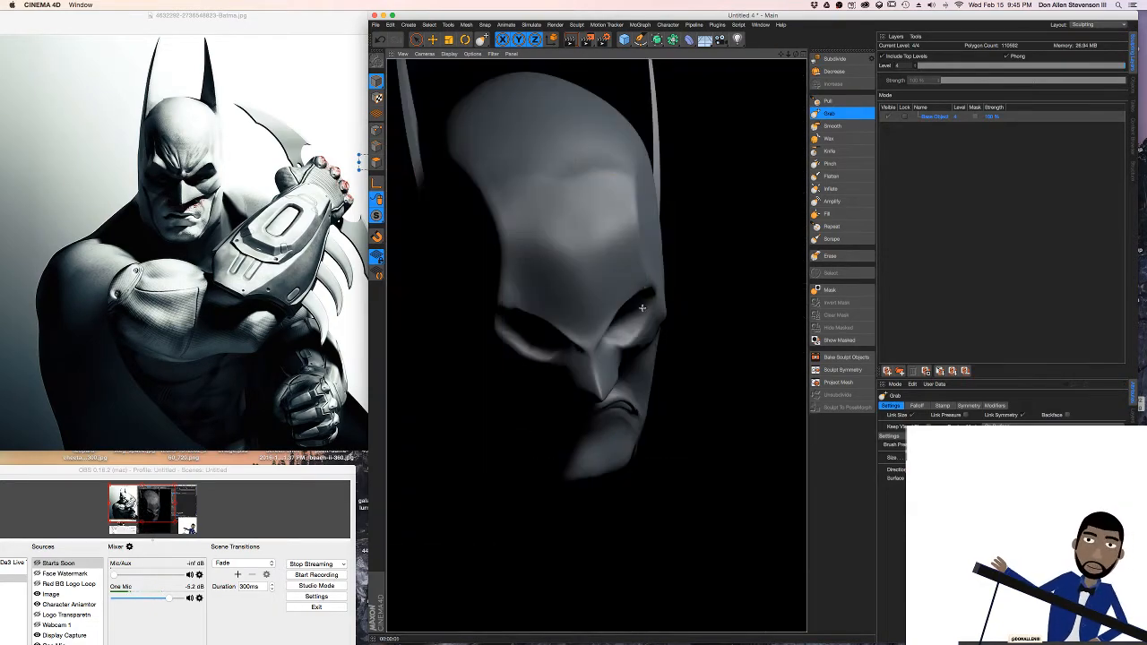
alt+drag(613, 313, 556, 279)
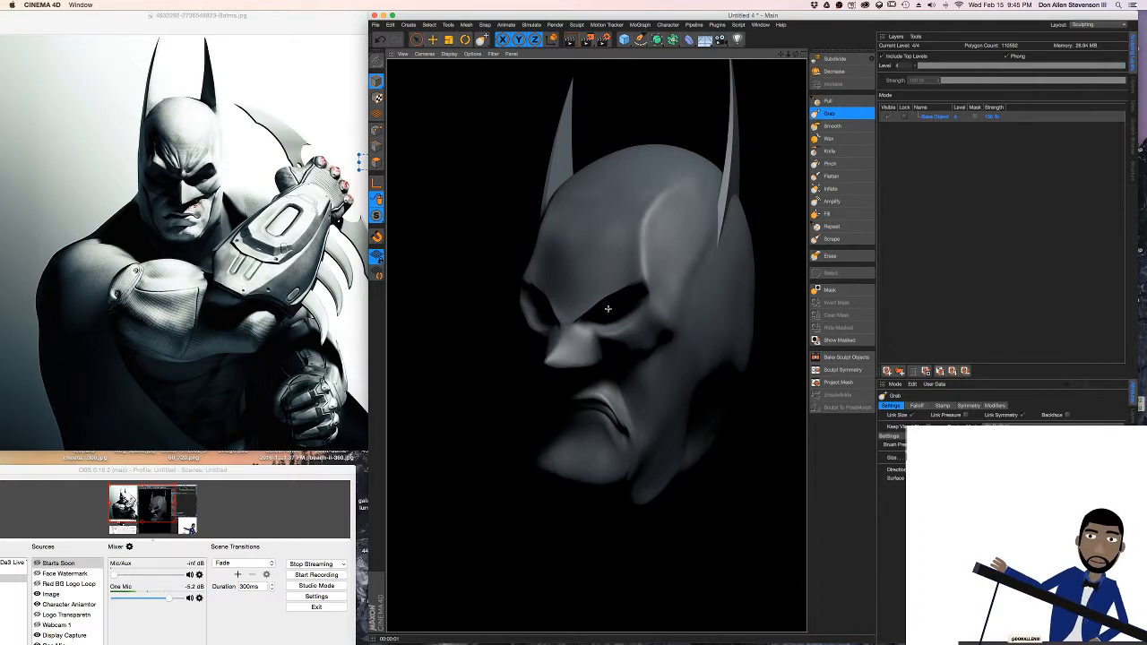
Adjust the cheeks and the areas beside the mouth and below the eyes with the Grab brush
mouse_move(607, 310)
alt+mouse_down()
mouse_move(671, 313)
mouse_move(595, 346)
mouse_move(638, 316)
alt+mouse_up()
scroll(638, 317, up, 4)
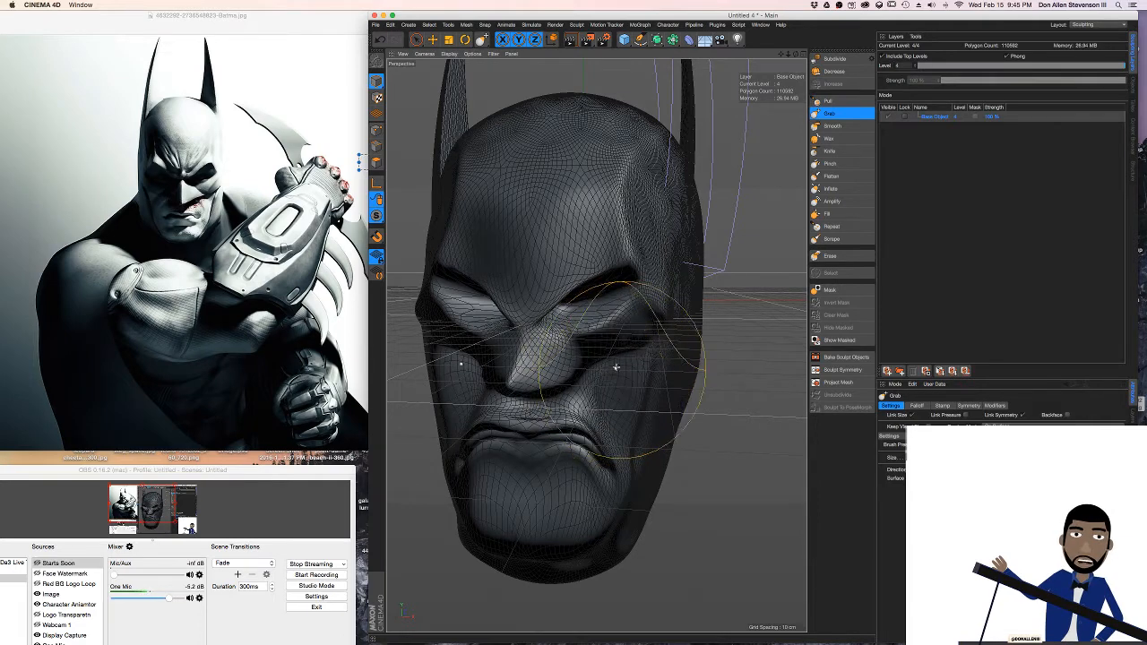
mouse_move(615, 367)
mouse_down()
mouse_move(714, 317)
mouse_move(605, 360)
mouse_move(631, 357)
mouse_up()
drag(635, 439, 659, 421)
mouse_move(618, 382)
alt+mouse_down()
mouse_move(673, 309)
mouse_move(669, 263)
mouse_move(638, 289)
alt+mouse_up()
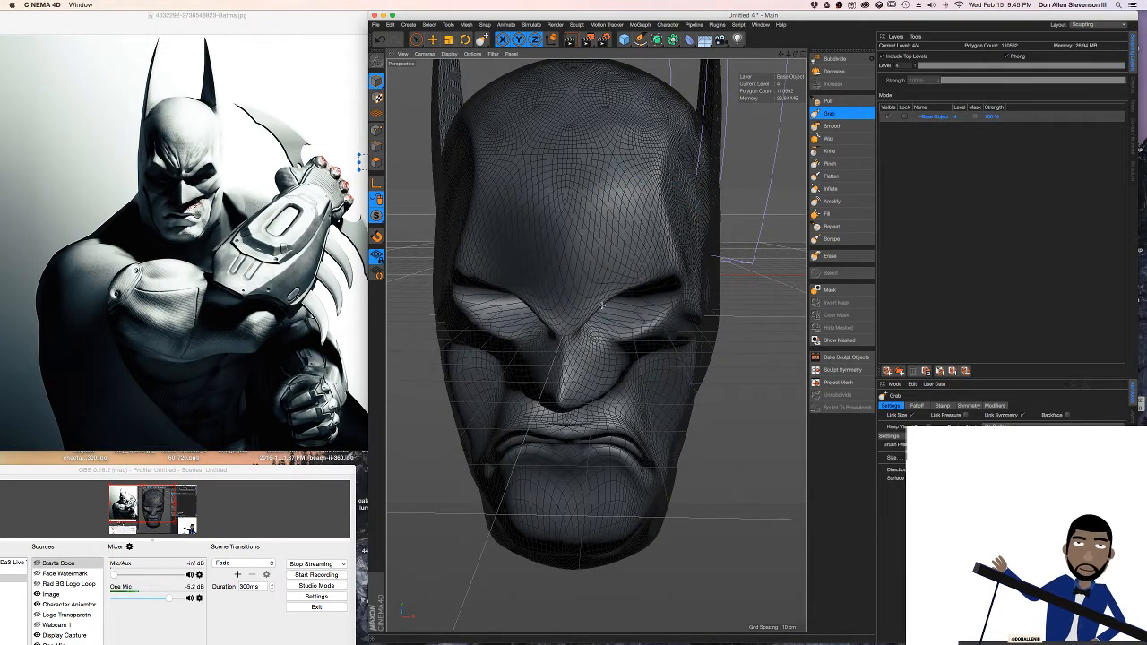
alt+drag(601, 306, 600, 262)
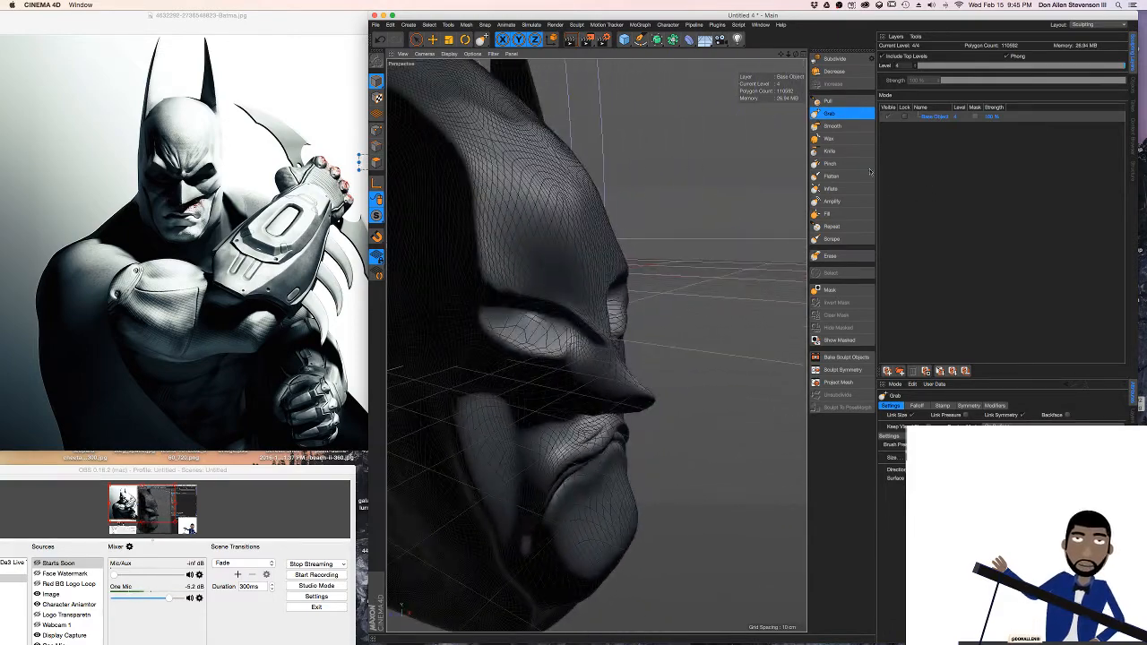
Build up the forehead just above the brows with the Pull sculpting brush
click(828, 102)
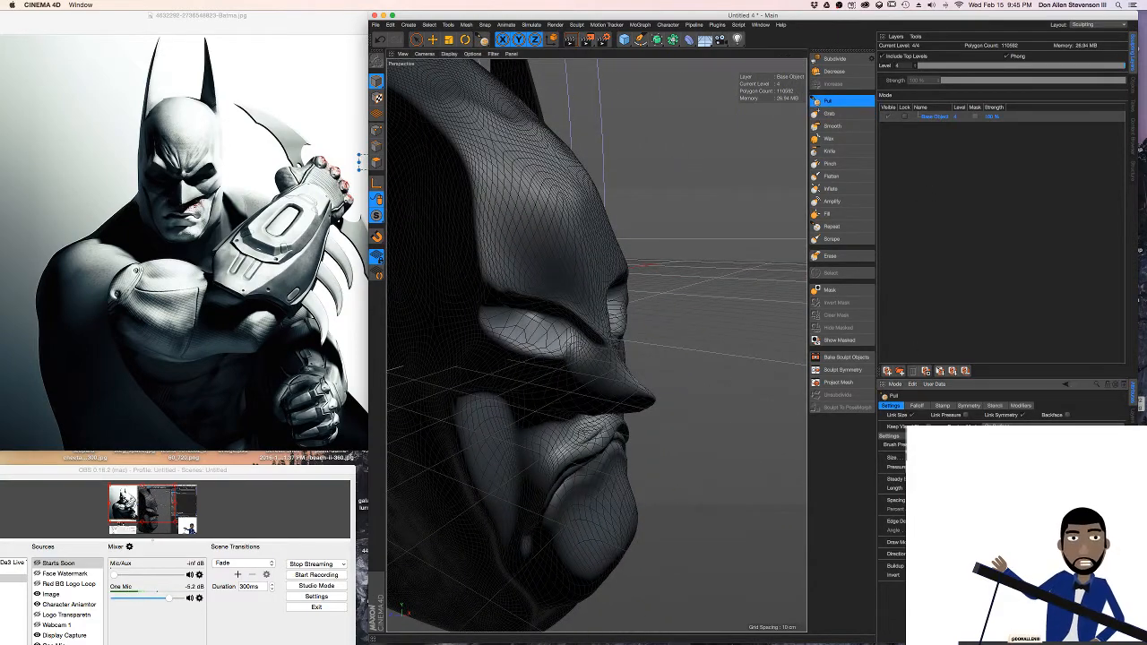
mouse_move(606, 302)
alt+mouse_down()
mouse_move(654, 242)
mouse_move(643, 228)
mouse_move(657, 229)
mouse_move(663, 183)
mouse_move(610, 228)
mouse_move(664, 236)
mouse_move(604, 215)
alt+mouse_up()
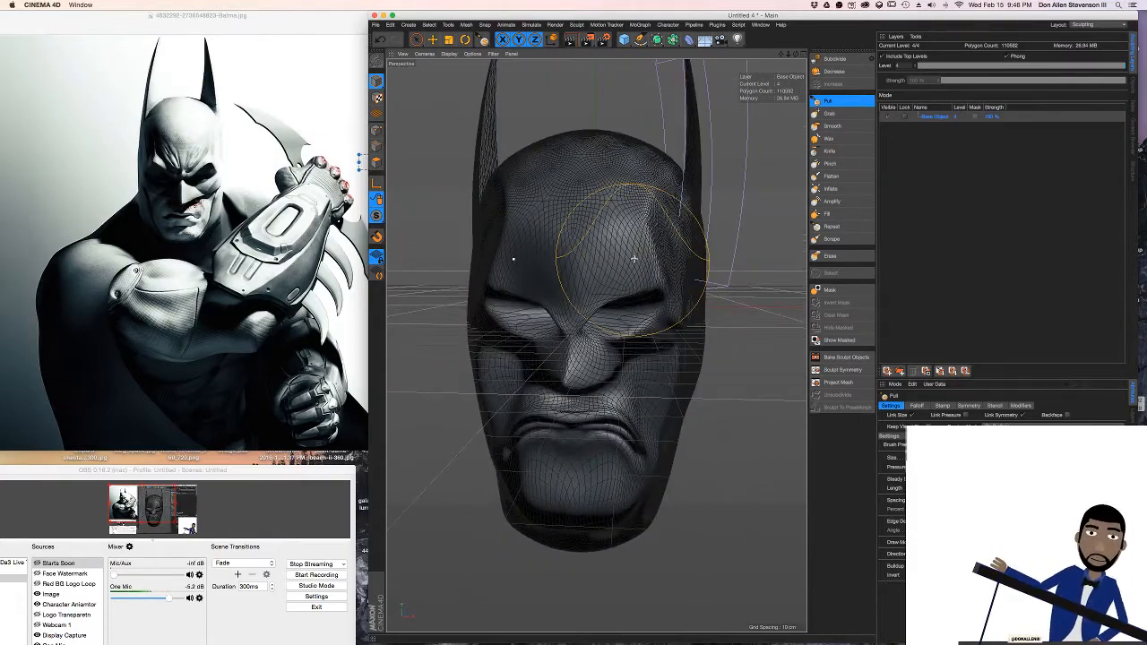
alt+drag(608, 256, 664, 243)
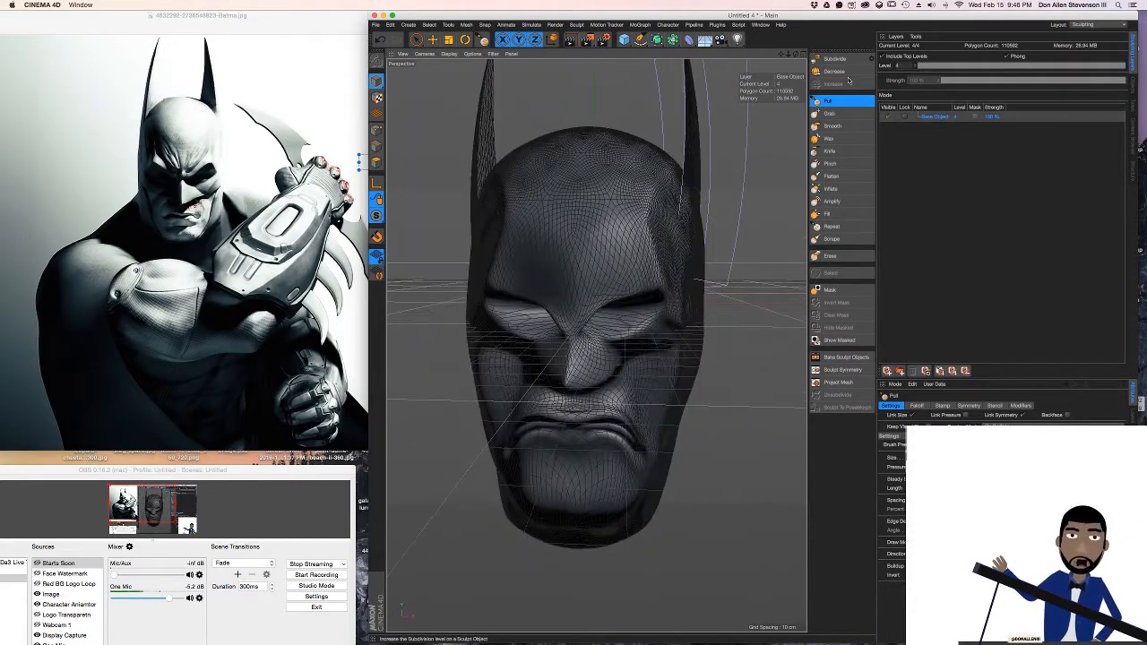
Rework the jaw, mouth corners and cheeks with a large Grab brush, undoing the unwanted pulls on the face
click(830, 113)
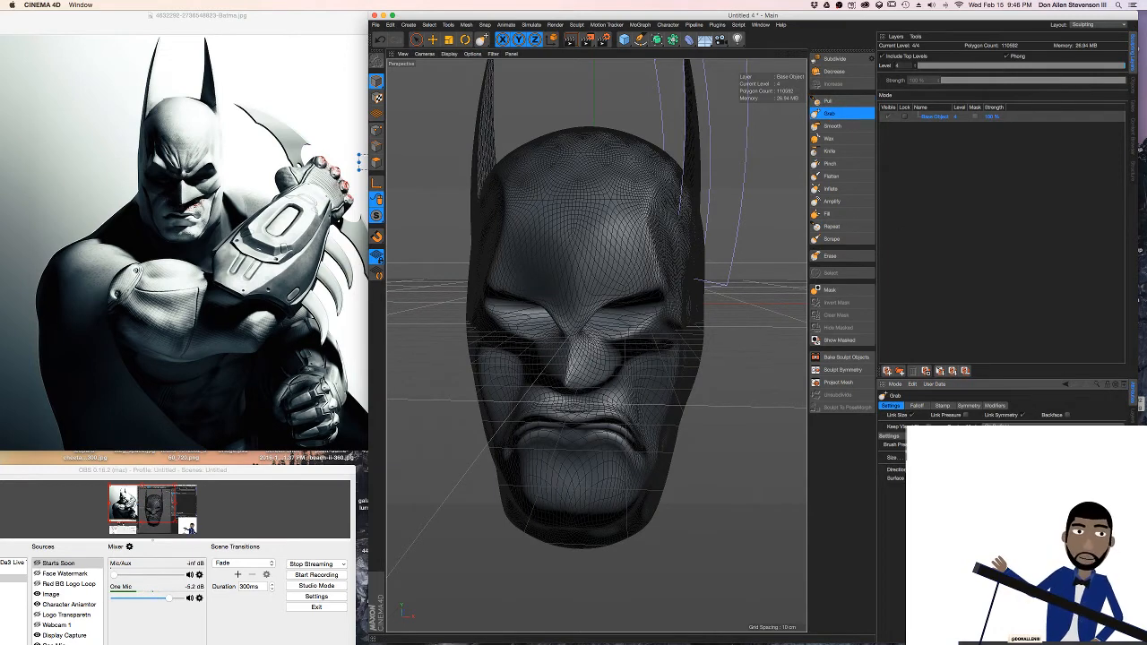
drag(608, 488, 609, 473)
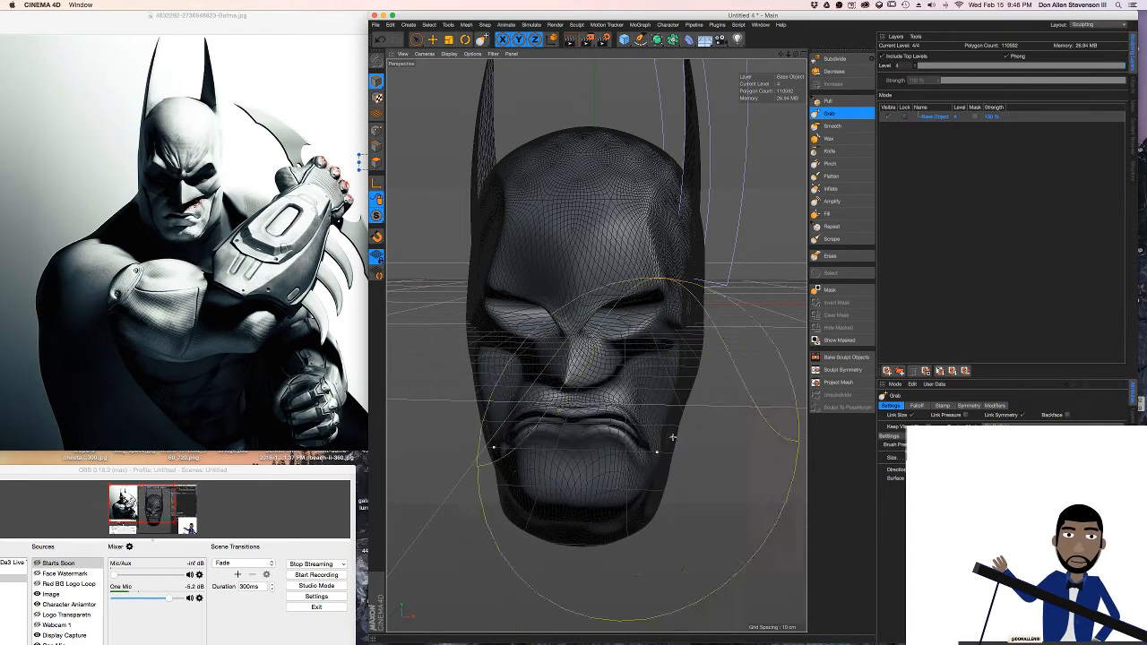
drag(657, 425, 656, 419)
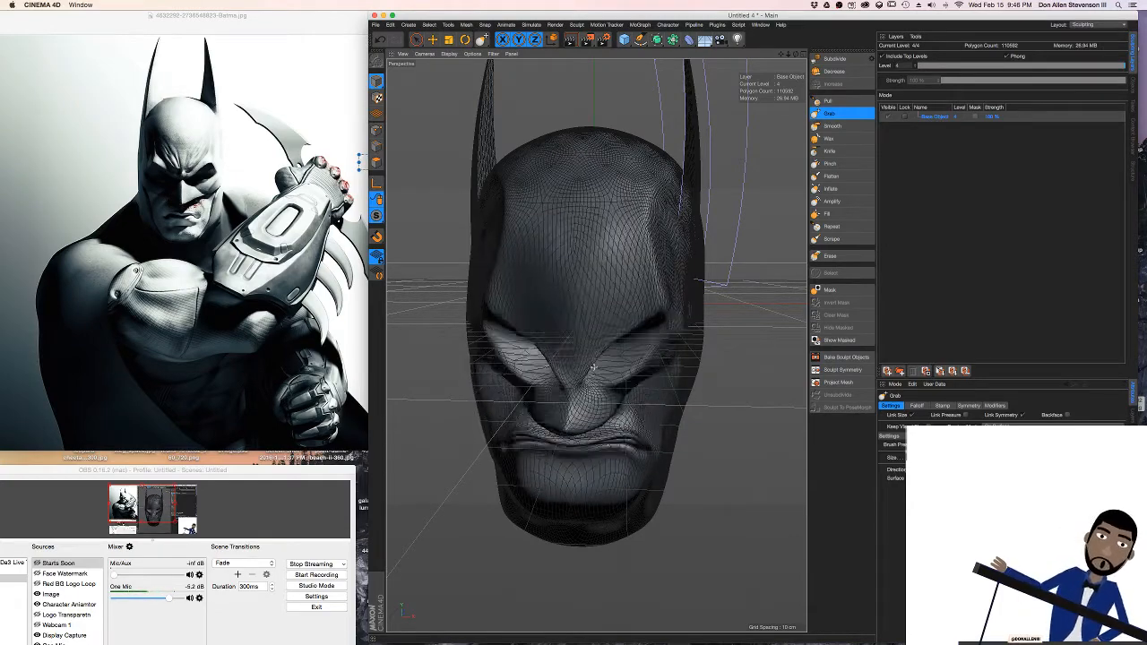
key(super+z)
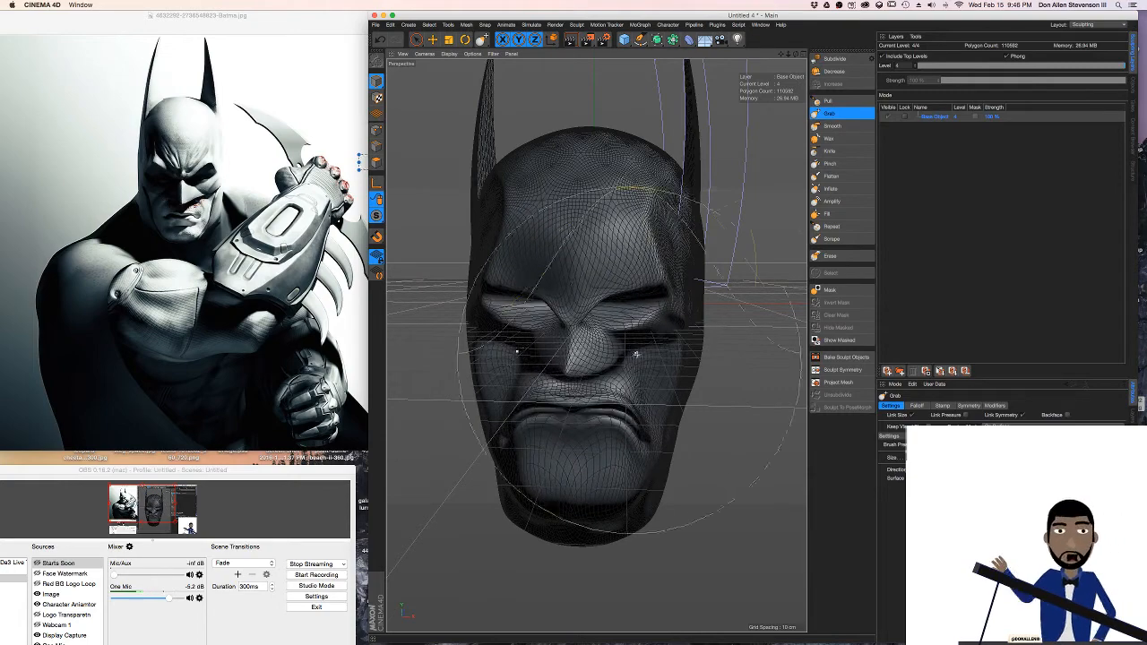
mouse_move(648, 358)
mouse_down()
mouse_move(669, 364)
mouse_move(651, 358)
mouse_up()
mouse_move(644, 310)
alt+mouse_down()
mouse_move(660, 320)
mouse_move(597, 327)
mouse_move(589, 340)
mouse_move(596, 298)
mouse_move(583, 289)
mouse_move(678, 296)
mouse_move(598, 458)
mouse_move(641, 410)
alt+mouse_up()
key(super+z)
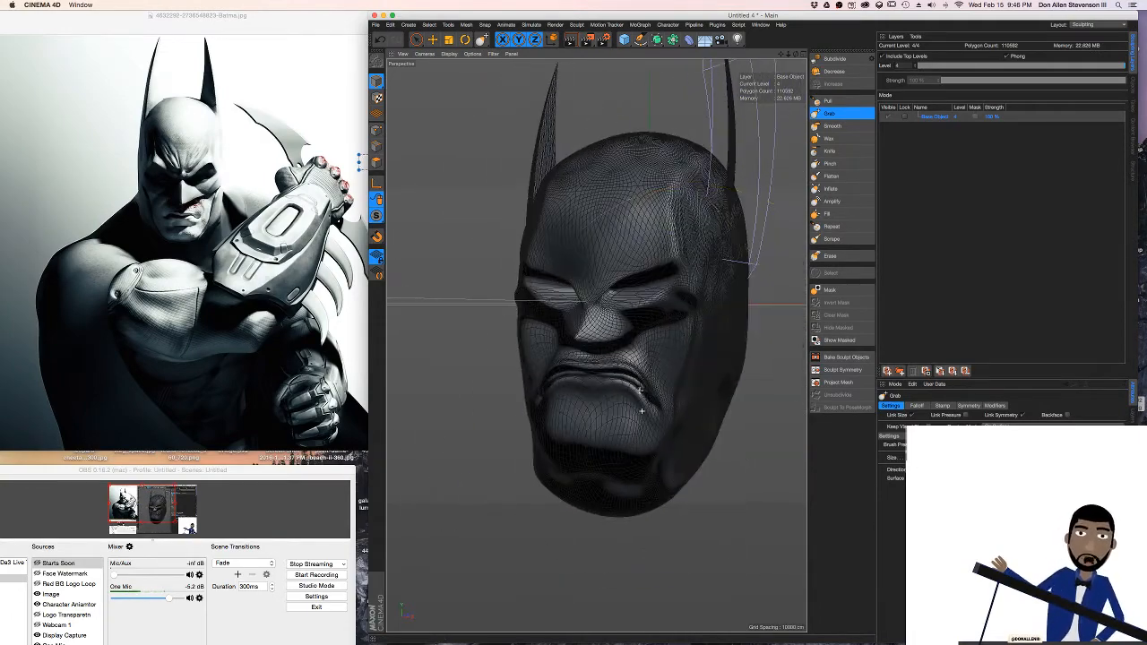
Pull the inner brows and nose bridge down into an angry V shape with the Grab brush
mouse_move(648, 321)
alt+mouse_down()
mouse_move(624, 310)
mouse_move(683, 373)
mouse_move(646, 371)
mouse_move(667, 358)
mouse_move(681, 379)
mouse_move(606, 433)
mouse_move(609, 376)
mouse_move(615, 493)
mouse_move(617, 421)
mouse_move(589, 388)
mouse_move(594, 343)
alt+mouse_up()
scroll(633, 368, up, 4)
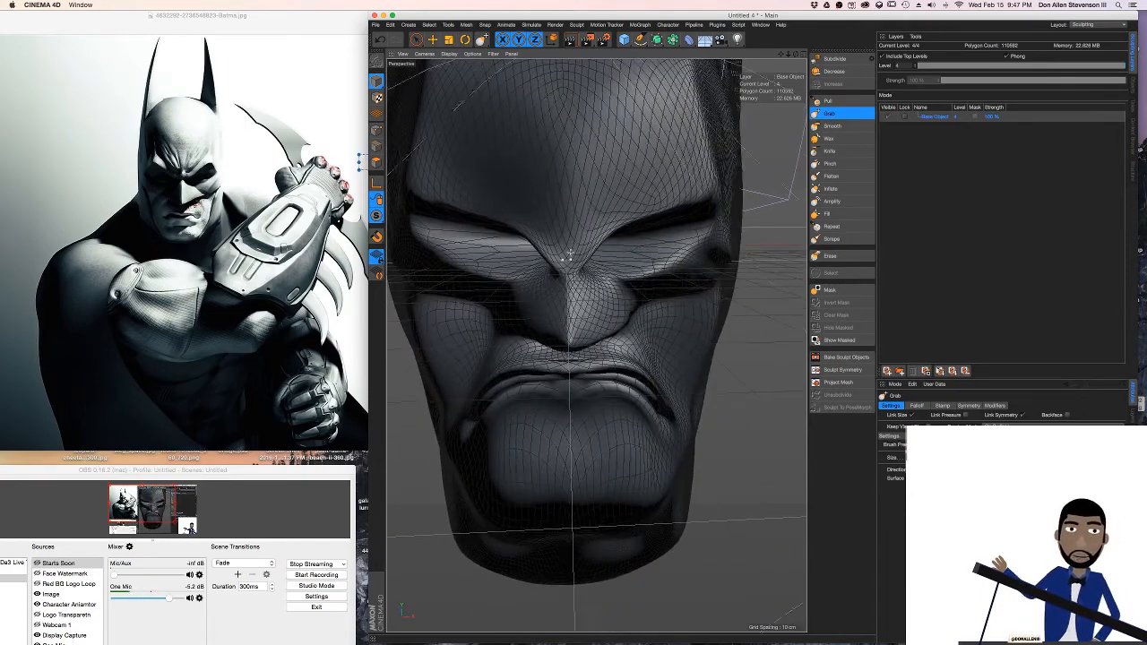
mouse_move(568, 256)
mouse_down()
mouse_move(571, 211)
mouse_move(532, 214)
mouse_up()
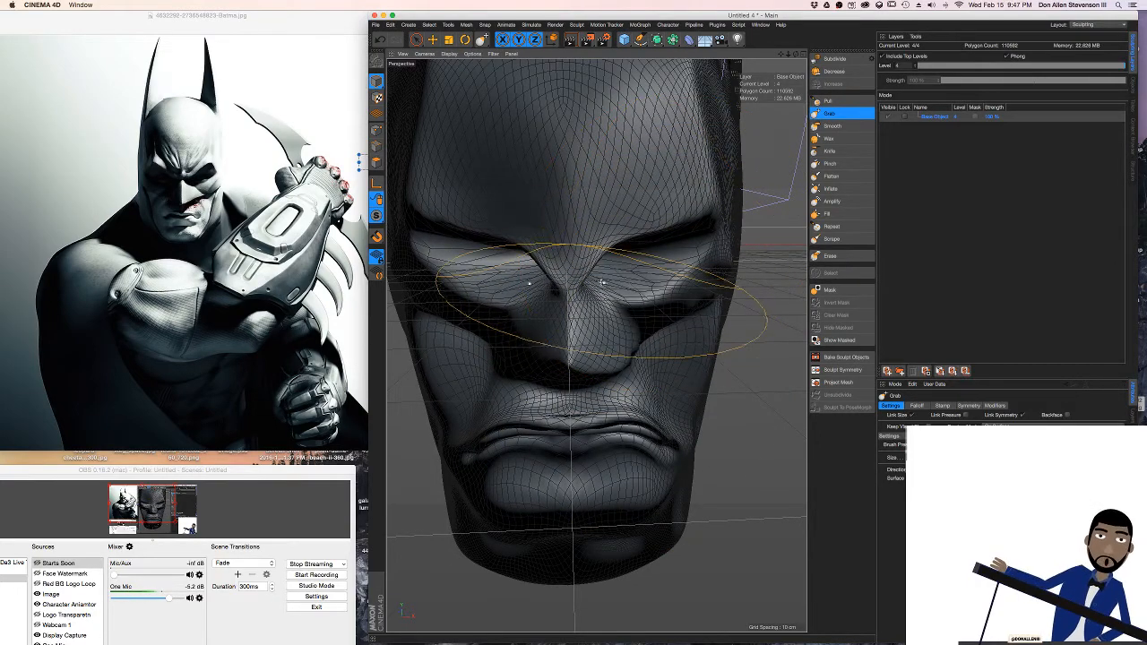
mouse_move(603, 282)
alt+mouse_down()
mouse_move(578, 280)
mouse_move(624, 268)
mouse_move(603, 270)
alt+mouse_up()
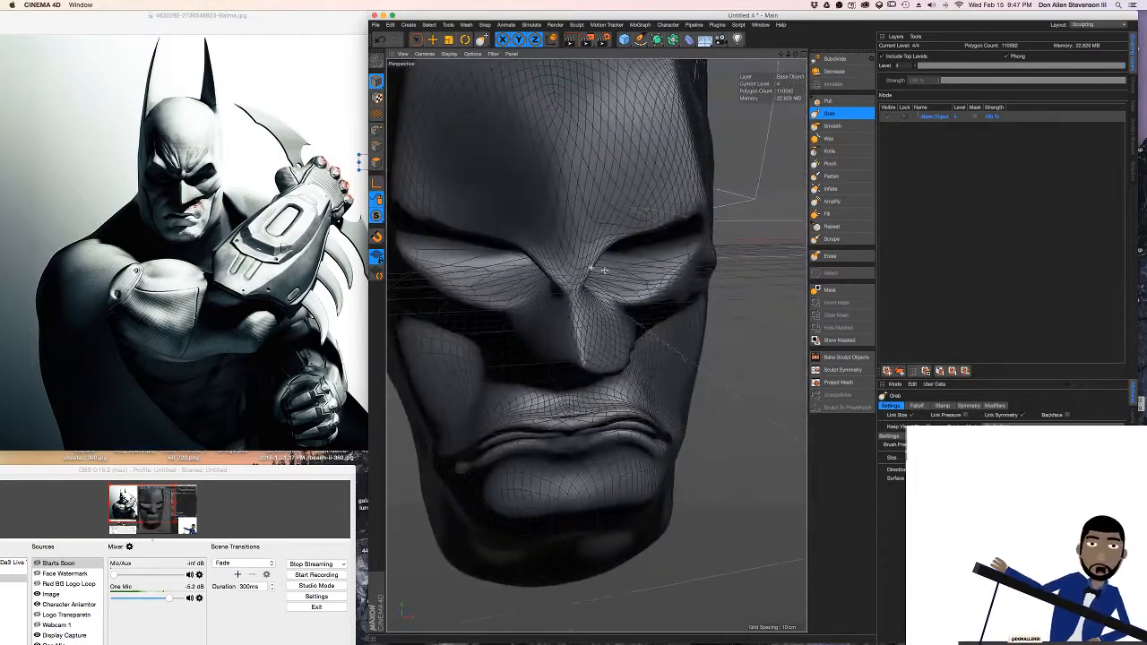
Check the livestream chat in Chrome and return to the sculpt in Cinema 4D
key(ctrl+Right)
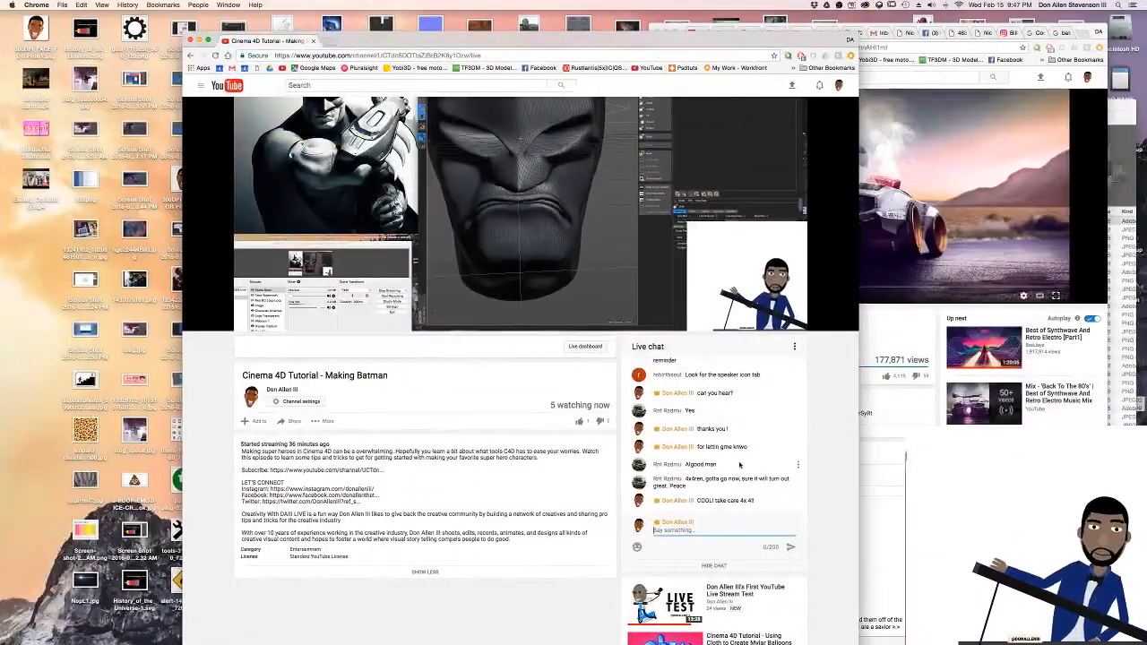
key(ctrl+Left)
Reshape the inner brows and nose bridge with the Grab brush, and subdivide the sculpt to level 5
alt+drag(585, 262, 557, 257)
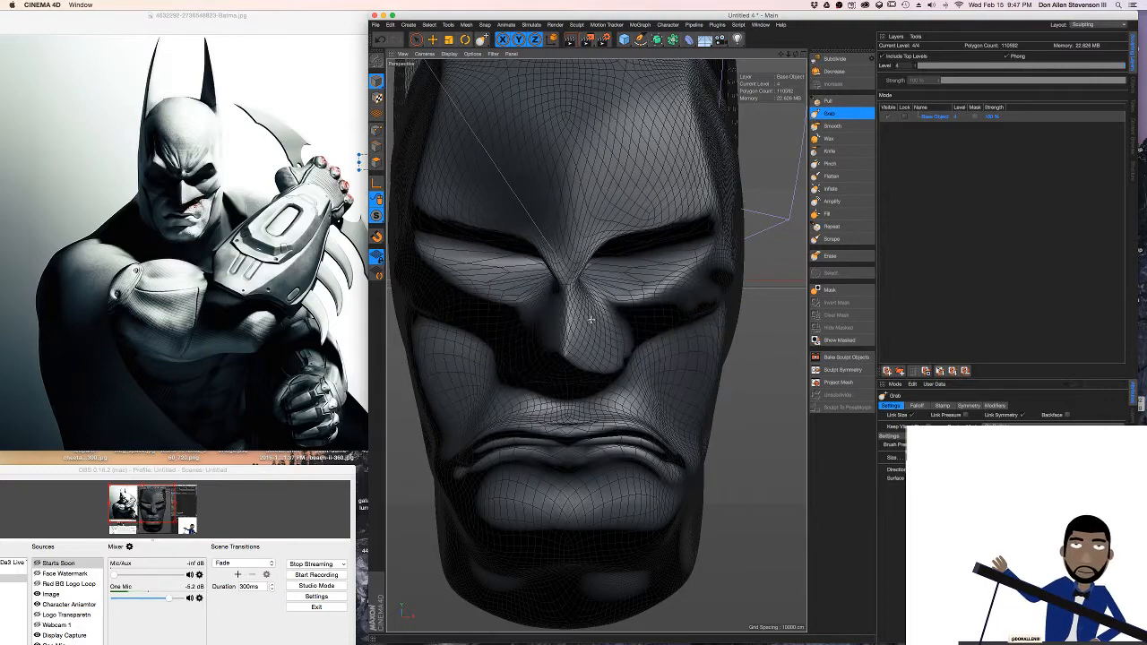
mouse_move(536, 288)
mouse_down()
mouse_move(545, 315)
mouse_move(634, 291)
mouse_up()
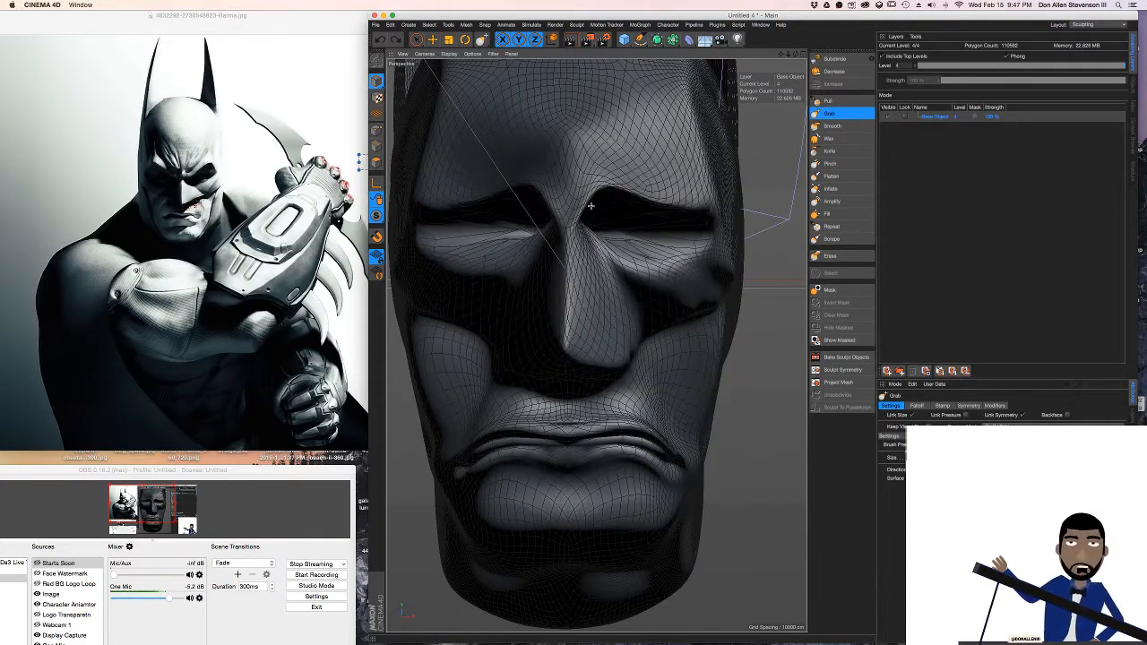
mouse_move(587, 187)
mouse_down()
mouse_move(595, 134)
mouse_move(606, 230)
mouse_move(615, 219)
mouse_move(602, 234)
mouse_move(566, 238)
mouse_up()
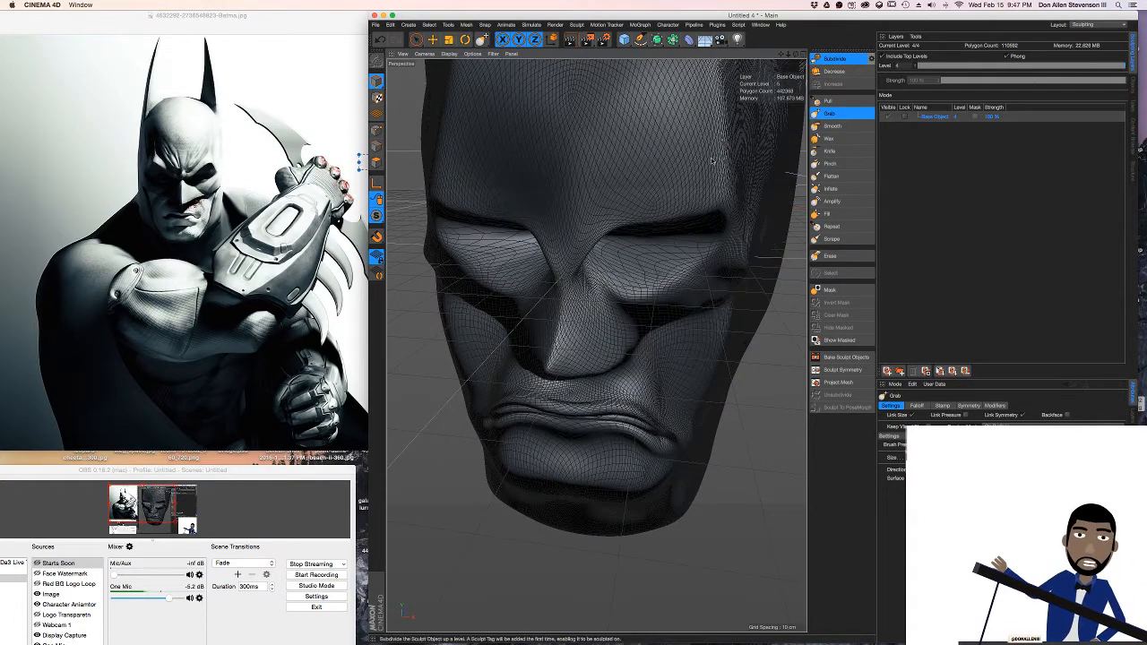
alt+drag(571, 216, 583, 184)
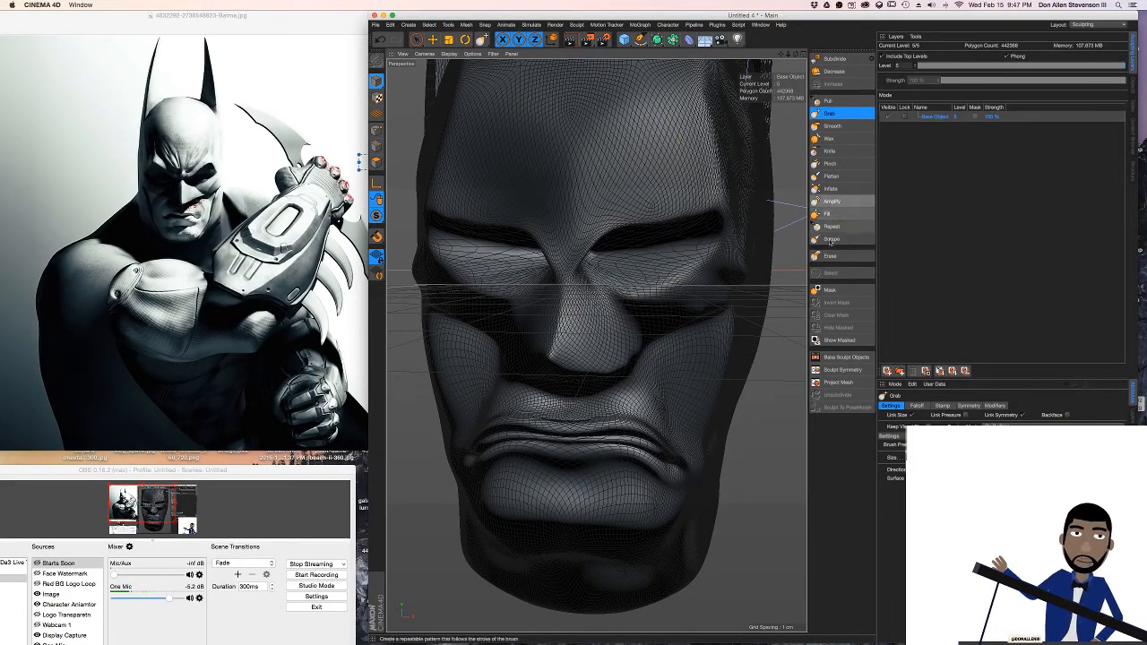
Try carving slanted furrows into the forehead above the inner brows with the Knife brush
click(838, 150)
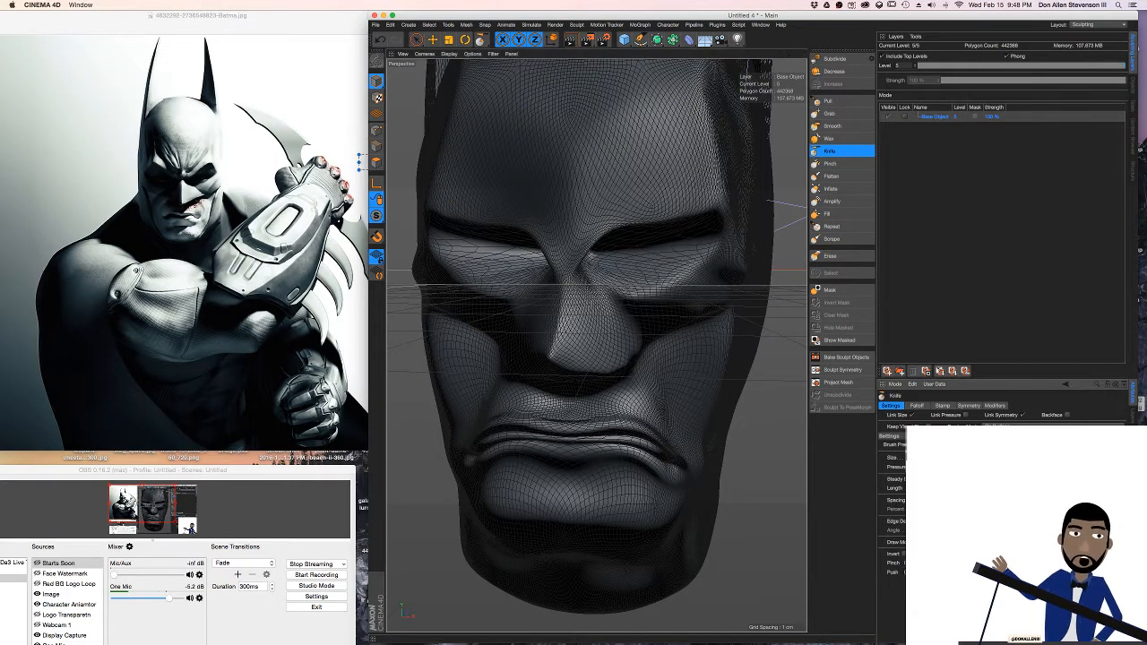
drag(584, 203, 637, 138)
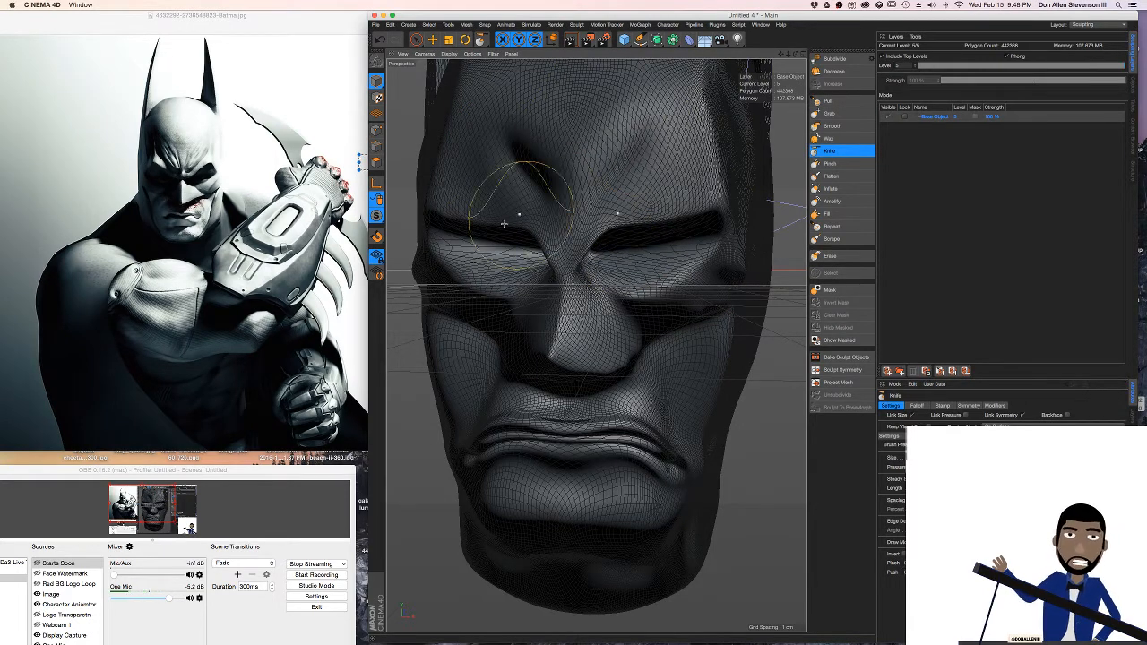
drag(487, 184, 520, 212)
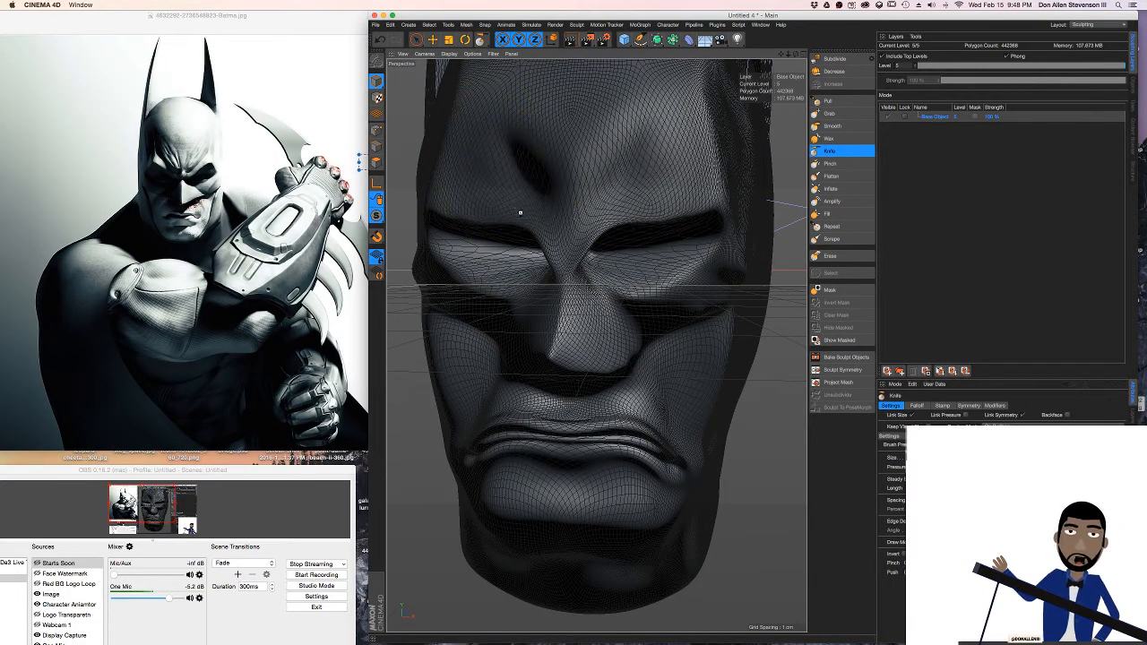
drag(517, 123, 591, 238)
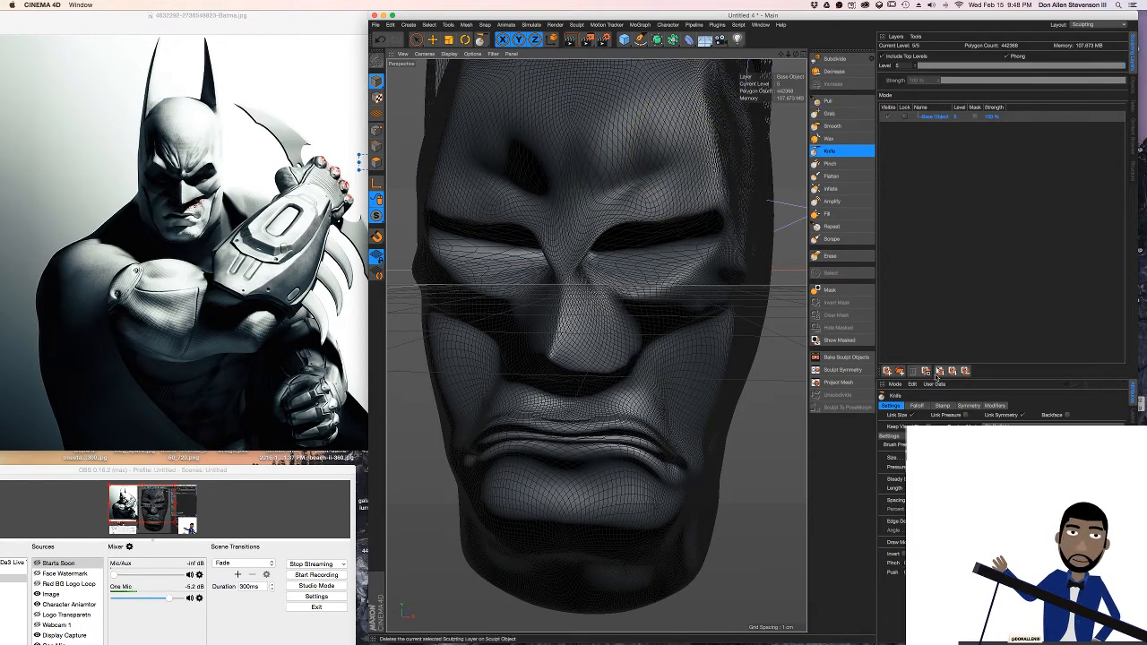
Try sharpening the forehead furrows with the Pinch brush, and undo the furrow strokes
click(830, 164)
drag(599, 199, 670, 148)
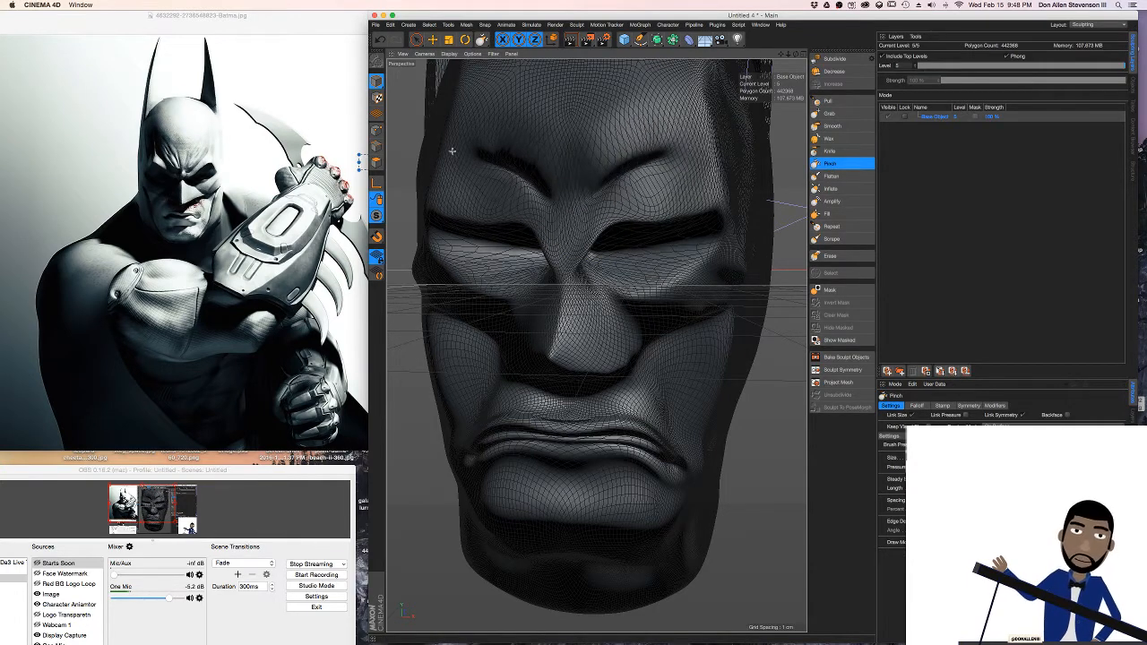
mouse_move(453, 149)
mouse_down()
mouse_move(513, 152)
mouse_move(546, 191)
mouse_up()
key(super+z)
key(super+z)
key(super+z)
key(super+z)
key(super+z)
key(super+z)
key(super+z)
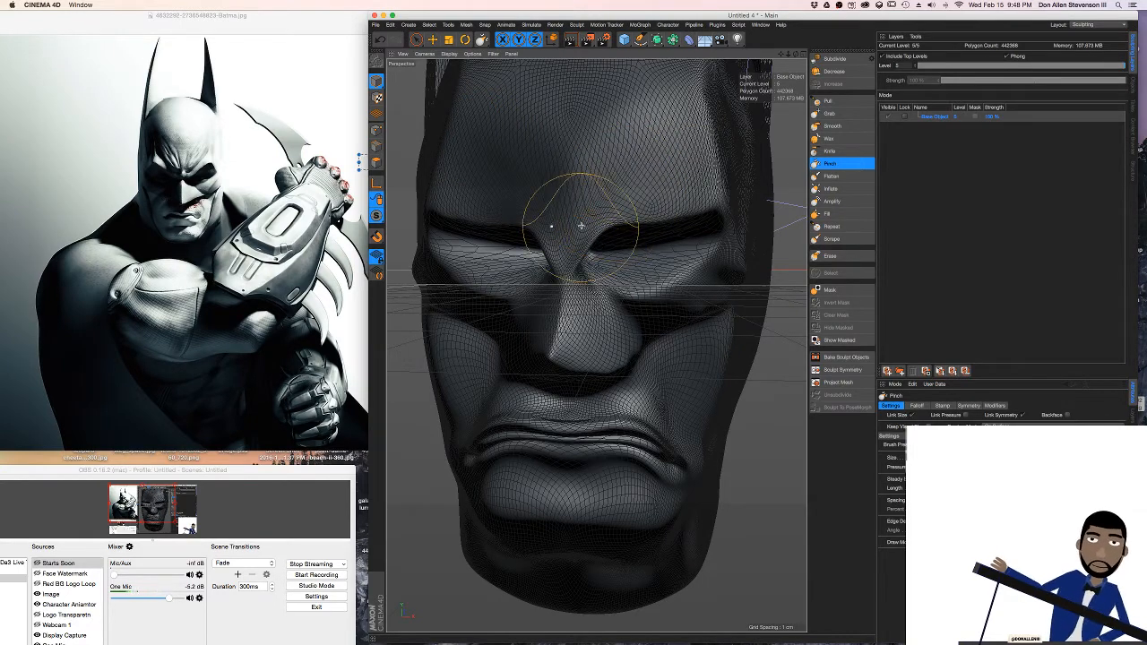
Reshape the cowl ridge and hollows beneath the eyes with the Grab brush from a three-quarter angle
alt+drag(582, 226, 578, 226)
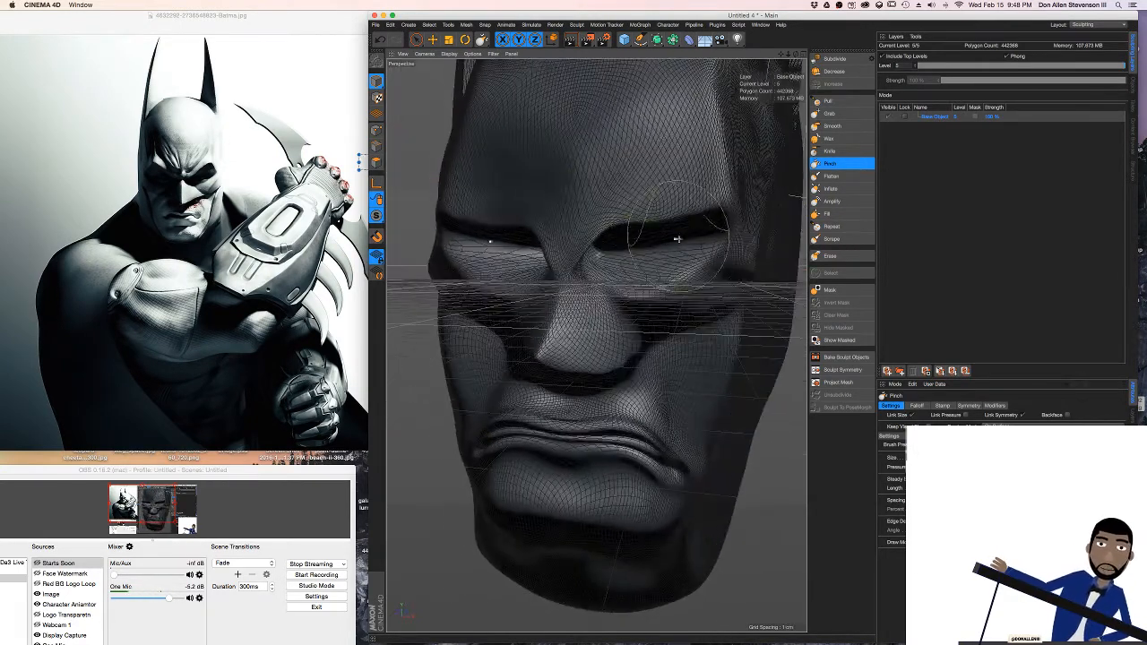
alt+drag(676, 240, 694, 313)
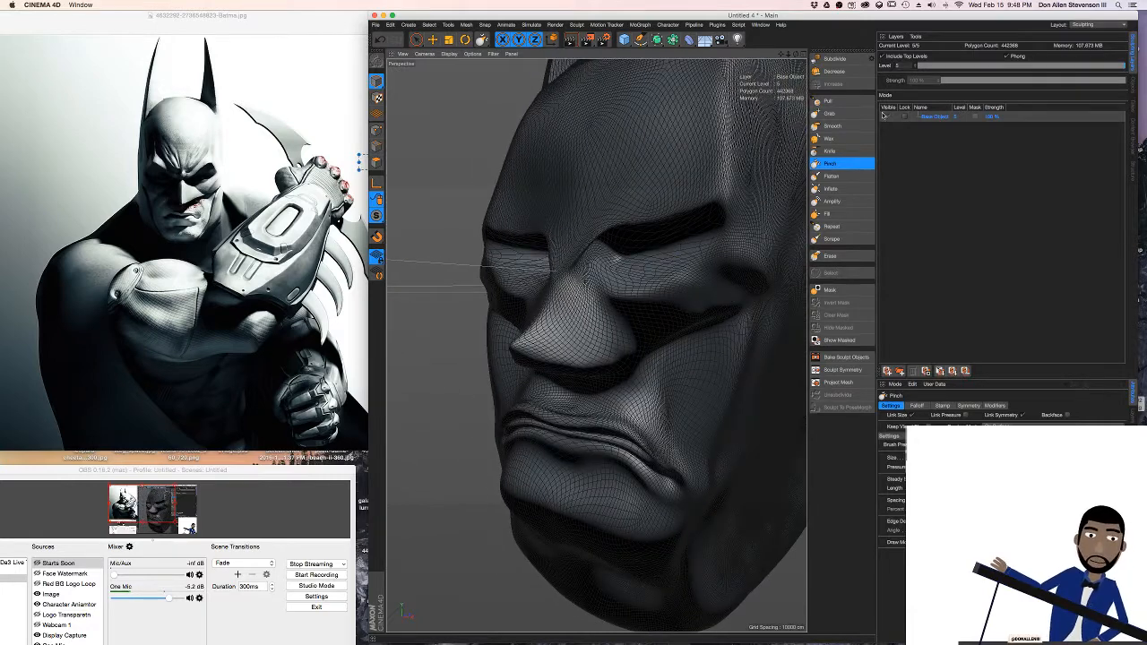
click(829, 113)
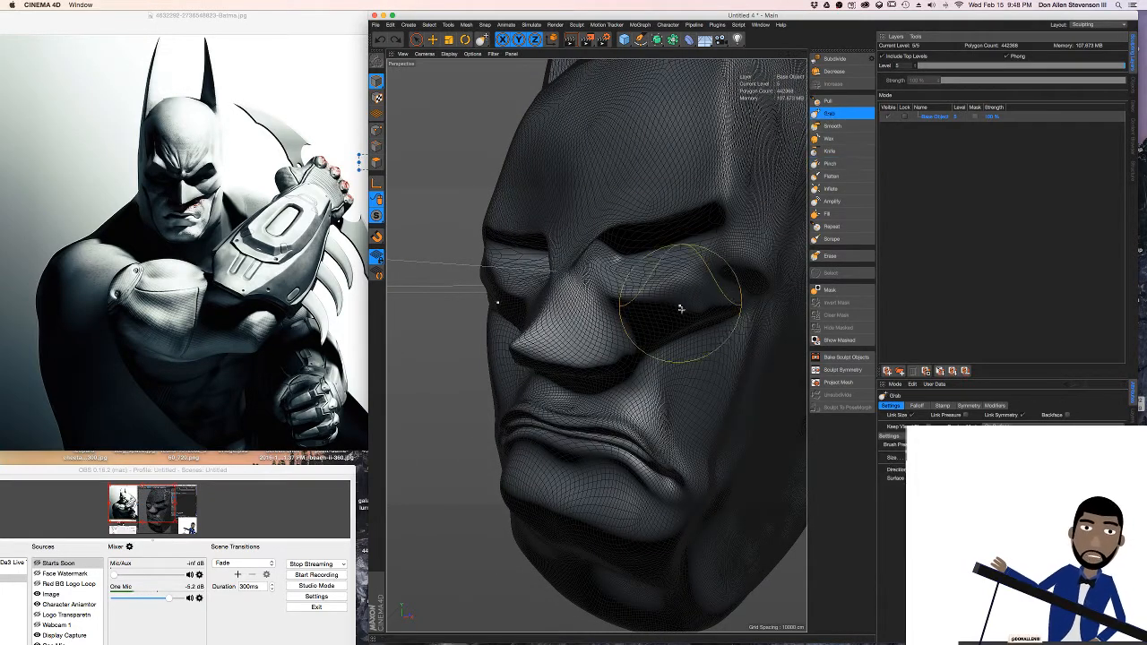
mouse_move(681, 309)
mouse_down()
mouse_move(676, 337)
mouse_move(650, 348)
mouse_up()
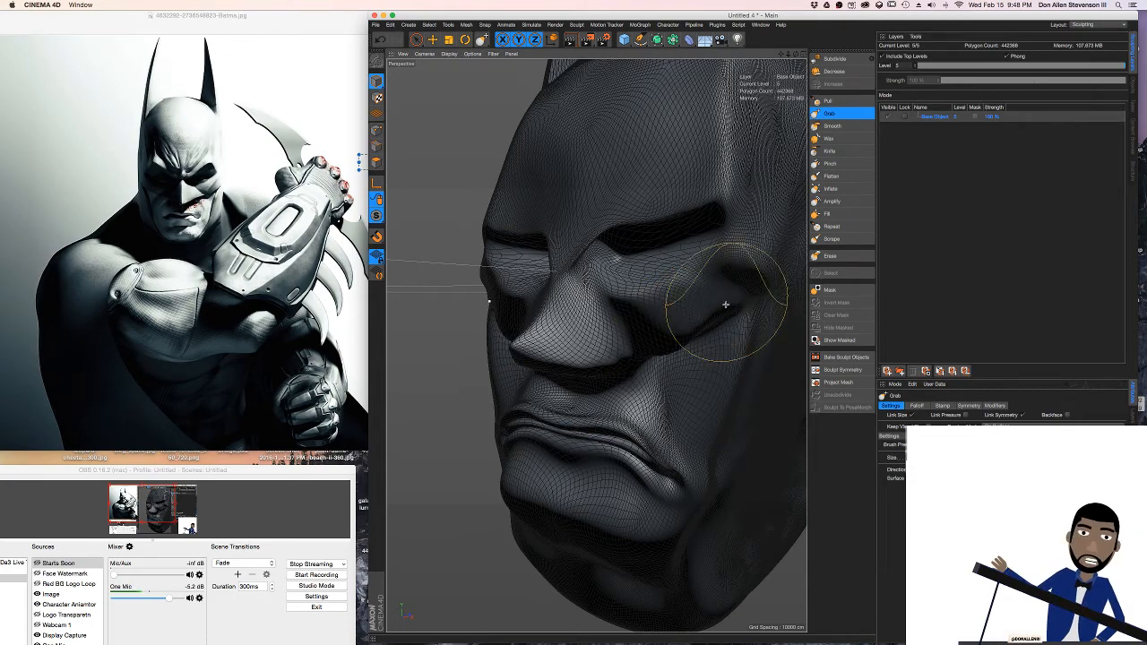
mouse_move(726, 304)
mouse_down()
mouse_move(727, 320)
mouse_move(739, 306)
mouse_move(717, 299)
mouse_move(727, 286)
mouse_up()
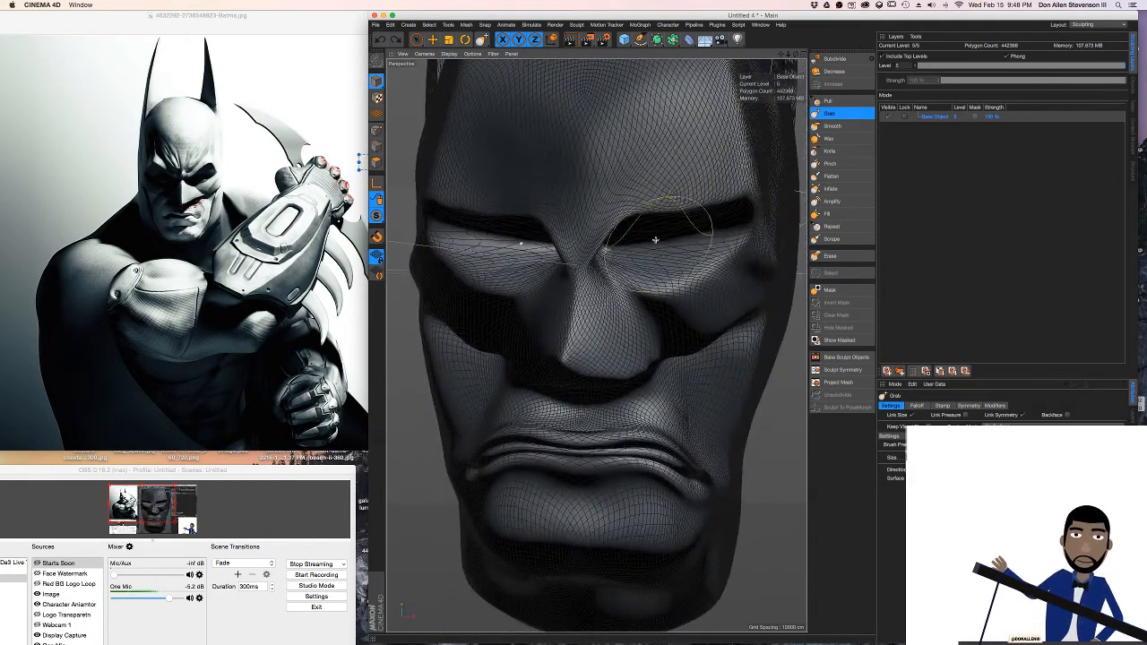
Nudge the brow ridges above the eyes with the Grab brush
scroll(658, 238, down, 8)
scroll(638, 229, up, 8)
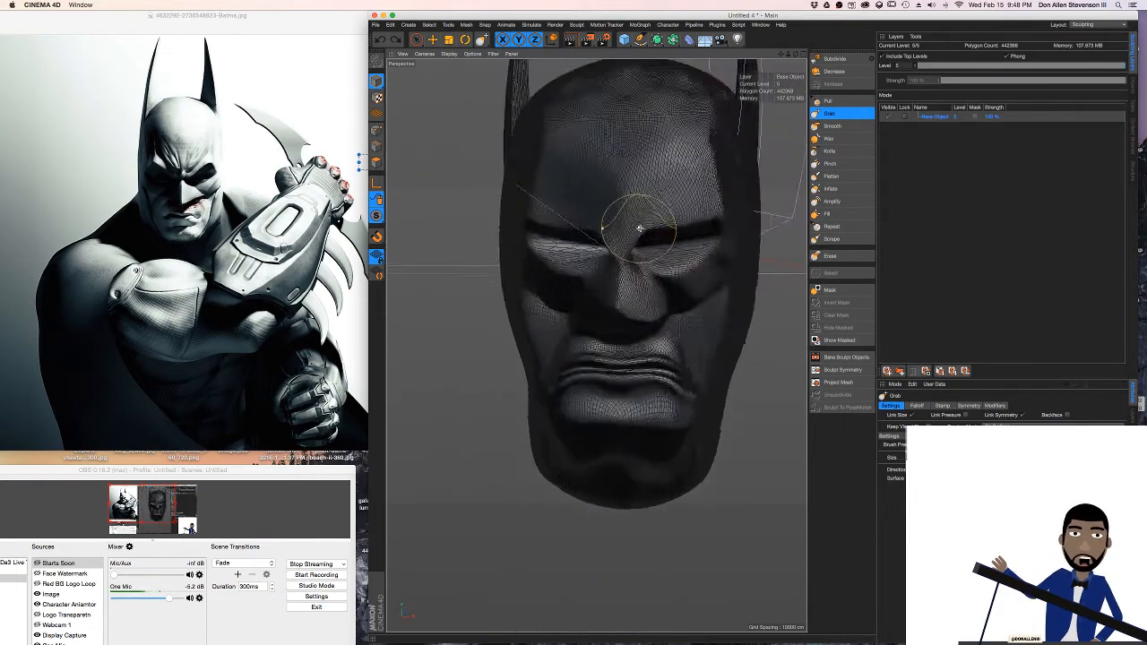
alt+right_drag(685, 220, 658, 206)
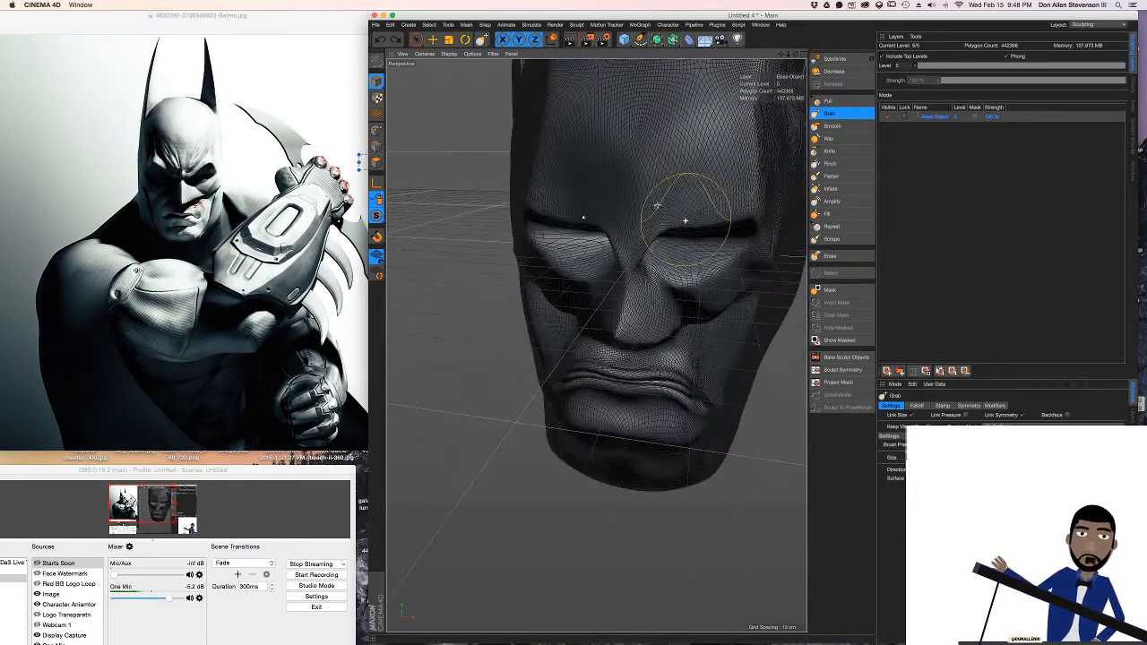
alt+drag(658, 206, 703, 192)
Lower the sculpt's current subdivision level to 3
click(843, 73)
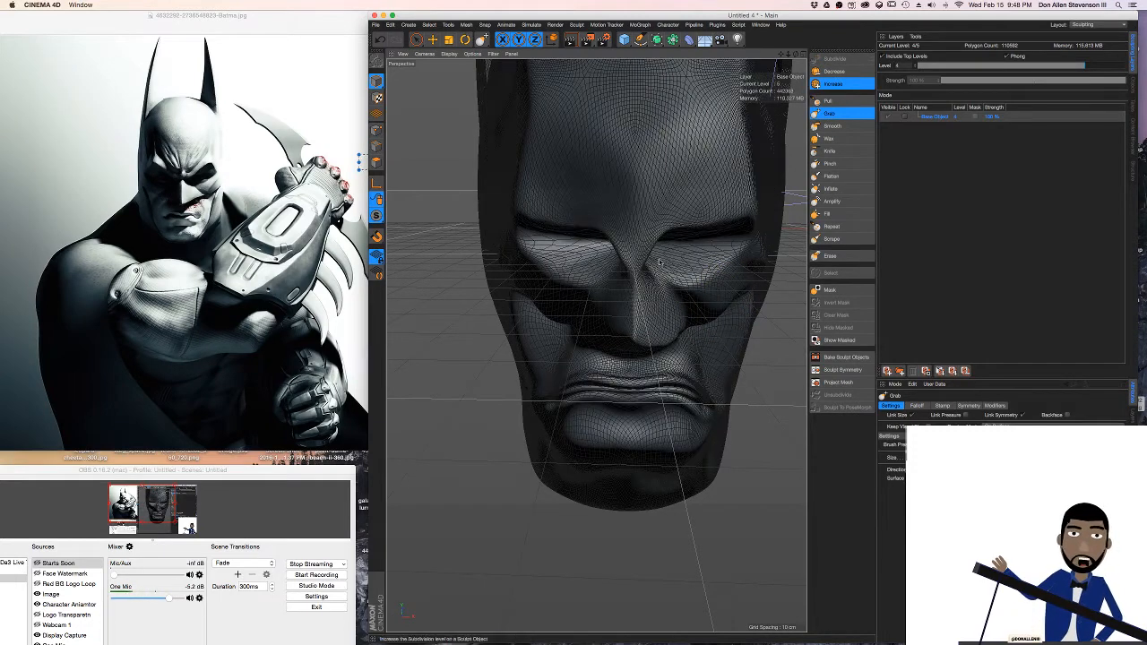
click(840, 74)
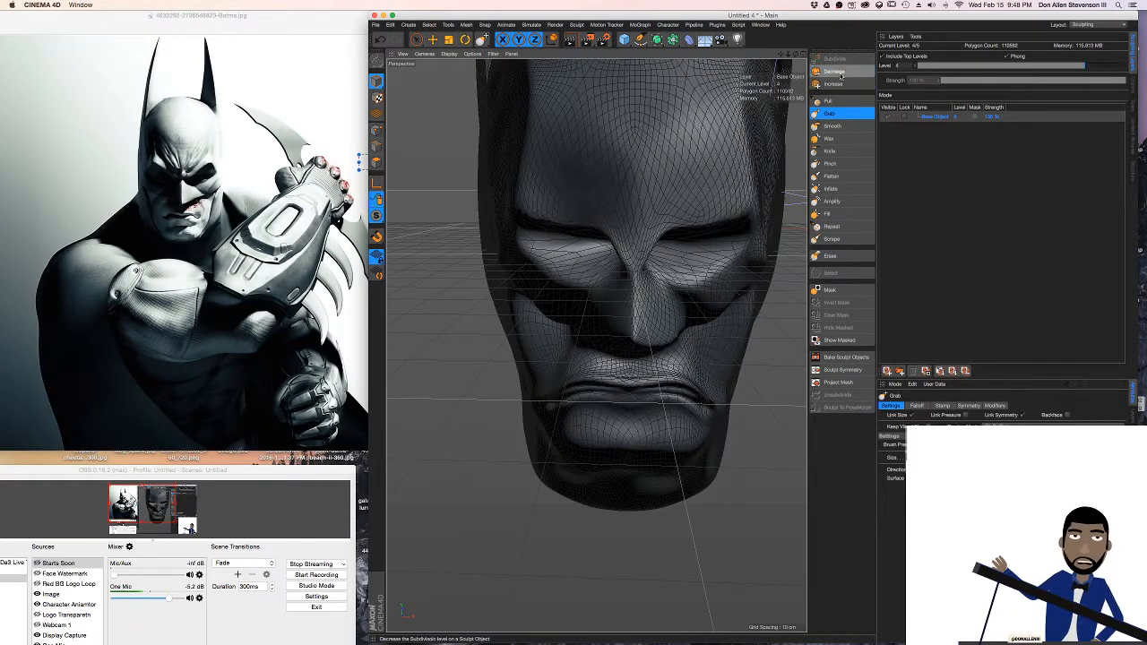
click(843, 73)
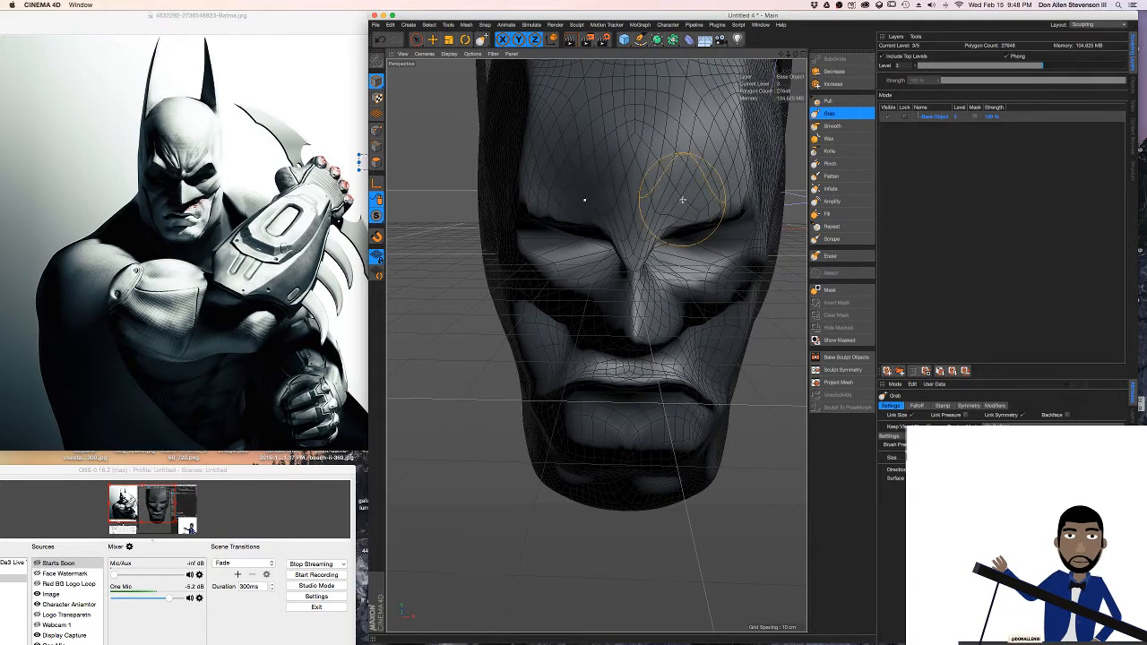
Reshape the creases under the cheekbones and around the mouth corners with the Grab brush from a three-quarter angle
alt+drag(585, 200, 661, 192)
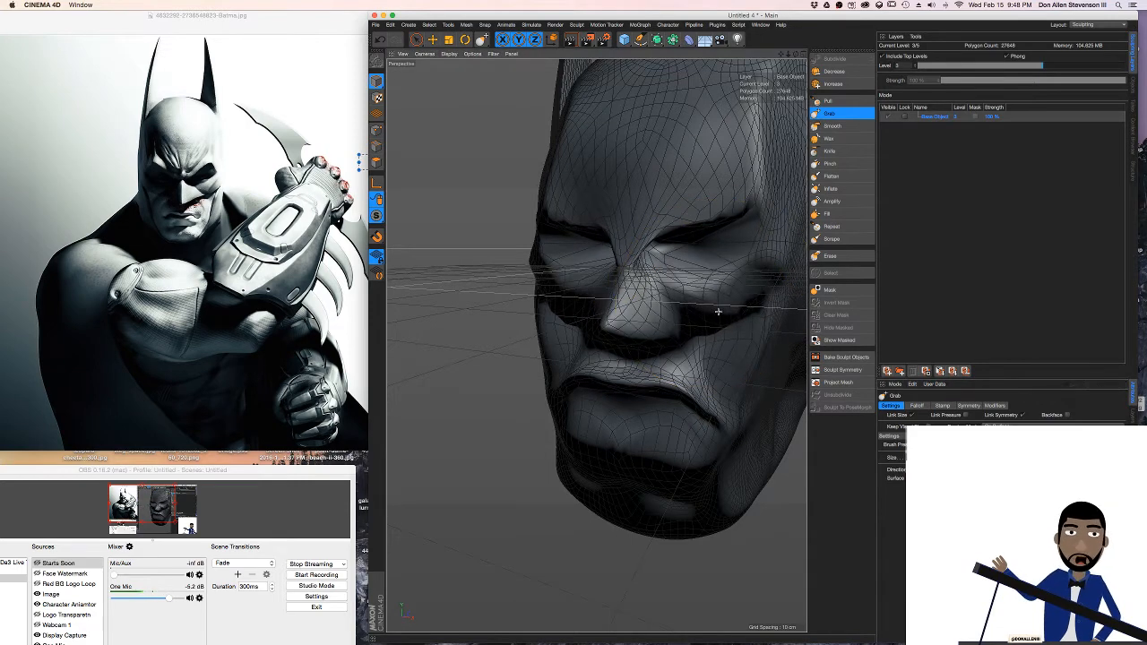
drag(706, 315, 698, 331)
drag(752, 279, 758, 288)
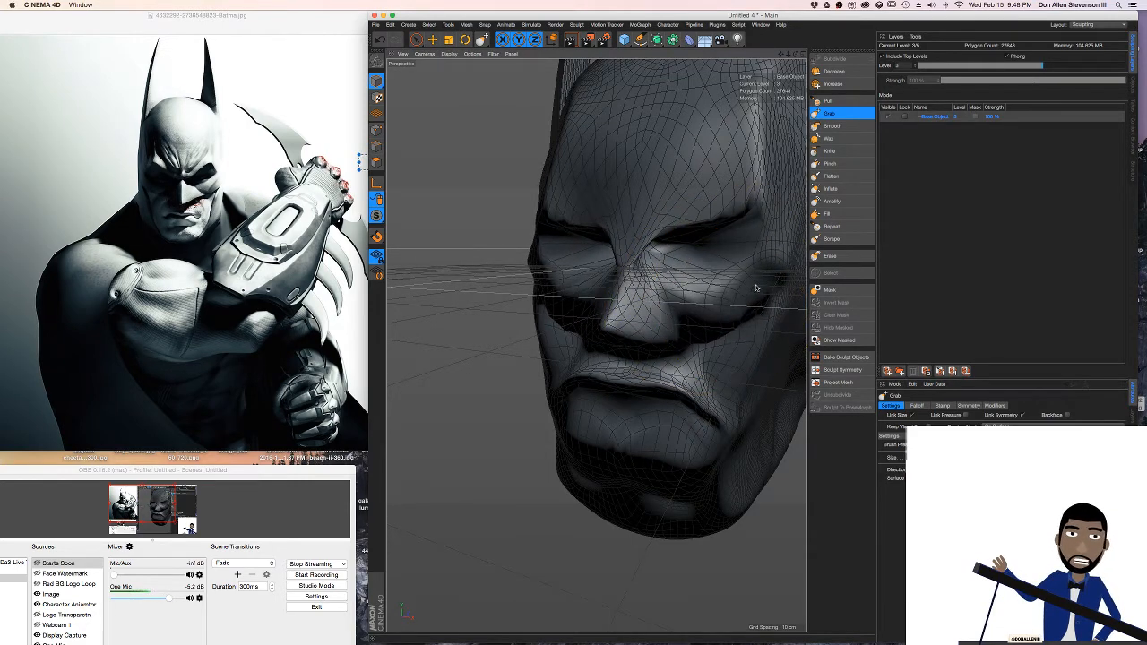
drag(696, 345, 695, 331)
drag(731, 383, 724, 363)
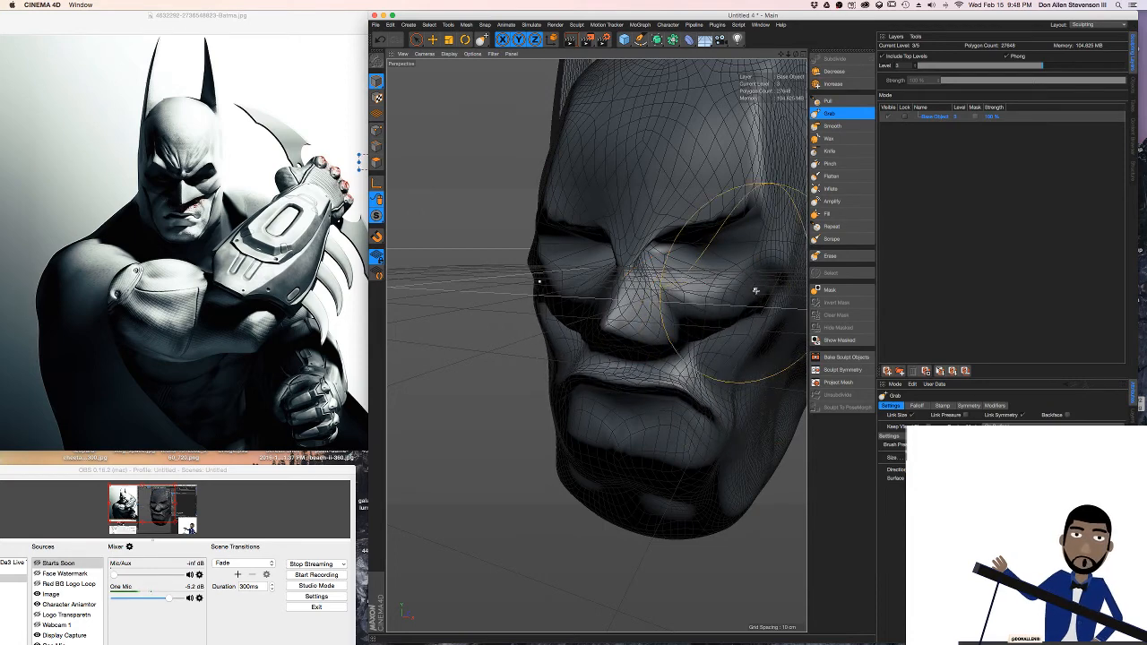
Pull the outer cheek, the side of the nose and the inner eye hollow inward with the Grab brush
drag(755, 290, 733, 277)
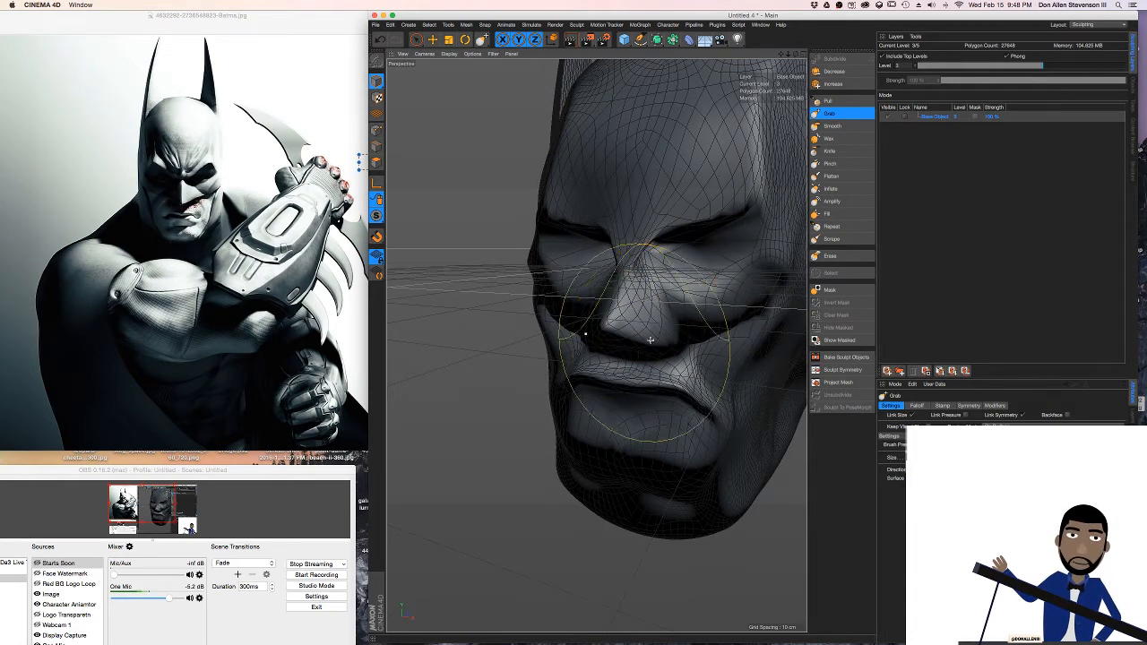
drag(638, 329, 631, 333)
drag(668, 286, 653, 277)
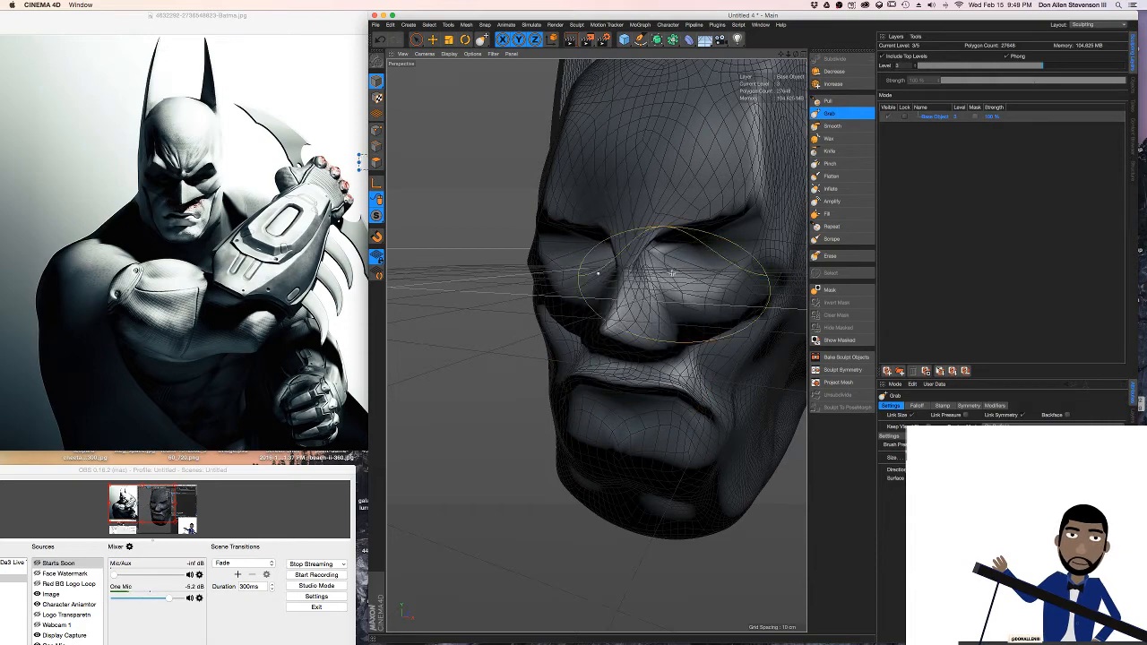
Adjust the inner brow ridge and the chin with the Grab brush
alt+drag(640, 235, 681, 203)
alt+middle_drag(681, 203, 625, 240)
mouse_move(625, 240)
alt+mouse_down()
mouse_move(640, 221)
mouse_move(626, 238)
alt+mouse_up()
drag(675, 485, 641, 495)
mouse_move(660, 441)
mouse_down()
mouse_move(658, 463)
mouse_move(610, 444)
mouse_move(609, 474)
mouse_move(628, 397)
mouse_move(620, 449)
mouse_up()
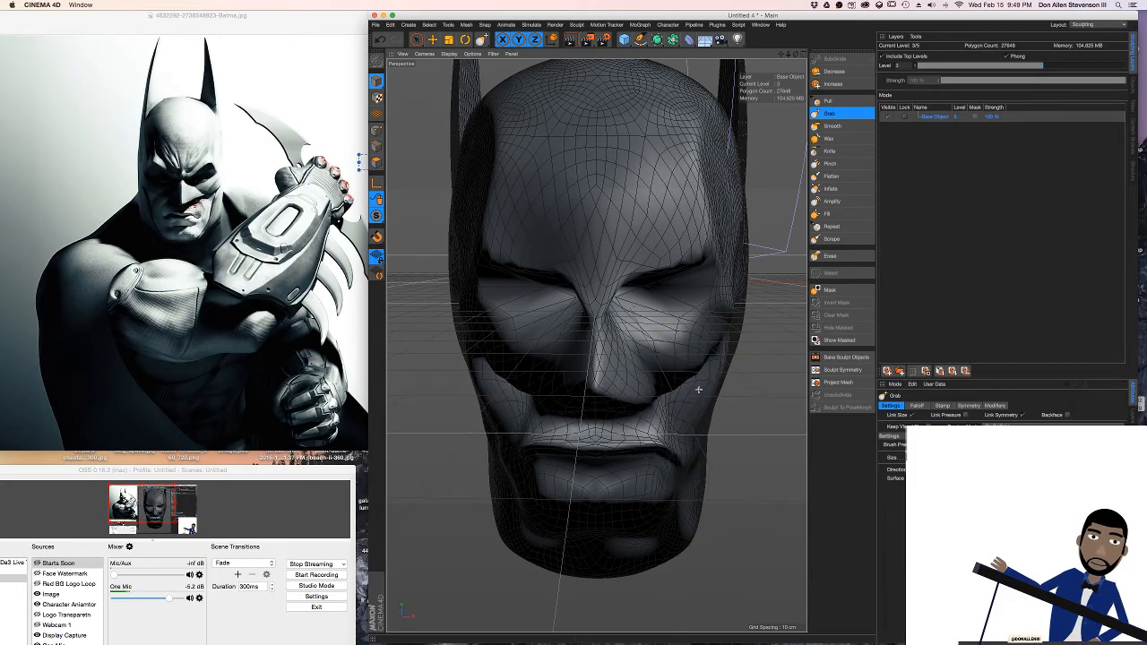
Check the nose and lips in profile, and pull the bridge between the brows down with the Grab brush
mouse_move(698, 389)
alt+mouse_down()
mouse_move(688, 357)
mouse_move(664, 339)
mouse_move(540, 359)
alt+mouse_up()
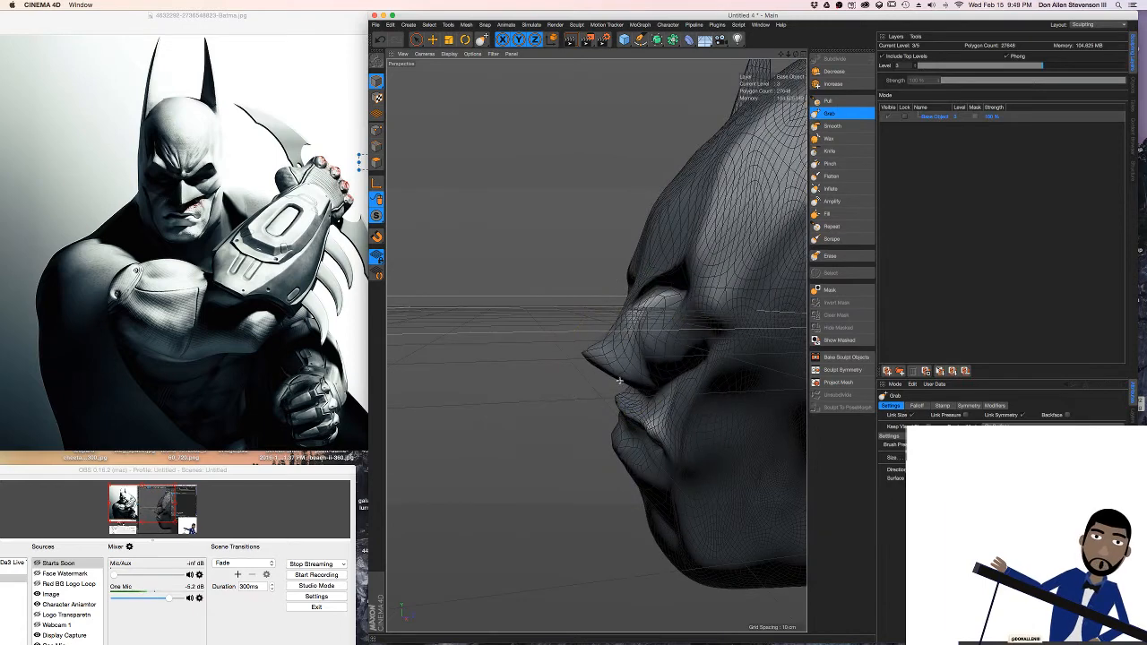
alt+drag(618, 381, 676, 409)
scroll(684, 397, up, 3)
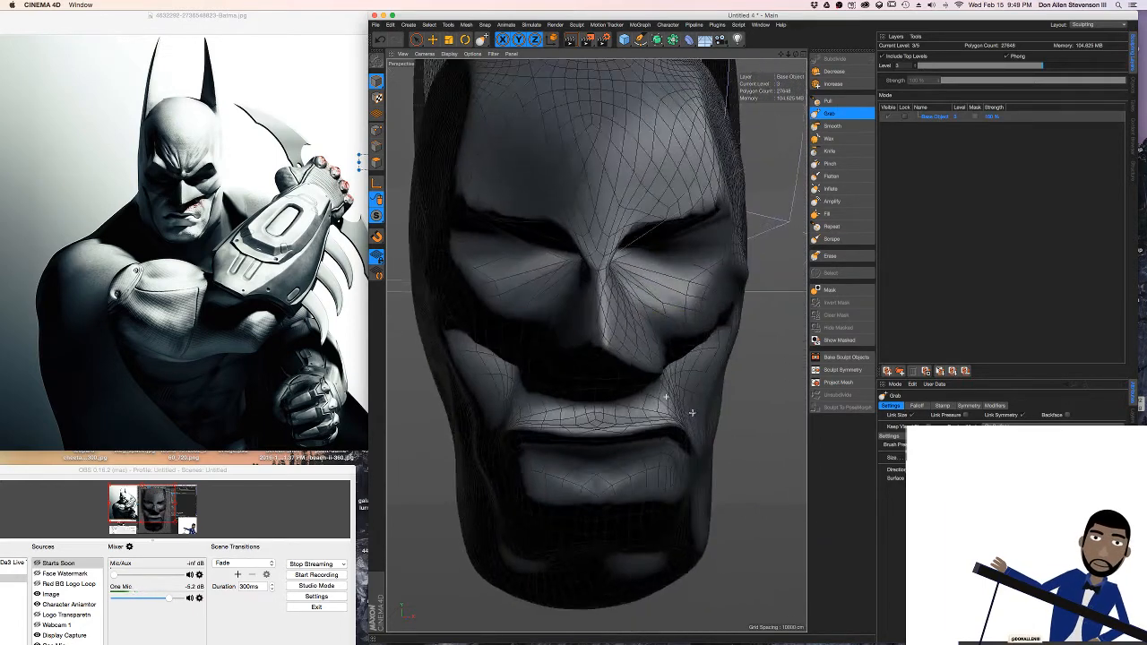
mouse_move(642, 454)
alt+mouse_down()
mouse_move(691, 423)
mouse_move(623, 455)
alt+mouse_up()
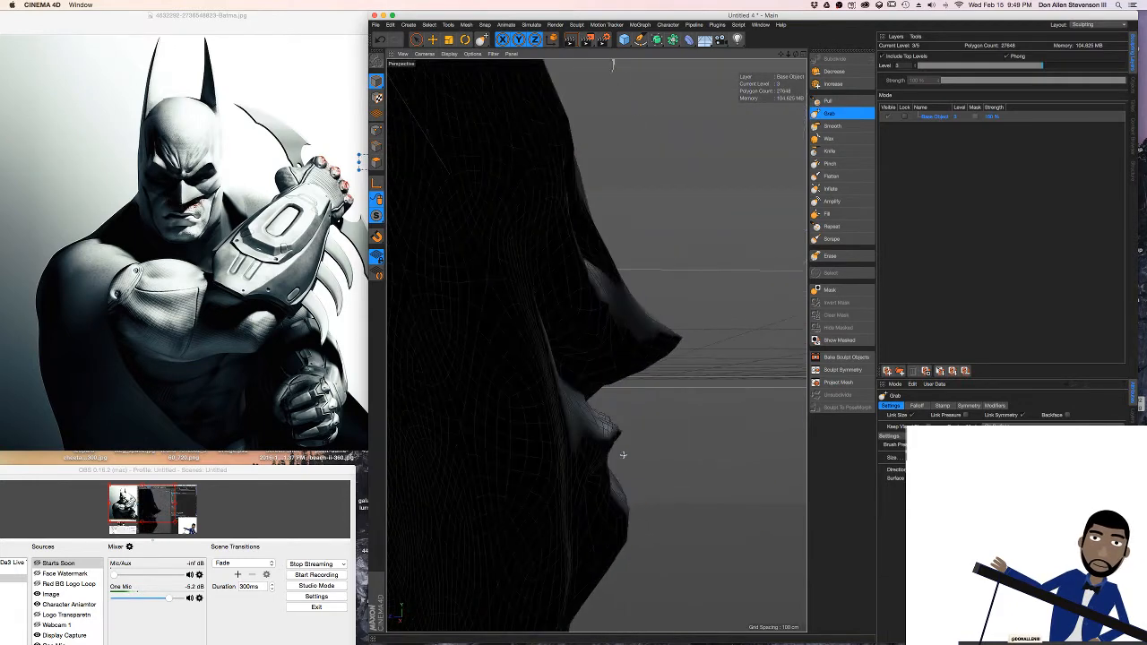
mouse_move(608, 383)
alt+mouse_down()
mouse_move(646, 358)
mouse_move(671, 315)
mouse_move(546, 317)
alt+mouse_up()
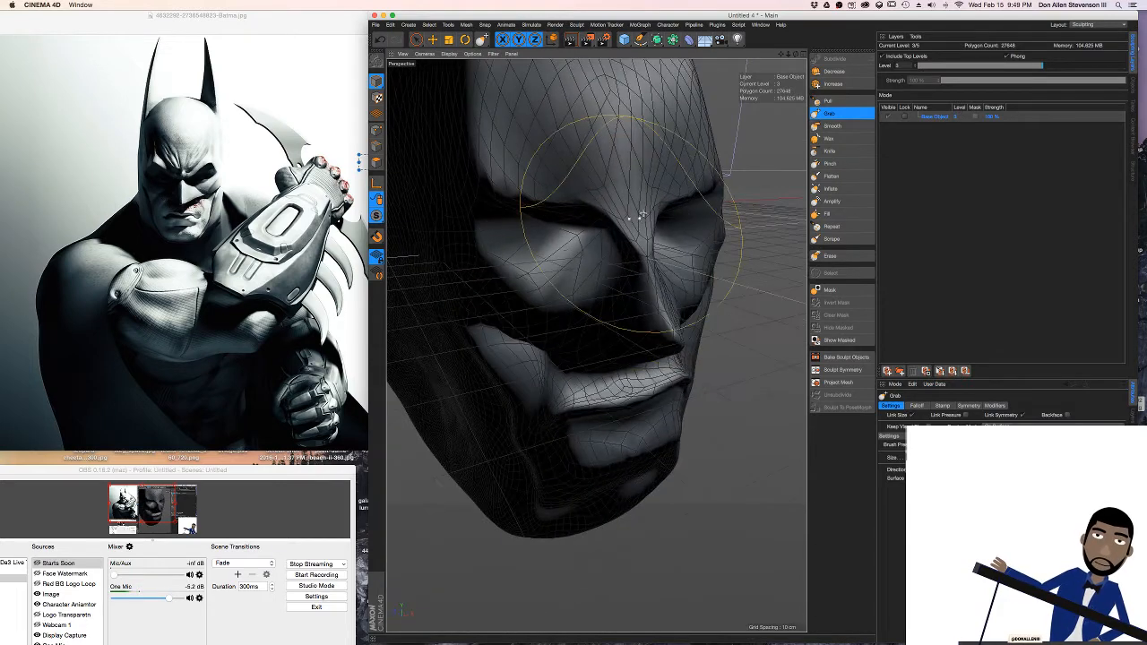
mouse_move(637, 194)
alt+mouse_down()
mouse_move(703, 174)
mouse_move(633, 179)
mouse_move(631, 196)
mouse_move(559, 251)
mouse_move(638, 230)
alt+mouse_up()
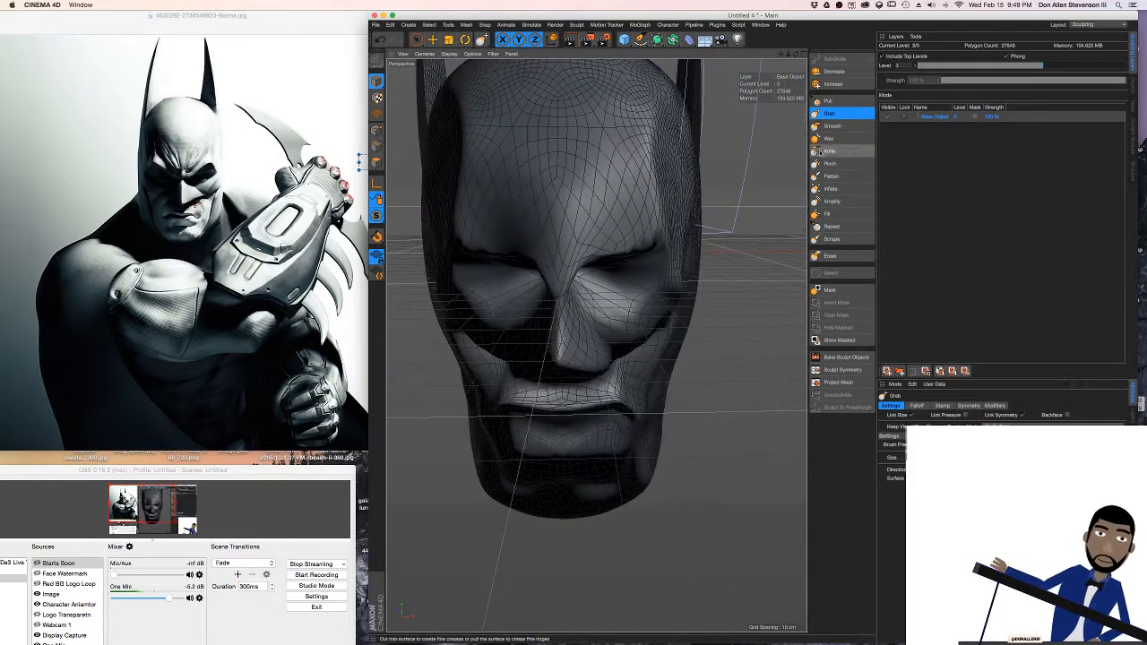
Raise the sculpt's subdivision level to 5 and pull the brows into an angry slant with the Grab brush
click(840, 84)
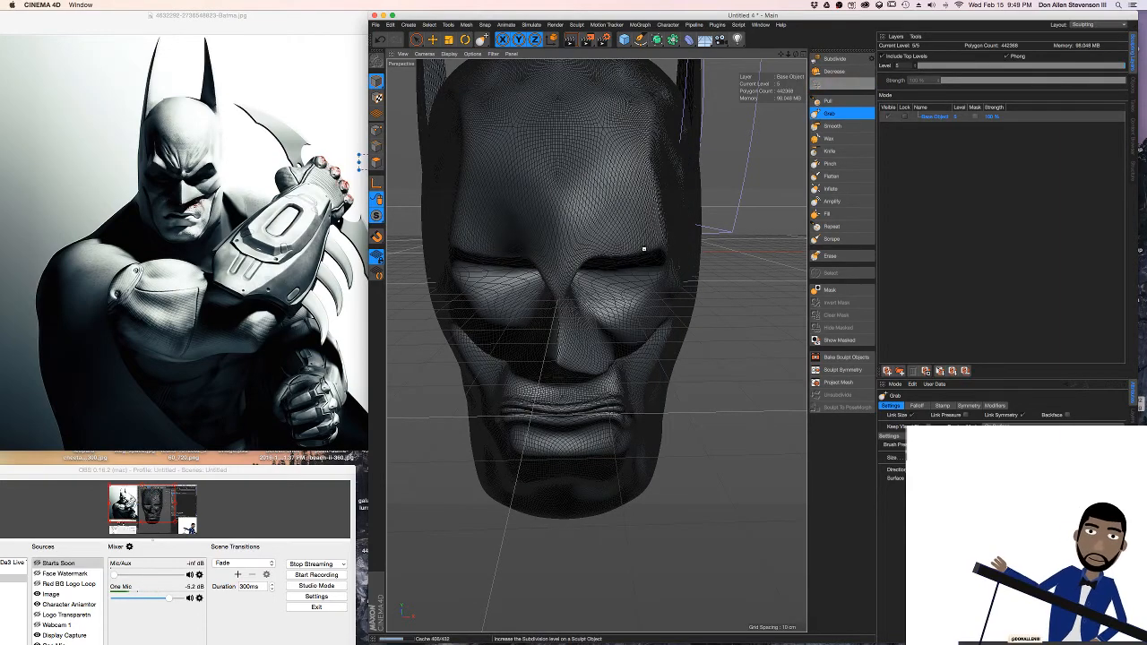
mouse_move(644, 249)
alt+mouse_down()
mouse_move(487, 221)
mouse_move(609, 321)
mouse_move(589, 332)
mouse_move(702, 327)
mouse_move(677, 302)
alt+mouse_up()
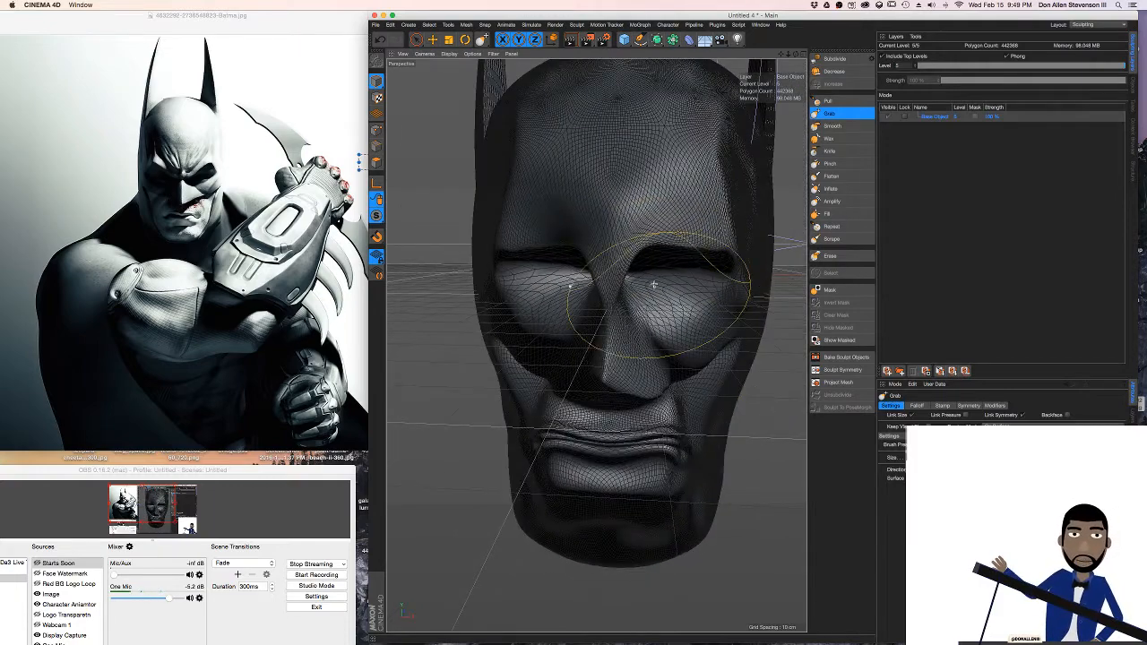
mouse_move(686, 378)
mouse_down()
mouse_move(696, 366)
mouse_move(709, 388)
mouse_move(686, 287)
mouse_move(630, 228)
mouse_move(635, 288)
mouse_up()
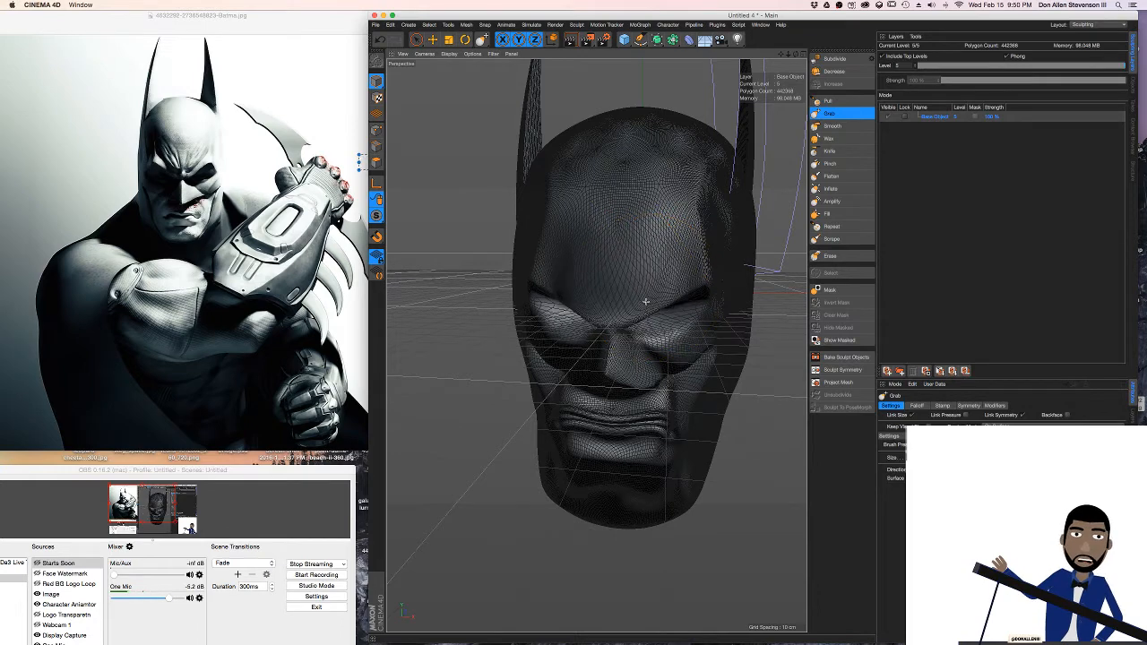
Refine the slanted brow ridges and the lower forehead with the Grab brush
mouse_move(574, 278)
alt+mouse_down()
mouse_move(615, 287)
mouse_move(580, 242)
mouse_move(525, 239)
mouse_move(591, 225)
mouse_move(533, 224)
alt+mouse_up()
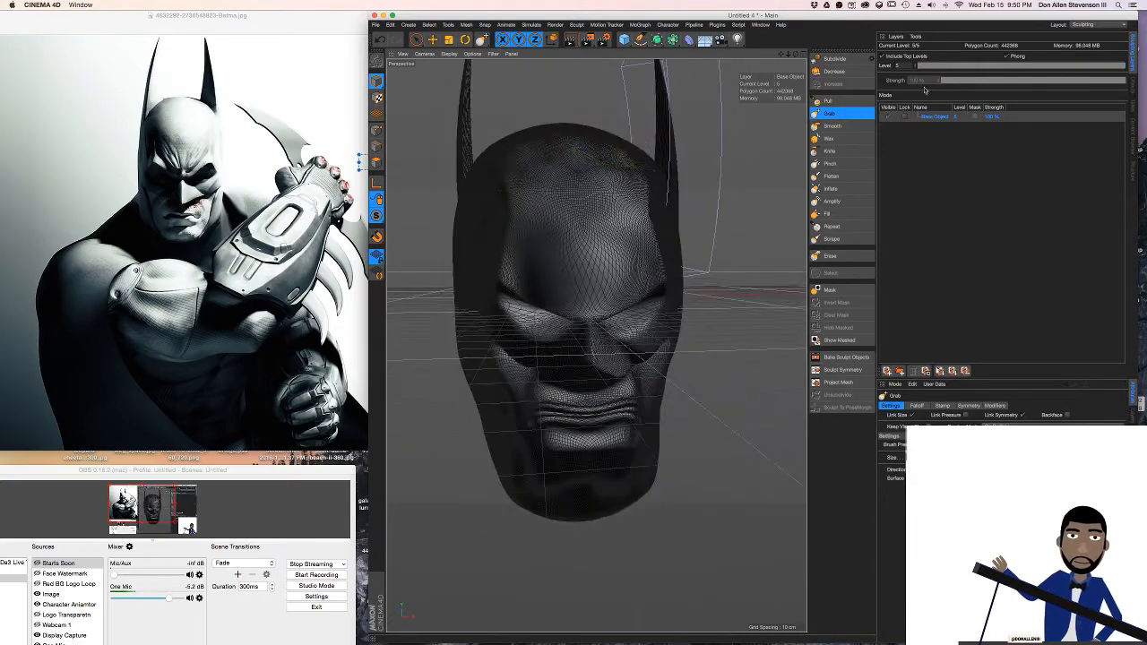
click(837, 115)
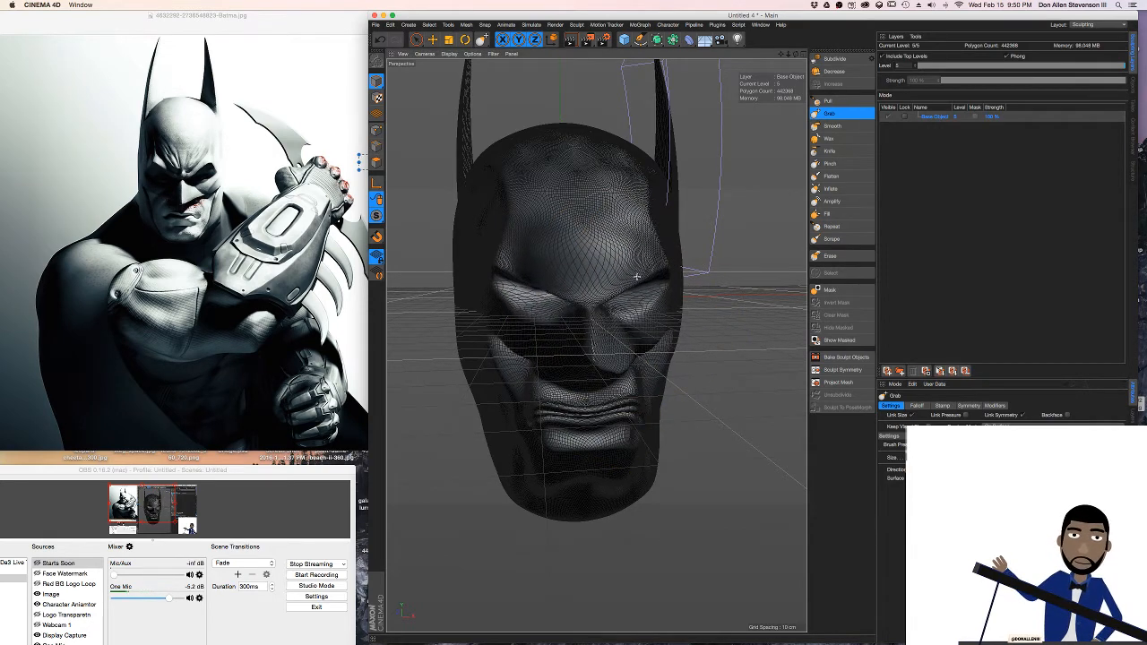
drag(636, 228, 635, 286)
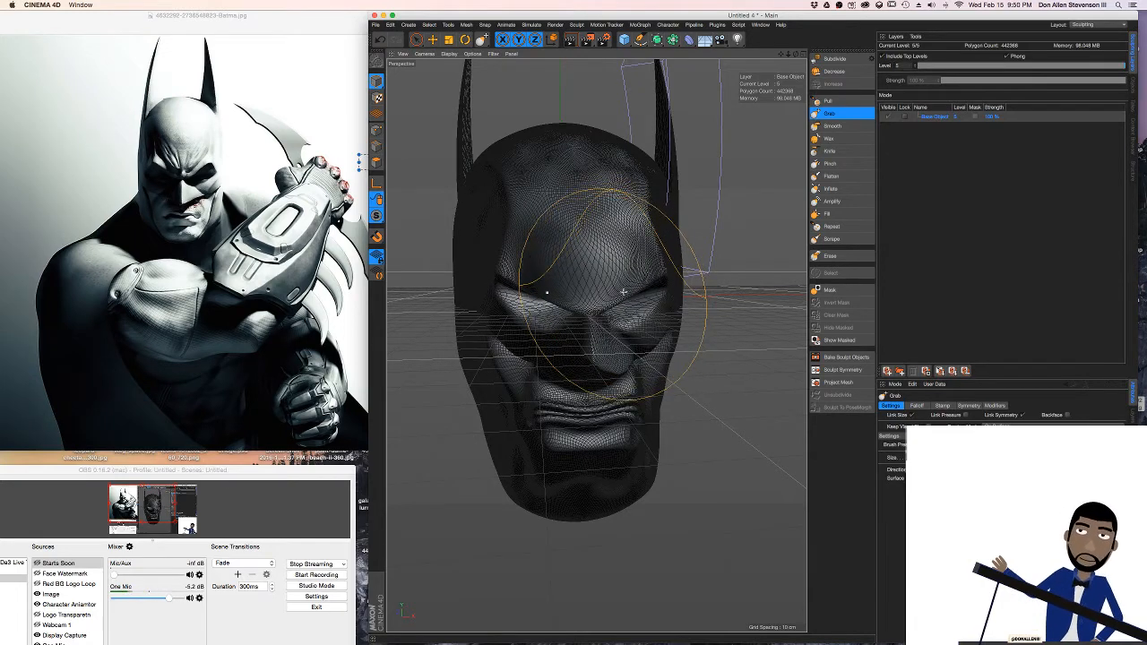
alt+drag(611, 287, 673, 300)
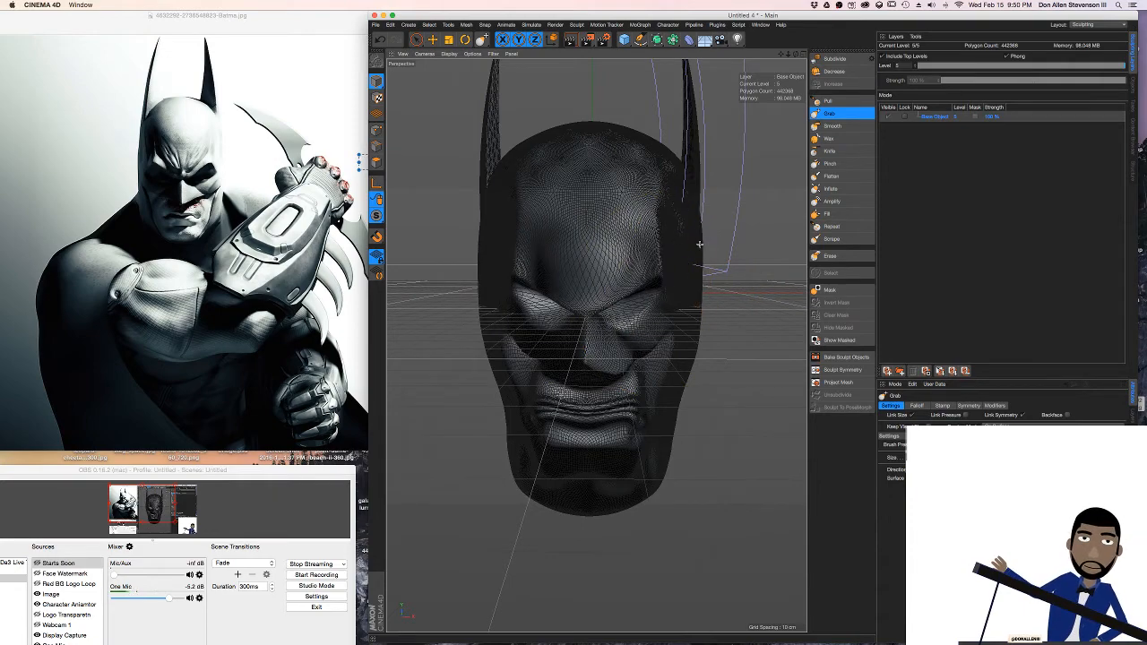
Render the viewport to check the brow and forehead under the shadowed lighting
mouse_move(633, 245)
alt+mouse_down()
mouse_move(686, 252)
mouse_move(609, 238)
mouse_move(634, 252)
mouse_move(626, 248)
alt+mouse_up()
scroll(636, 253, up, 1)
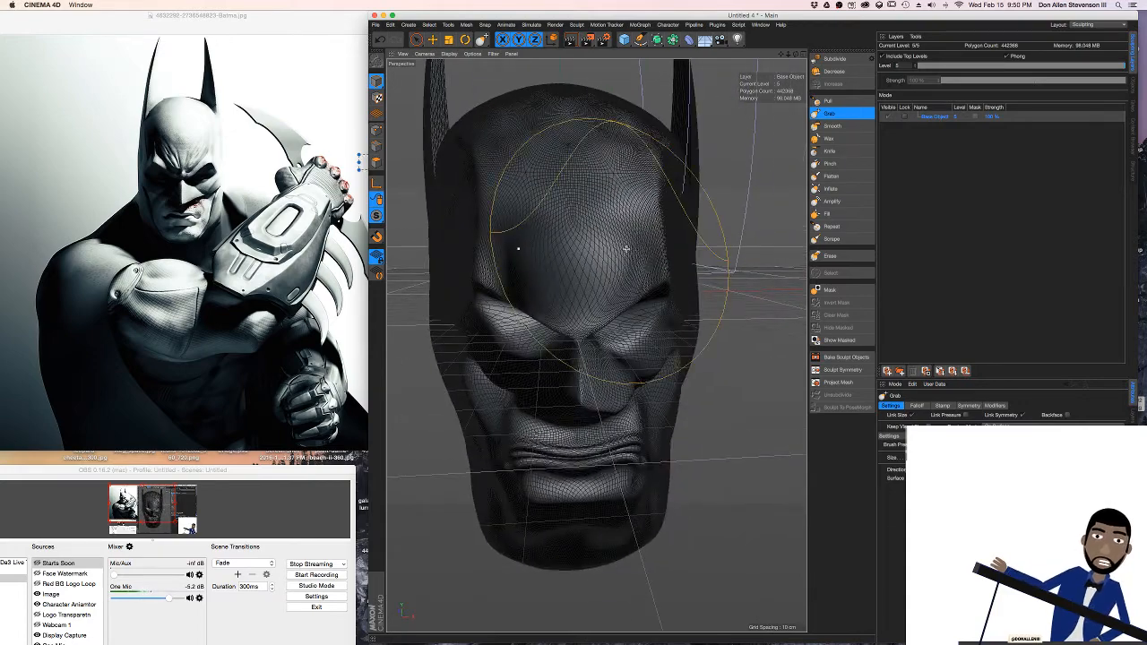
key(super+r)
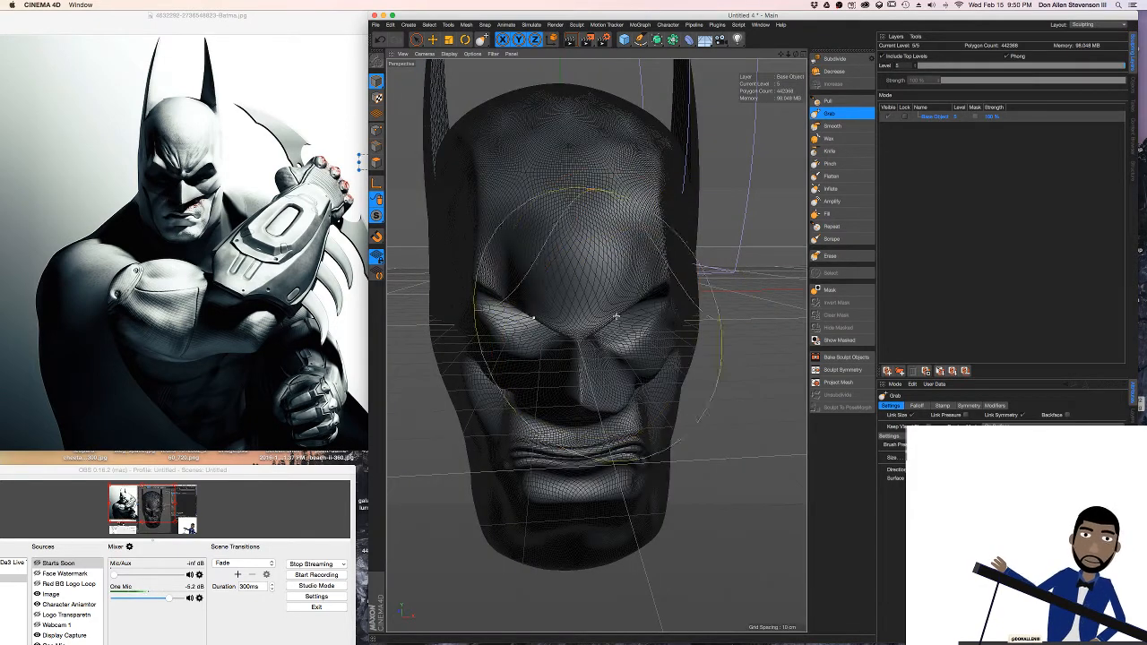
Widen the outer brows and eye hollows, and reshape the upper lip and cheeks with the Grab brush
mouse_move(611, 315)
mouse_down()
mouse_move(655, 335)
mouse_move(670, 311)
mouse_move(673, 335)
mouse_move(655, 298)
mouse_move(659, 341)
mouse_up()
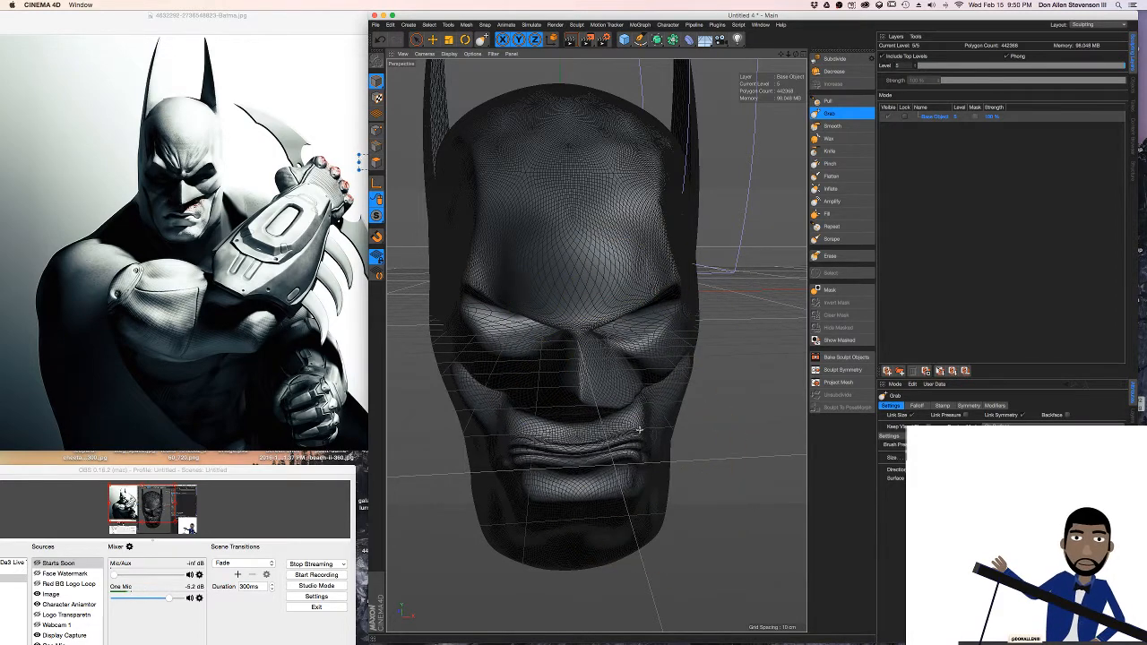
mouse_move(596, 454)
mouse_down()
mouse_move(604, 438)
mouse_move(606, 453)
mouse_move(622, 445)
mouse_up()
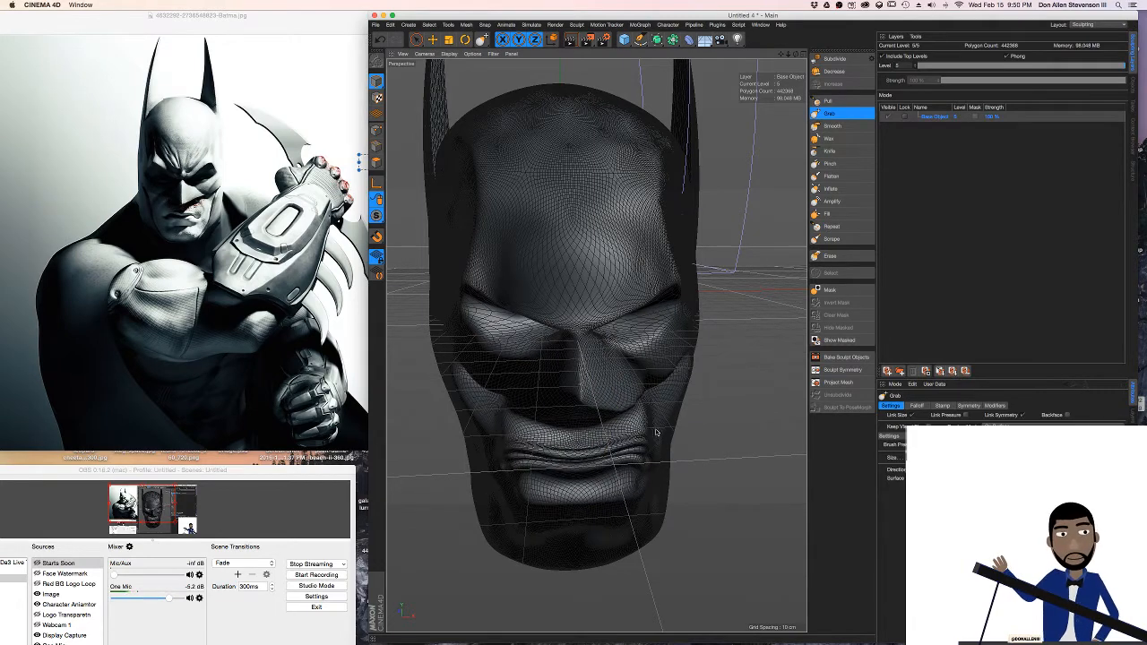
mouse_move(678, 415)
mouse_down()
mouse_move(706, 427)
mouse_move(634, 418)
mouse_up()
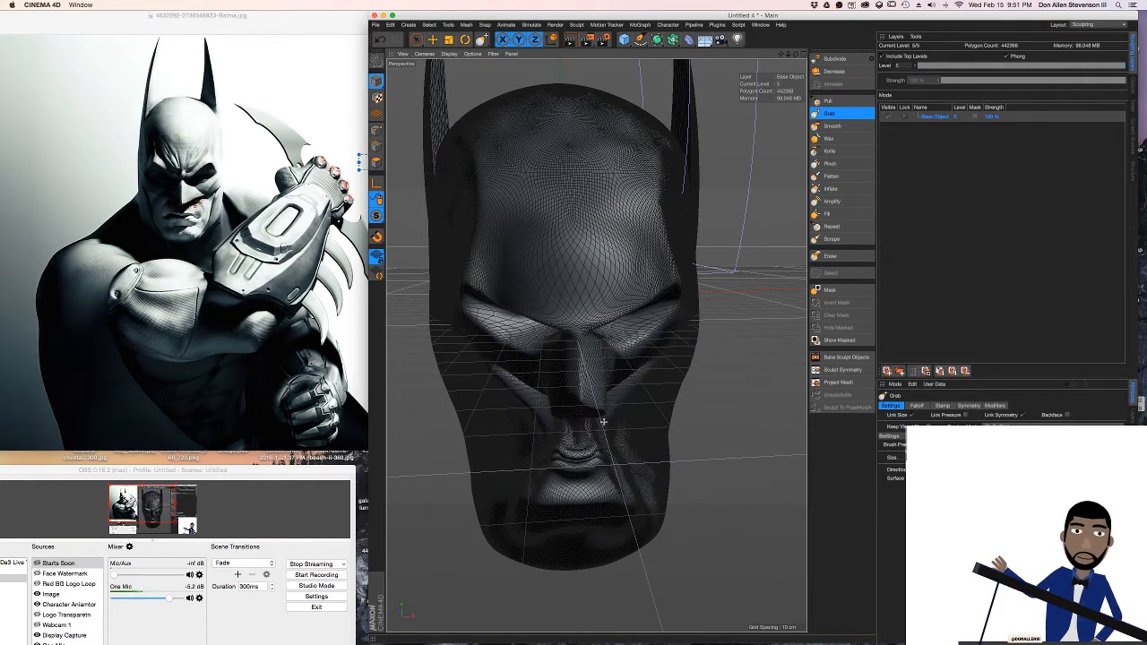
drag(673, 432, 662, 431)
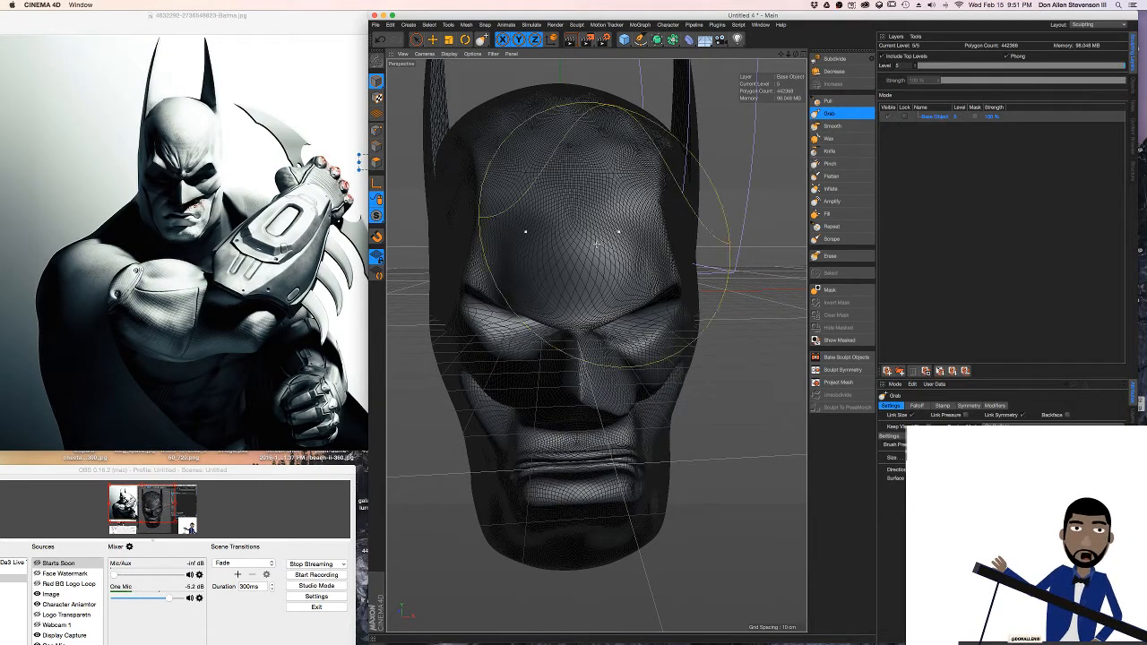
Render the head close up and again from farther back to compare its lighting and silhouette with the reference
key(super+r)
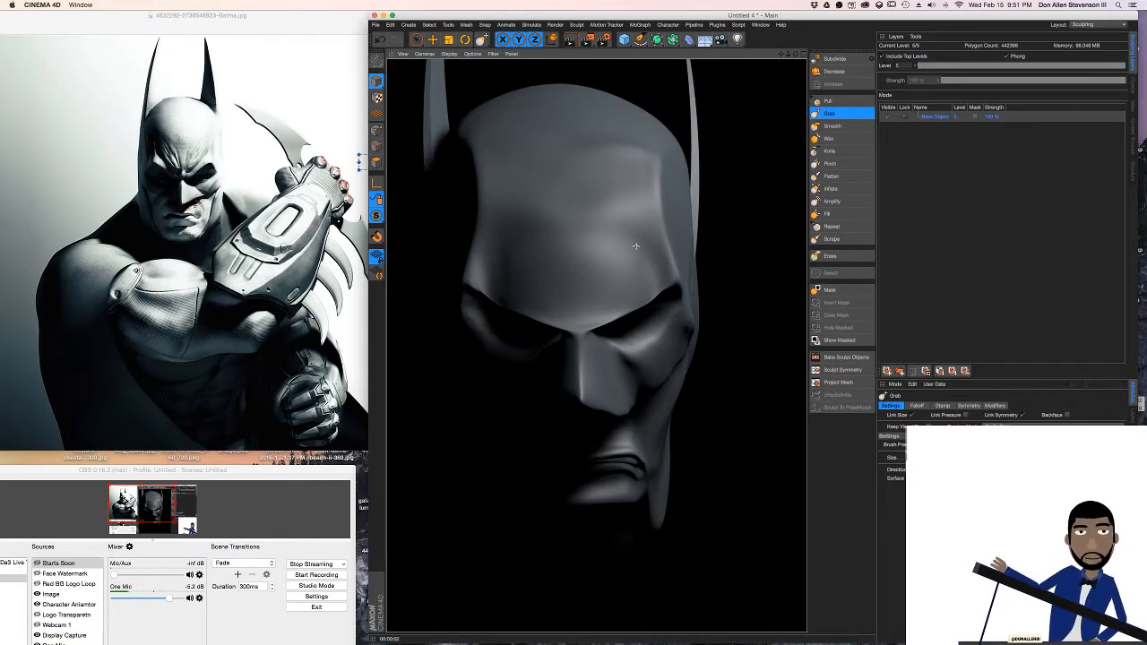
alt+right_drag(635, 246, 604, 246)
alt+drag(604, 247, 608, 224)
alt+middle_drag(608, 223, 618, 311)
alt+drag(619, 311, 614, 307)
mouse_move(607, 305)
alt+right_down()
mouse_move(603, 314)
mouse_move(624, 323)
alt+right_up()
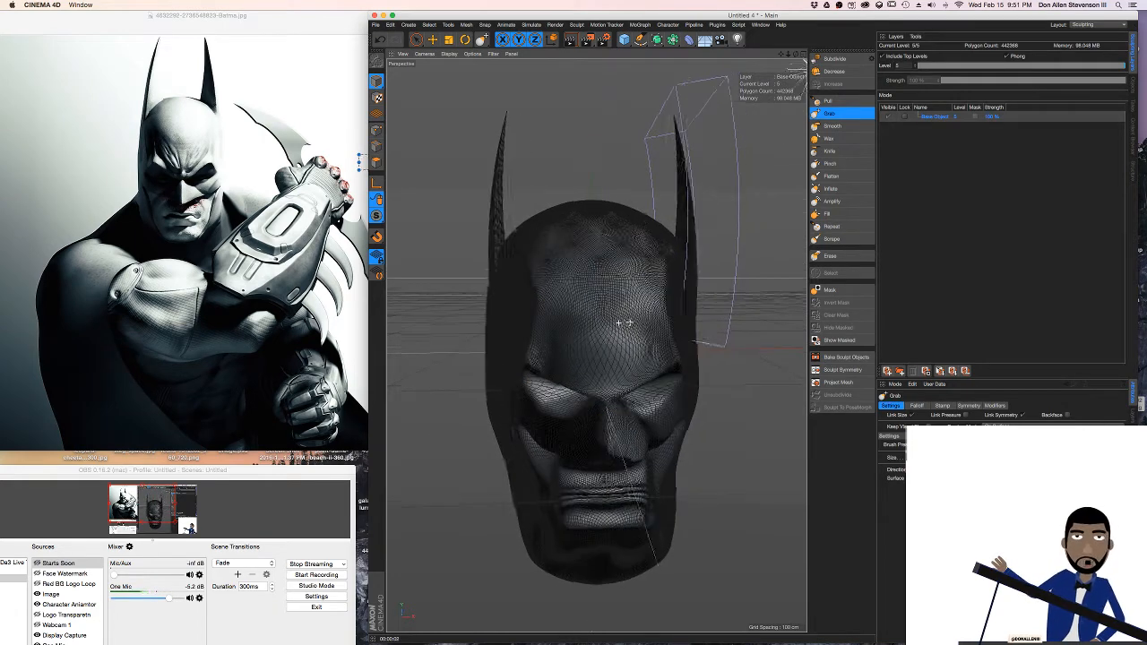
alt+drag(624, 323, 622, 325)
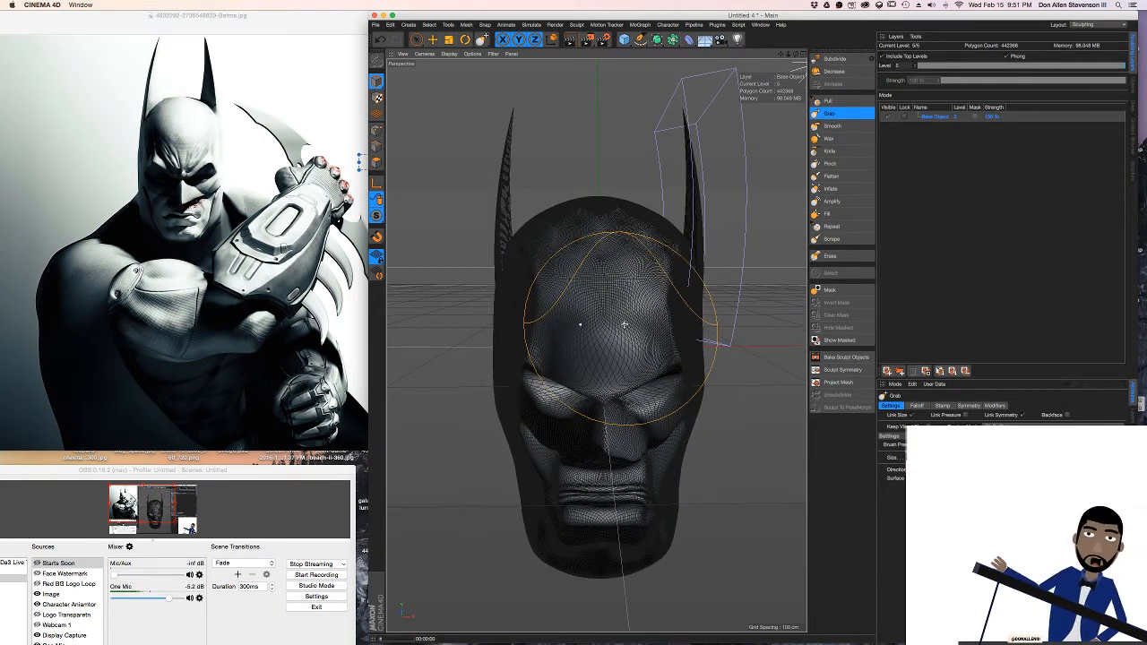
key(ctrl+r)
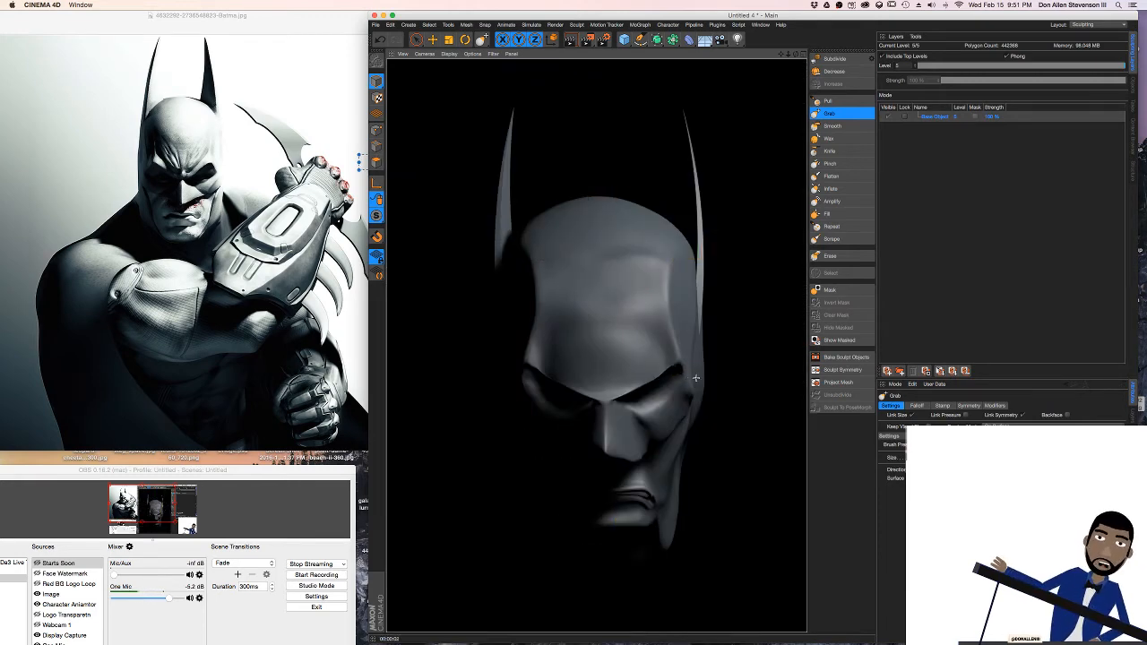
click(681, 346)
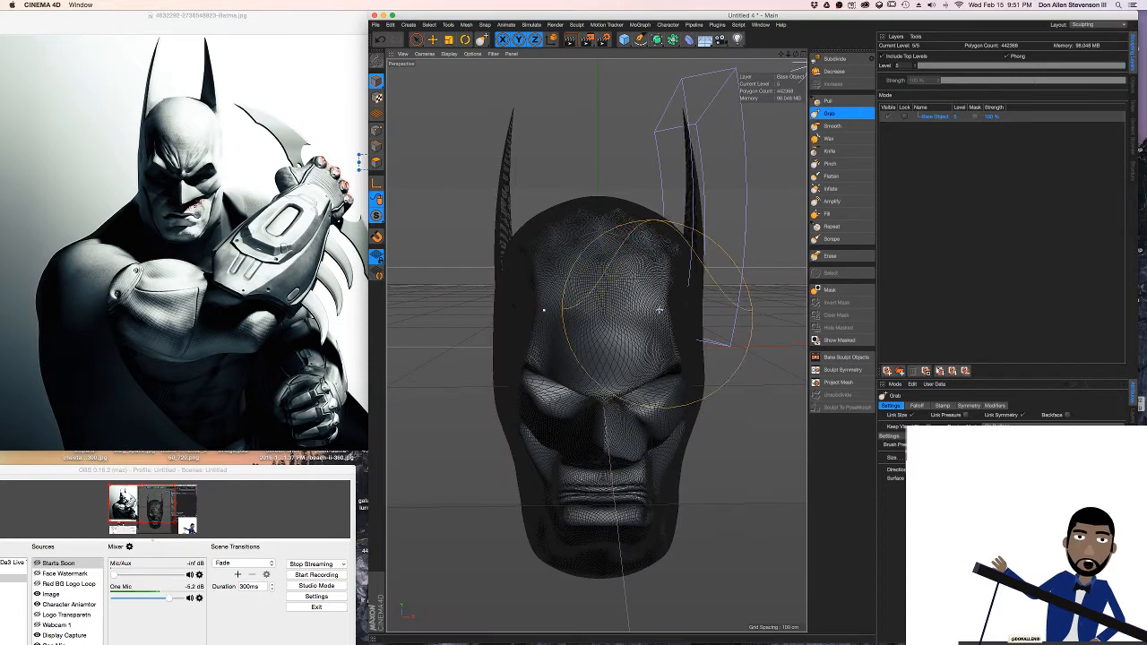
Lower the sculpt's subdivision level to 3 and nudge the forehead above the inner brow with the Grab brush
click(859, 70)
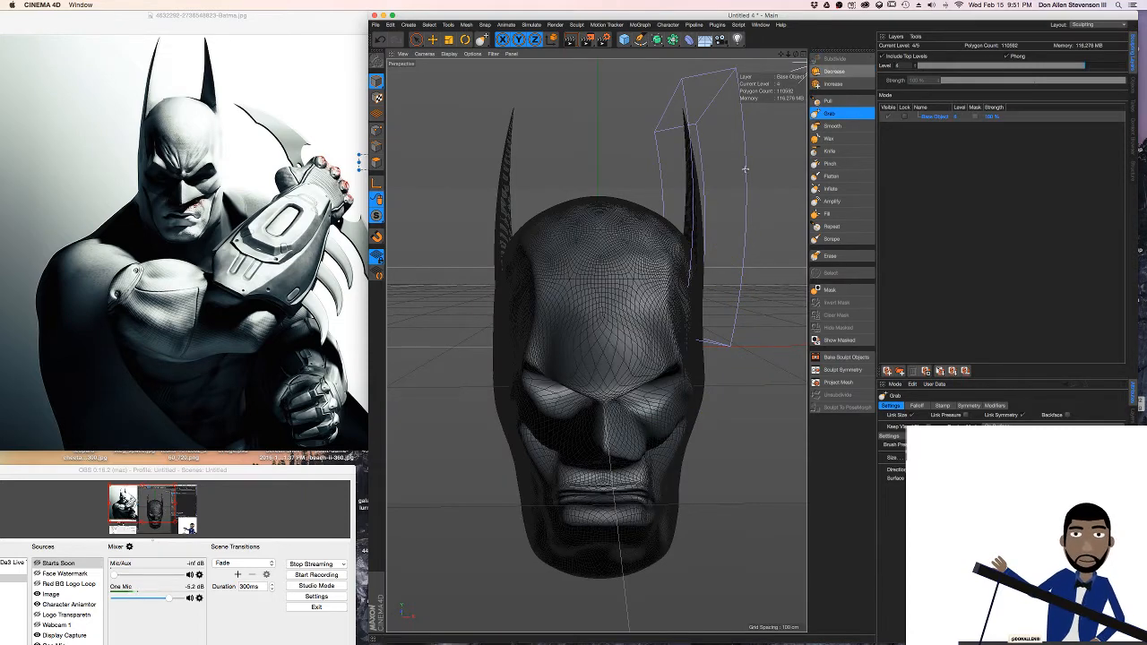
click(862, 71)
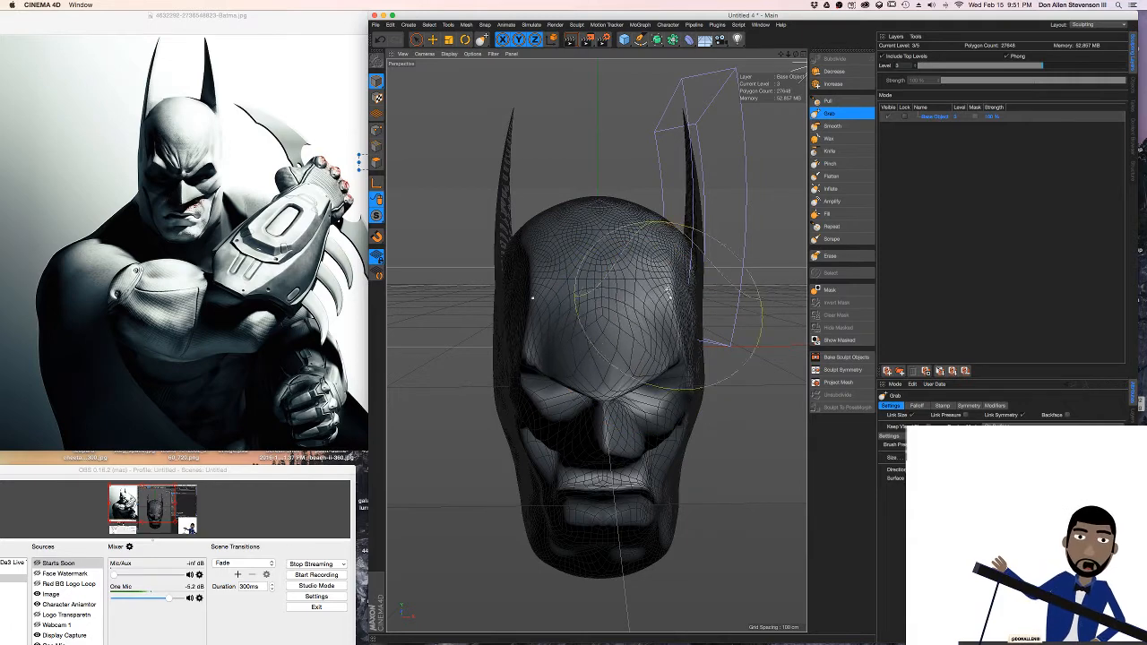
drag(626, 355, 636, 323)
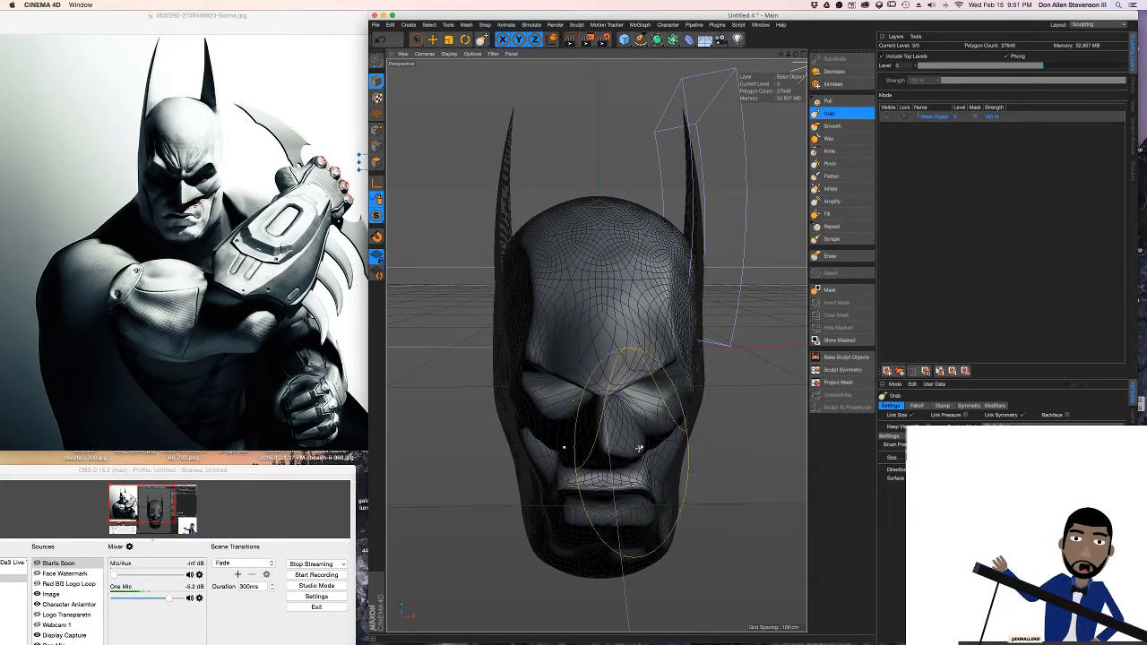
Reshape the lower lip into a thinner frown and nudge the inner brow with the Grab brush
alt+drag(640, 502, 631, 492)
scroll(632, 492, up, 3)
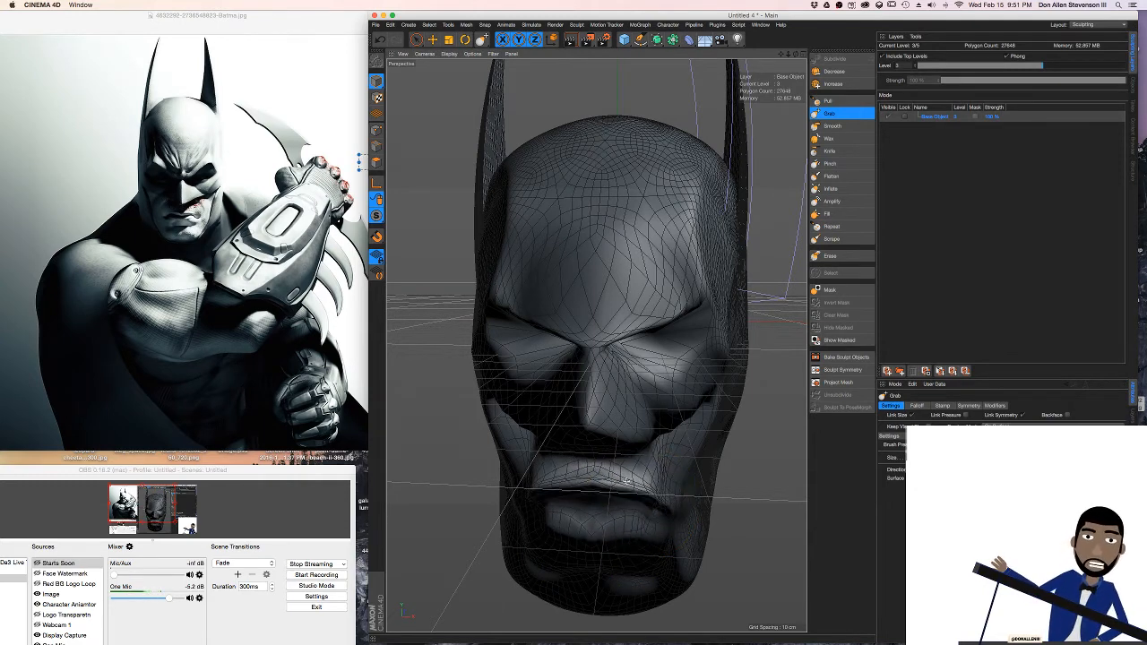
mouse_move(617, 515)
mouse_down()
mouse_move(637, 517)
mouse_move(608, 527)
mouse_move(612, 516)
mouse_up()
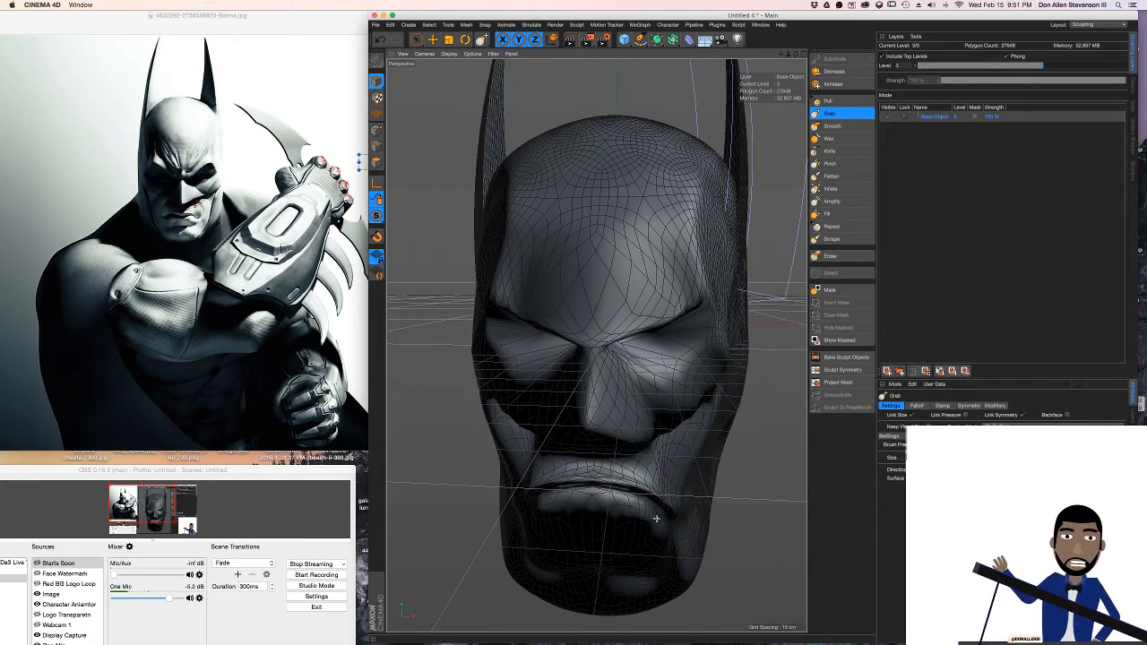
mouse_move(631, 341)
mouse_down()
mouse_move(620, 379)
mouse_move(617, 361)
mouse_up()
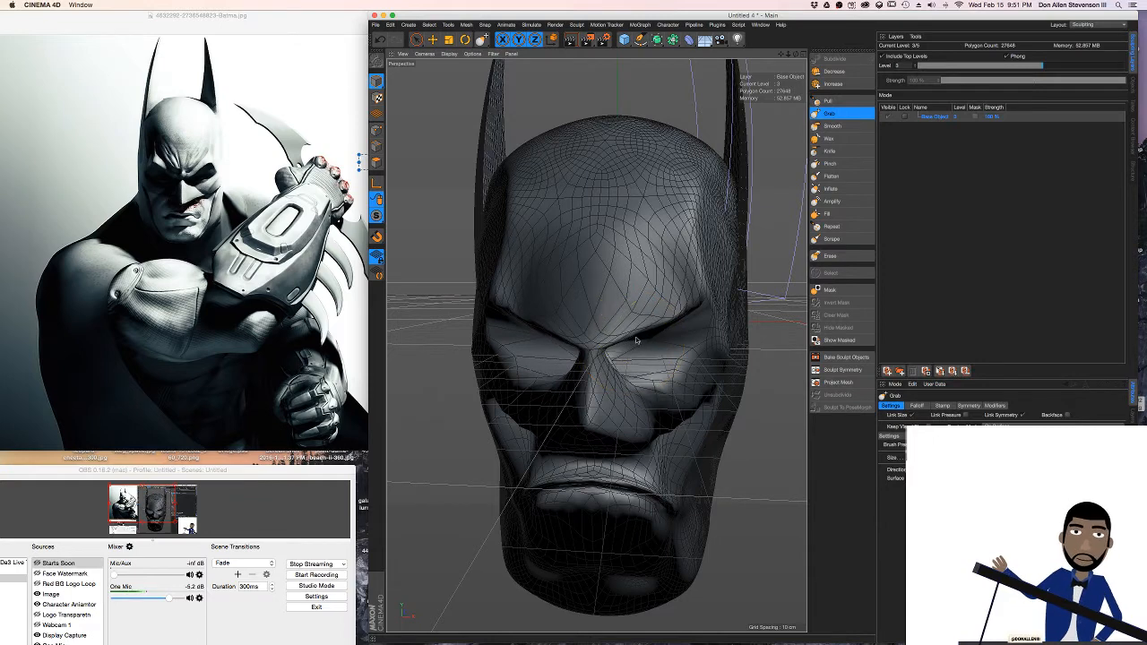
Inspect the head in profile and from the front, and render it to compare the brow, mouth and shadows with the reference
alt+drag(634, 328, 512, 296)
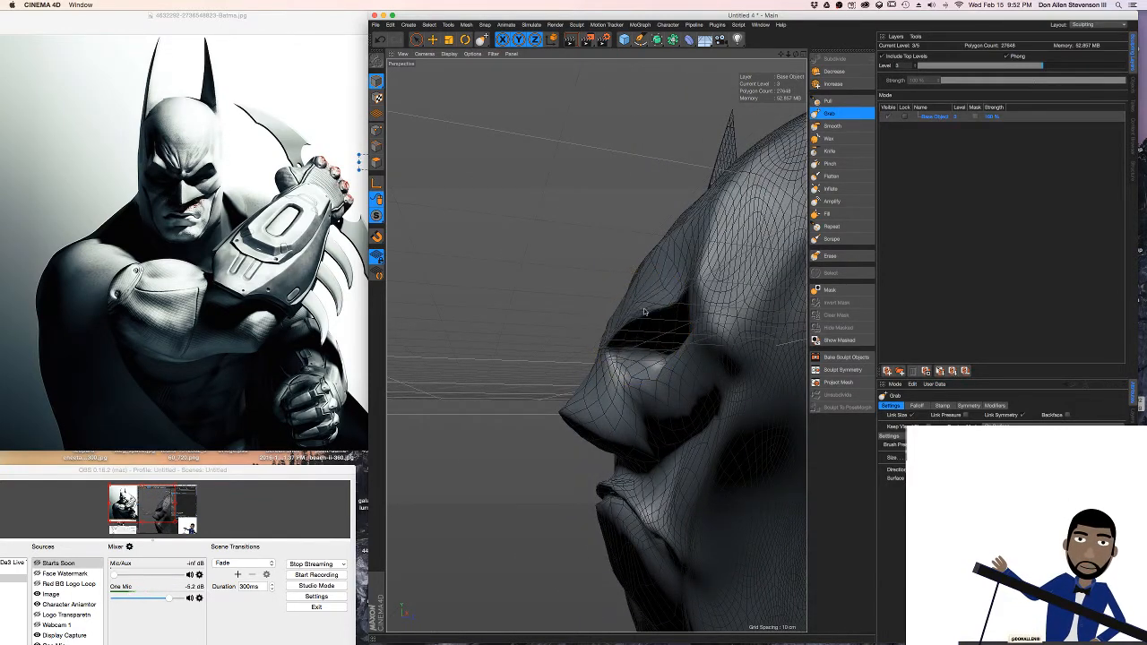
alt+drag(668, 298, 708, 329)
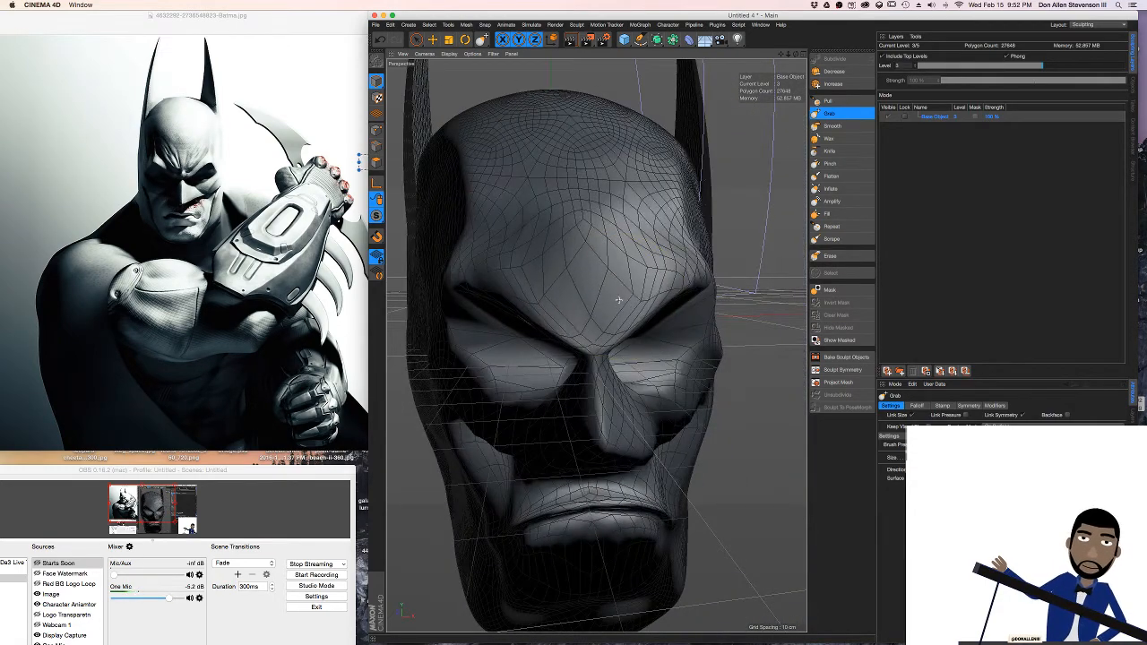
mouse_move(574, 264)
alt+mouse_down()
mouse_move(618, 300)
mouse_move(531, 292)
mouse_move(591, 278)
alt+mouse_up()
key(ctrl+r)
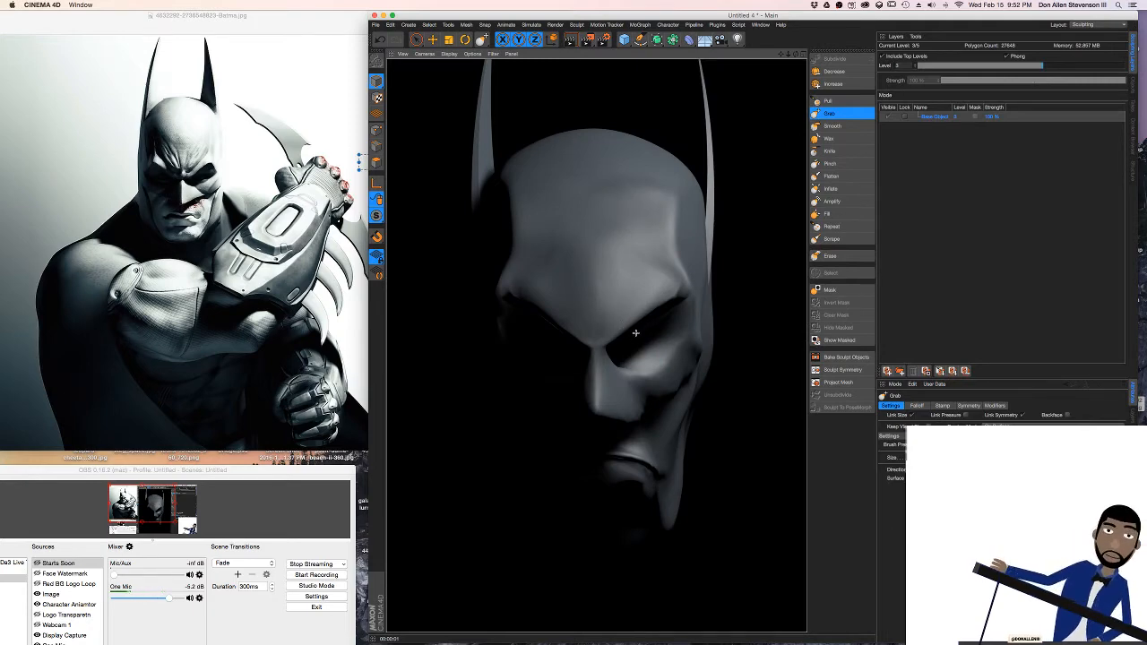
mouse_move(610, 237)
alt+mouse_down()
mouse_move(630, 283)
mouse_move(648, 278)
alt+mouse_up()
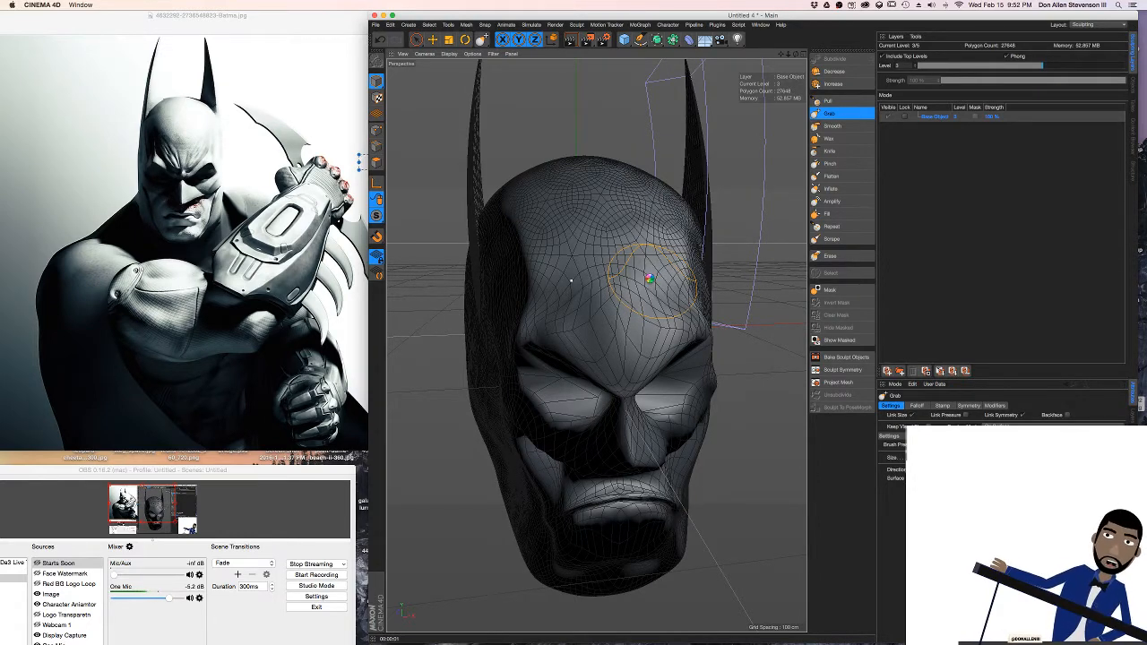
Check the YouTube live chat in Chrome and switch the OBS stream to the Cartoon scene
key(ctrl+Right)
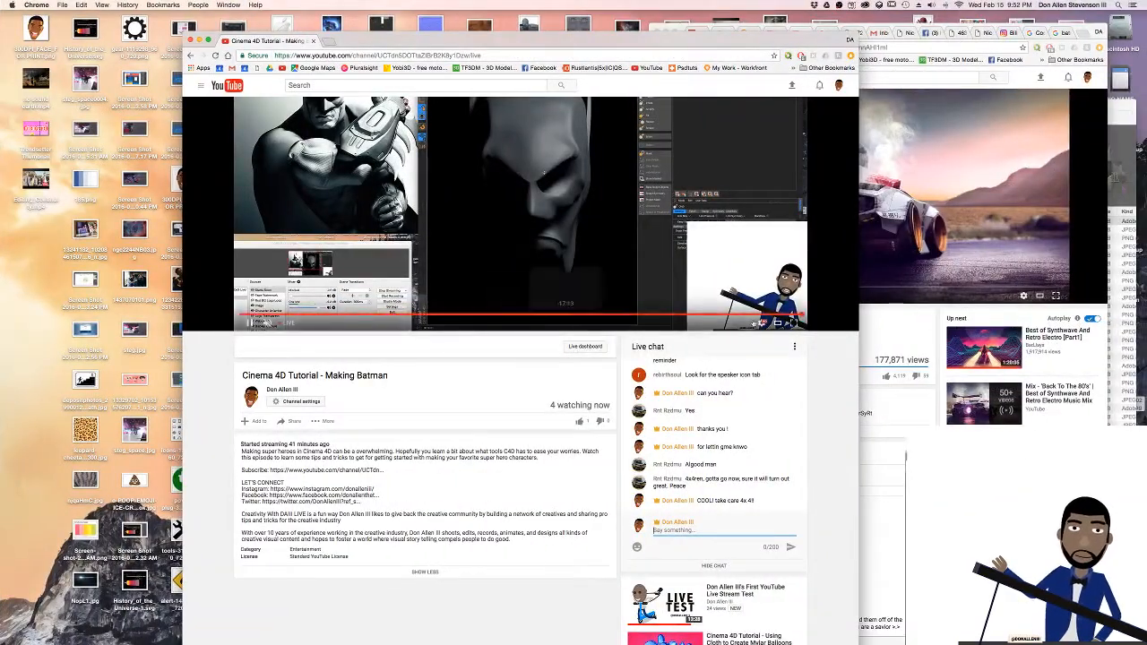
key(ctrl+Left)
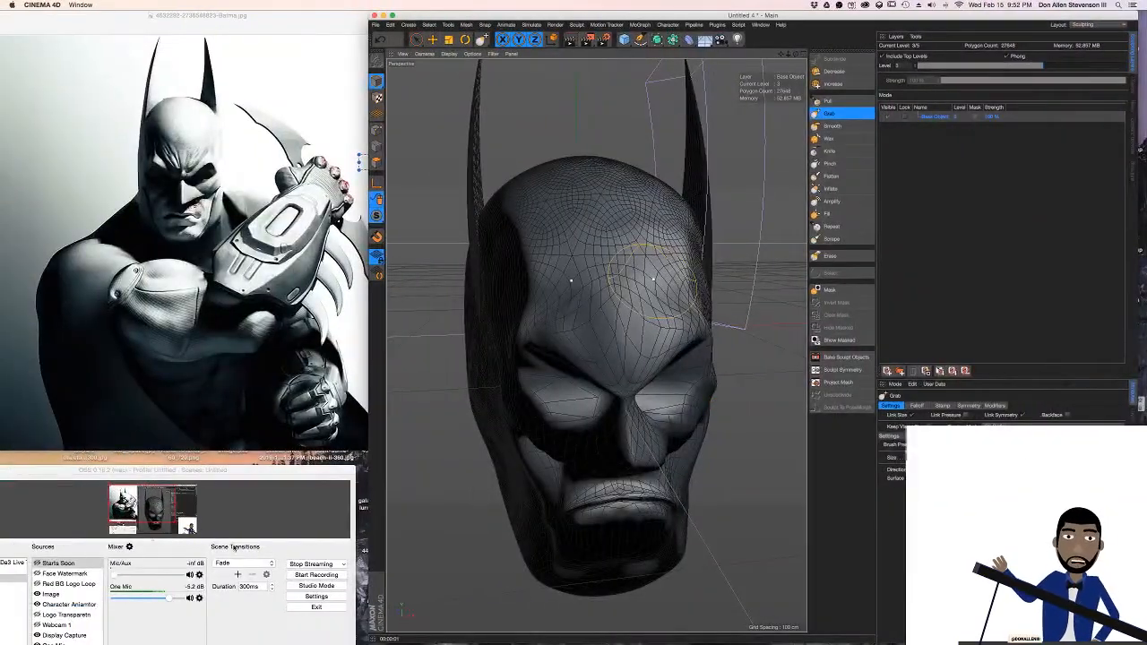
drag(71, 472, 216, 462)
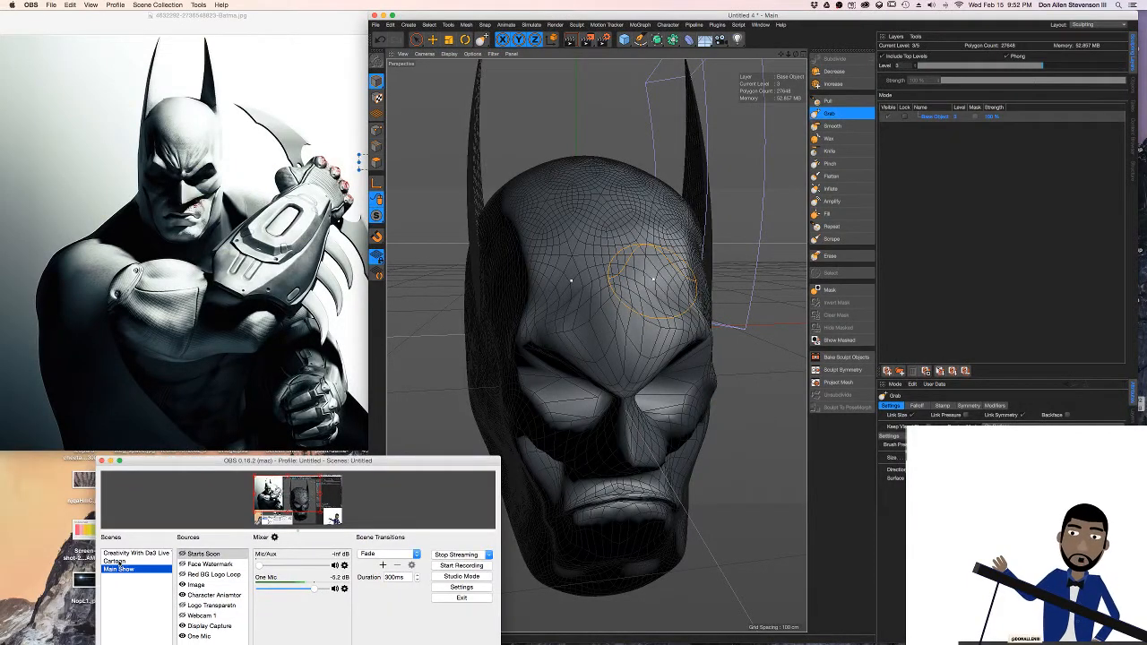
click(114, 561)
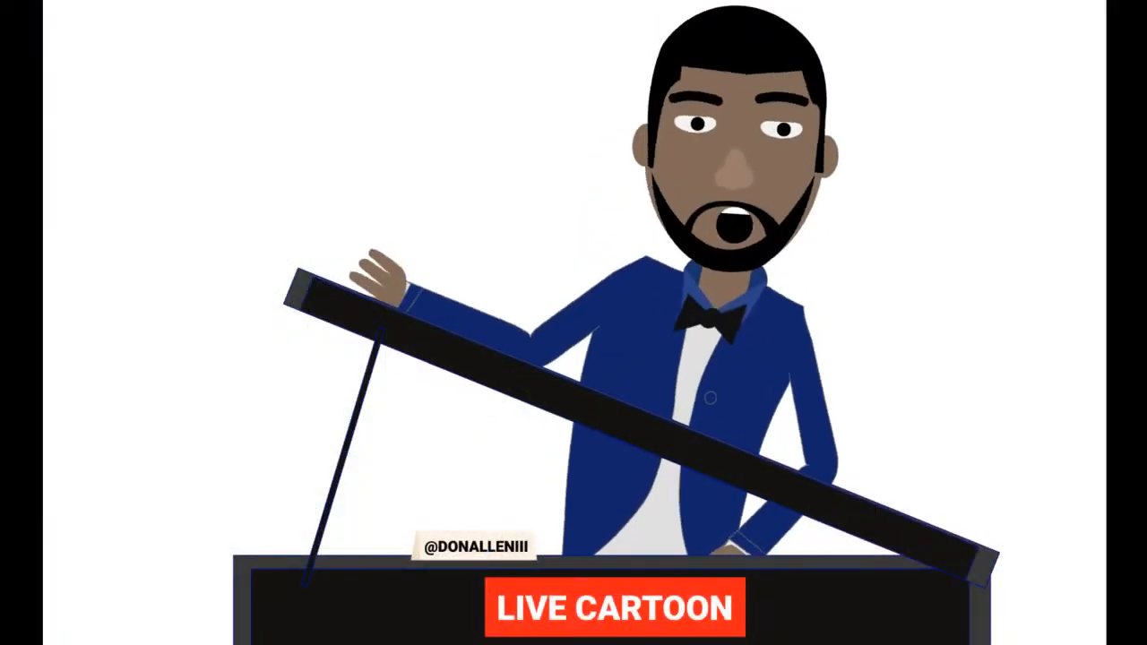